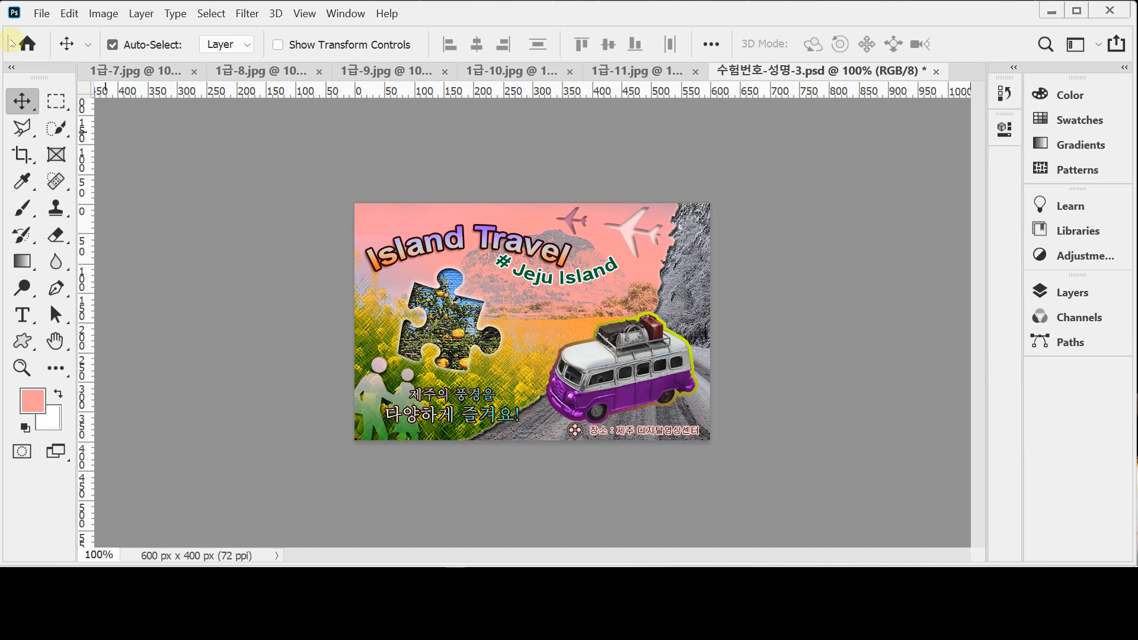
- Show the grid and detach the finished travel poster document into its own floating window
{"action": "key", "text": "ctrl"}
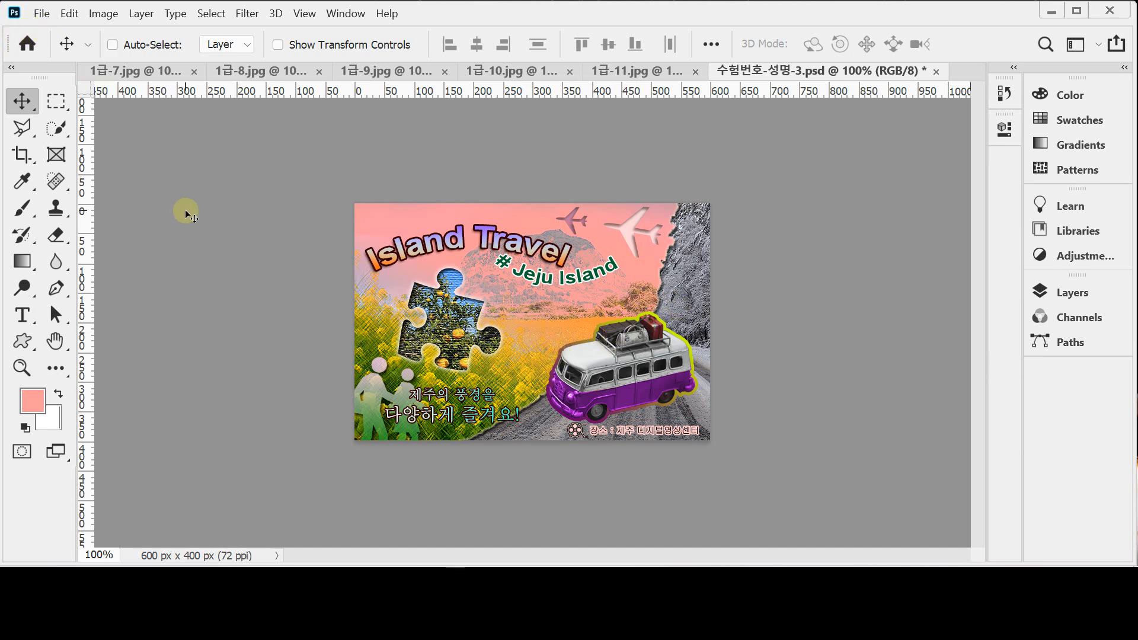
{"action": "key", "text": "ctrl+apostrophe"}
{"action": "left_click_drag", "start_coordinate": [744, 72], "coordinate": [190, 141]}
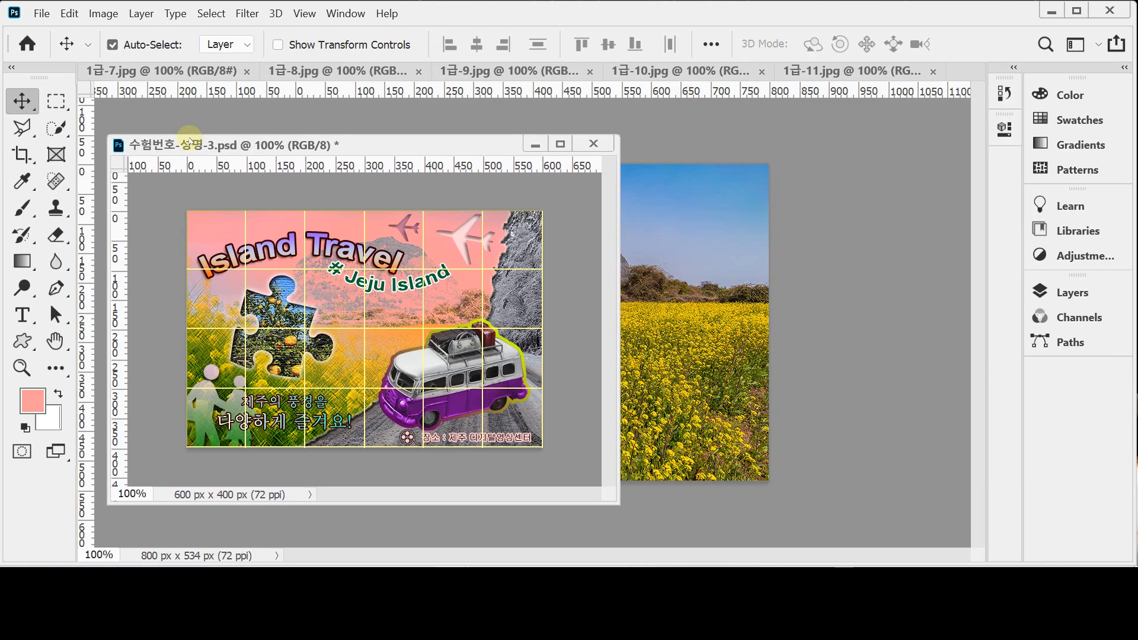
- Create a 600 × 400 pixel, 72 ppi RGB document with a white background and float it beside the reference poster
{"action": "key", "text": "ctrl"}
{"action": "key", "text": "ctrl+n"}
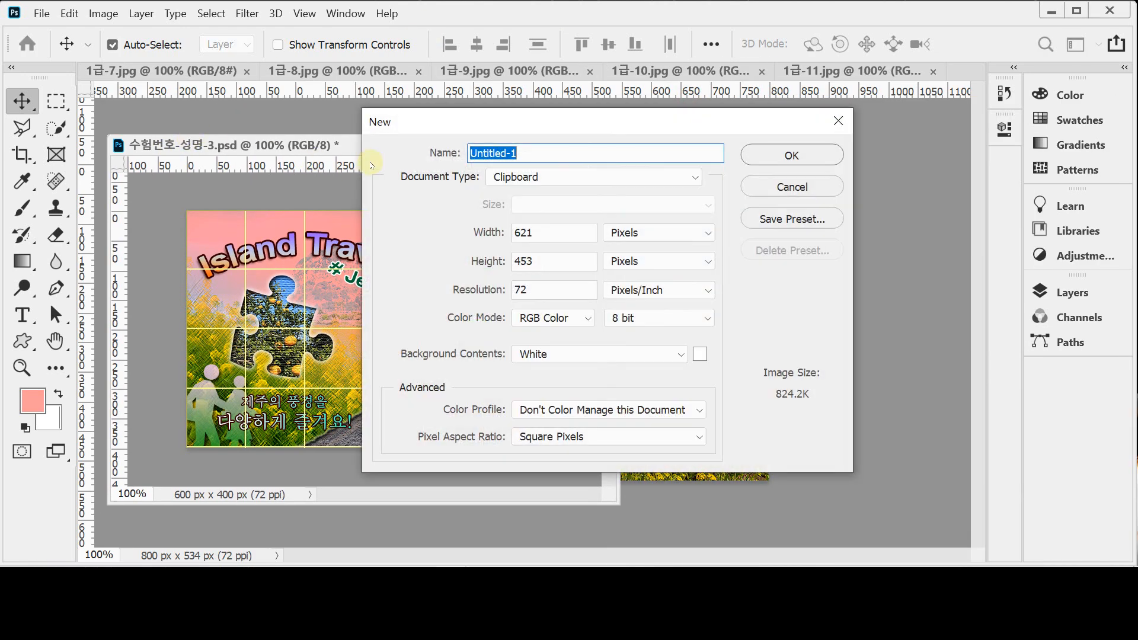
{"action": "key", "text": "Tab"}
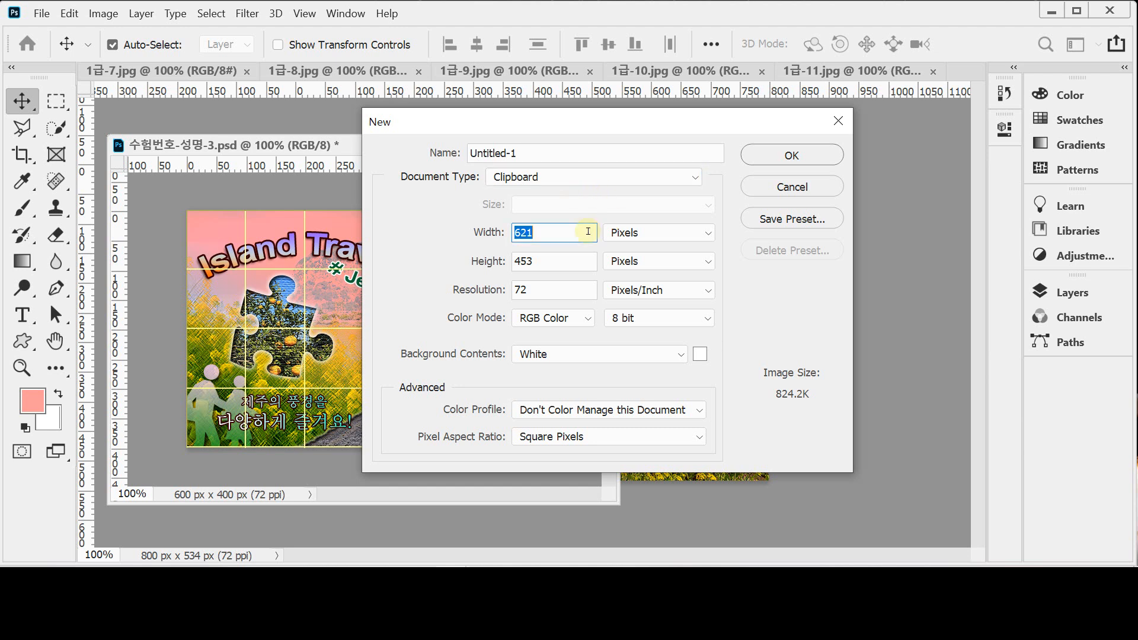
{"action": "type", "text": "600"}
{"action": "key", "text": "Tab"}
{"action": "type", "text": "400"}
{"action": "key", "text": "Tab"}
{"action": "key", "text": "Tab"}
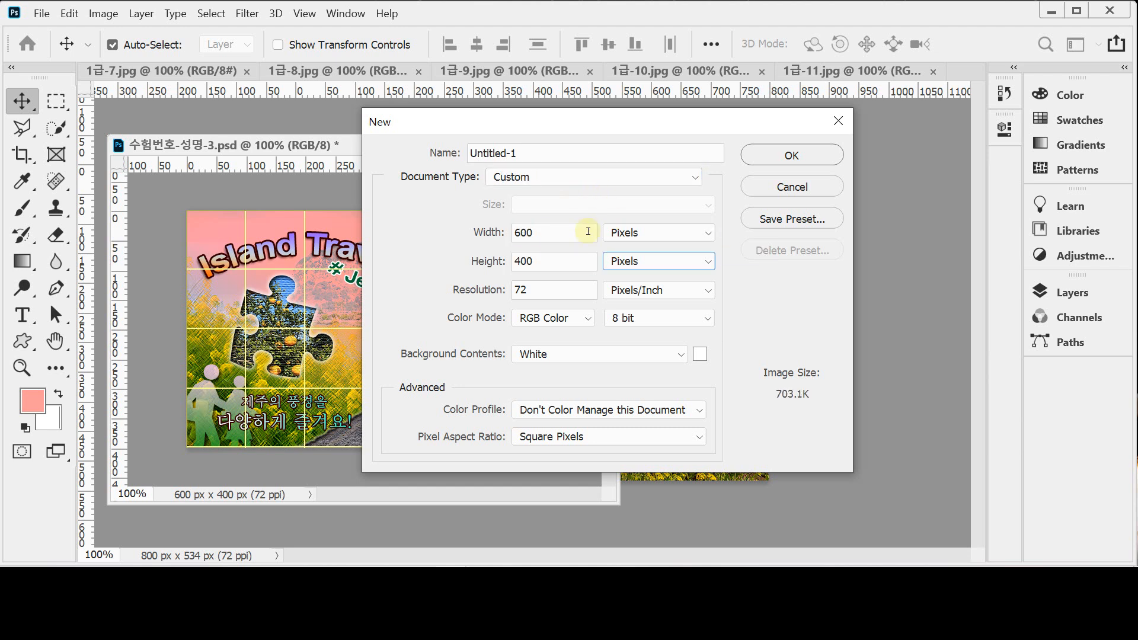
{"action": "key", "text": "Tab"}
{"action": "key", "text": "Tab"}
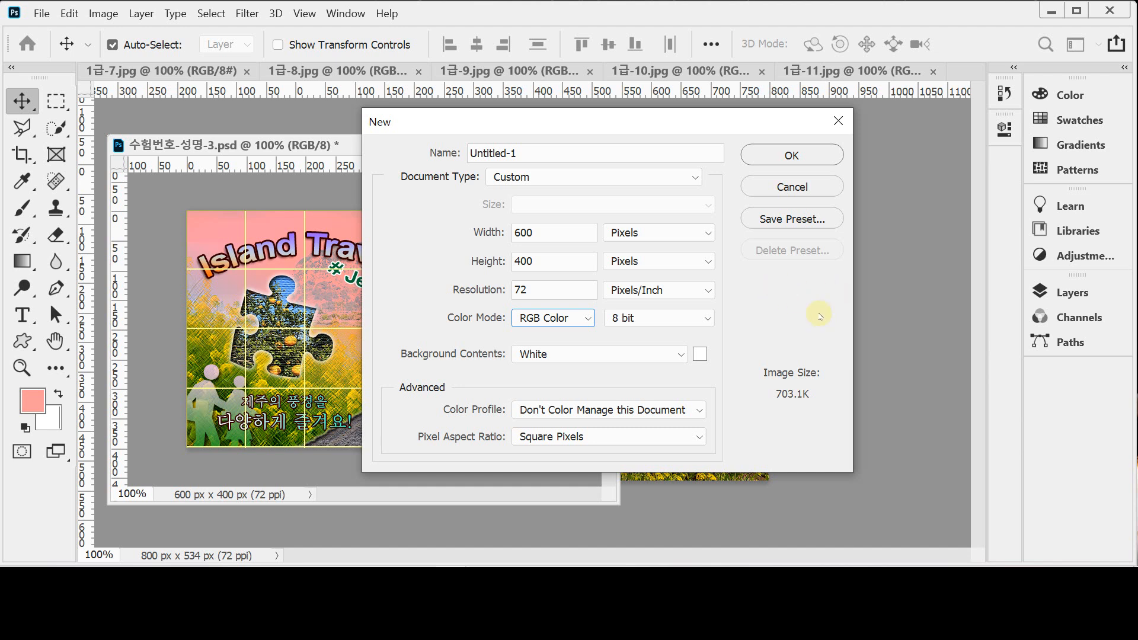
{"action": "left_click", "coordinate": [794, 158]}
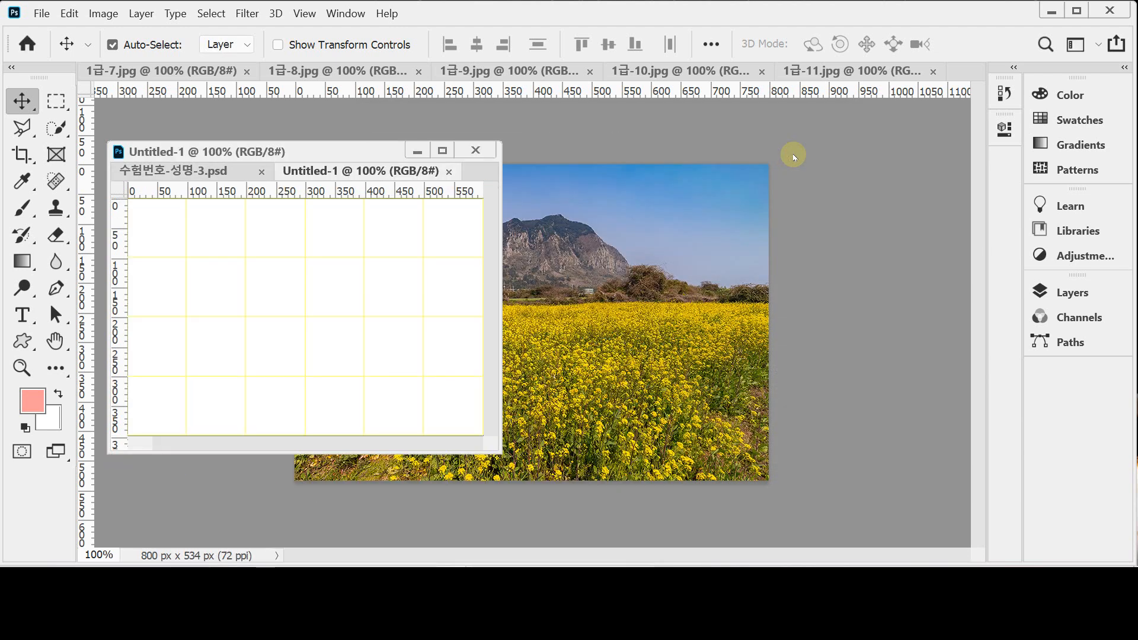
{"action": "left_click_drag", "start_coordinate": [379, 171], "coordinate": [619, 176]}
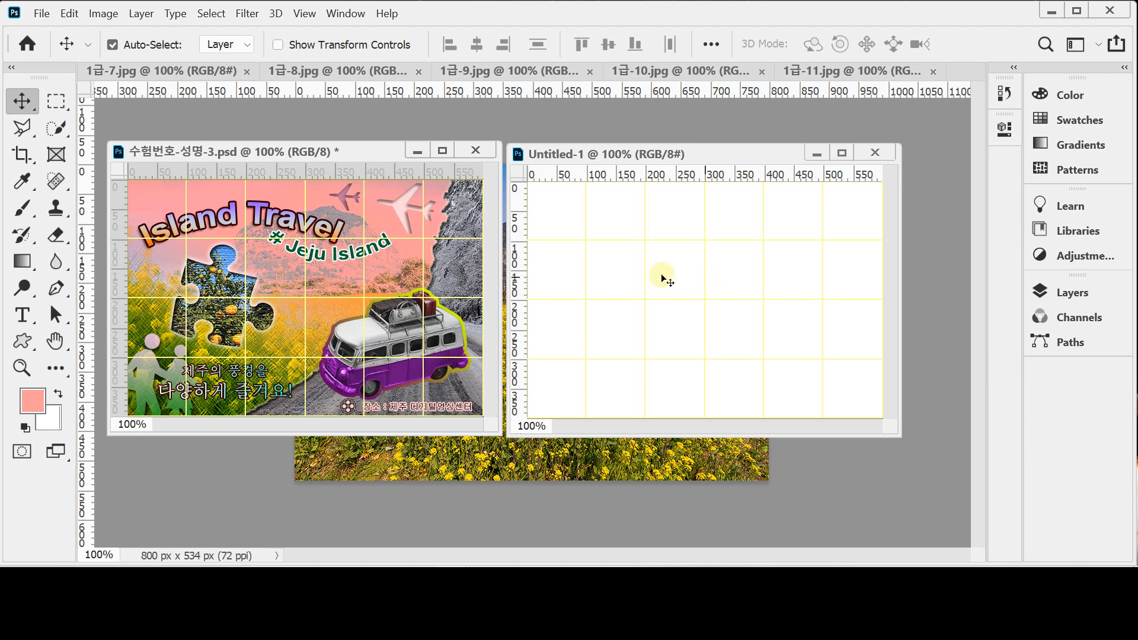
- Fill the new document's background with the foreground colour #ff9999
{"action": "left_click", "coordinate": [33, 401]}
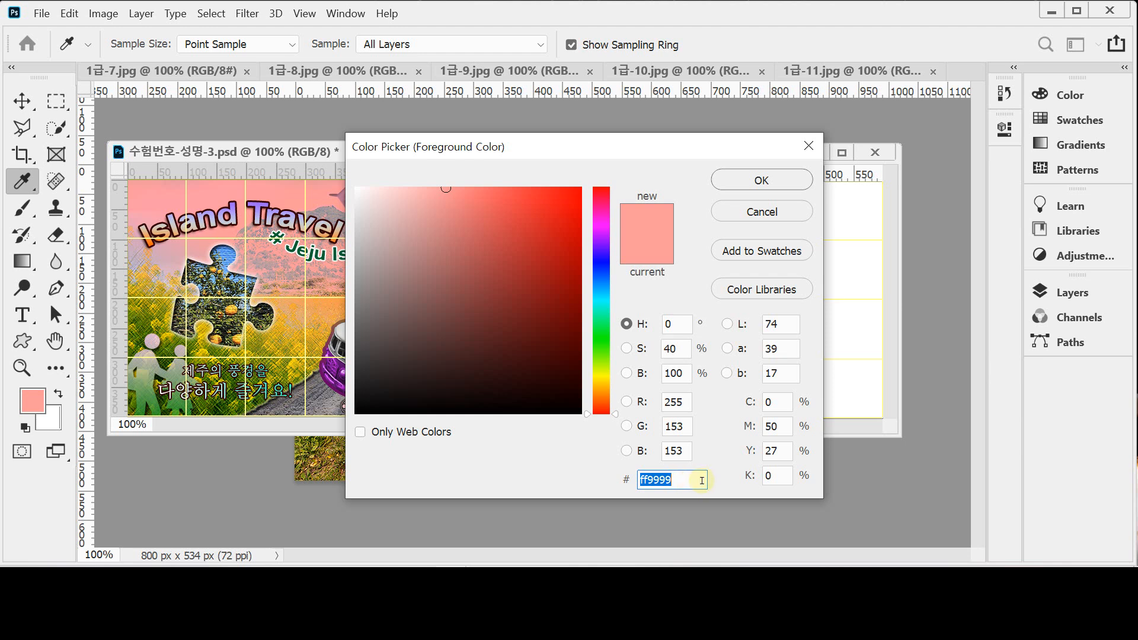
{"action": "key", "text": "Return"}
{"action": "key", "text": "v"}
{"action": "key", "text": "alt+BackSpace"}
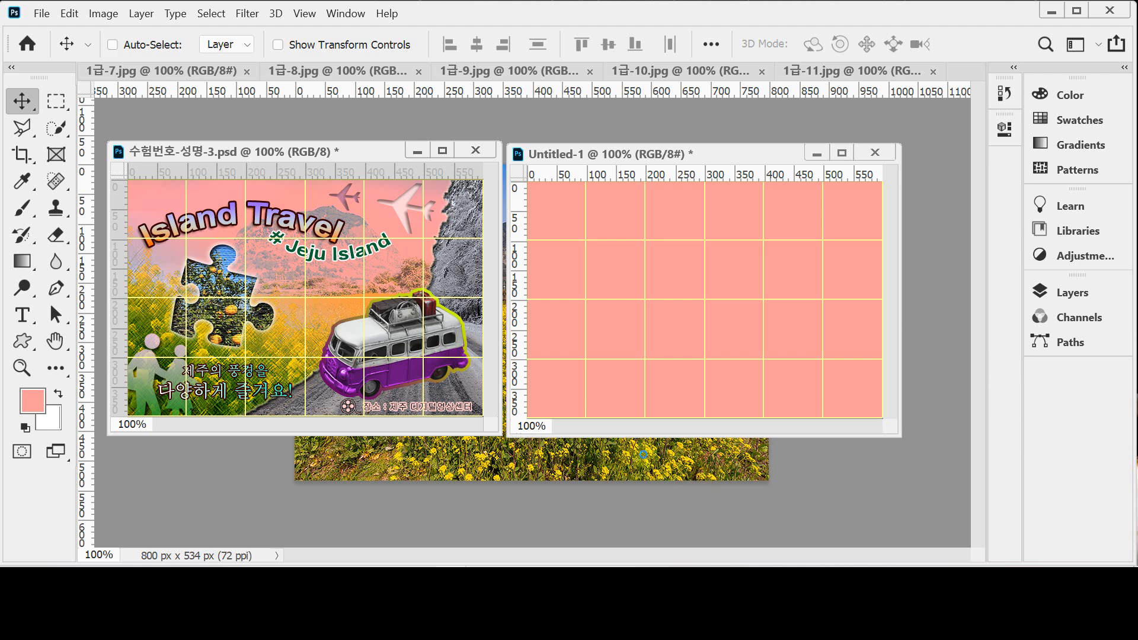
- Save the document as 수험번호-성명-3 in Photoshop format in the 임시 folder on the desktop
{"action": "key", "text": "ctrl+s"}
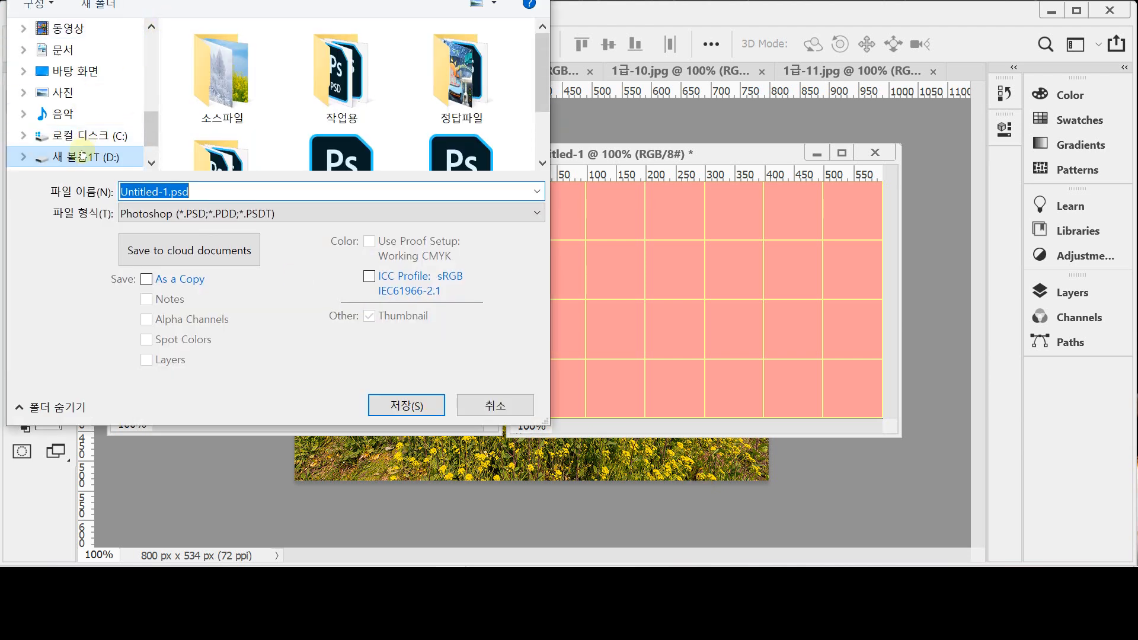
{"action": "left_click", "coordinate": [71, 76]}
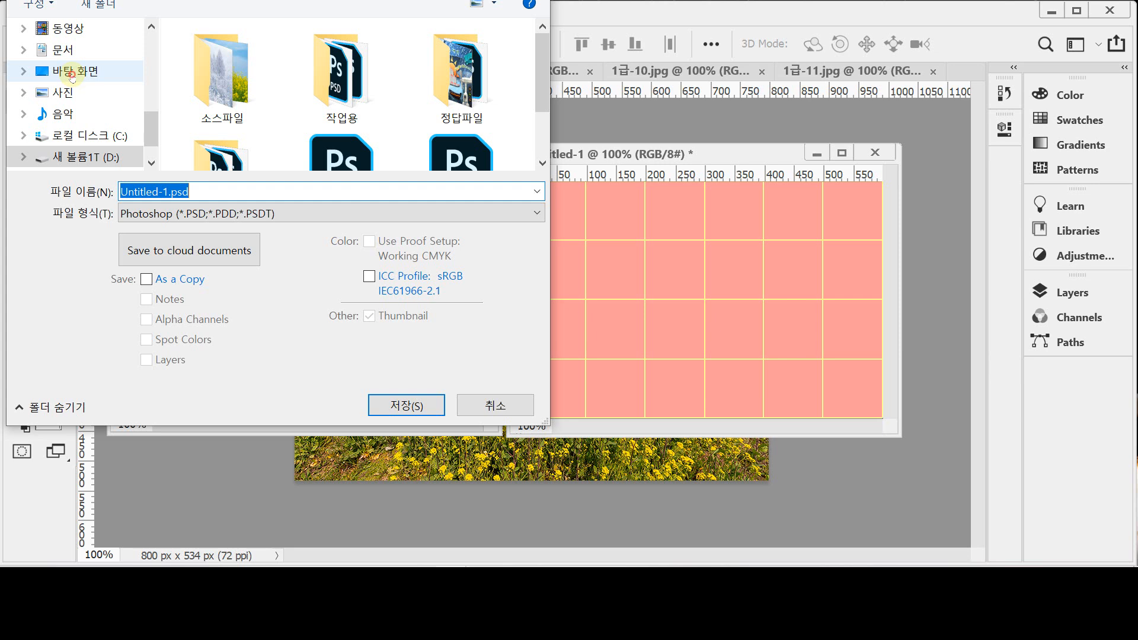
{"action": "left_click", "coordinate": [212, 59]}
{"action": "double_click", "coordinate": [212, 59]}
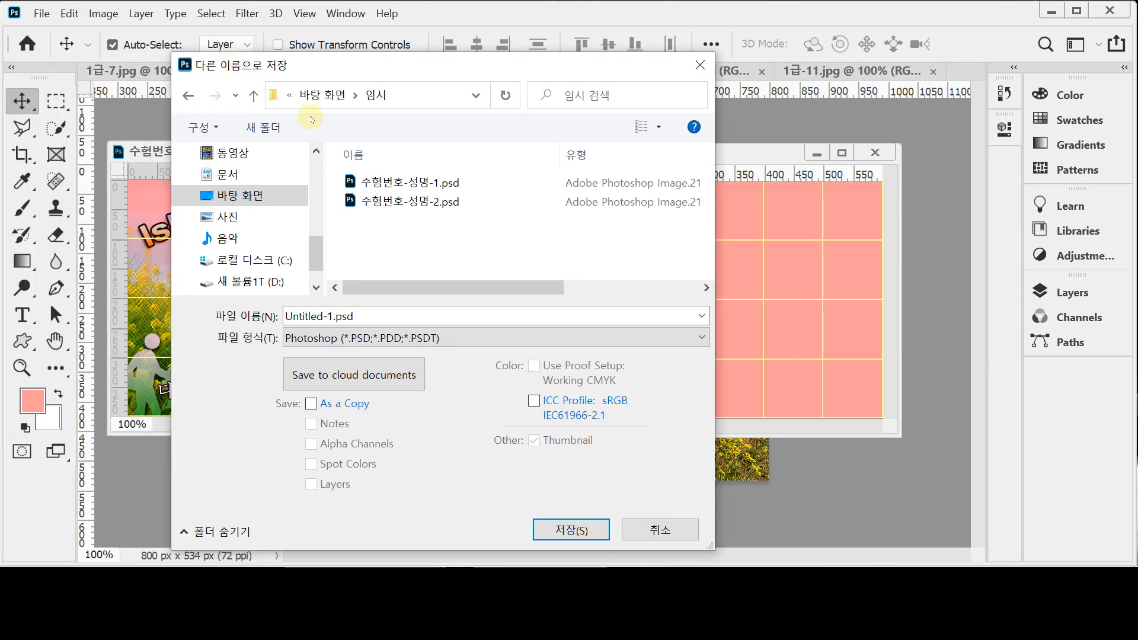
{"action": "left_click", "coordinate": [415, 182]}
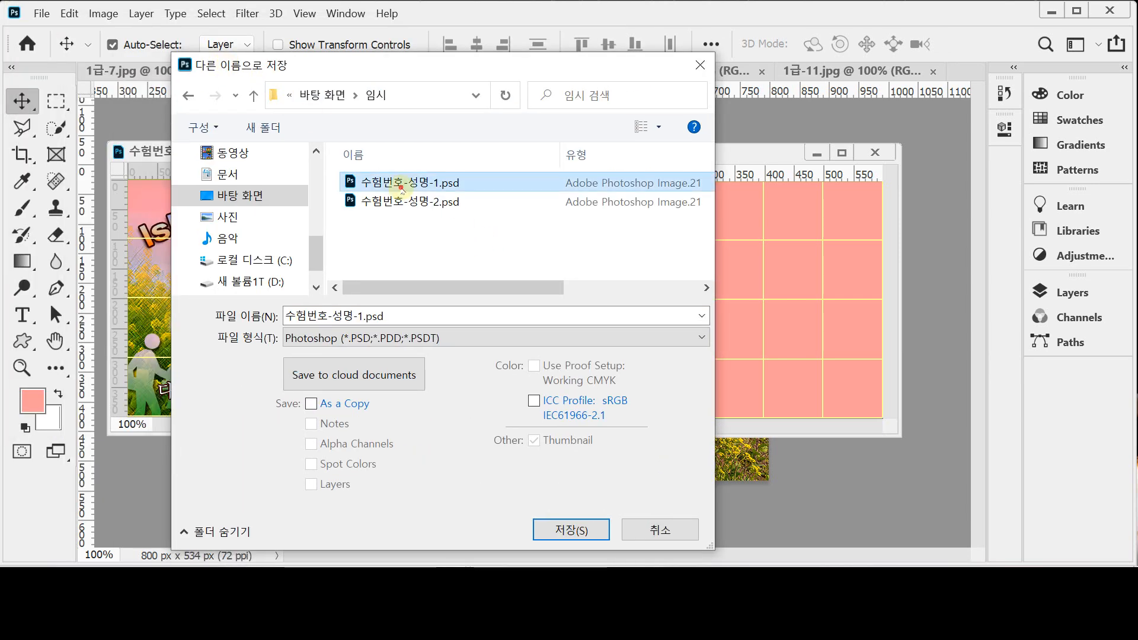
{"action": "left_click", "coordinate": [420, 201]}
{"action": "left_click", "coordinate": [362, 316]}
{"action": "left_click_drag", "start_coordinate": [358, 316], "coordinate": [424, 326]}
{"action": "type", "text": "3"}
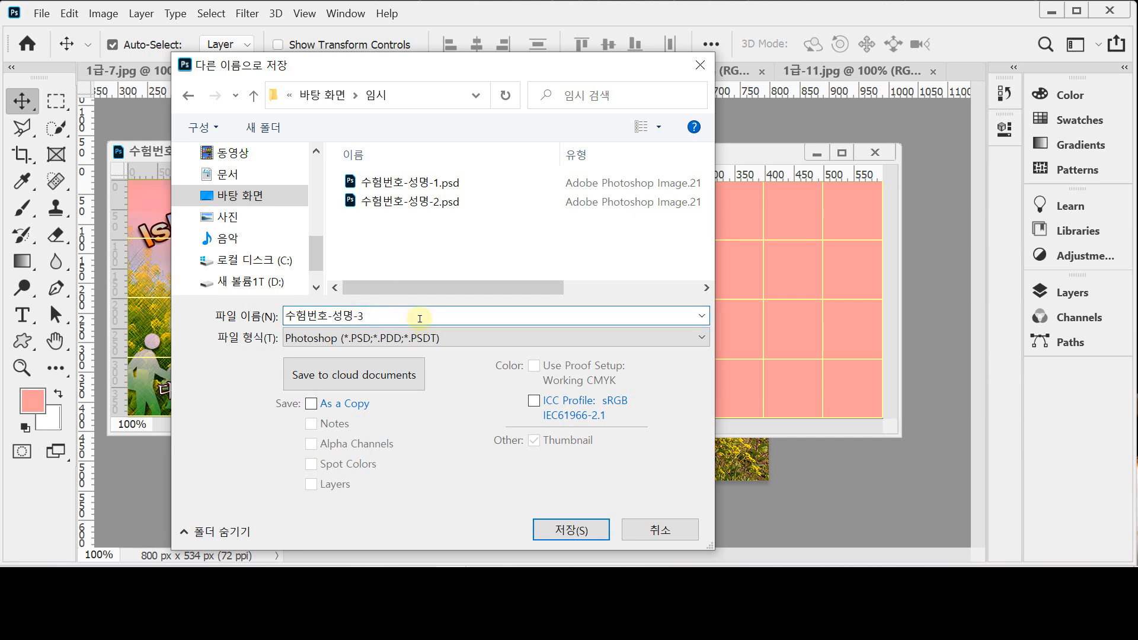
{"action": "key", "text": "Return"}
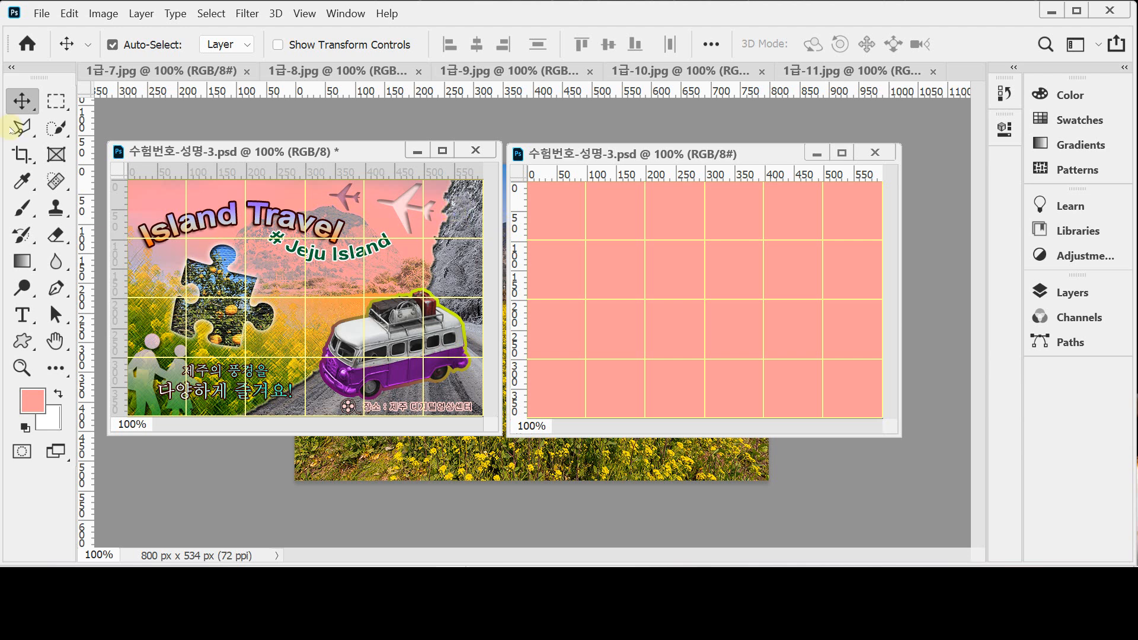
- Copy the whole 1급-7.jpg photo, close it, paste it into the new document and shift the mountain slightly left
{"action": "left_click_drag", "start_coordinate": [124, 72], "coordinate": [192, 162]}
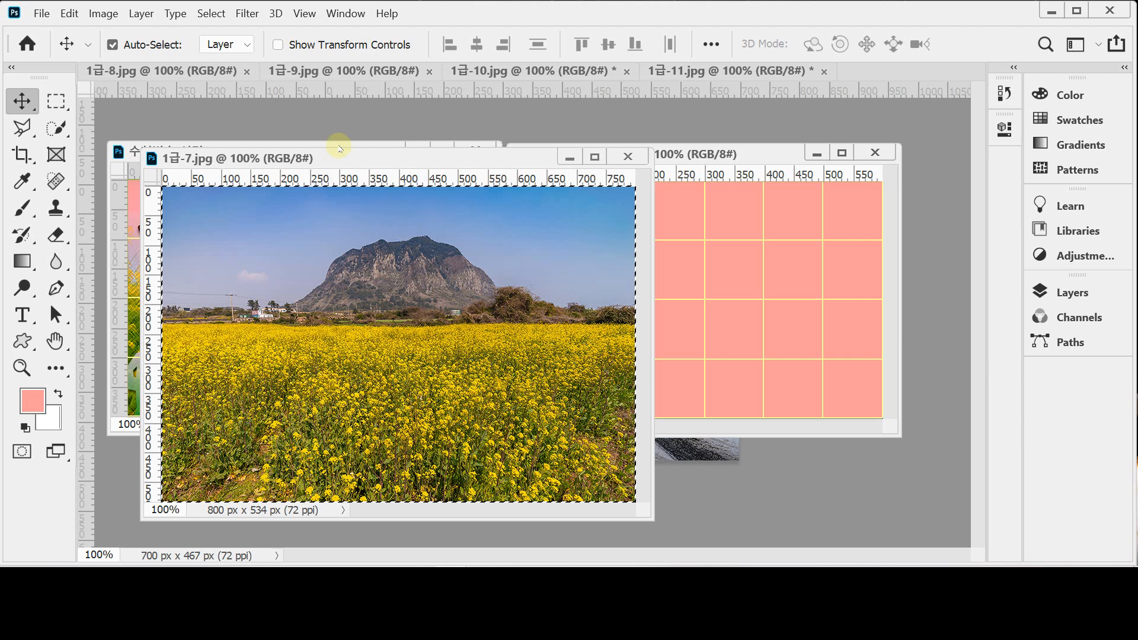
{"action": "left_click_drag", "start_coordinate": [342, 163], "coordinate": [331, 161]}
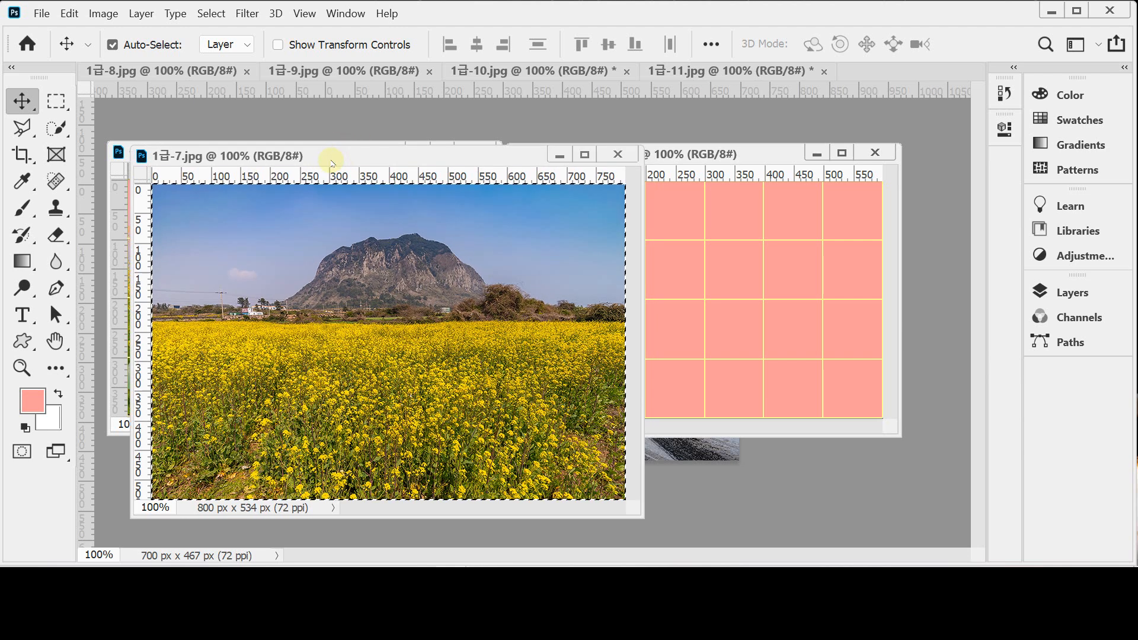
{"action": "key", "text": "ctrl"}
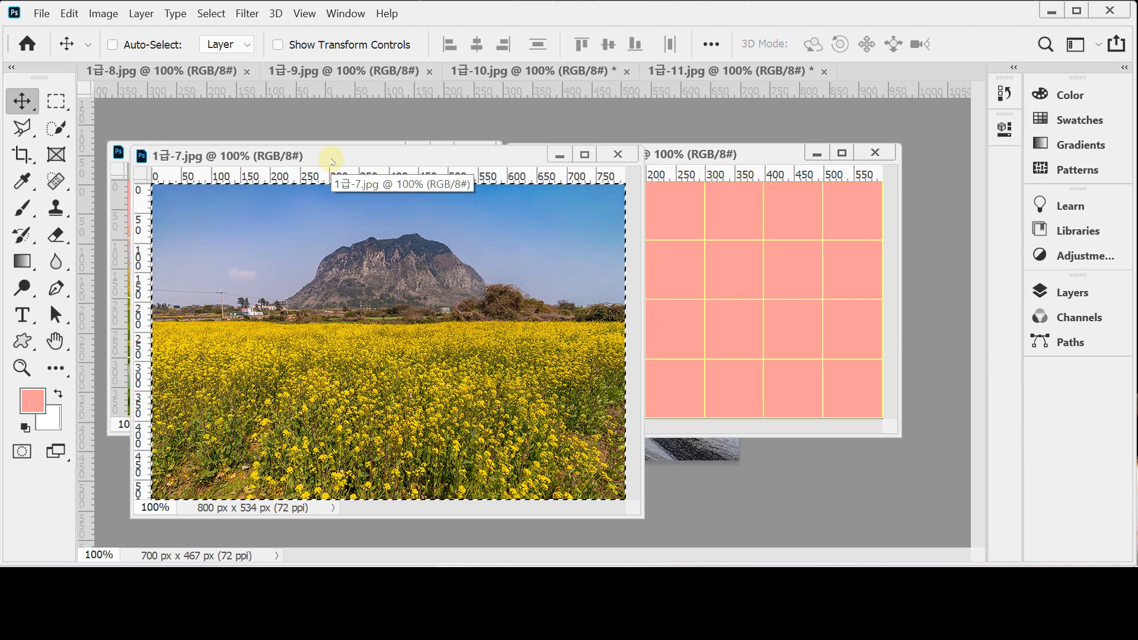
{"action": "key", "text": "ctrl+w"}
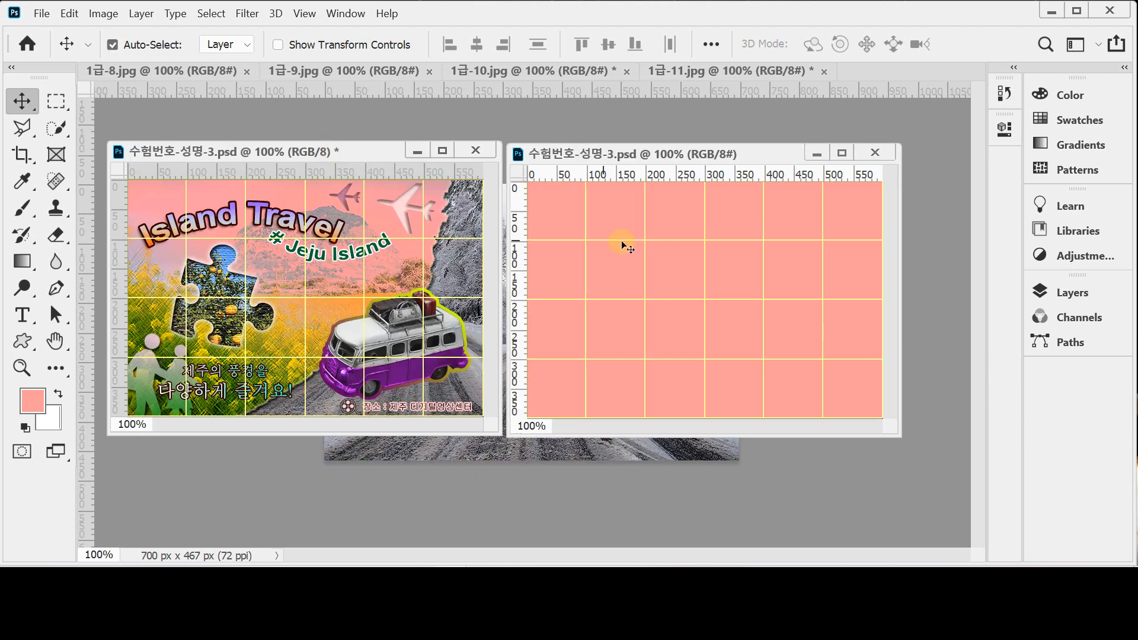
{"action": "key", "text": "ctrl+v"}
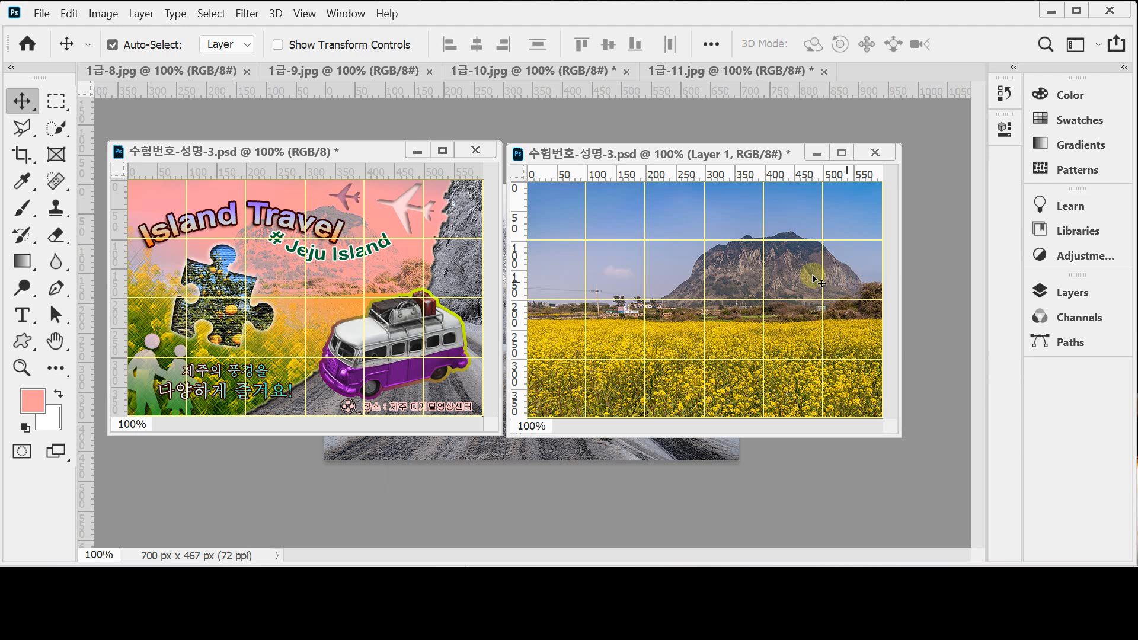
{"action": "left_click_drag", "start_coordinate": [802, 271], "coordinate": [758, 267]}
- Set the mountain photo layer's blend mode to Pin Light and its opacity to 70%
{"action": "left_click", "coordinate": [1076, 294]}
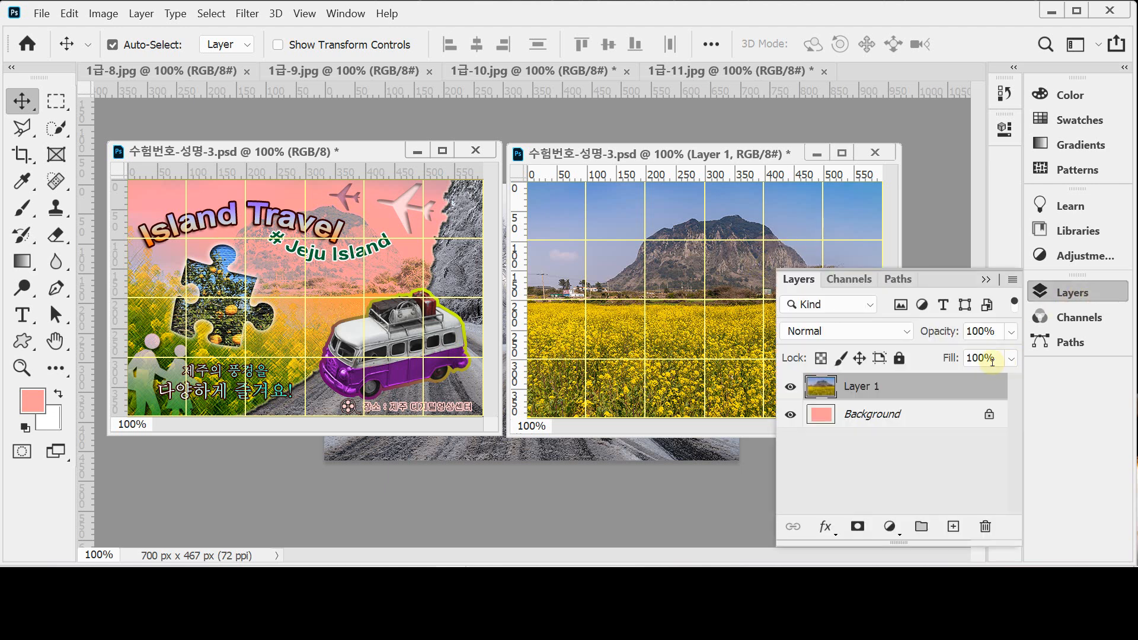
{"action": "left_click", "coordinate": [908, 332]}
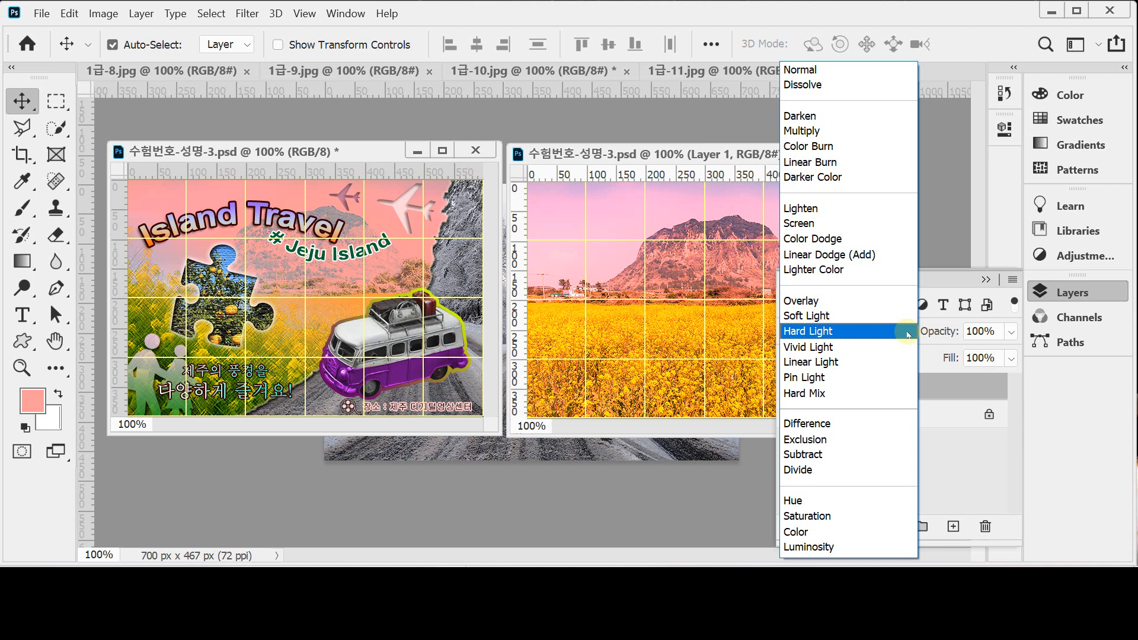
{"action": "left_click", "coordinate": [884, 377]}
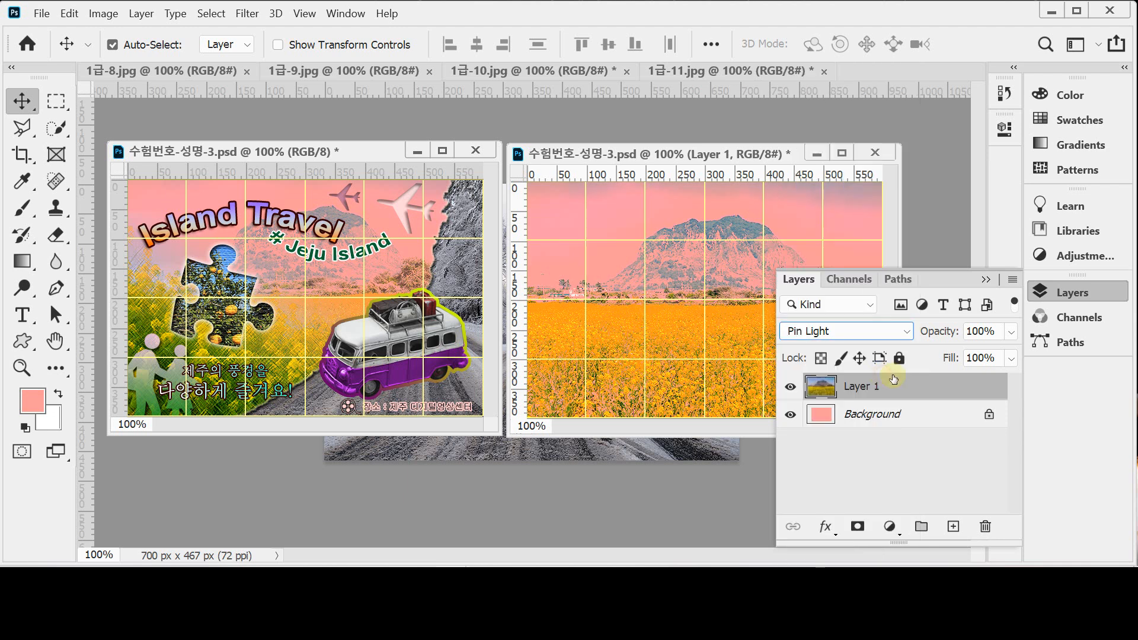
{"action": "left_click", "coordinate": [940, 335]}
{"action": "type", "text": "70"}
{"action": "key", "text": "Return"}
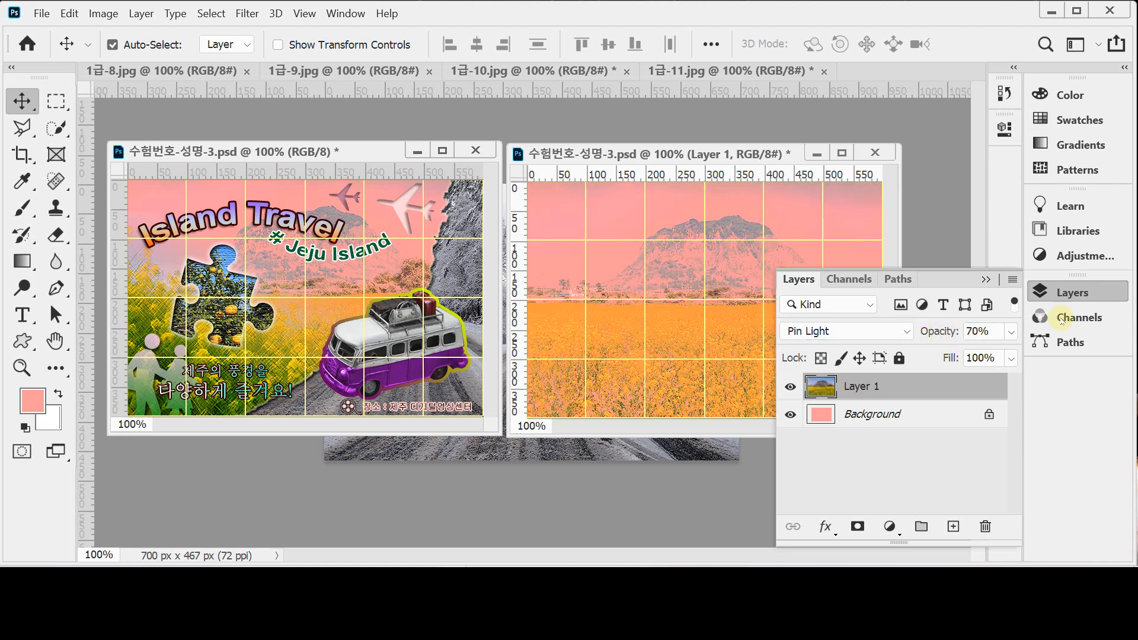
{"action": "left_click", "coordinate": [1069, 294]}
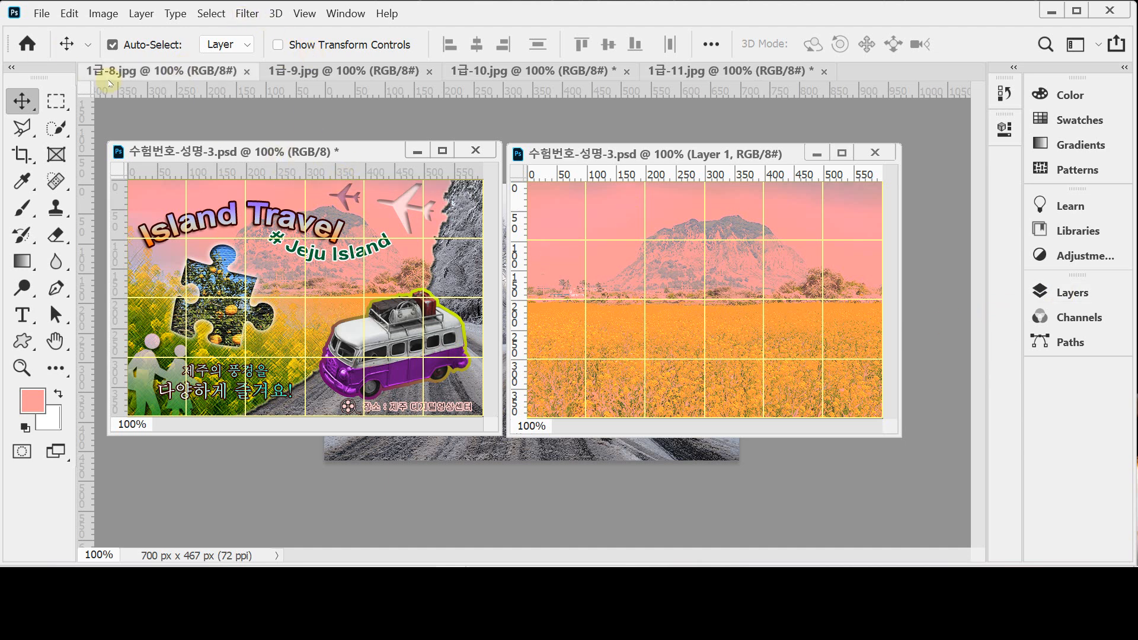
- Copy the whole 1급-8.jpg flower photo, close it and paste it into the new document
{"action": "left_click", "coordinate": [148, 72]}
{"action": "left_click_drag", "start_coordinate": [149, 73], "coordinate": [241, 158]}
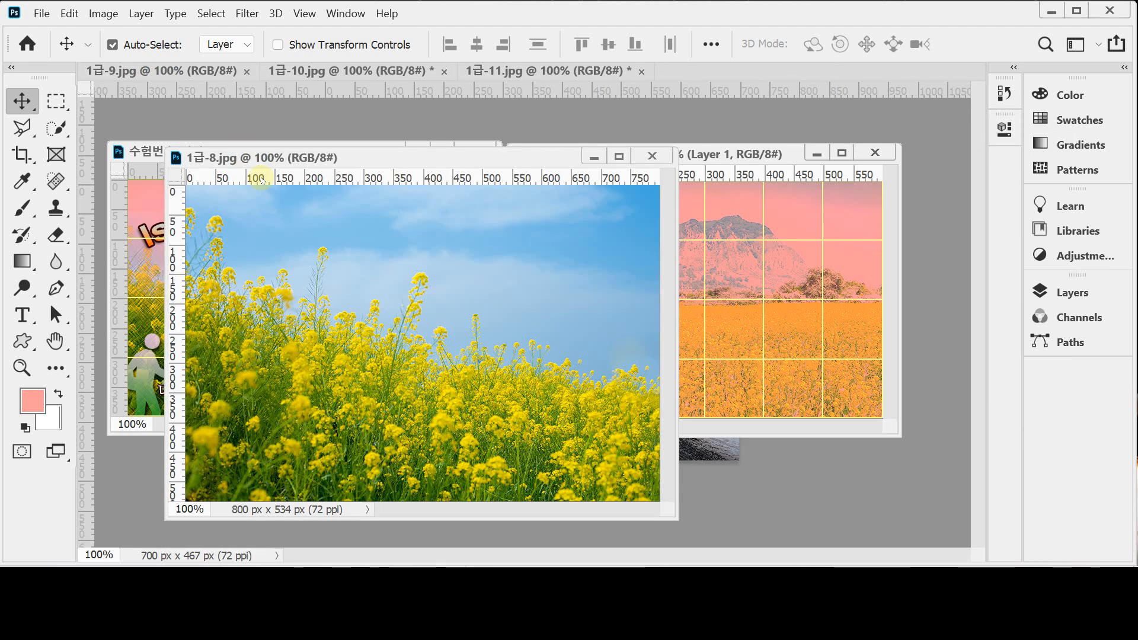
{"action": "key", "text": "ctrl"}
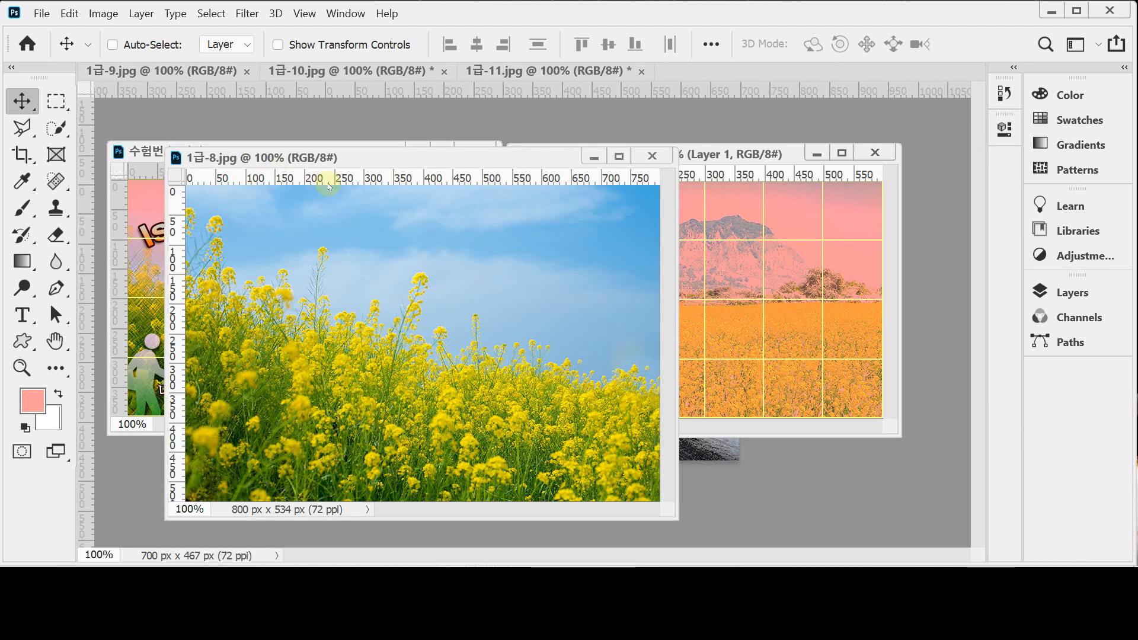
{"action": "key", "text": "ctrl+a"}
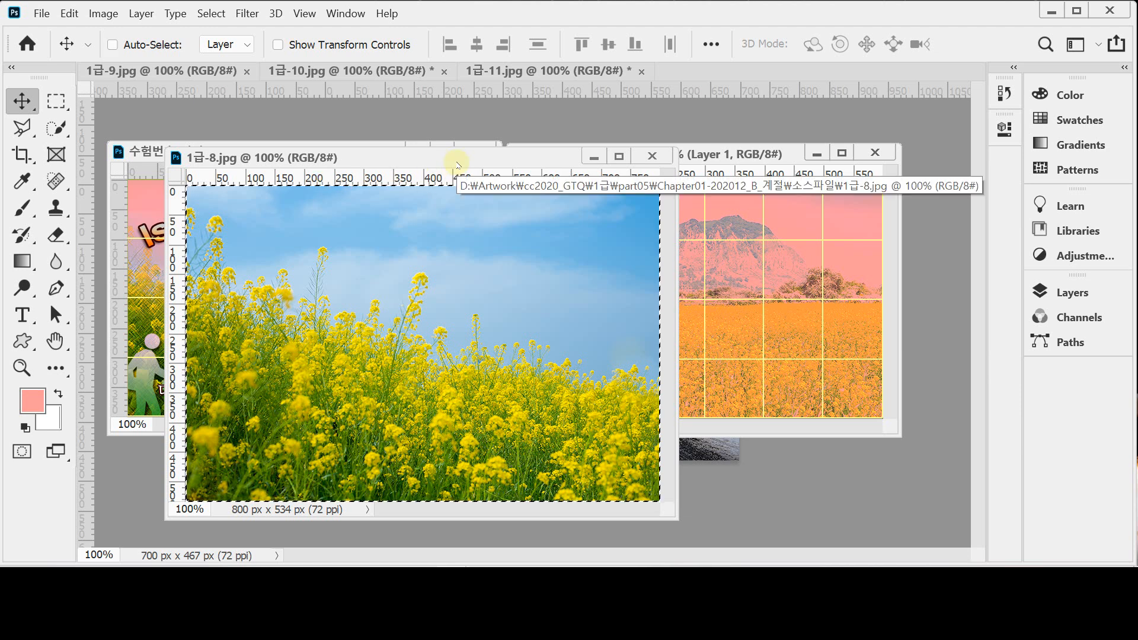
{"action": "key", "text": "ctrl+w"}
{"action": "key", "text": "ctrl+v"}
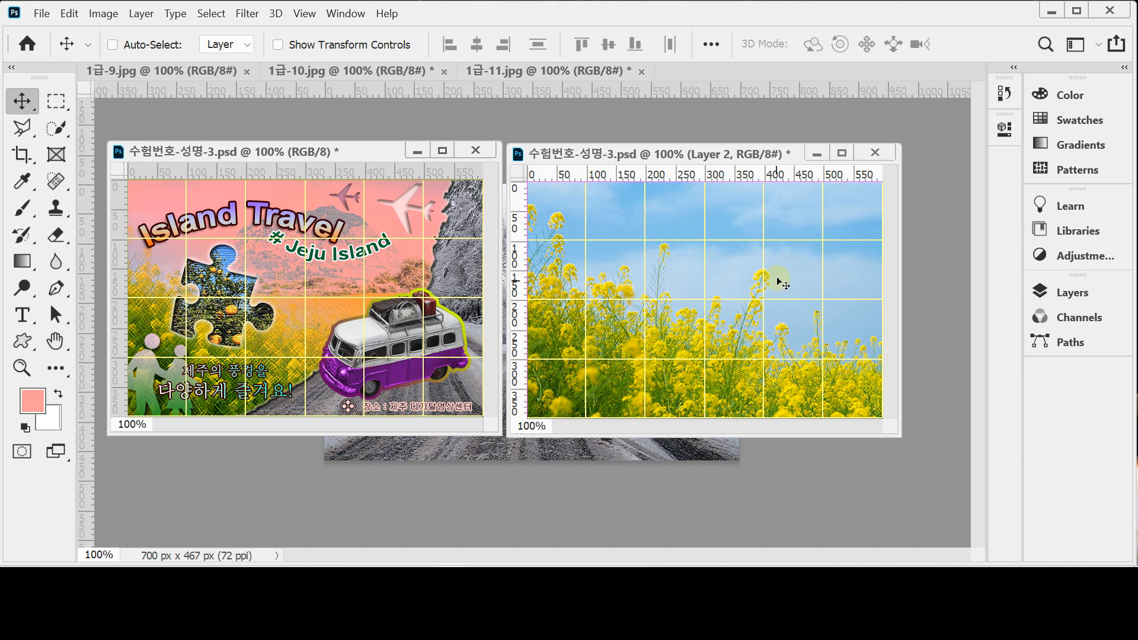
- Scale the flower photo down proportionally, place it in the canvas's lower-left area and save the document
{"action": "key", "text": "ctrl+t"}
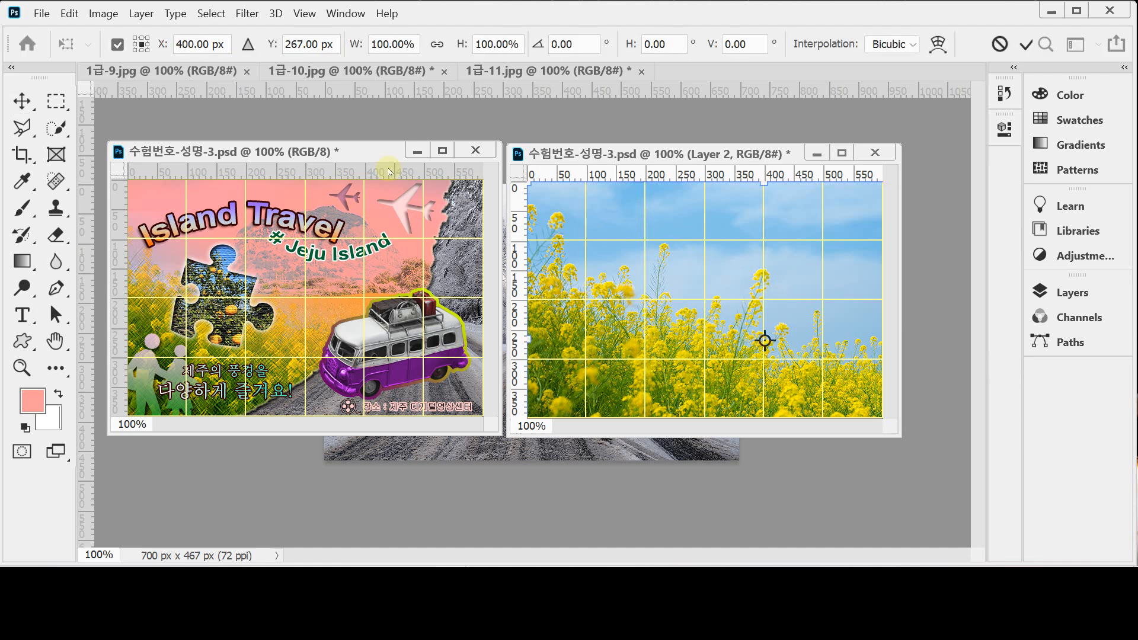
{"action": "left_click", "coordinate": [437, 45]}
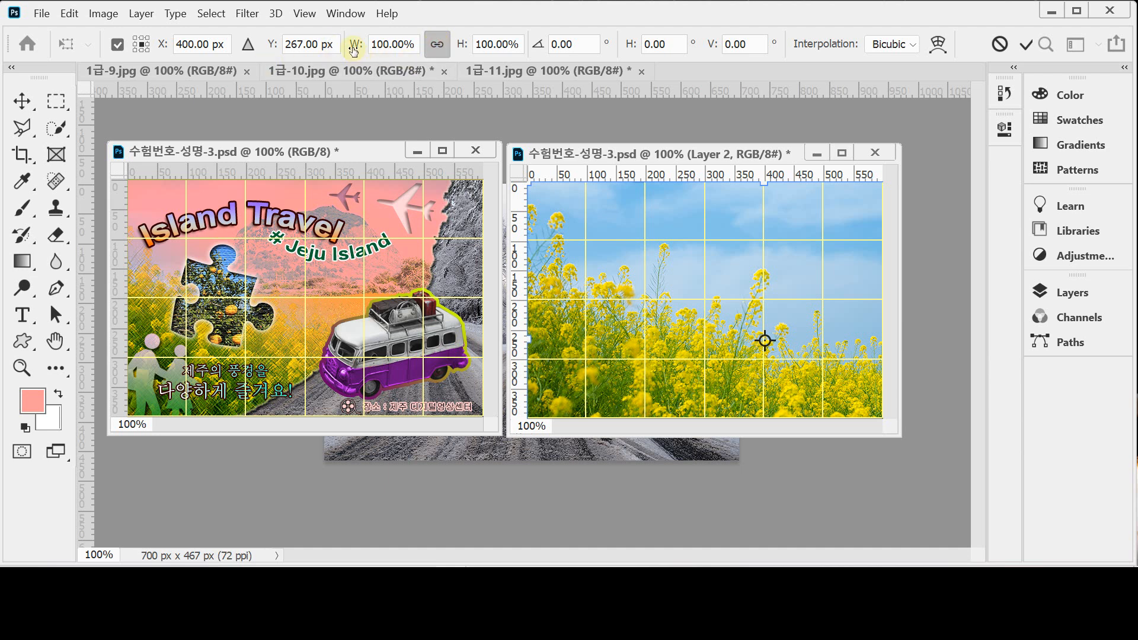
{"action": "left_click_drag", "start_coordinate": [351, 49], "coordinate": [321, 44]}
{"action": "left_click_drag", "start_coordinate": [773, 303], "coordinate": [728, 318]}
{"action": "key", "text": "Return"}
{"action": "key", "text": "ctrl+s"}
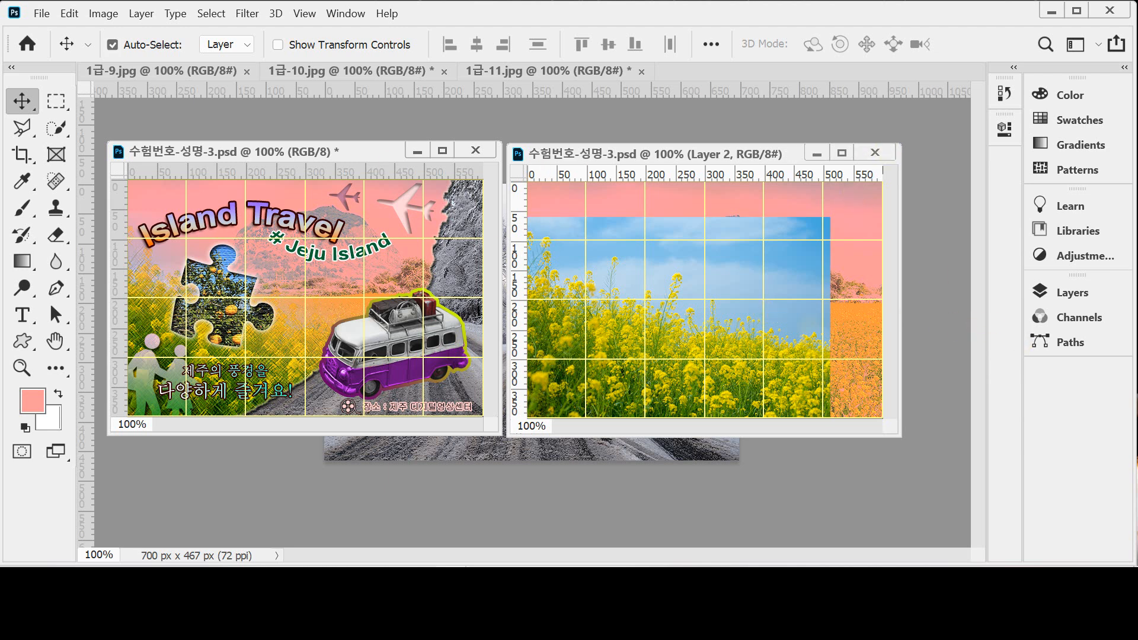
- Apply the Crosshatch filter to the flower photo with stroke length 9, sharpness 6 and strength 1, and save the document
{"action": "left_click", "coordinate": [246, 14]}
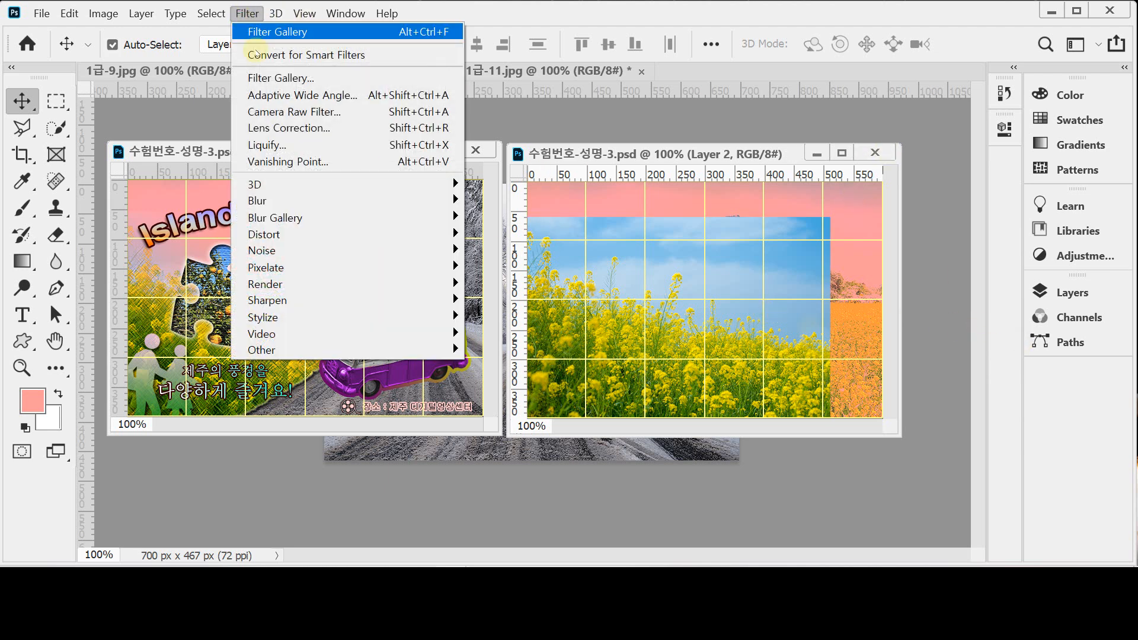
{"action": "left_click", "coordinate": [372, 83]}
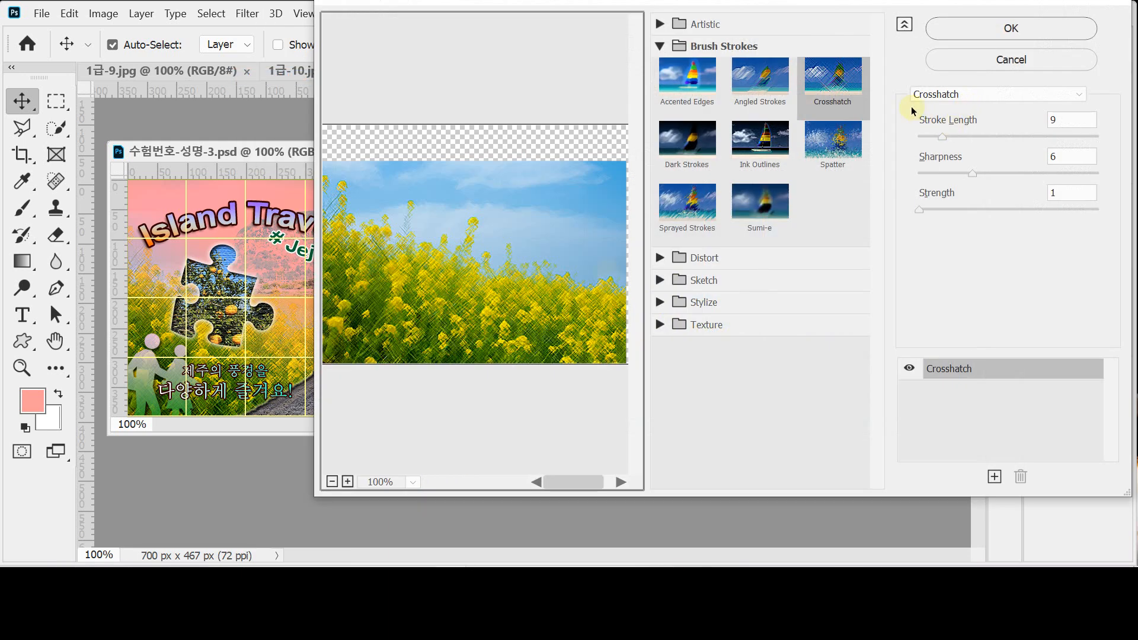
{"action": "left_click", "coordinate": [839, 83]}
{"action": "left_click", "coordinate": [1008, 27]}
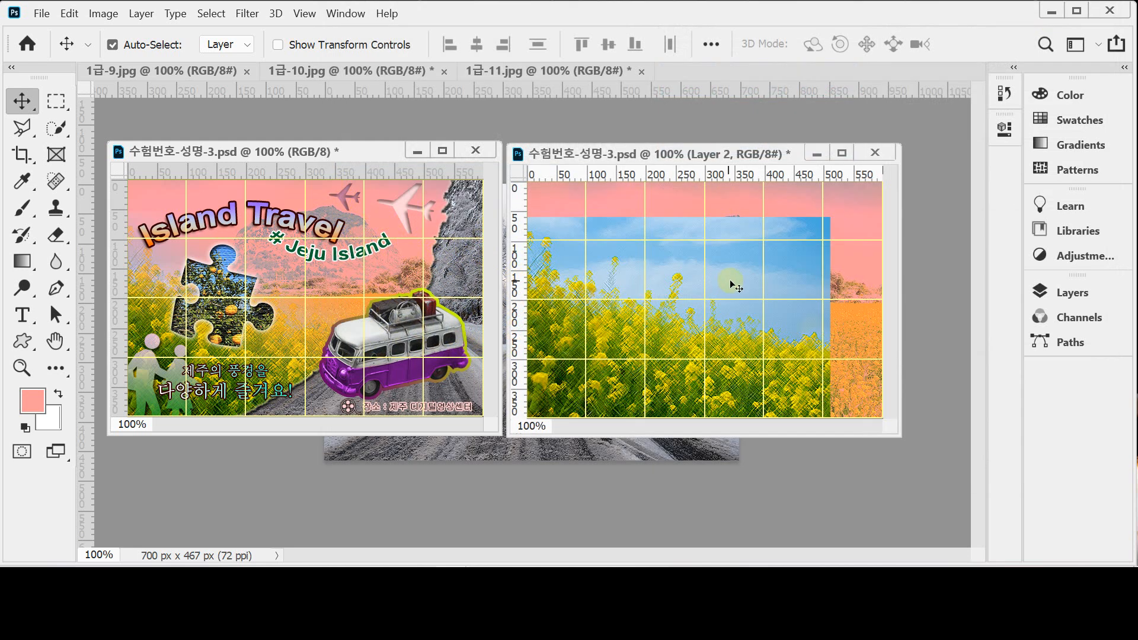
{"action": "key", "text": "ctrl+s"}
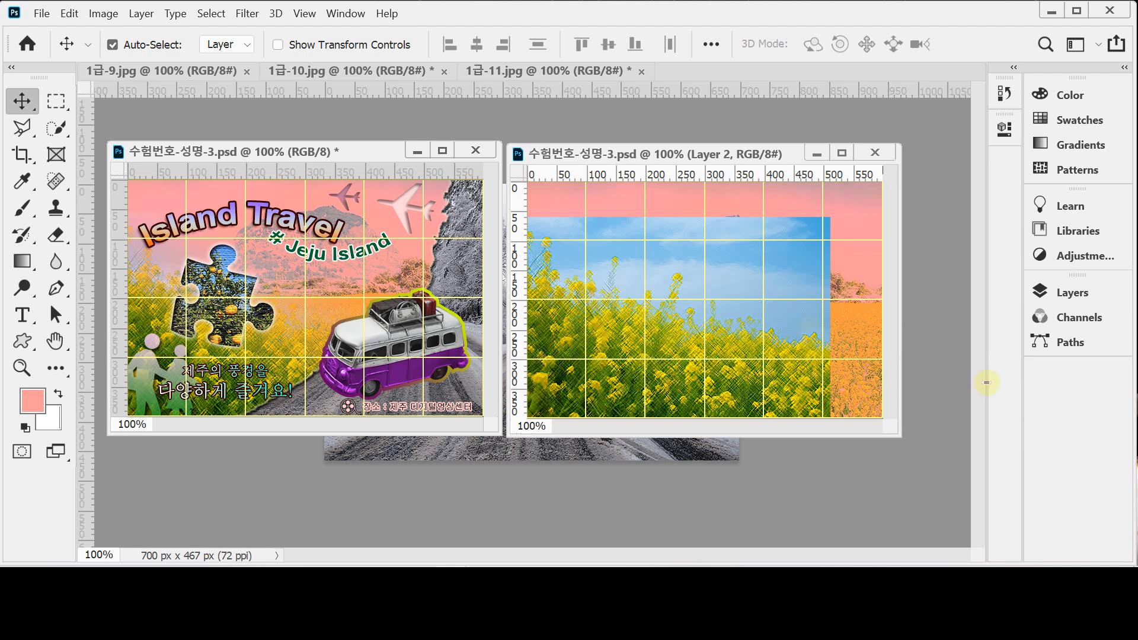
- Add a layer mask to the flower photo layer and make the mask active
{"action": "left_click", "coordinate": [1070, 292]}
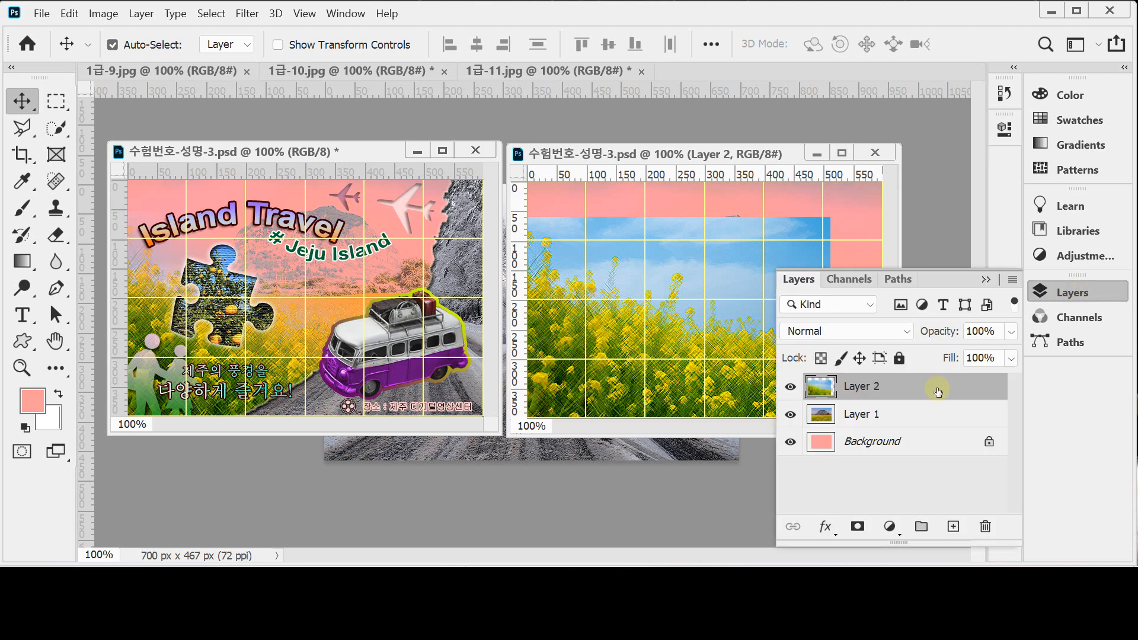
{"action": "left_click", "coordinate": [858, 527]}
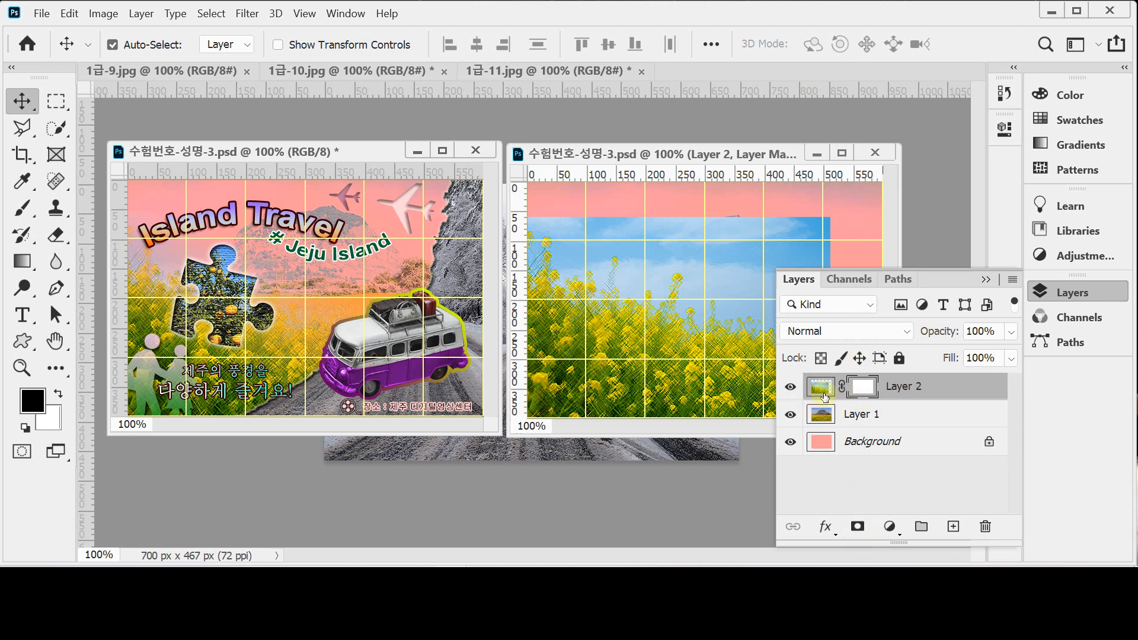
{"action": "left_click", "coordinate": [854, 384]}
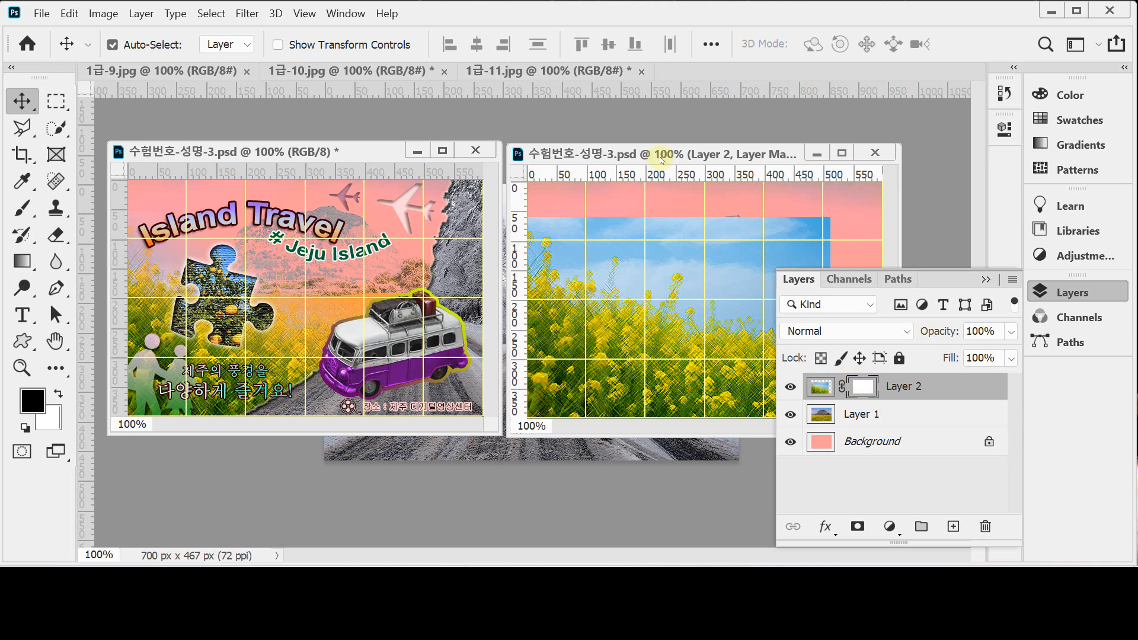
- Fade the flower photo with a black-to-white linear gradient drawn diagonally toward the canvas's lower left on its mask, and save the document
{"action": "left_click_drag", "start_coordinate": [900, 208], "coordinate": [941, 208]}
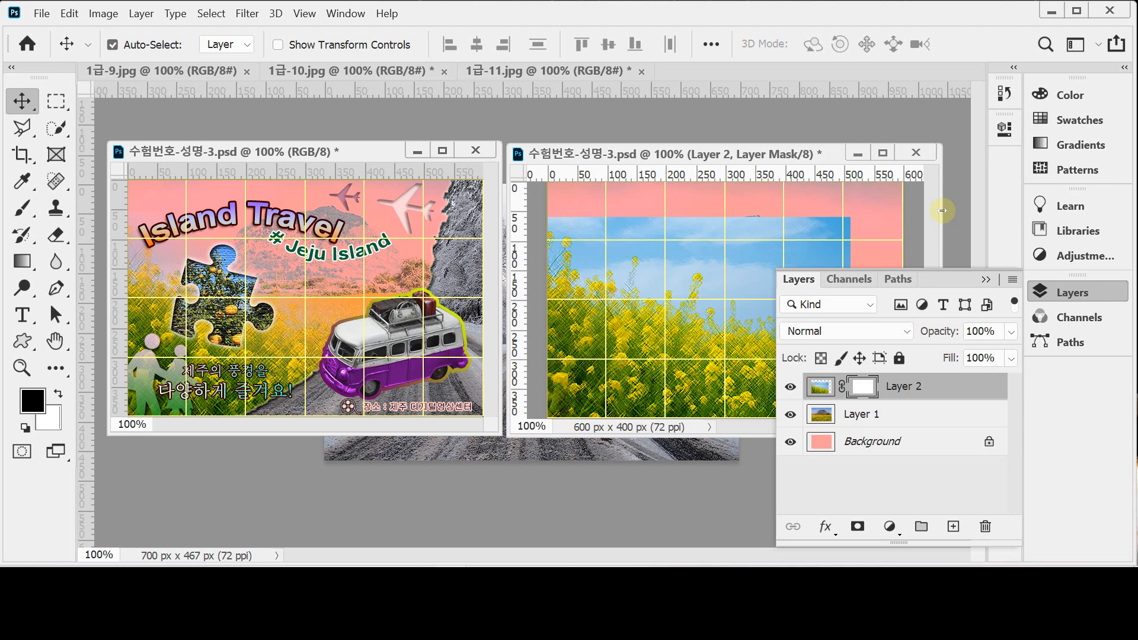
{"action": "left_click", "coordinate": [1065, 293]}
{"action": "left_click", "coordinate": [22, 263]}
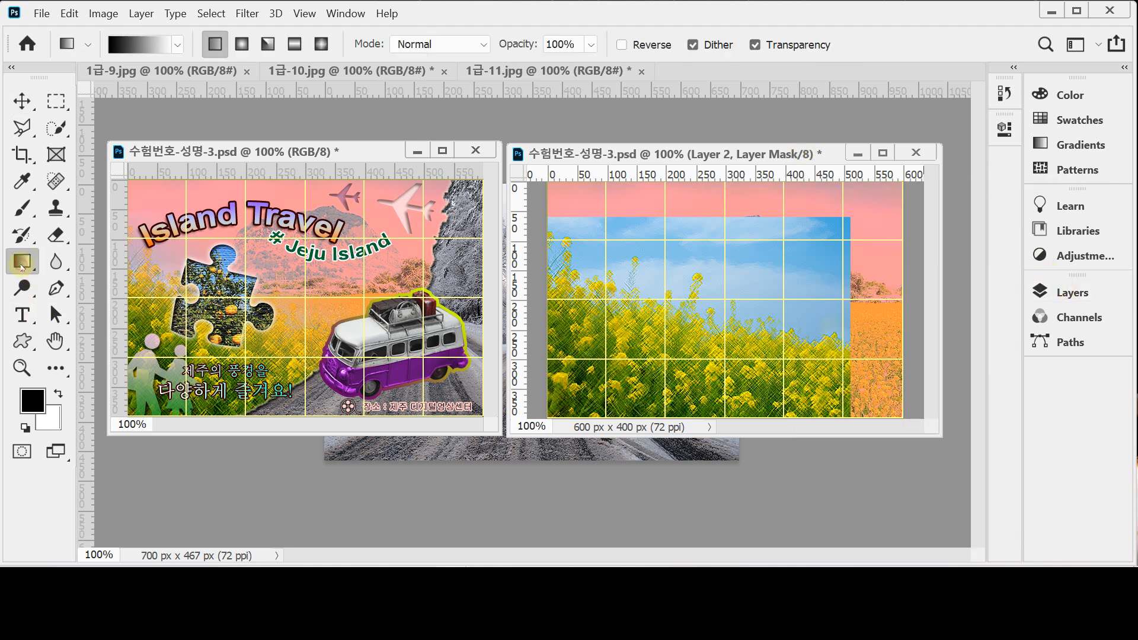
{"action": "right_click", "coordinate": [22, 266]}
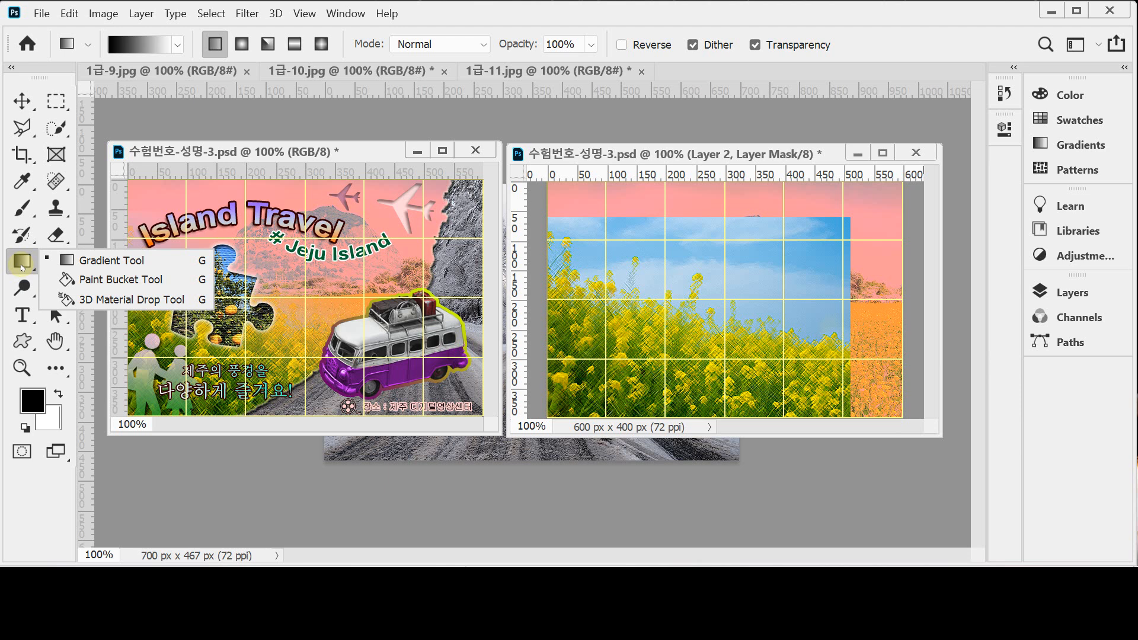
{"action": "left_click", "coordinate": [86, 262]}
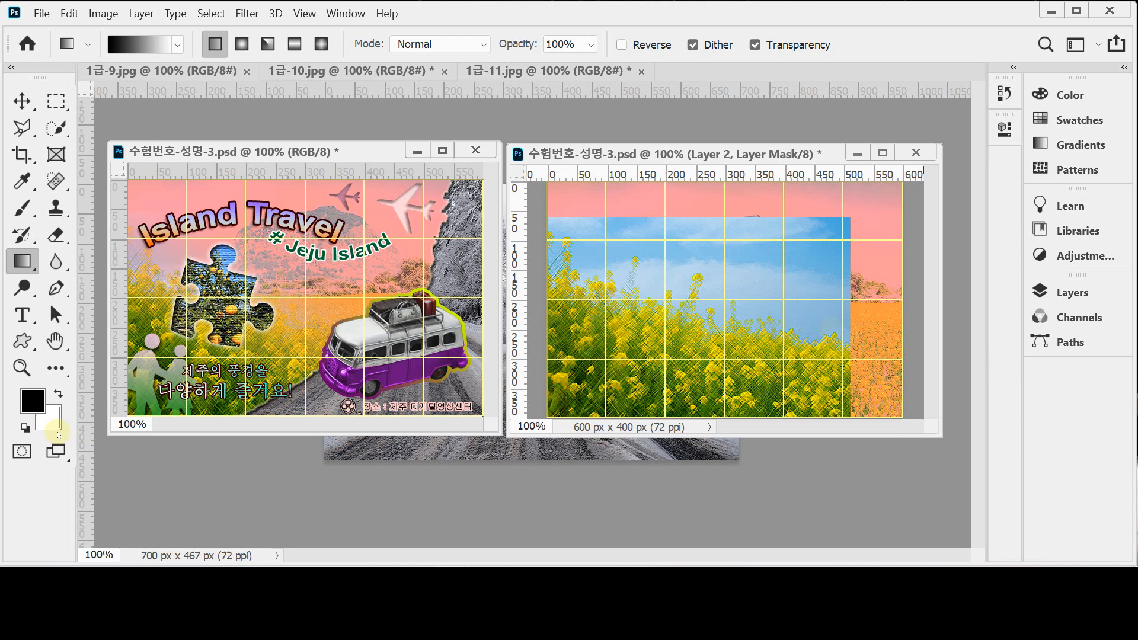
{"action": "key", "text": "x"}
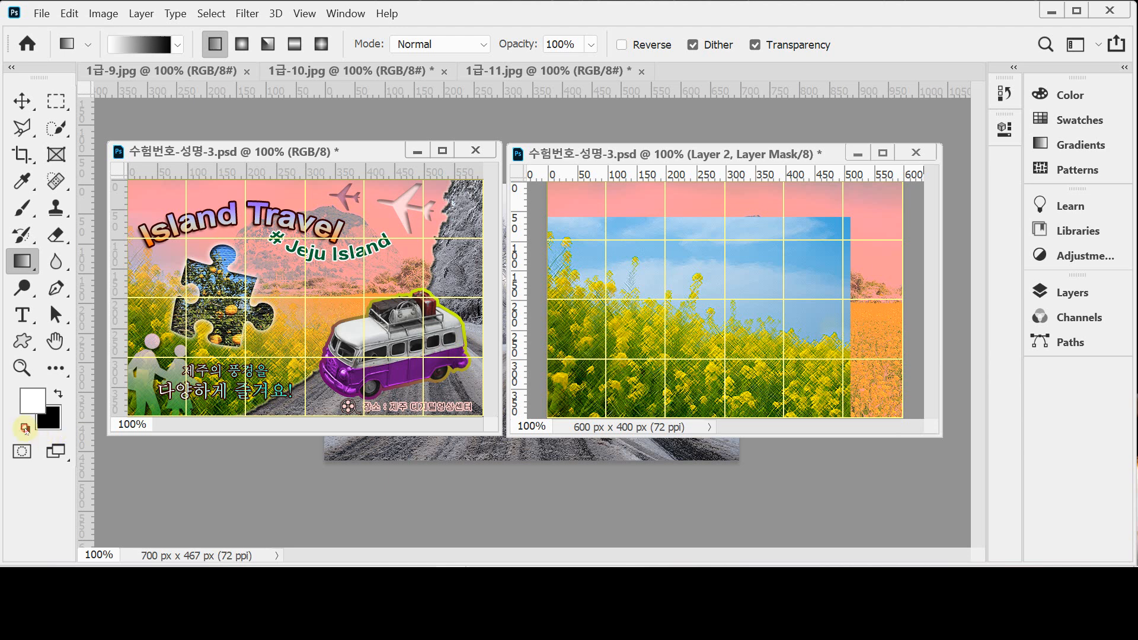
{"action": "left_click", "coordinate": [58, 393]}
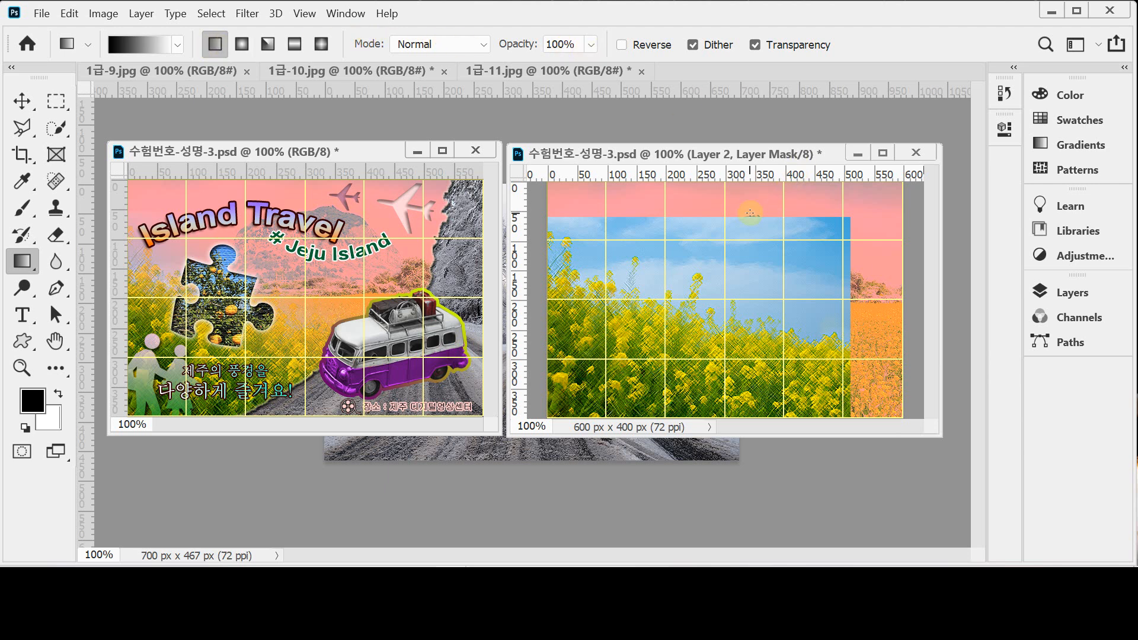
{"action": "left_click_drag", "start_coordinate": [665, 238], "coordinate": [606, 360]}
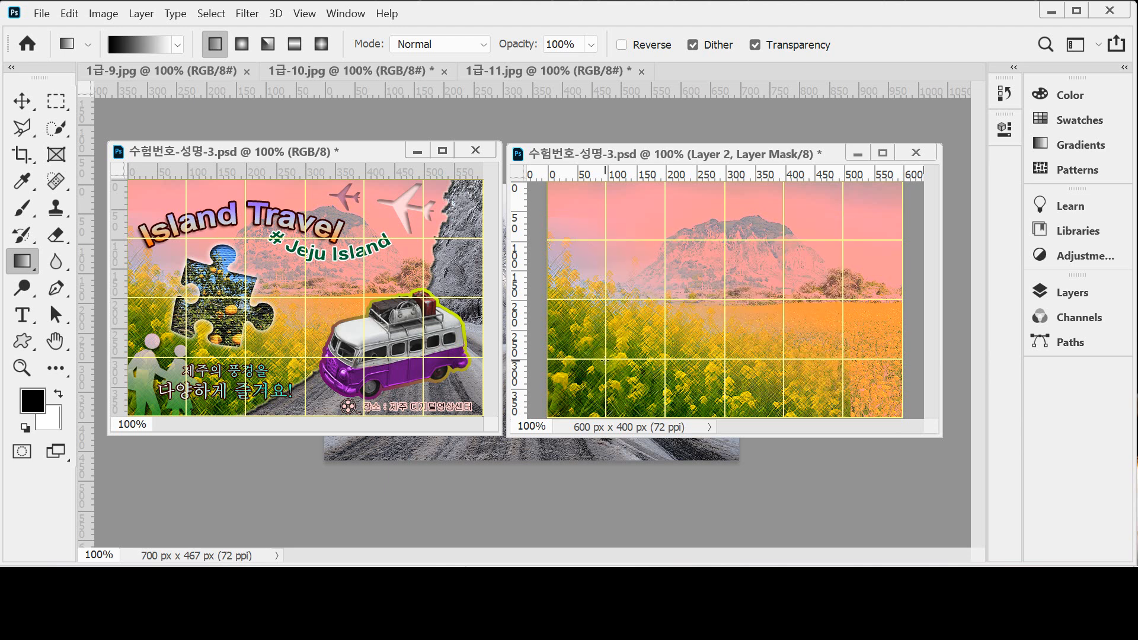
{"action": "key", "text": "ctrl+s"}
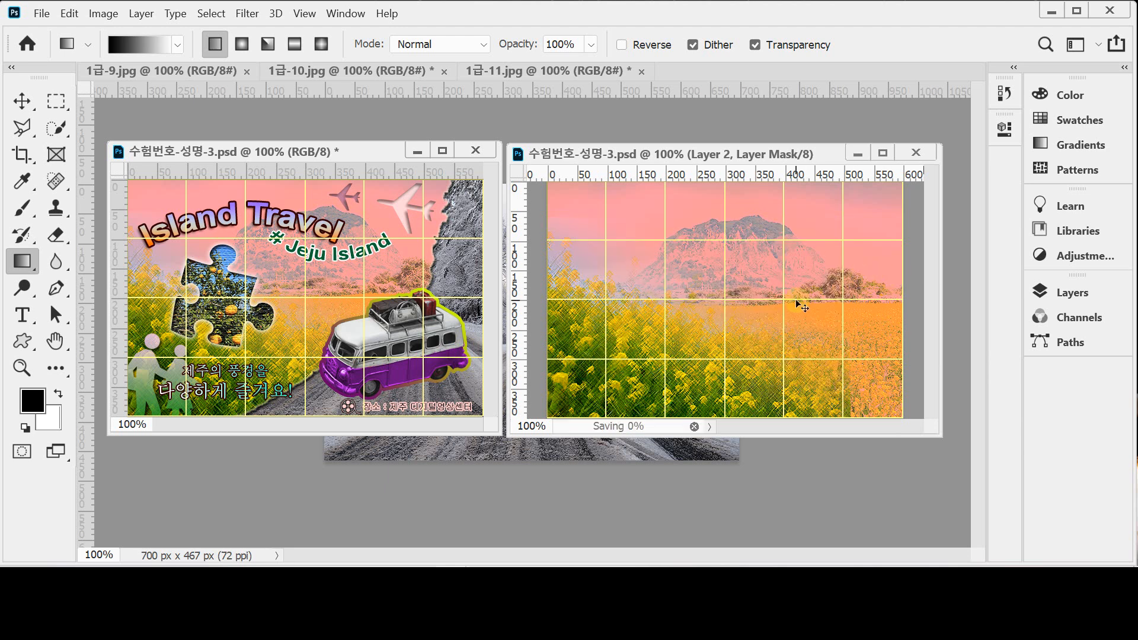
{"action": "left_click", "coordinate": [1074, 293]}
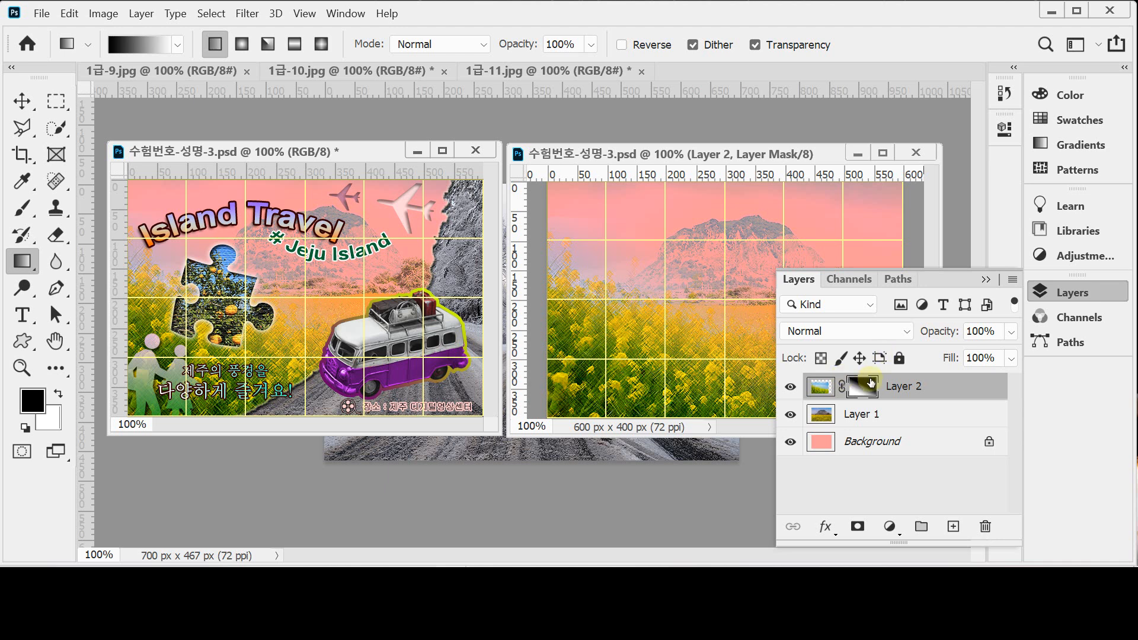
{"action": "left_click", "coordinate": [1065, 294]}
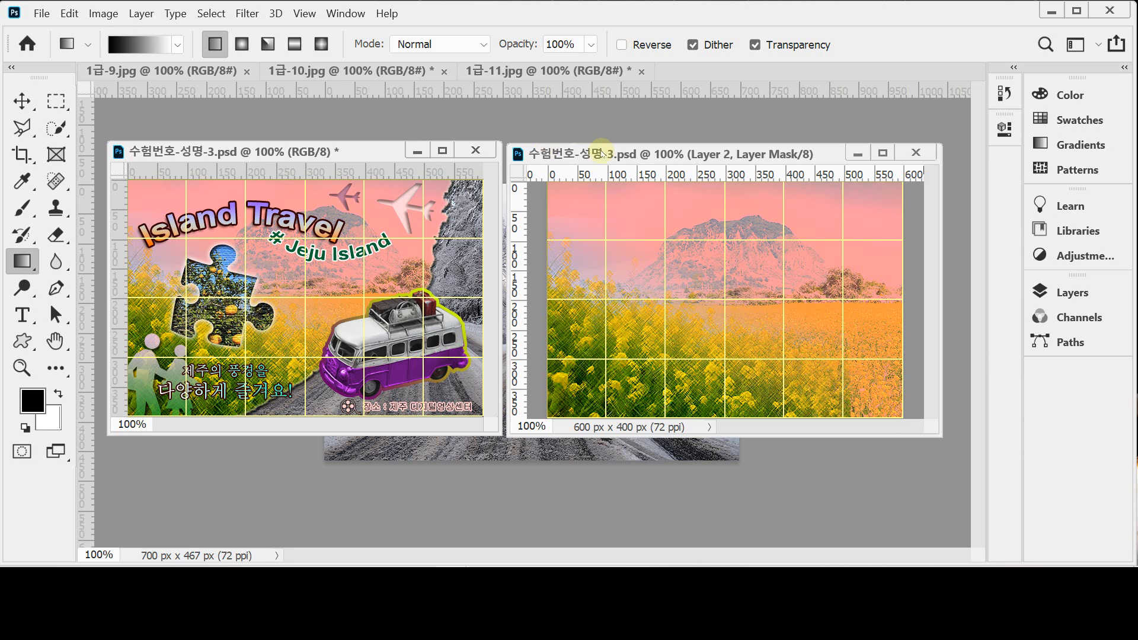
- Draw a puzzle-piece custom shape from the Objects set, about 161 px wide, over the left half of the canvas
{"action": "left_click", "coordinate": [25, 343]}
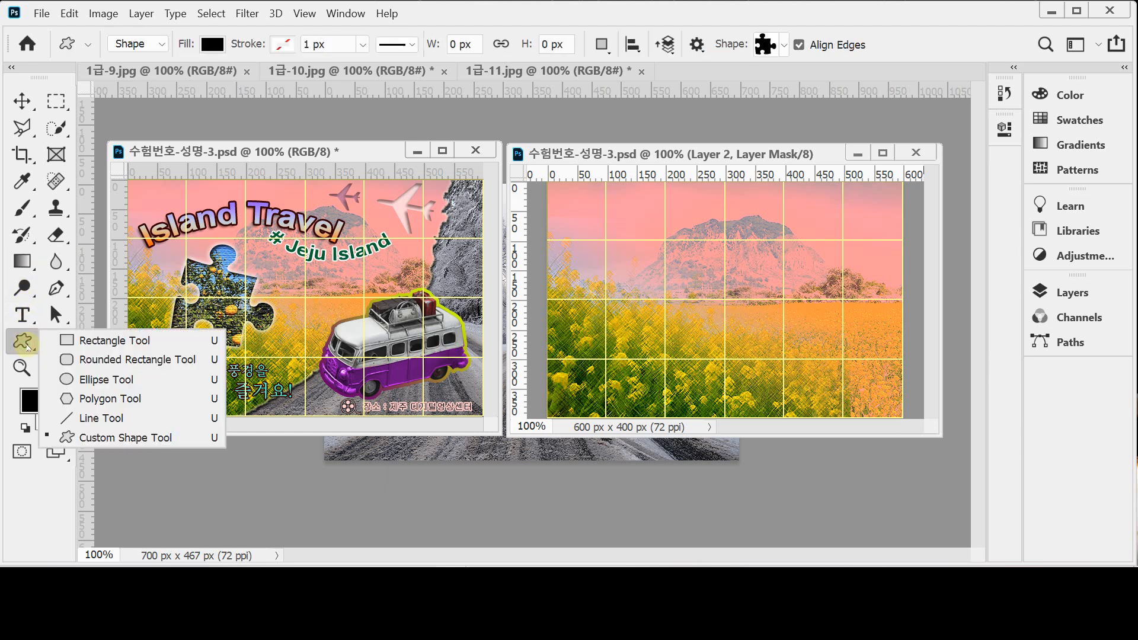
{"action": "left_click", "coordinate": [160, 437]}
{"action": "left_click", "coordinate": [784, 45]}
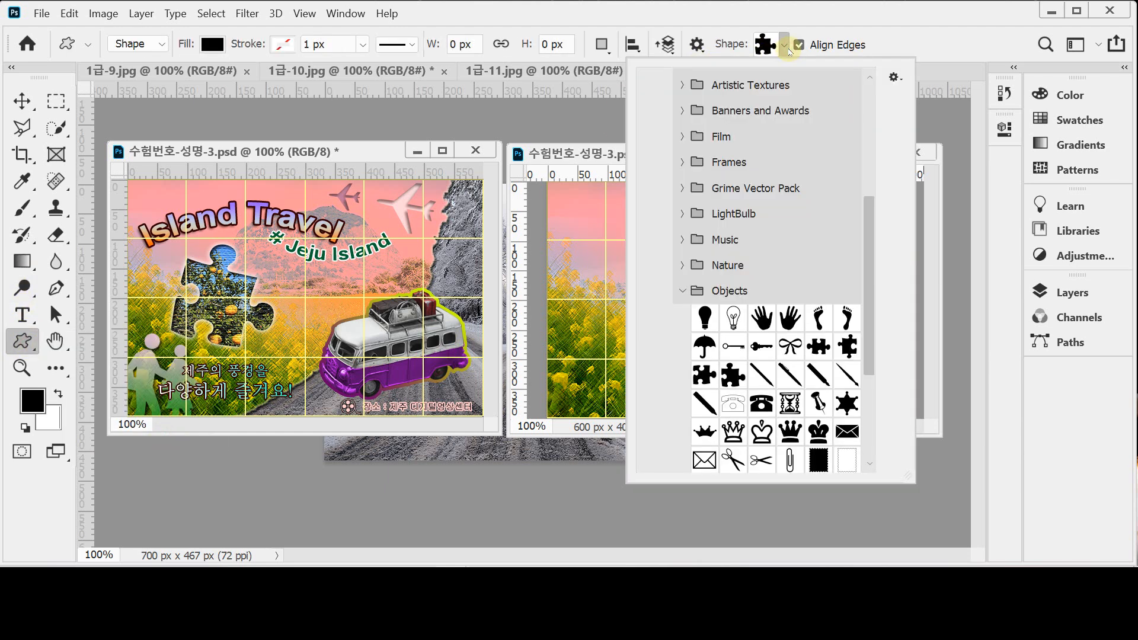
{"action": "left_click_drag", "start_coordinate": [868, 222], "coordinate": [854, 254]}
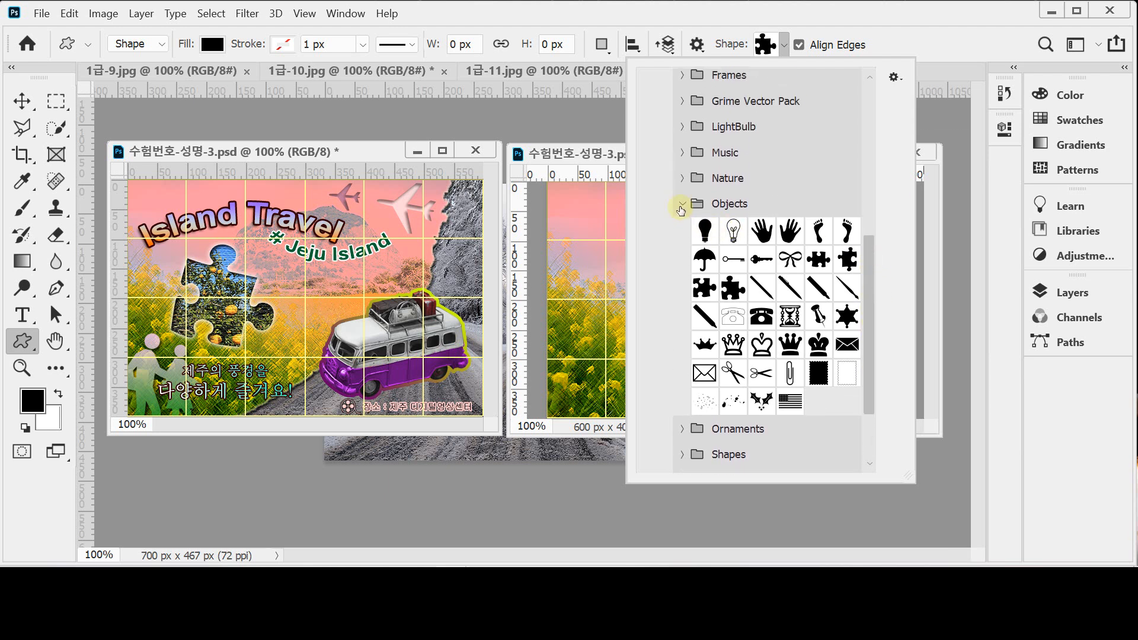
{"action": "left_click", "coordinate": [734, 289]}
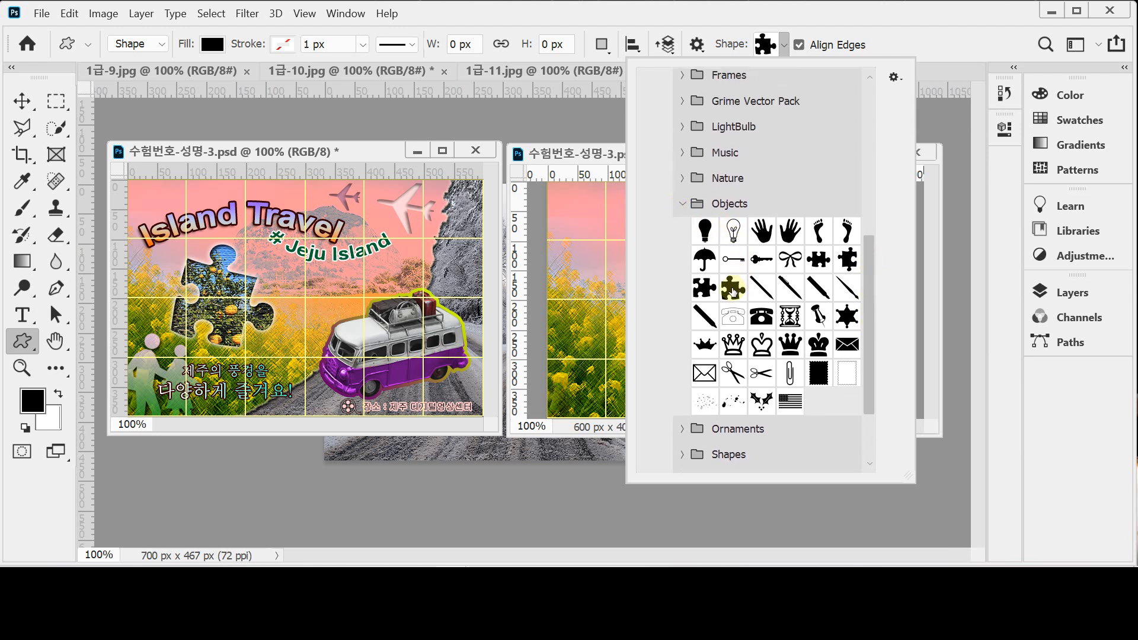
{"action": "left_click", "coordinate": [654, 7]}
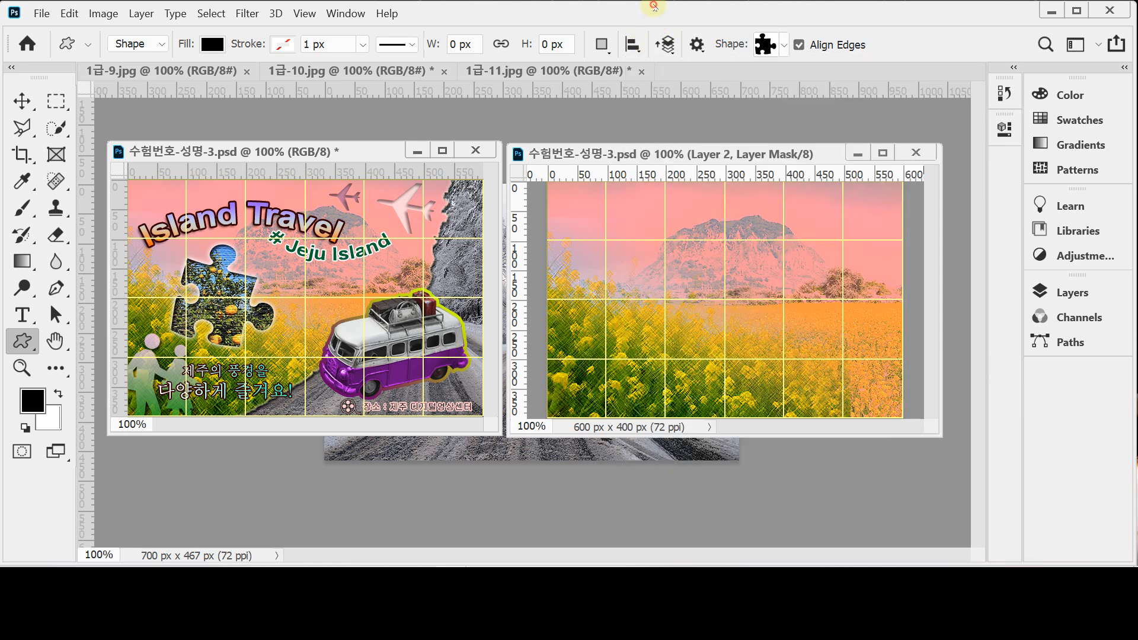
{"action": "left_click_drag", "start_coordinate": [608, 256], "coordinate": [704, 354]}
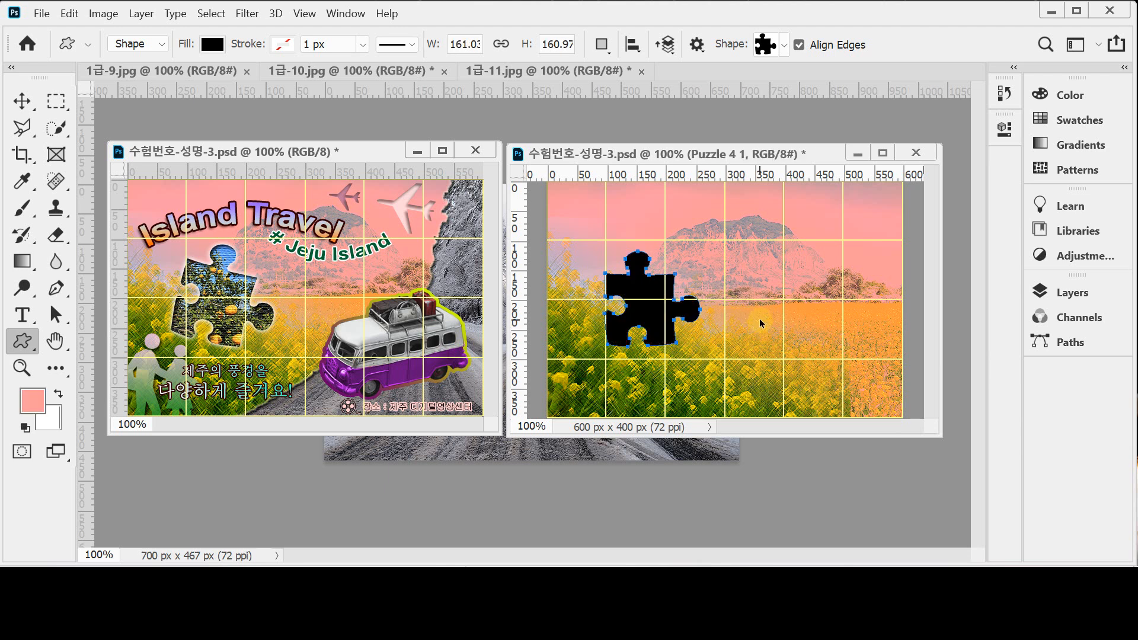
- Rotate the puzzle shape by 15°, shift it slightly left and scale it proportionally to about 103%
{"action": "key", "text": "ctrl+t"}
{"action": "left_click_drag", "start_coordinate": [721, 233], "coordinate": [732, 249]}
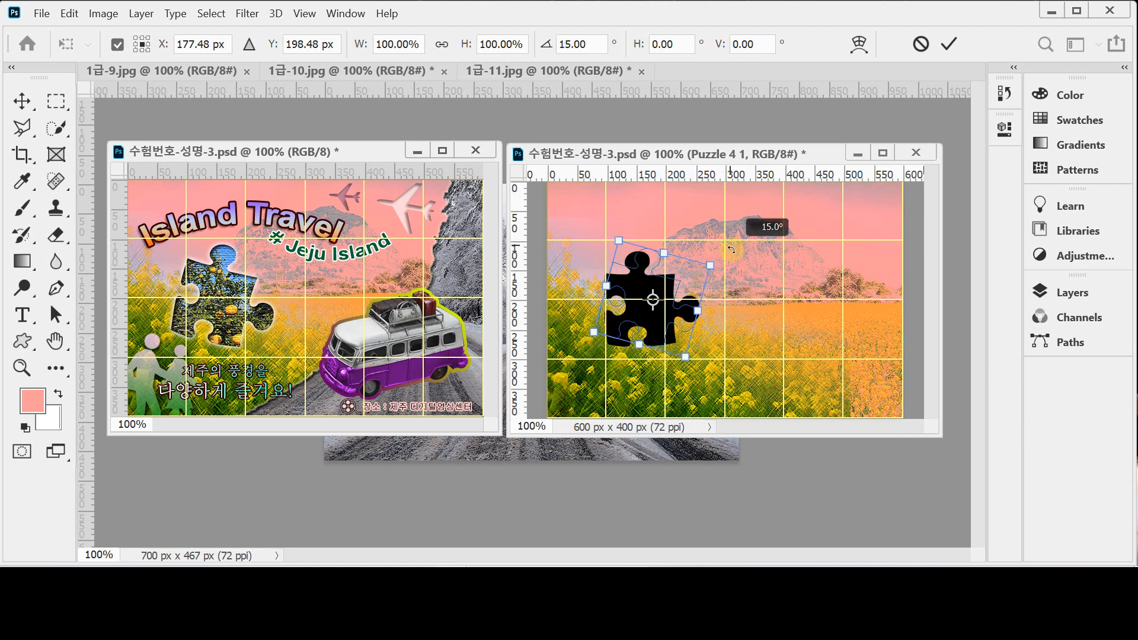
{"action": "left_click_drag", "start_coordinate": [732, 249], "coordinate": [732, 254]}
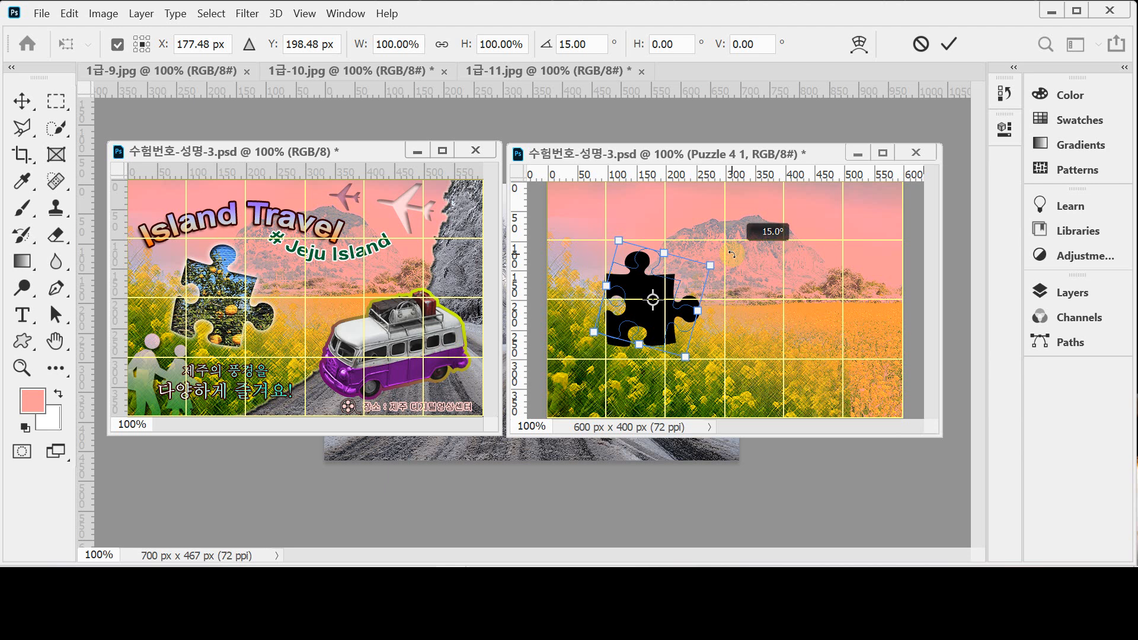
{"action": "mouse_move", "coordinate": [732, 254]}
{"action": "left_mouse_down"}
{"action": "mouse_move", "coordinate": [743, 286]}
{"action": "mouse_move", "coordinate": [734, 258]}
{"action": "left_mouse_up"}
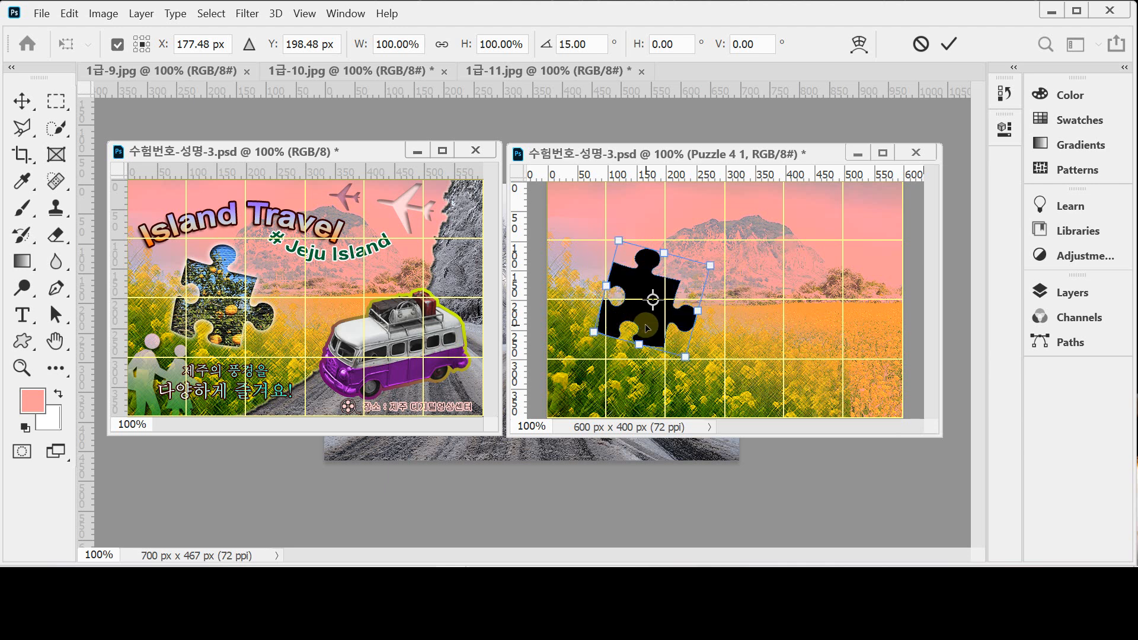
{"action": "left_click_drag", "start_coordinate": [646, 324], "coordinate": [641, 325]}
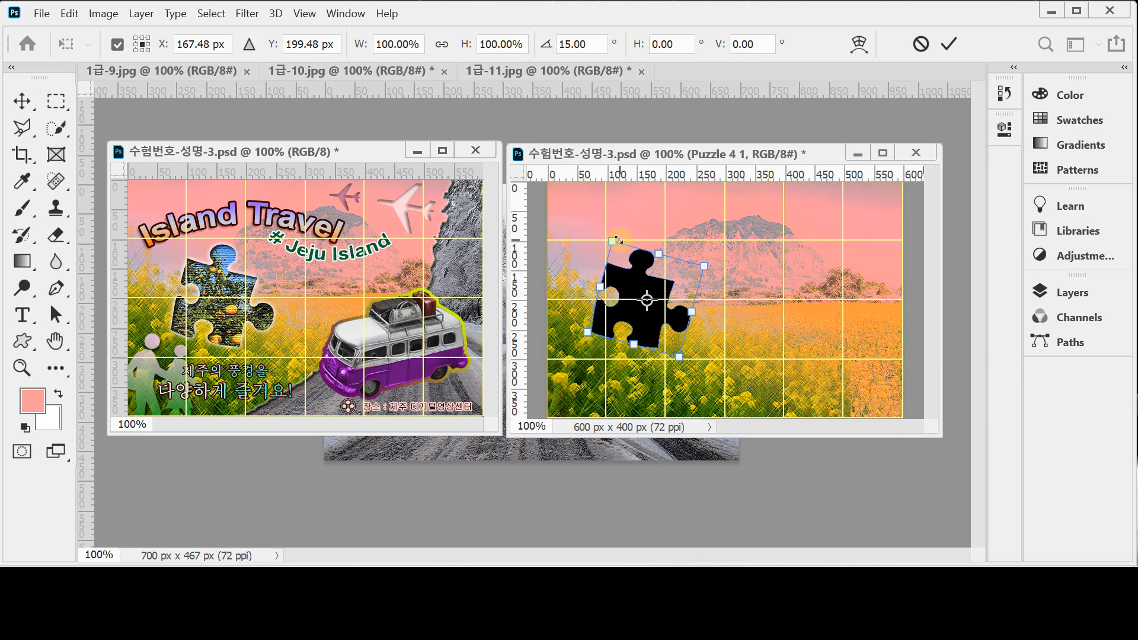
{"action": "left_click_drag", "start_coordinate": [613, 239], "coordinate": [611, 237]}
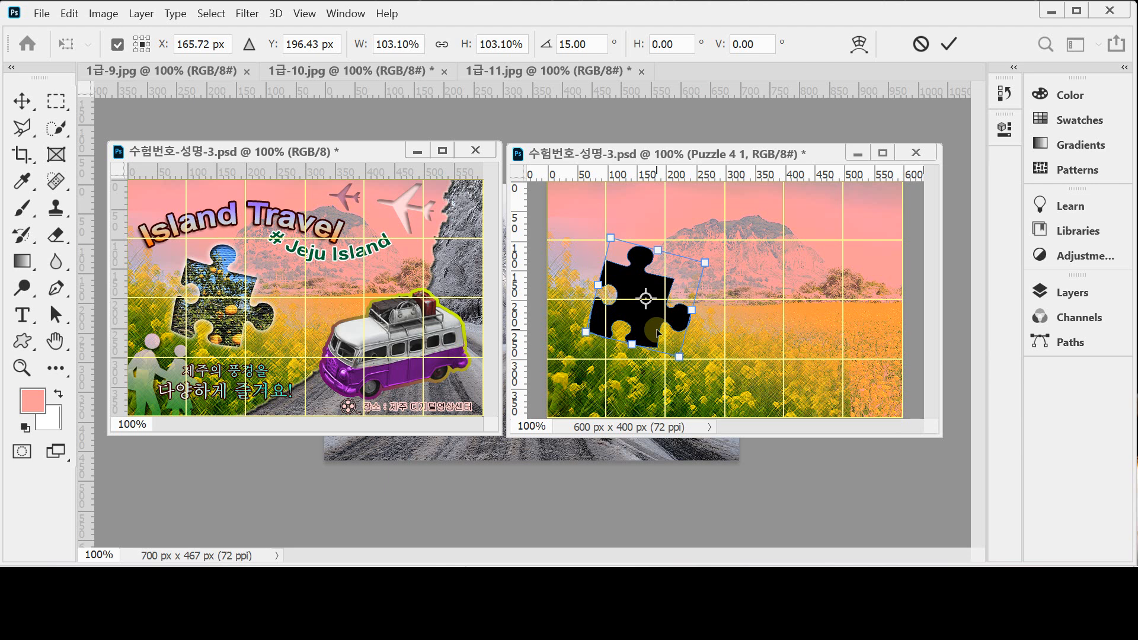
{"action": "key", "text": "Return"}
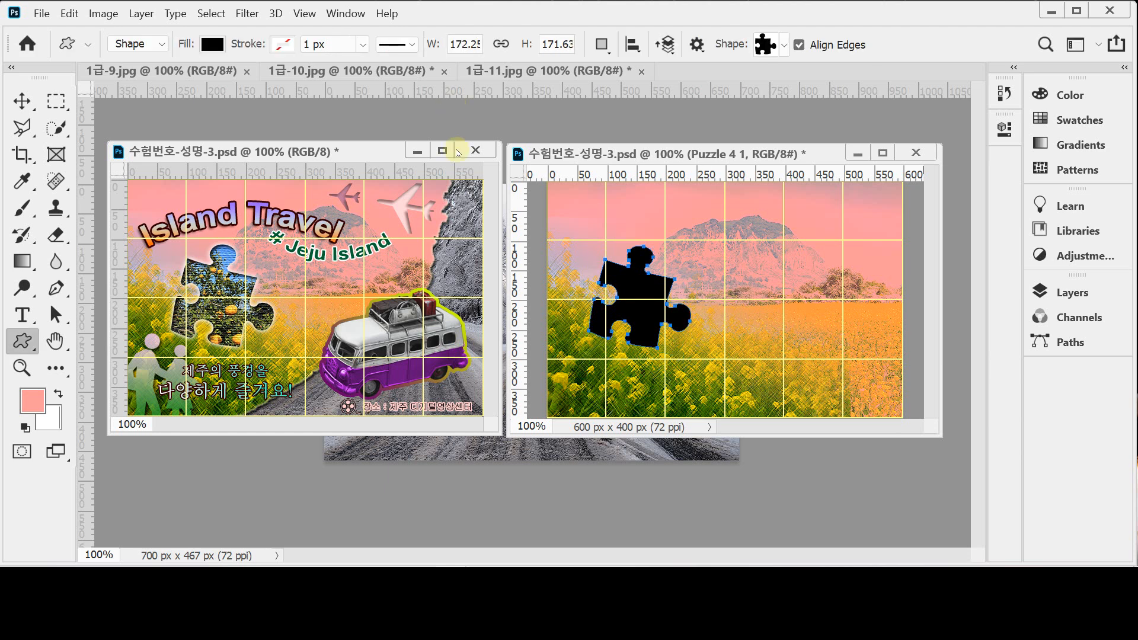
- Change the puzzle shape's fill colour to white
{"action": "left_click", "coordinate": [212, 44]}
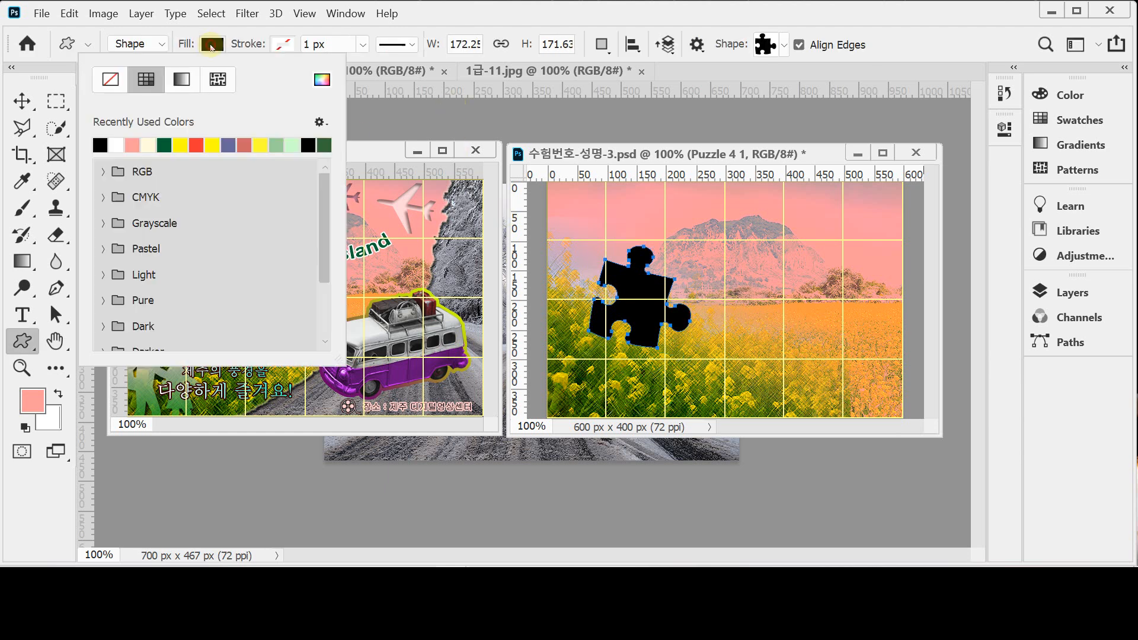
{"action": "left_click", "coordinate": [116, 145]}
{"action": "left_click", "coordinate": [568, 13]}
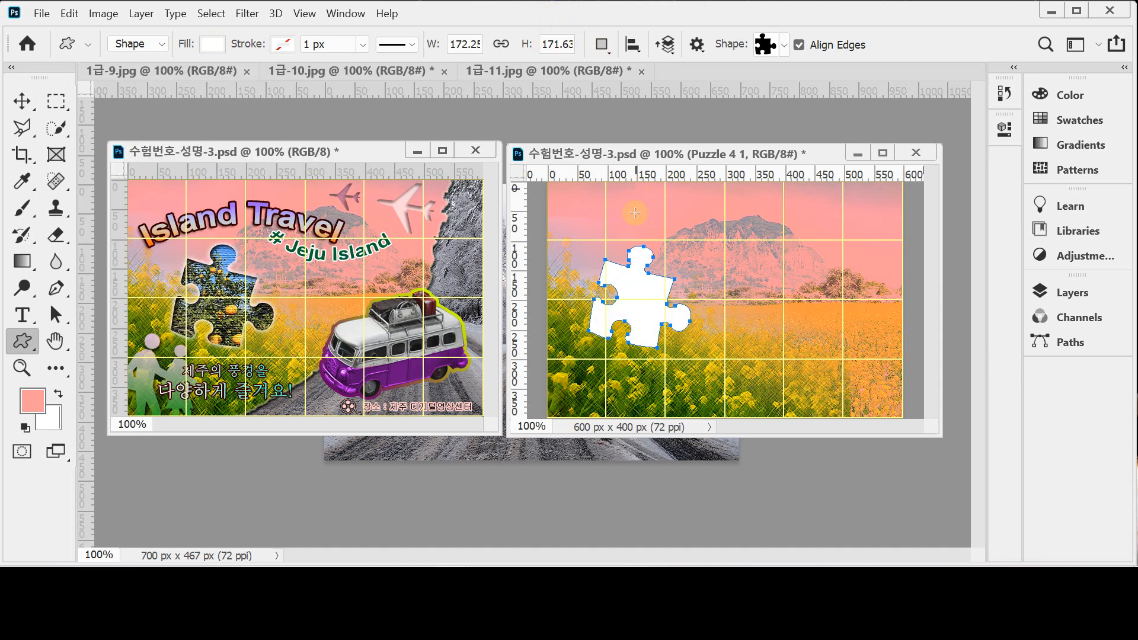
- Add an Inner Shadow to the puzzle shape with Multiply blending, 75% opacity, a 120° angle and 5 px distance and size
{"action": "left_click", "coordinate": [1070, 293]}
{"action": "left_click", "coordinate": [824, 526]}
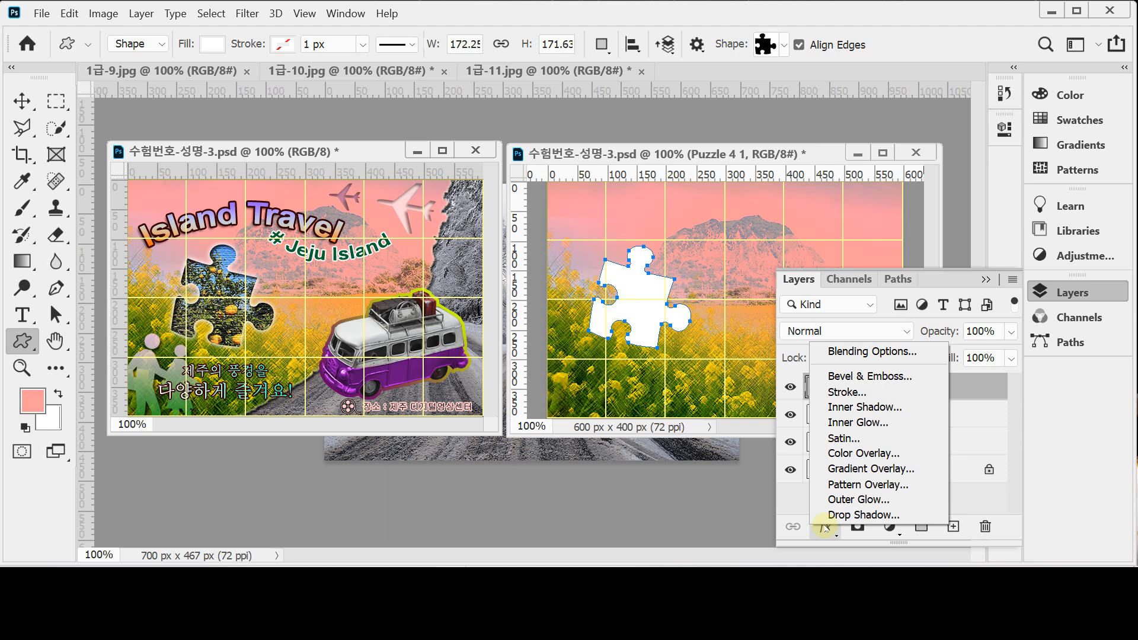
{"action": "left_click", "coordinate": [921, 408]}
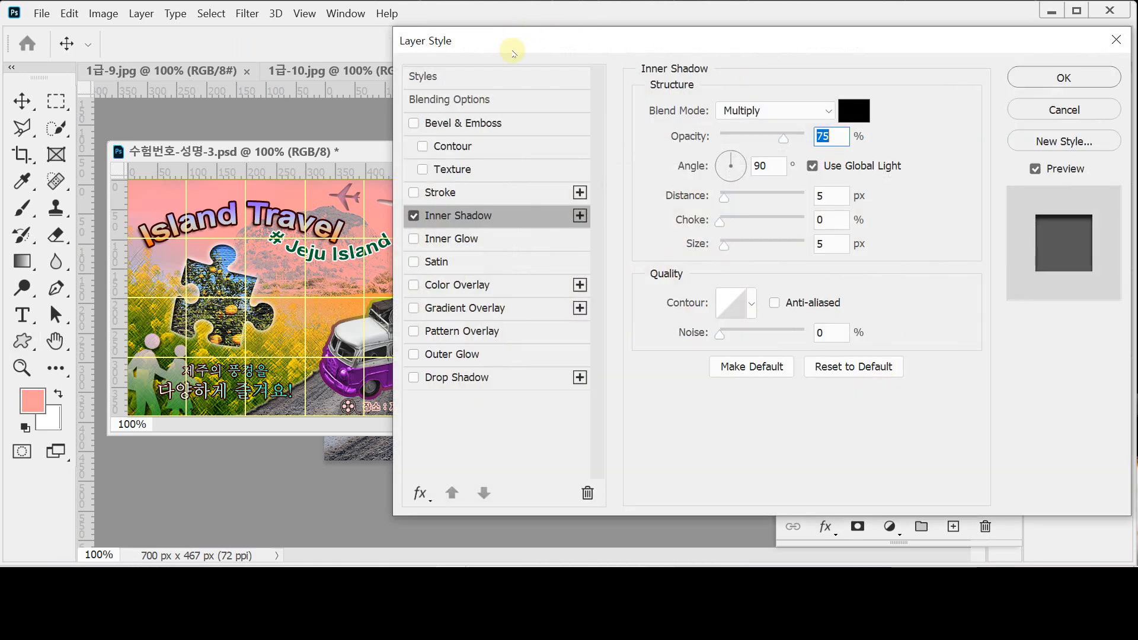
{"action": "left_click_drag", "start_coordinate": [528, 42], "coordinate": [768, 84]}
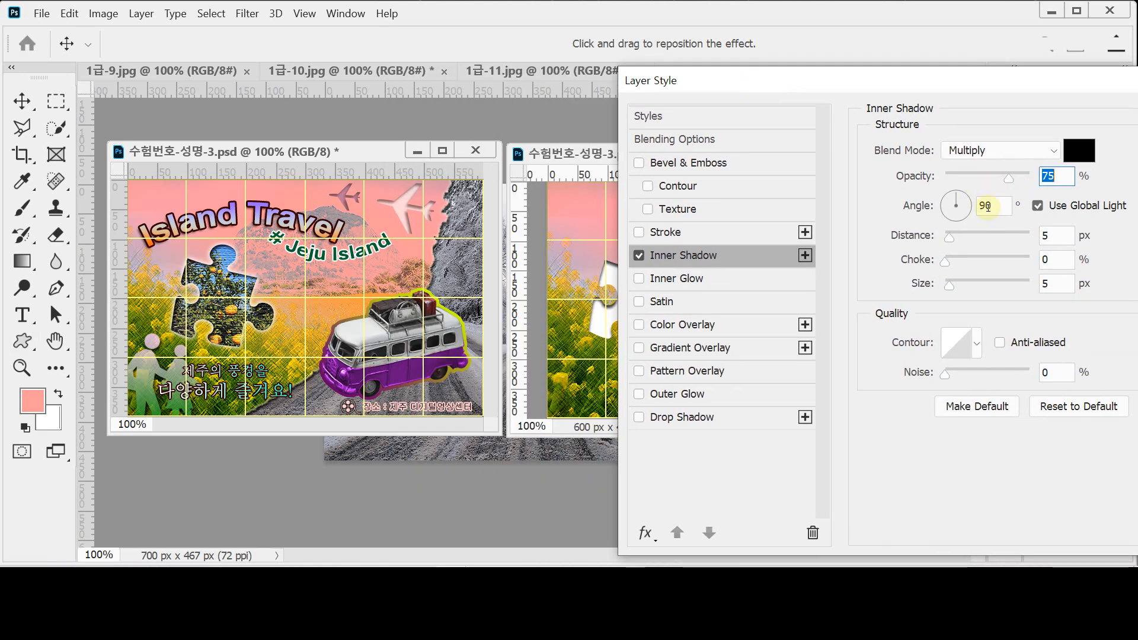
{"action": "double_click", "coordinate": [988, 206]}
{"action": "type", "text": "120"}
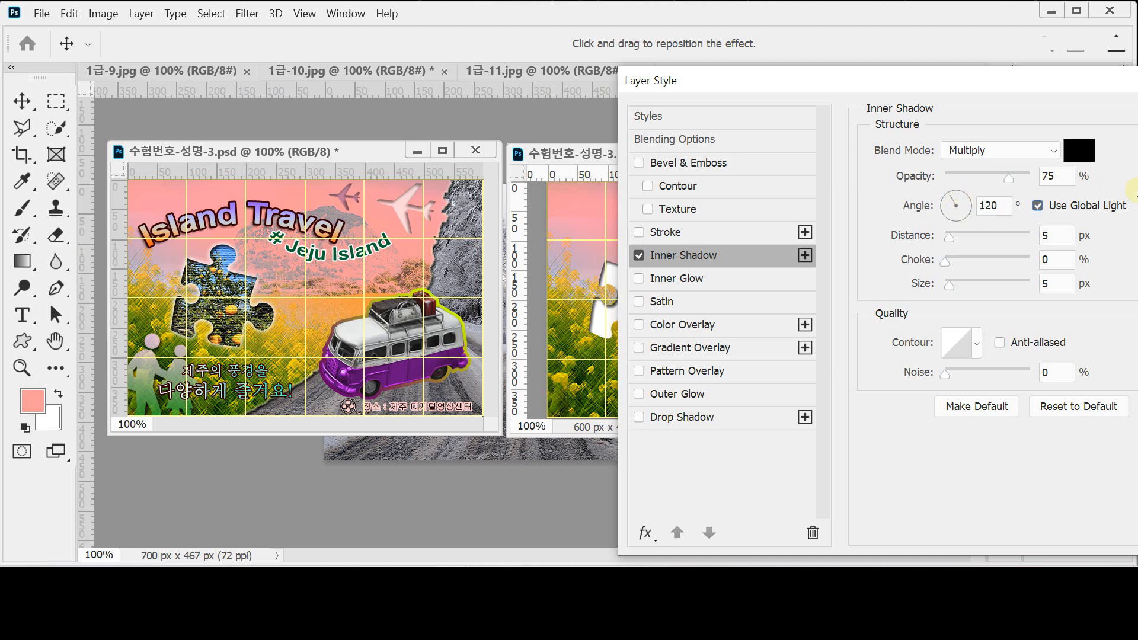
{"action": "key", "text": "Return"}
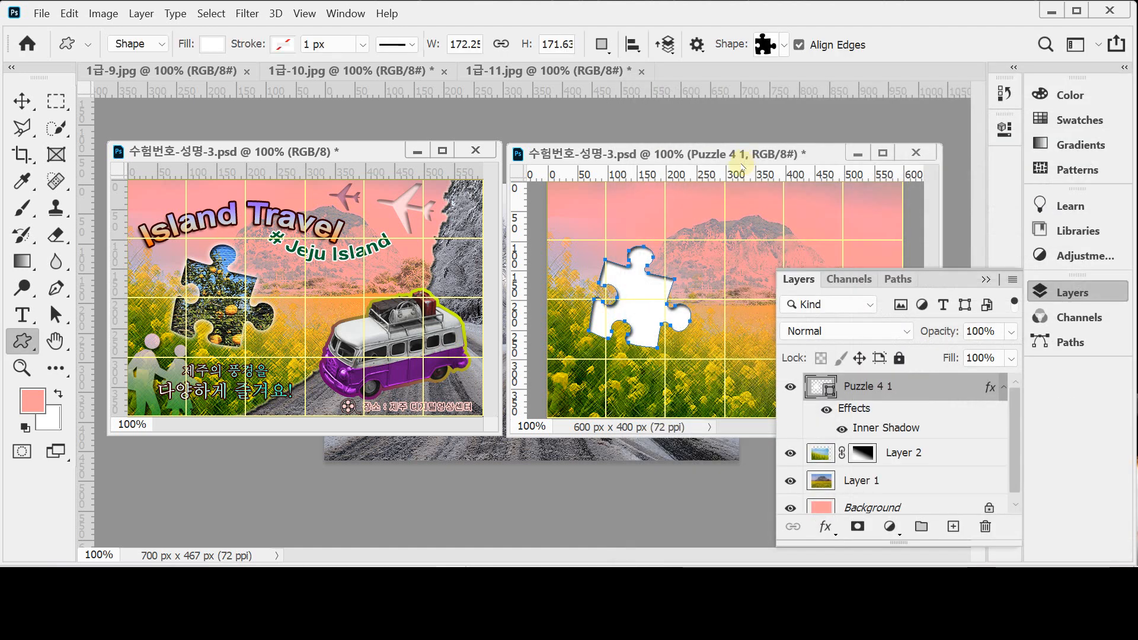
- Add an Outer Glow to the puzzle shape with Screen blending, 75% opacity and a 10 px size, and save the document
{"action": "left_click", "coordinate": [825, 526]}
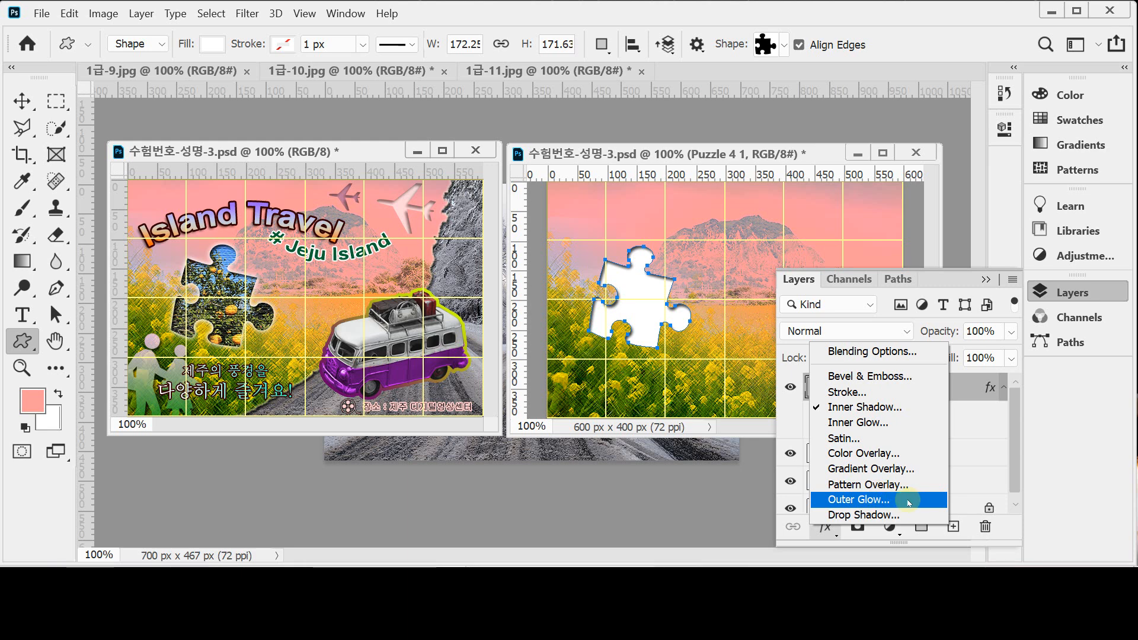
{"action": "key", "text": "Escape"}
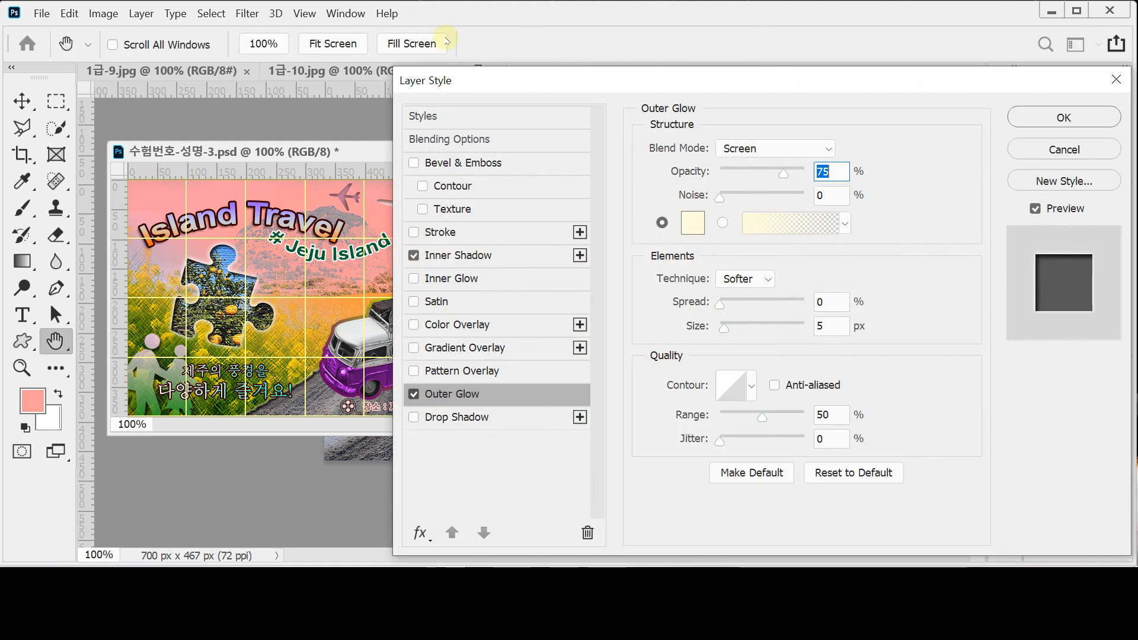
{"action": "left_click_drag", "start_coordinate": [465, 76], "coordinate": [732, 34]}
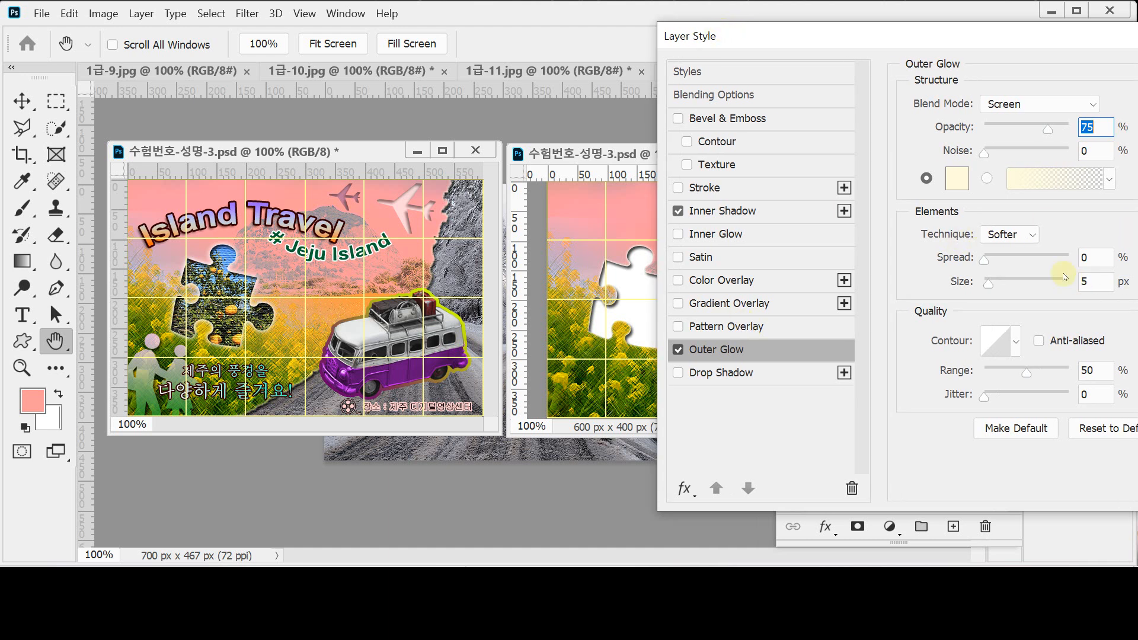
{"action": "left_click", "coordinate": [1097, 281]}
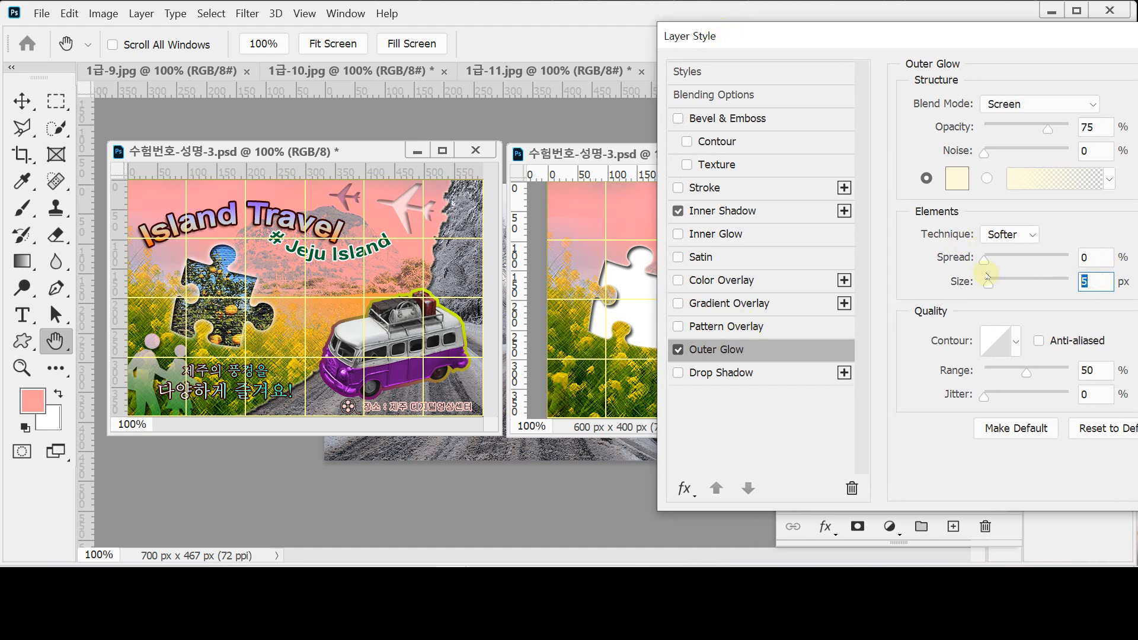
{"action": "left_click_drag", "start_coordinate": [988, 276], "coordinate": [993, 280]}
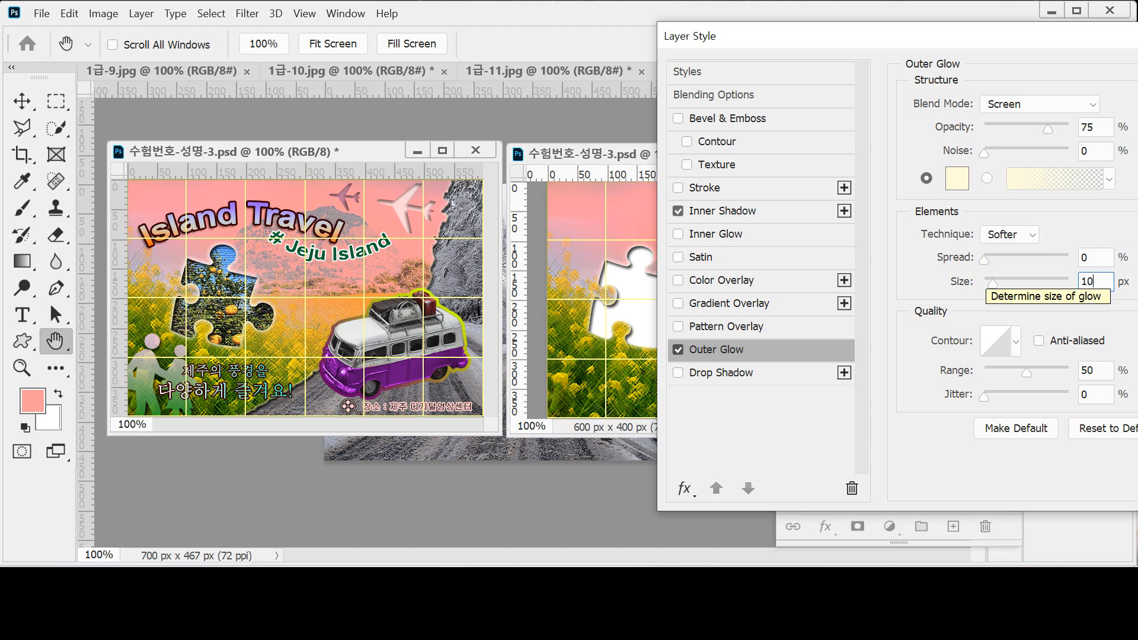
{"action": "key", "text": "Return"}
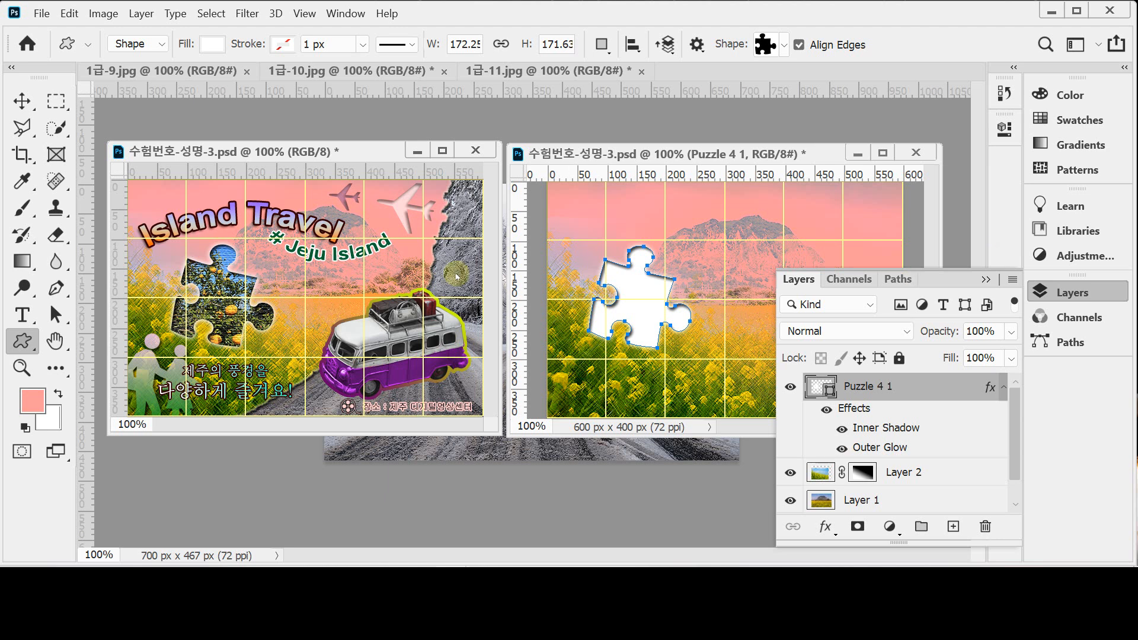
{"action": "key", "text": "ctrl+s"}
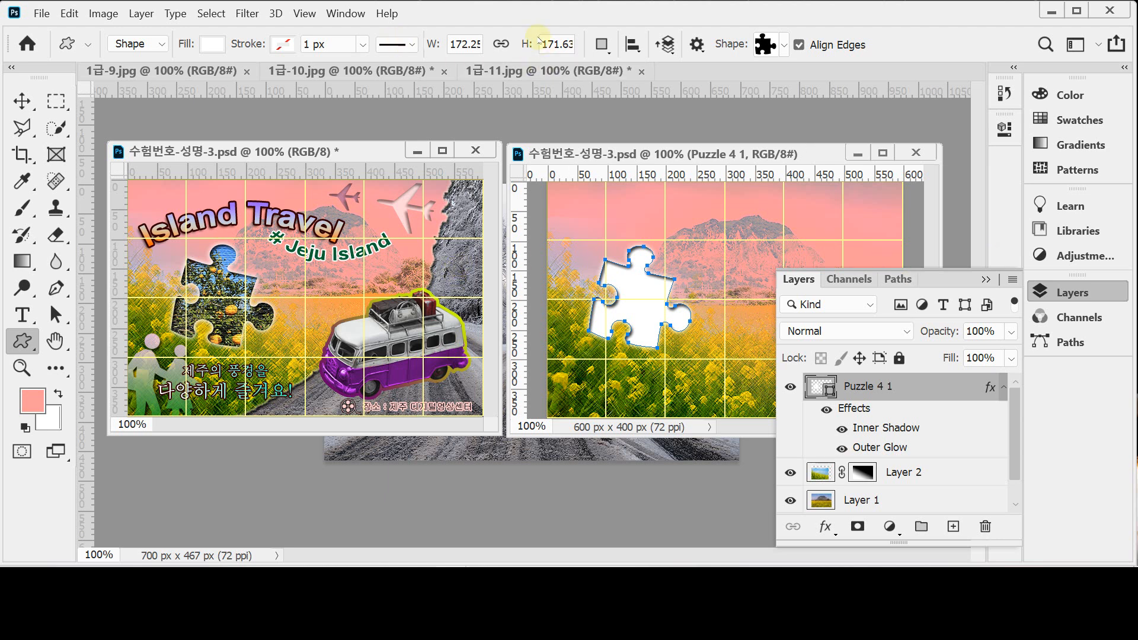
- Copy the orange-tree photo from 1급-9.jpg into the poster document and move it about 98 px left, flush with the canvas's left edge
{"action": "left_click_drag", "start_coordinate": [148, 70], "coordinate": [253, 171]}
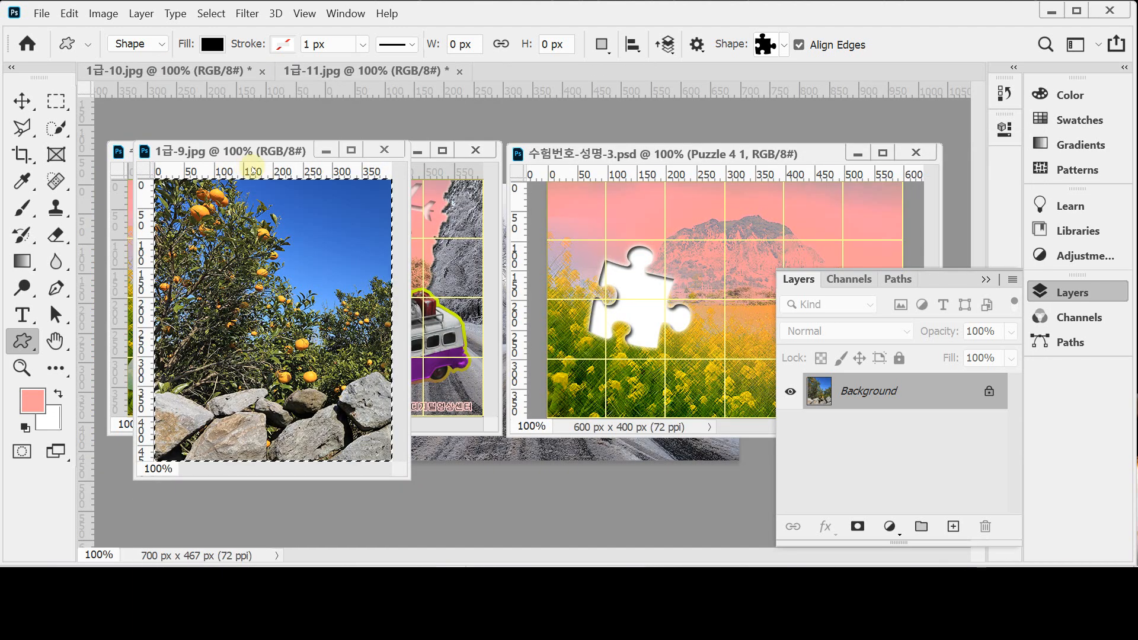
{"action": "left_click", "coordinate": [454, 172]}
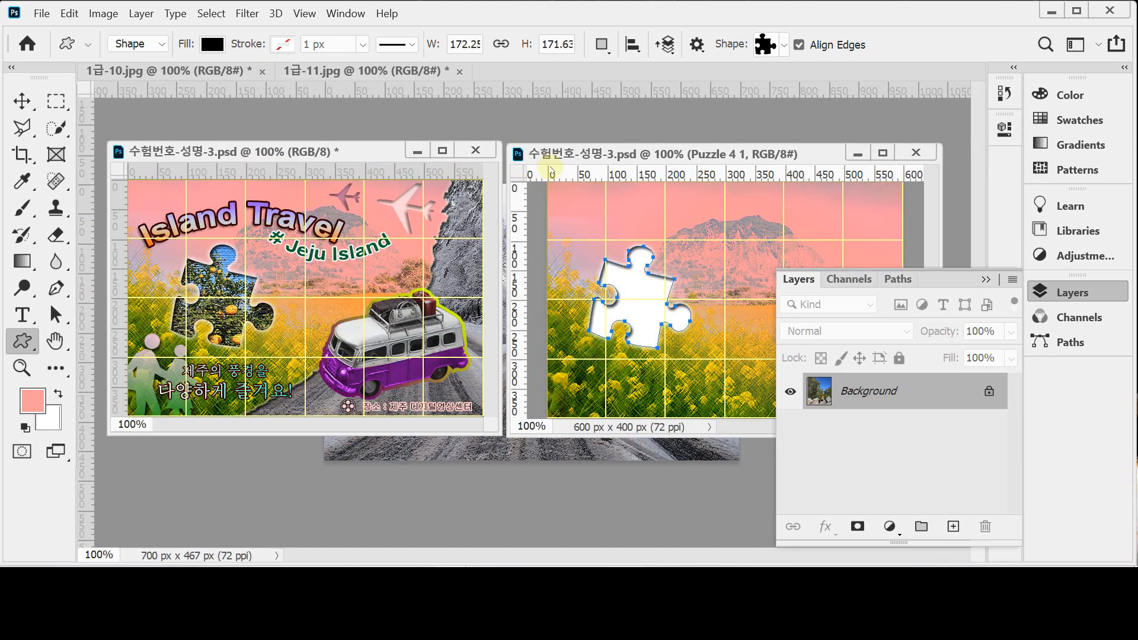
{"action": "left_click", "coordinate": [571, 158]}
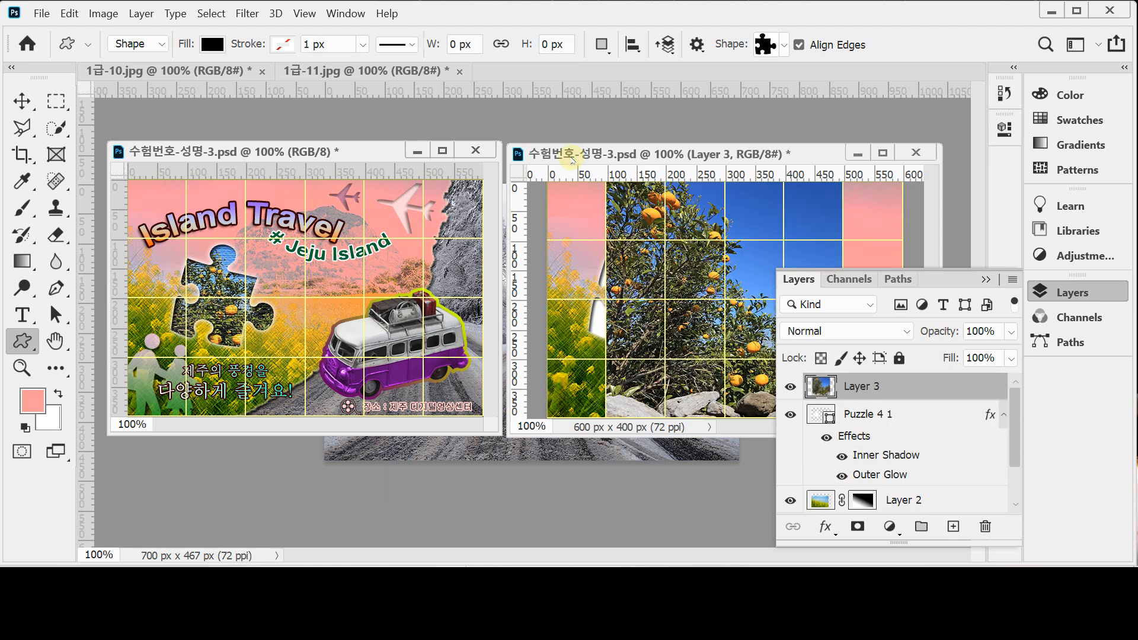
{"action": "key", "text": "v"}
{"action": "left_click_drag", "start_coordinate": [705, 338], "coordinate": [645, 336]}
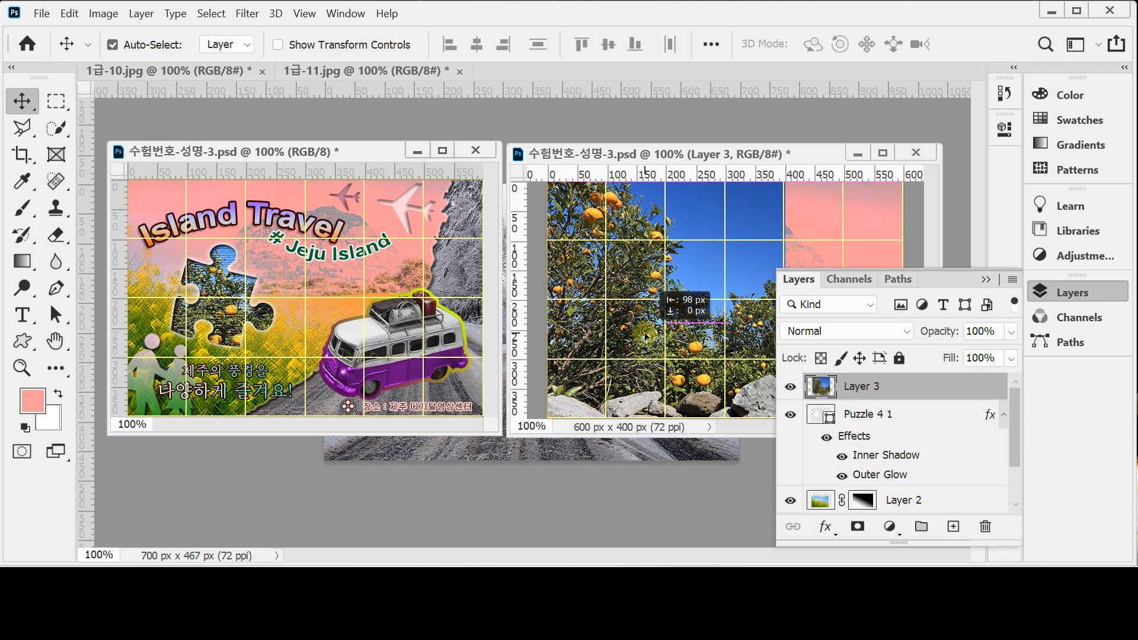
- Clip the orange-tree photo layer to the puzzle shape with a clipping mask
{"action": "left_click", "coordinate": [791, 388]}
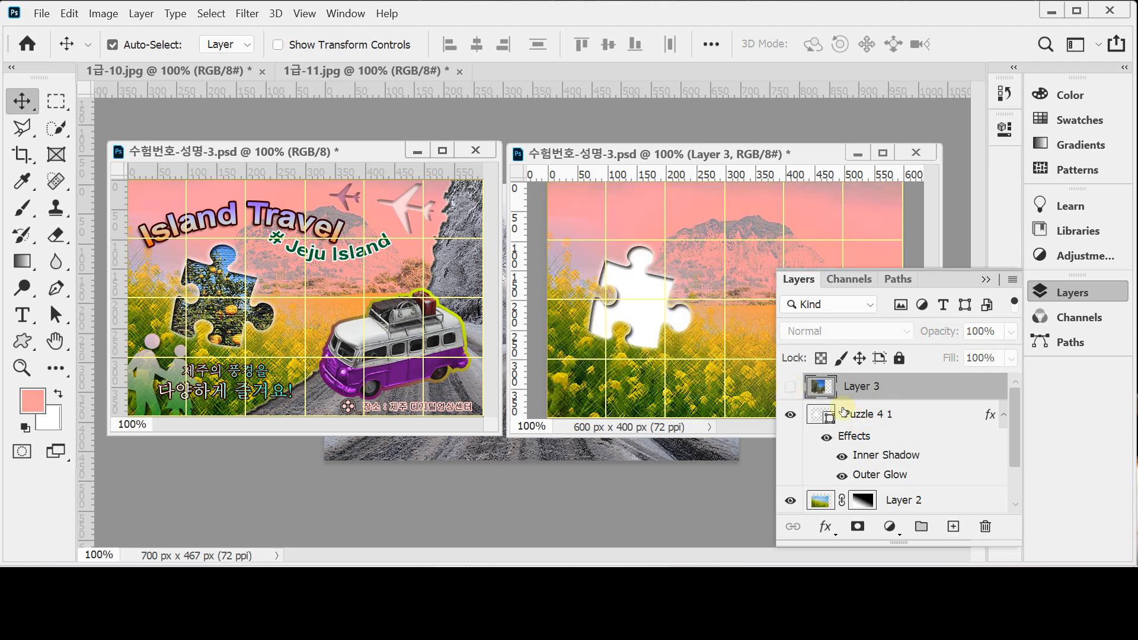
{"action": "left_click", "coordinate": [790, 387]}
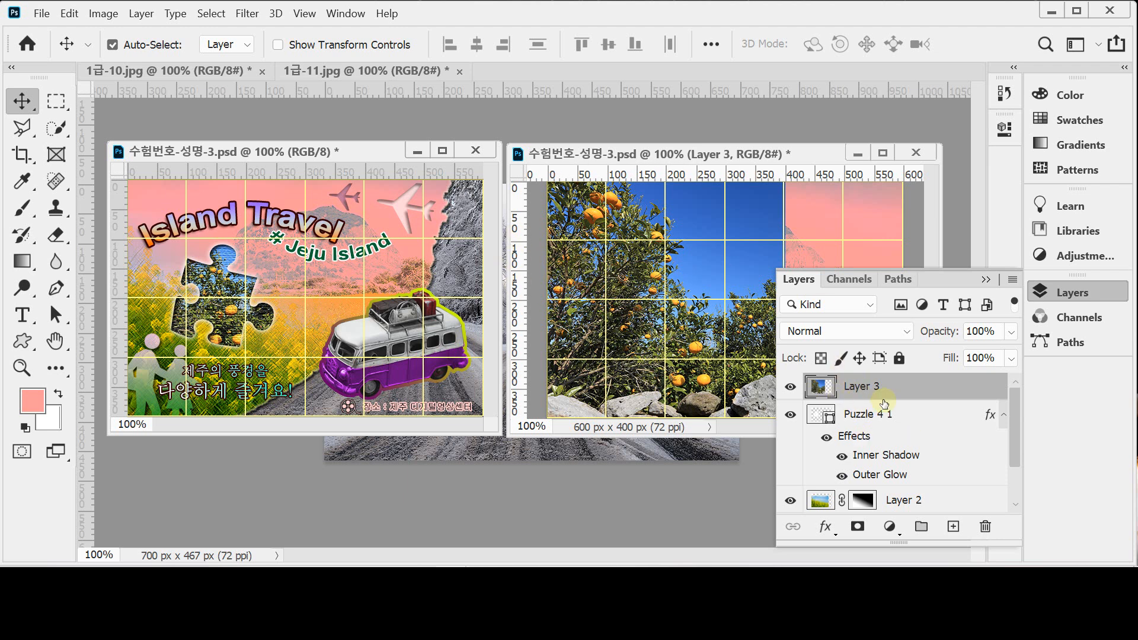
{"action": "left_click", "coordinate": [929, 398], "text": "alt"}
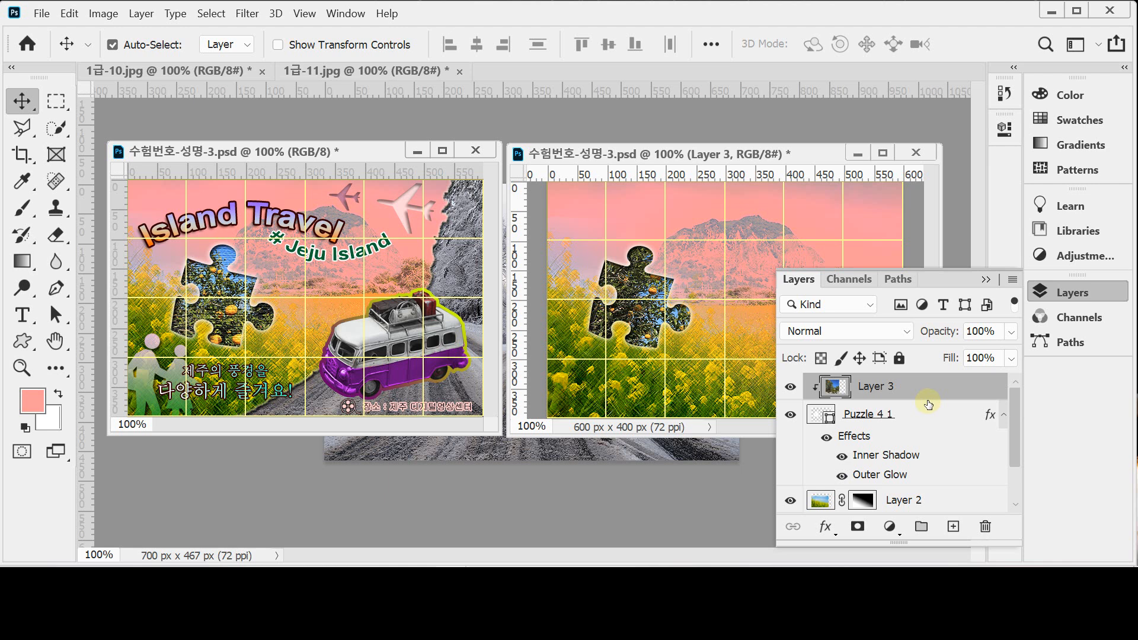
{"action": "left_click", "coordinate": [929, 396], "text": "alt"}
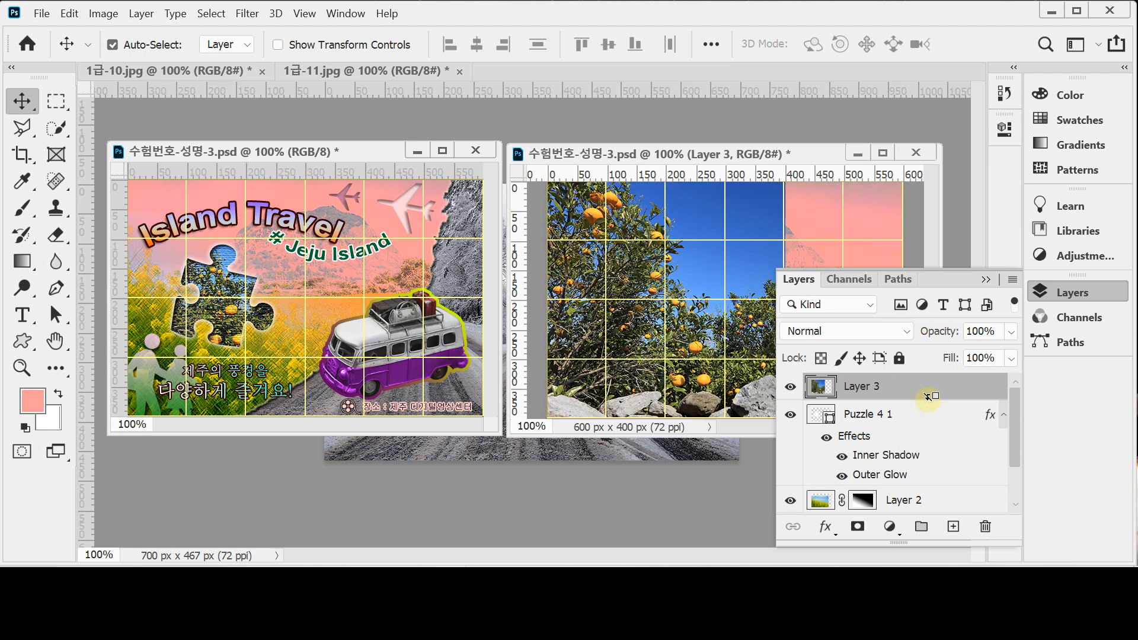
{"action": "left_click", "coordinate": [928, 396], "text": "alt"}
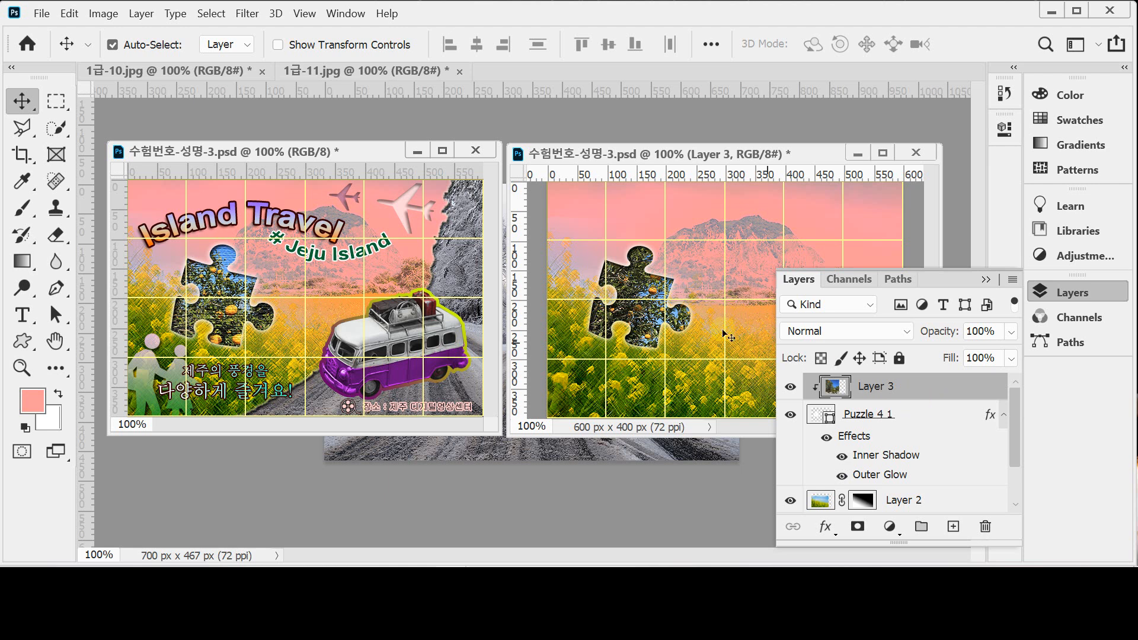
- Scale the clipped orange-tree photo proportionally to about 85% and shift it upward so the oranges fill the puzzle shape
{"action": "key", "text": "ctrl+t"}
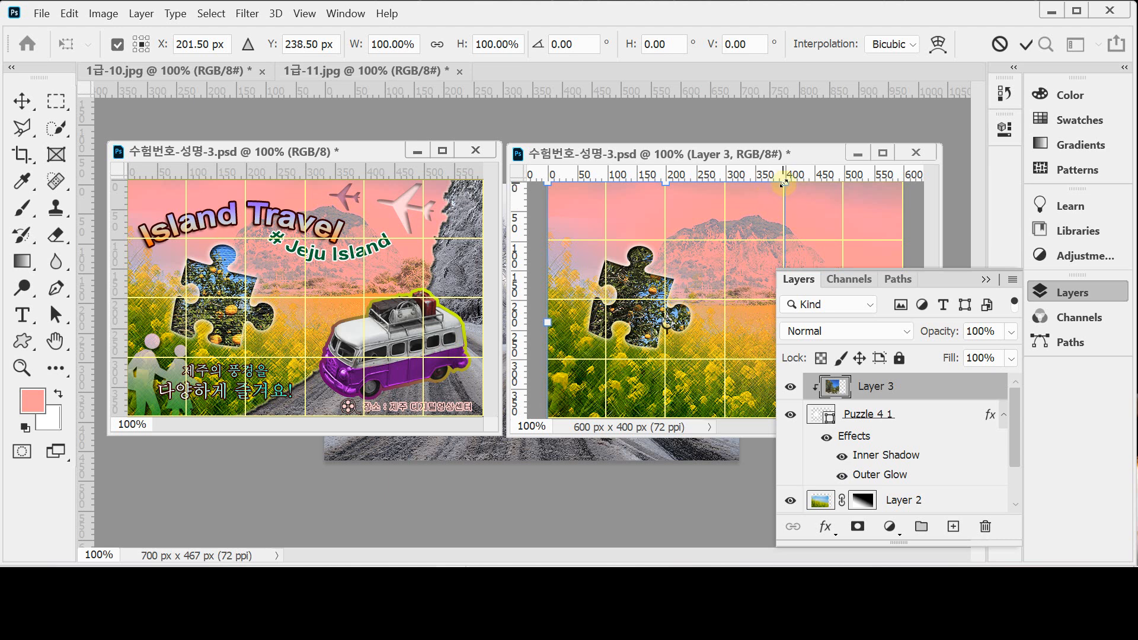
{"action": "left_click_drag", "start_coordinate": [784, 184], "coordinate": [734, 218]}
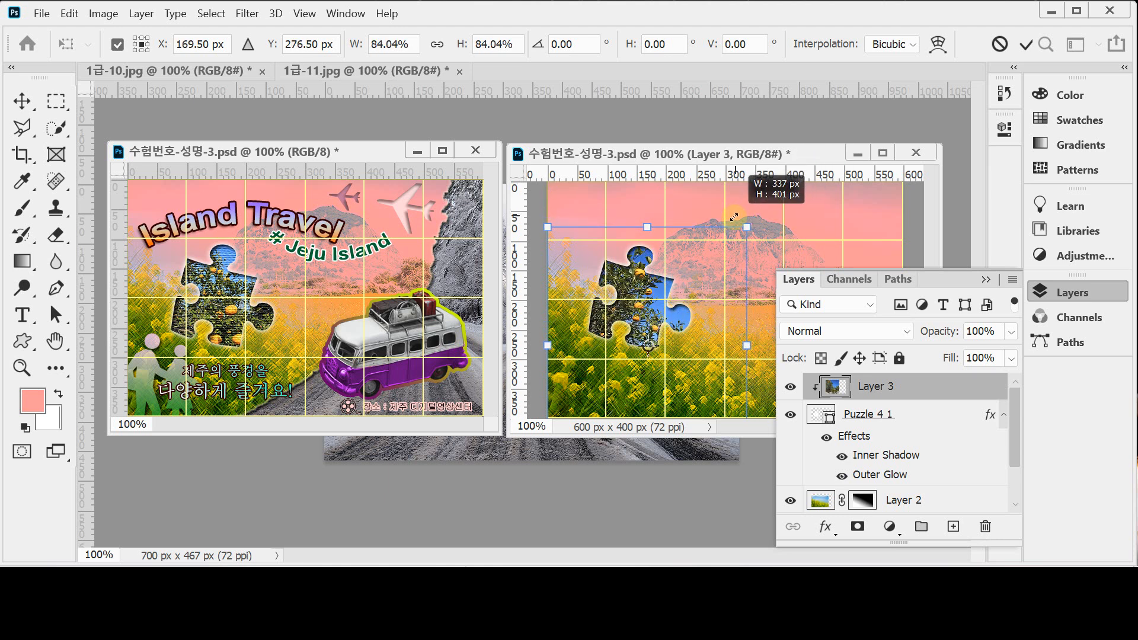
{"action": "mouse_move", "coordinate": [735, 217]}
{"action": "left_mouse_down"}
{"action": "mouse_move", "coordinate": [754, 196]}
{"action": "mouse_move", "coordinate": [740, 217]}
{"action": "left_mouse_up"}
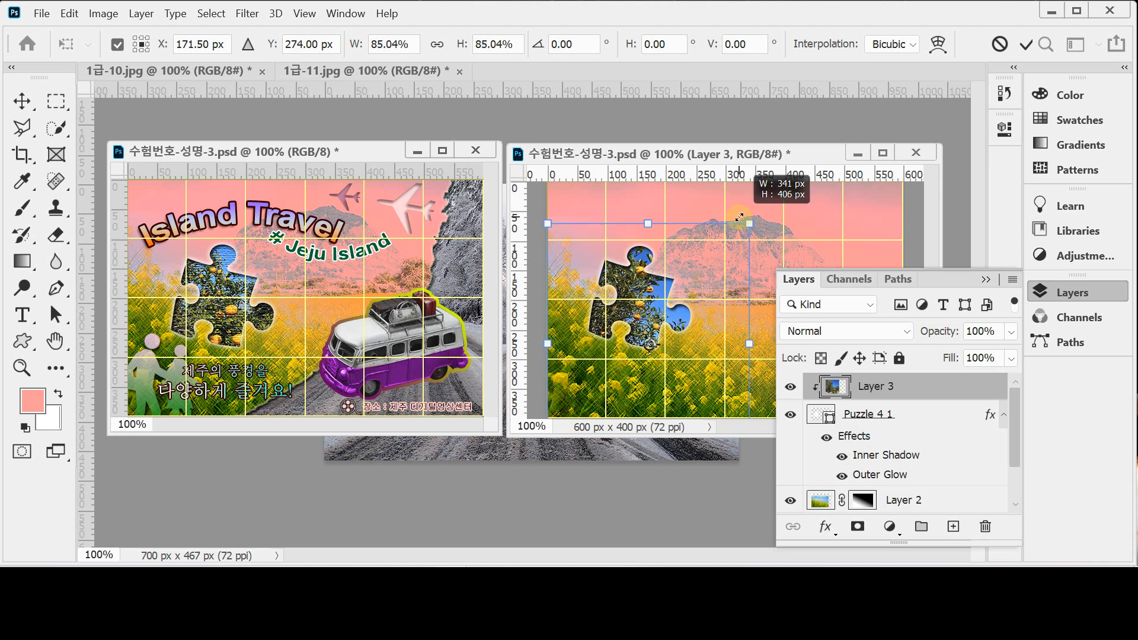
{"action": "left_click_drag", "start_coordinate": [695, 365], "coordinate": [685, 332]}
{"action": "key", "text": "Return"}
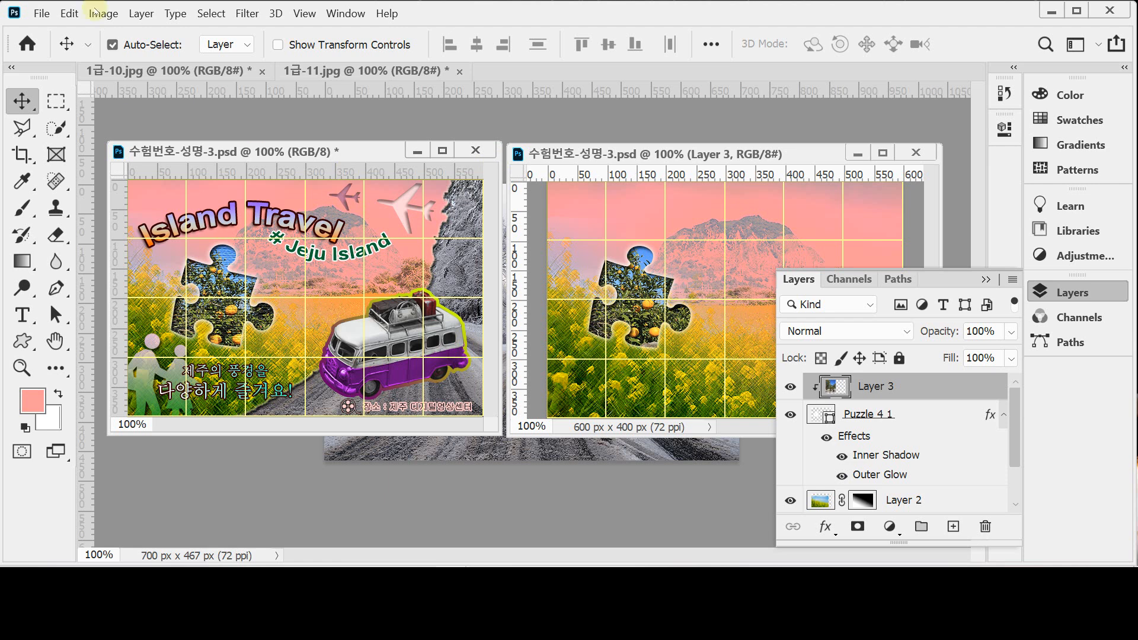
- Apply the Texturizer filter to the orange-tree photo with Canvas texture, 100% scaling, relief 4 and top light, and save the document
{"action": "left_click", "coordinate": [254, 16]}
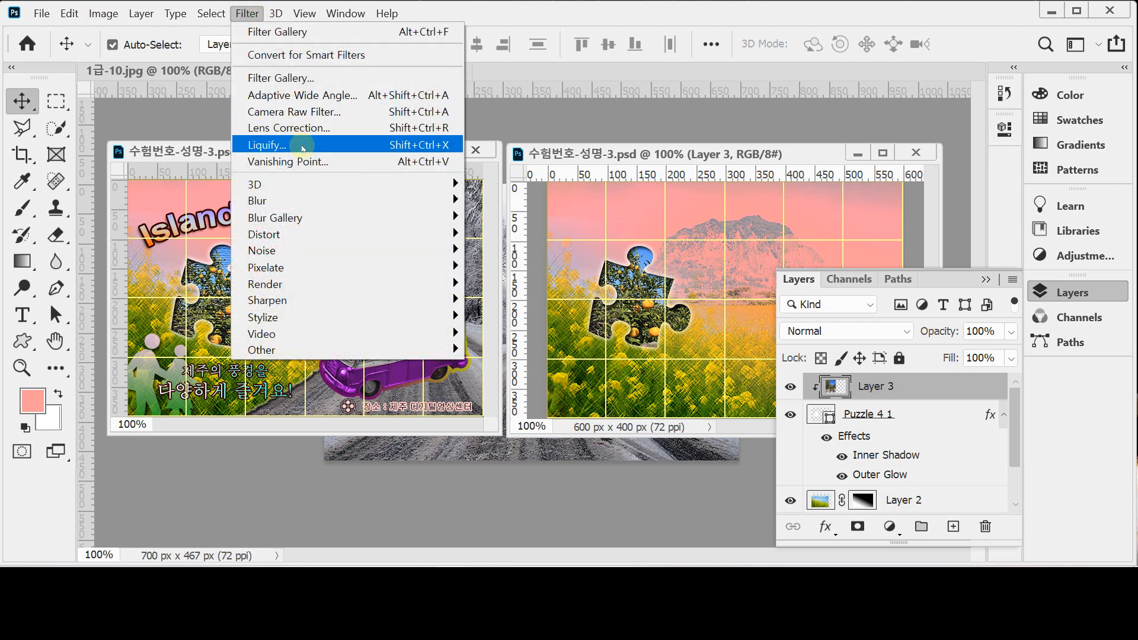
{"action": "left_click", "coordinate": [308, 78]}
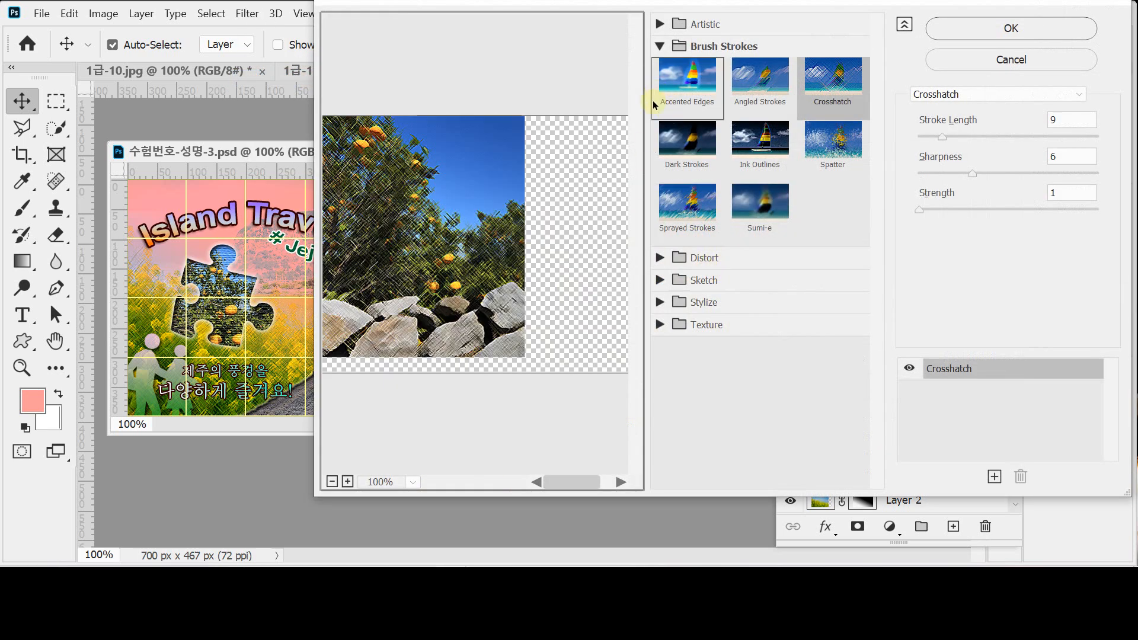
{"action": "left_click", "coordinate": [658, 45]}
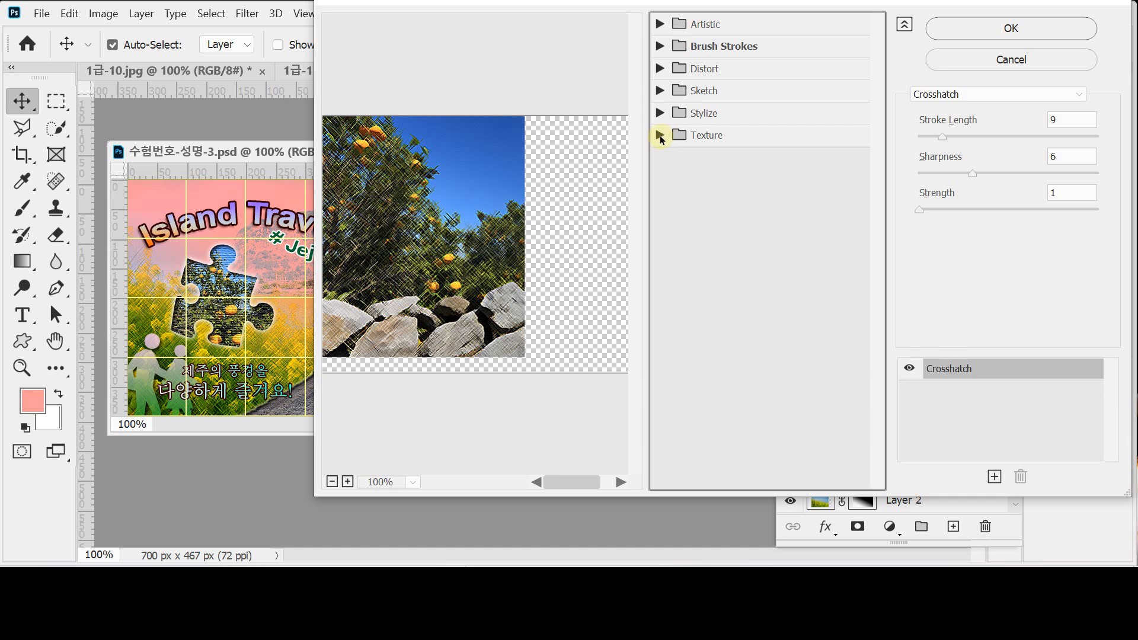
{"action": "left_click", "coordinate": [659, 135]}
{"action": "left_click", "coordinate": [826, 232]}
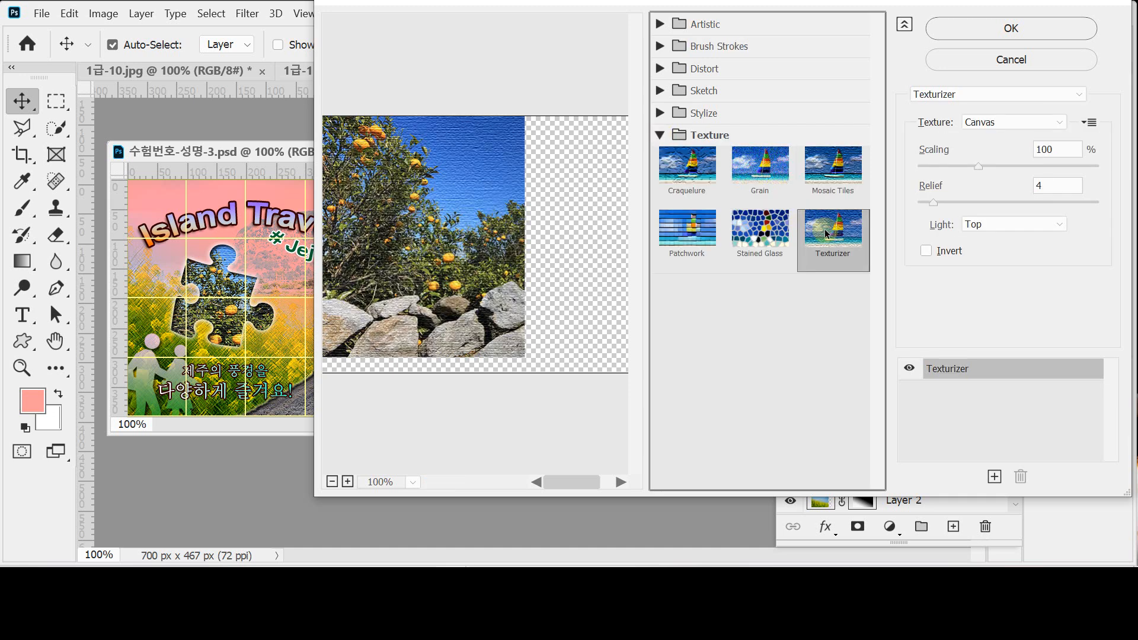
{"action": "key", "text": "Return"}
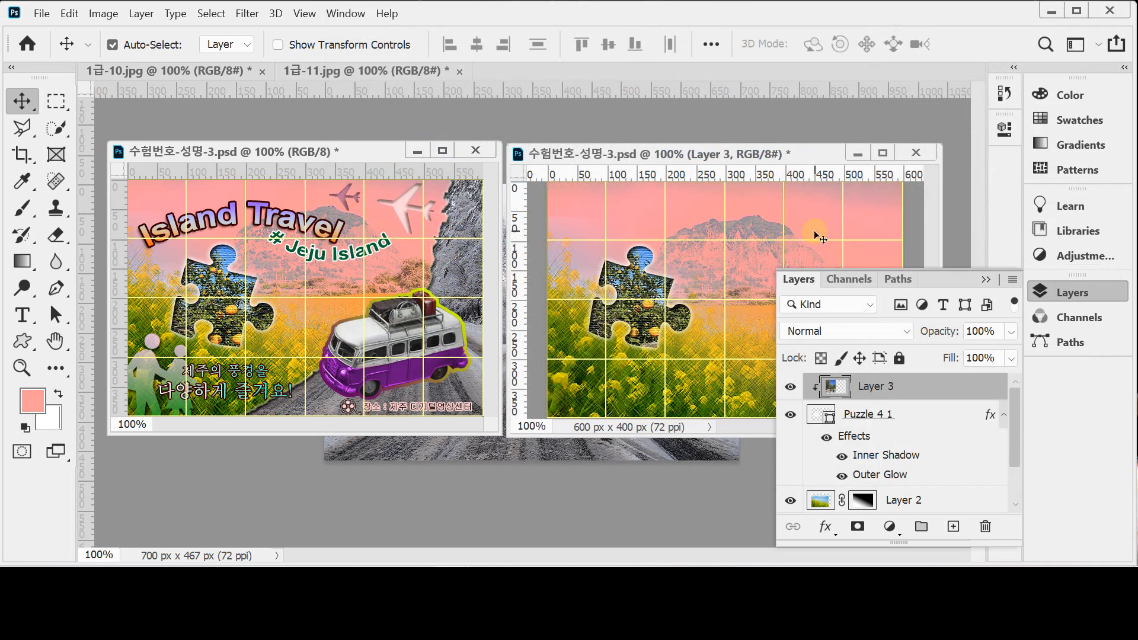
{"action": "key", "text": "ctrl+s"}
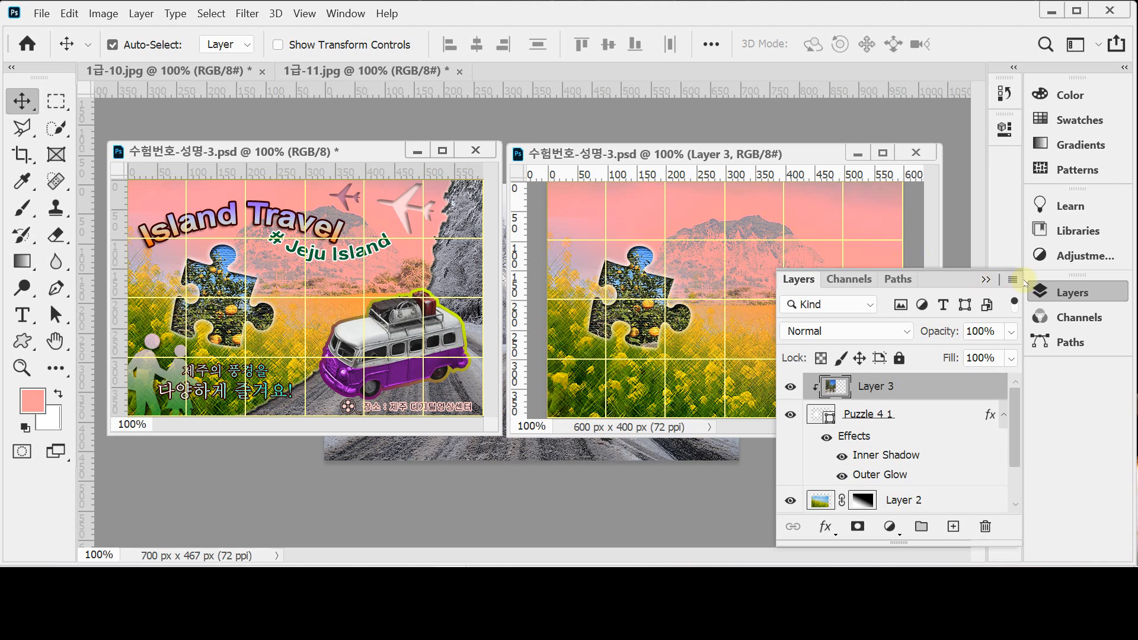
- Float the snowy road photo 1급-10.jpg in its own window and enlarge that window to show the whole picture
{"action": "left_click", "coordinate": [1074, 293]}
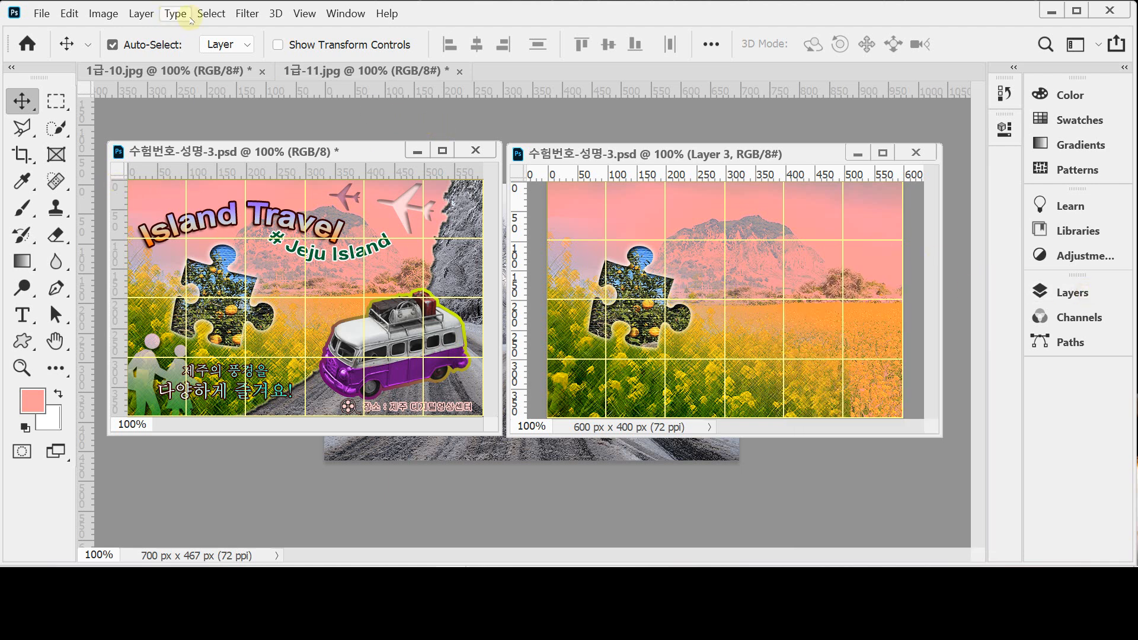
{"action": "left_click_drag", "start_coordinate": [163, 73], "coordinate": [262, 177]}
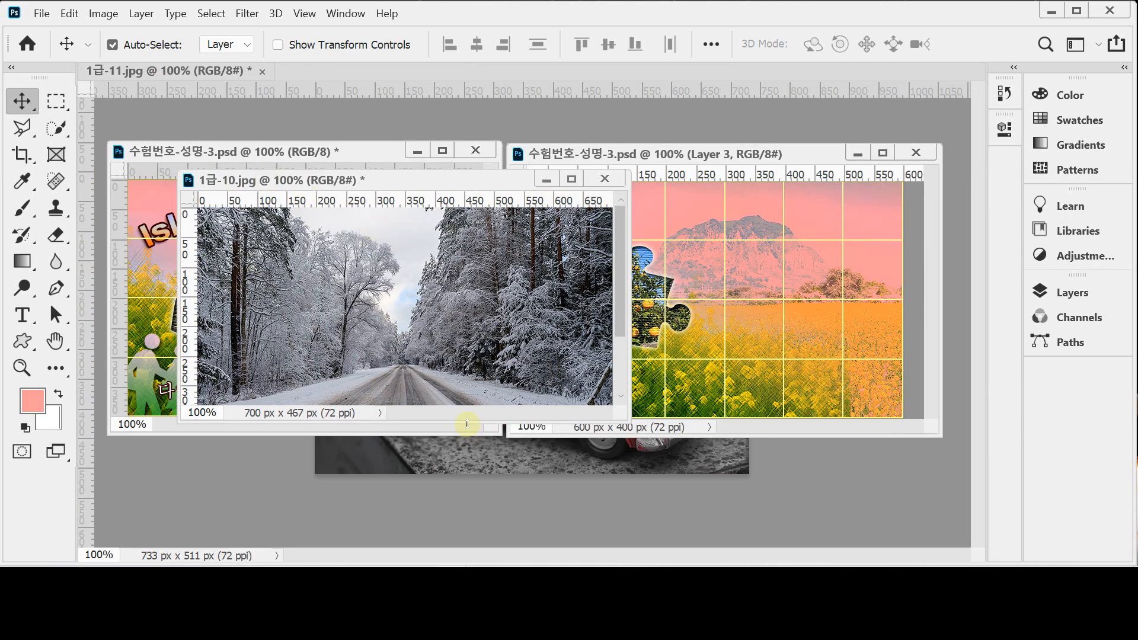
{"action": "left_click_drag", "start_coordinate": [467, 424], "coordinate": [482, 517]}
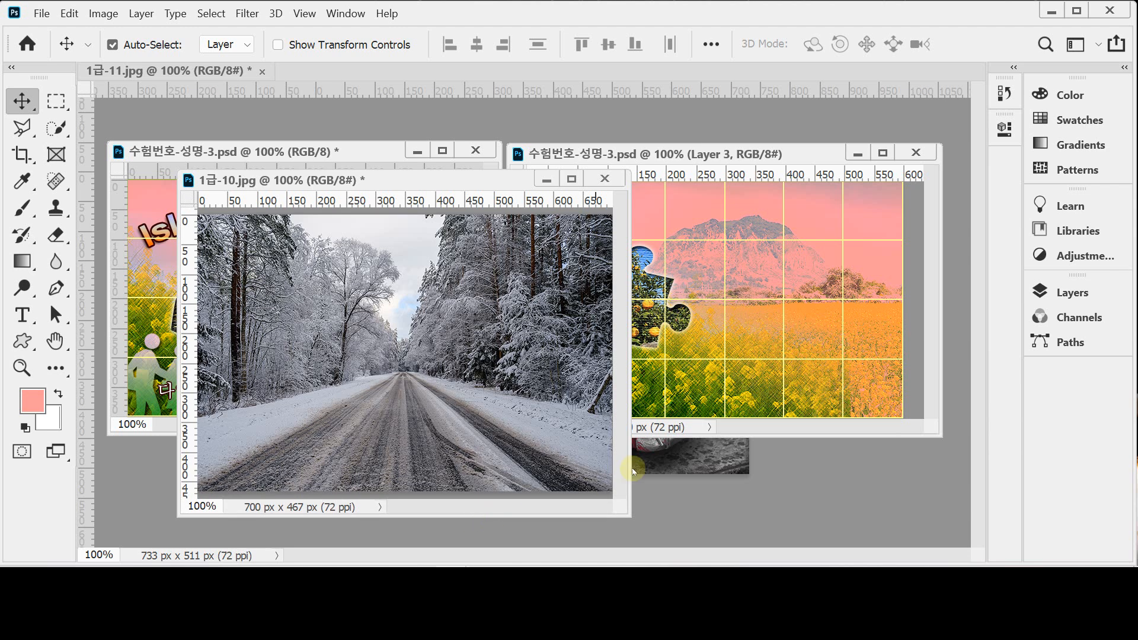
{"action": "left_click_drag", "start_coordinate": [629, 467], "coordinate": [672, 468]}
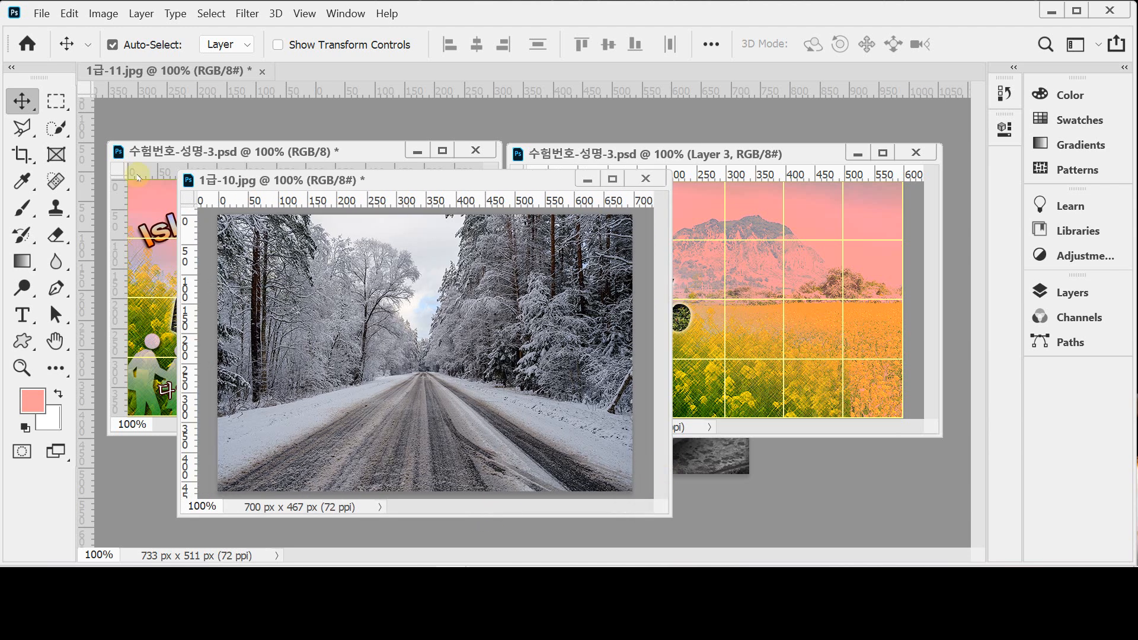
- Select the right-hand trees, snowbank and road in the snowy photo with the Quick Selection tool, enlarging its brush to 60
{"action": "left_click_drag", "start_coordinate": [49, 131], "coordinate": [120, 144]}
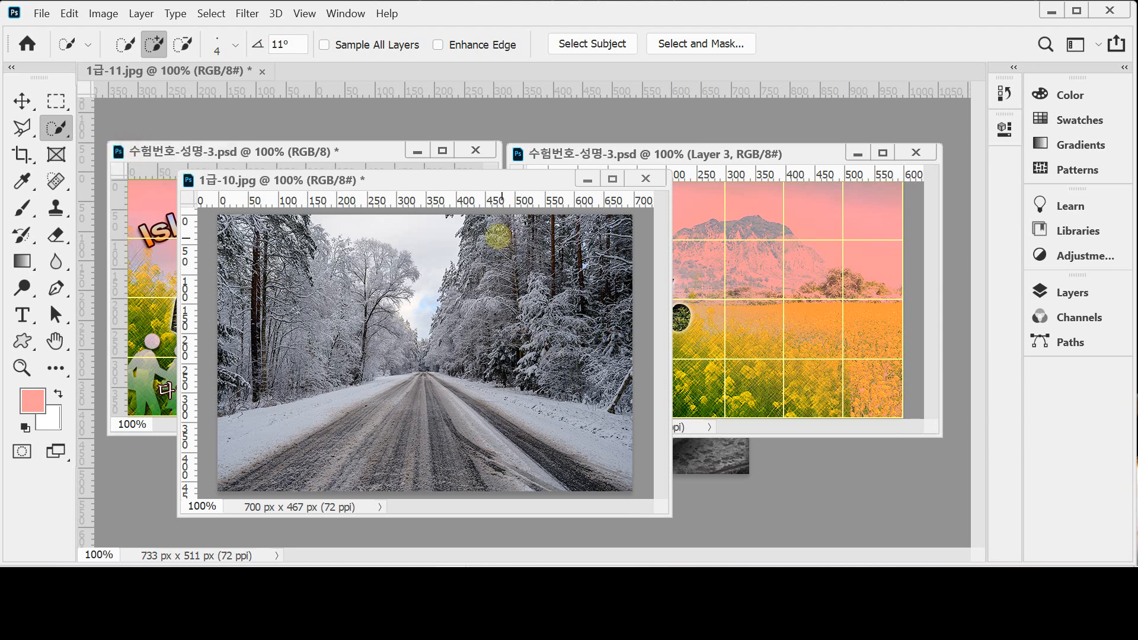
{"action": "key", "text": "bracketright"}
{"action": "key", "text": "bracketright"}
{"action": "key", "text": "bracketright"}
{"action": "key", "text": "bracketright"}
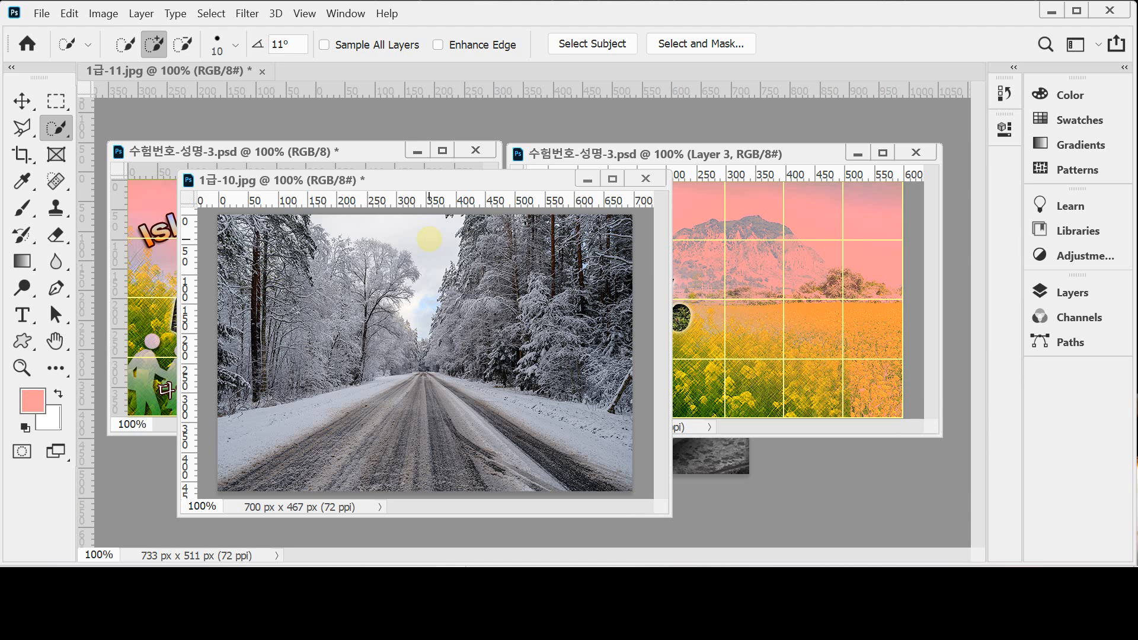
{"action": "key", "text": "bracketright"}
{"action": "key", "text": "bracketright"}
{"action": "key", "text": "bracketright"}
{"action": "mouse_move", "coordinate": [580, 254]}
{"action": "left_mouse_down"}
{"action": "mouse_move", "coordinate": [559, 390]}
{"action": "mouse_move", "coordinate": [536, 313]}
{"action": "mouse_move", "coordinate": [534, 234]}
{"action": "mouse_move", "coordinate": [453, 348]}
{"action": "mouse_move", "coordinate": [475, 310]}
{"action": "mouse_move", "coordinate": [595, 241]}
{"action": "mouse_move", "coordinate": [599, 326]}
{"action": "mouse_move", "coordinate": [457, 401]}
{"action": "mouse_move", "coordinate": [435, 439]}
{"action": "mouse_move", "coordinate": [368, 468]}
{"action": "mouse_move", "coordinate": [268, 482]}
{"action": "mouse_move", "coordinate": [365, 444]}
{"action": "mouse_move", "coordinate": [236, 490]}
{"action": "mouse_move", "coordinate": [301, 487]}
{"action": "left_mouse_up"}
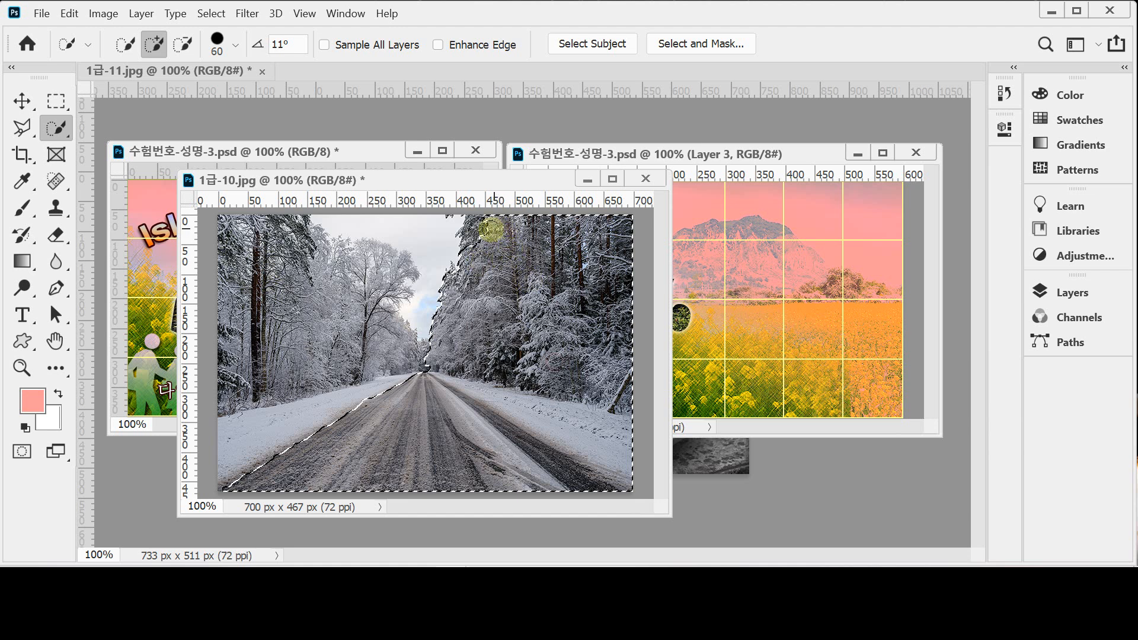
- Refine the selection along the treetops' left edge with a size 5 Quick Selection brush, including the protruding branches
{"action": "scroll", "coordinate": [474, 229], "scroll_direction": "up", "scroll_amount": 1}
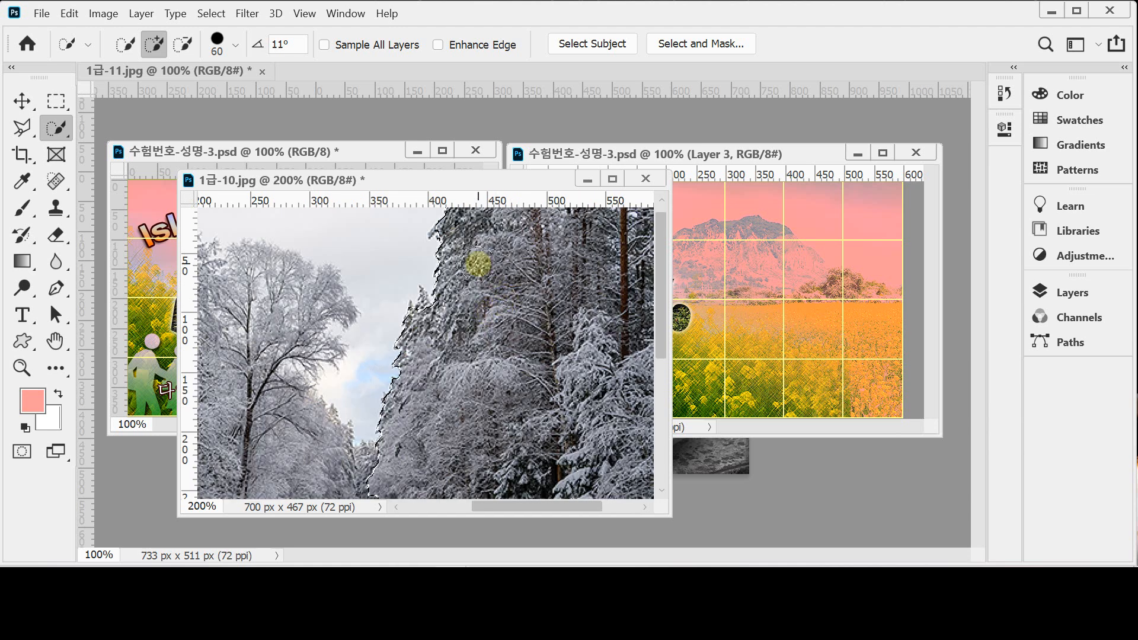
{"action": "key", "text": "bracketleft"}
{"action": "key", "text": "bracketleft"}
{"action": "key", "text": "bracketleft"}
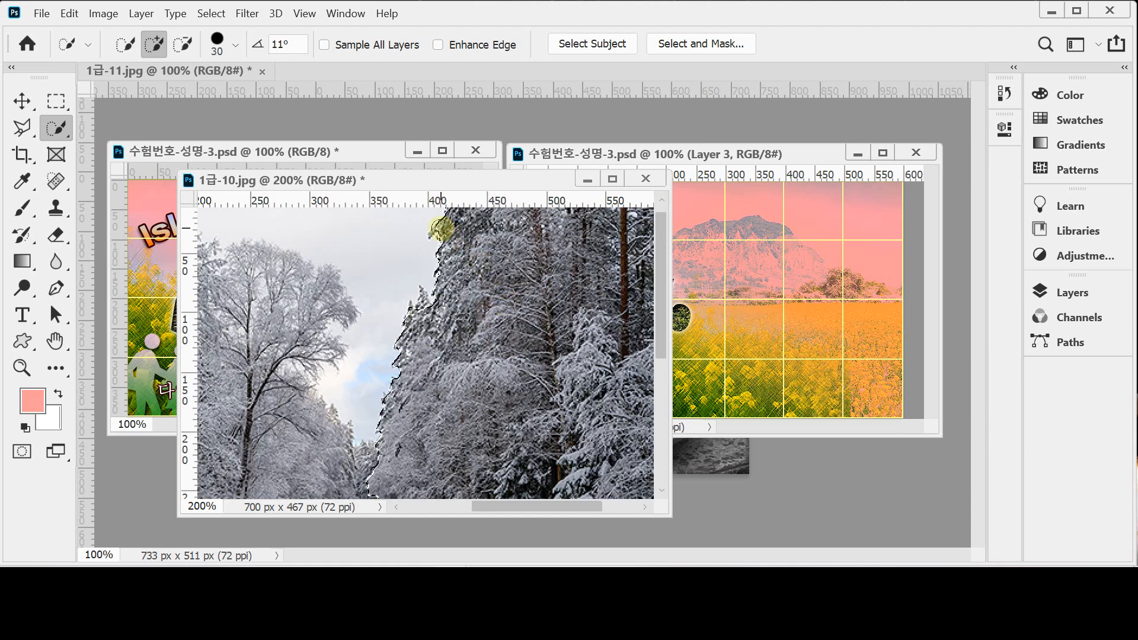
{"action": "key", "text": "bracketleft"}
{"action": "key", "text": "bracketleft"}
{"action": "key", "text": "bracketleft"}
{"action": "key", "text": "bracketleft"}
{"action": "key", "text": "bracketleft"}
{"action": "key", "text": "bracketleft"}
{"action": "key", "text": "bracketleft"}
{"action": "left_click_drag", "start_coordinate": [440, 228], "coordinate": [437, 232]}
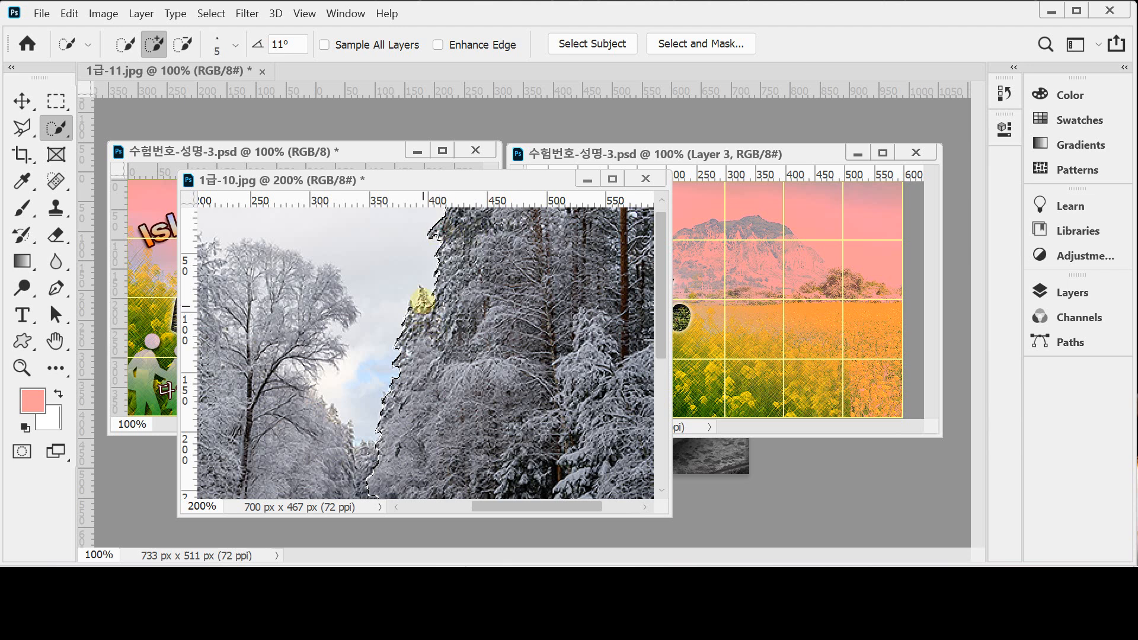
{"action": "left_click_drag", "start_coordinate": [513, 262], "coordinate": [528, 354]}
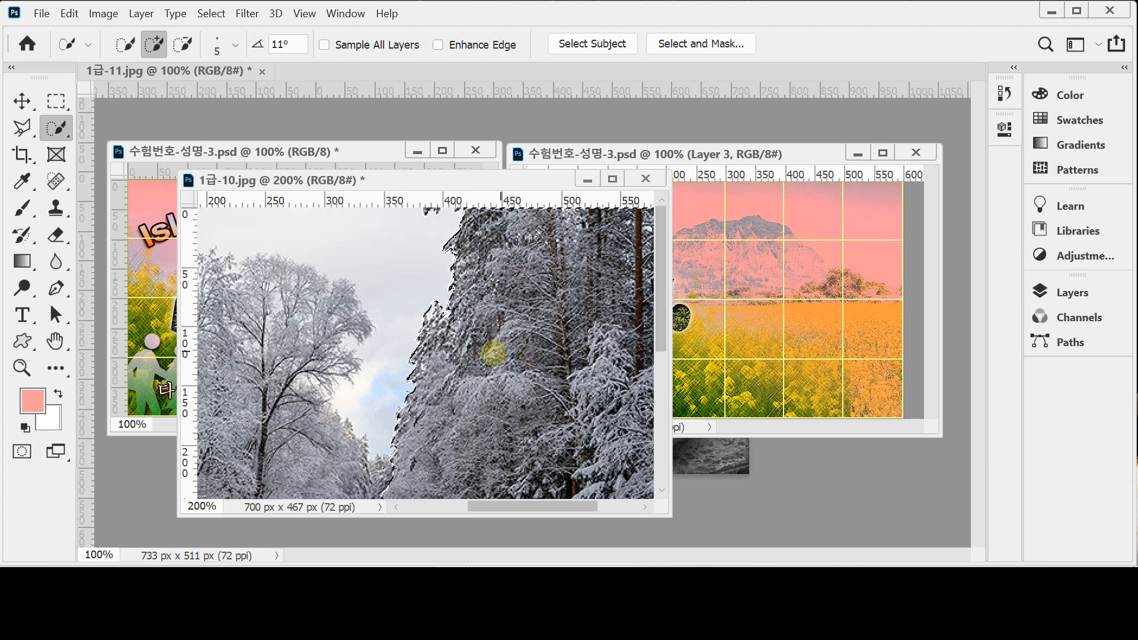
{"action": "key", "text": "alt"}
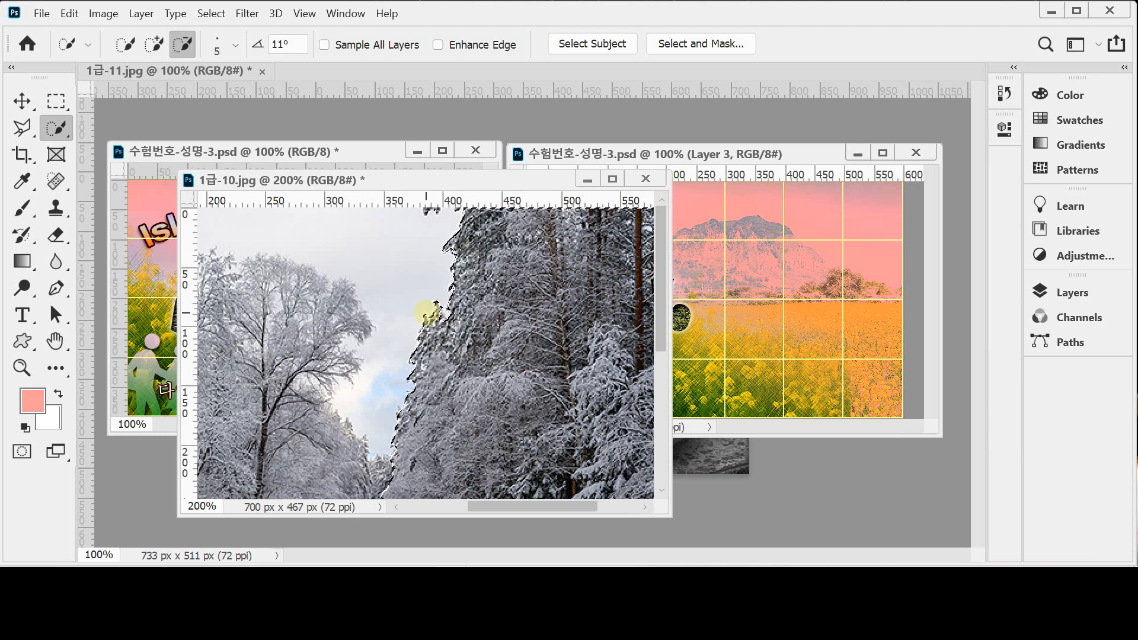
{"action": "left_click_drag", "start_coordinate": [521, 413], "coordinate": [536, 307]}
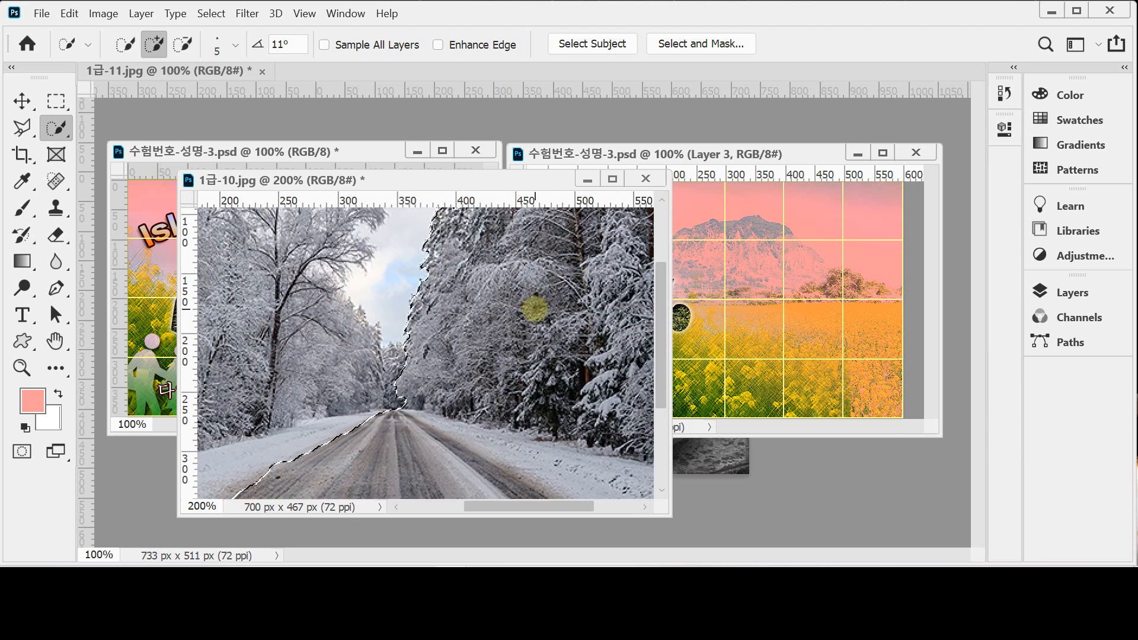
{"action": "left_click", "coordinate": [580, 400], "text": "alt"}
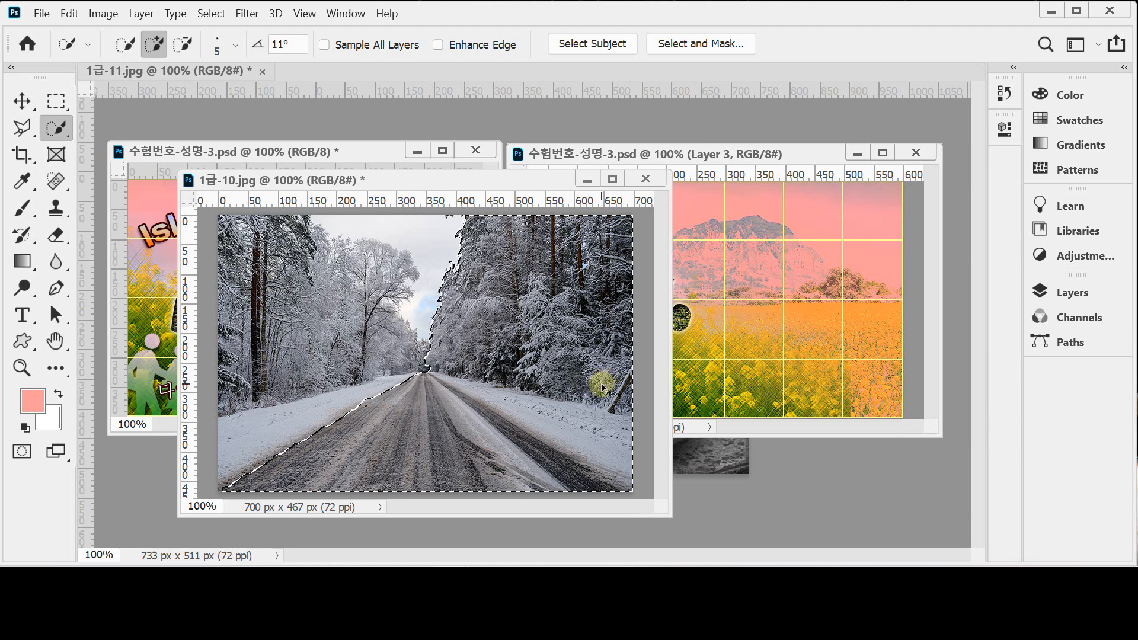
- Paste the selected road and trees into the poster and shift them right and up so the road fills the lower right corner
{"action": "key", "text": "ctrl+w"}
{"action": "left_click", "coordinate": [622, 247]}
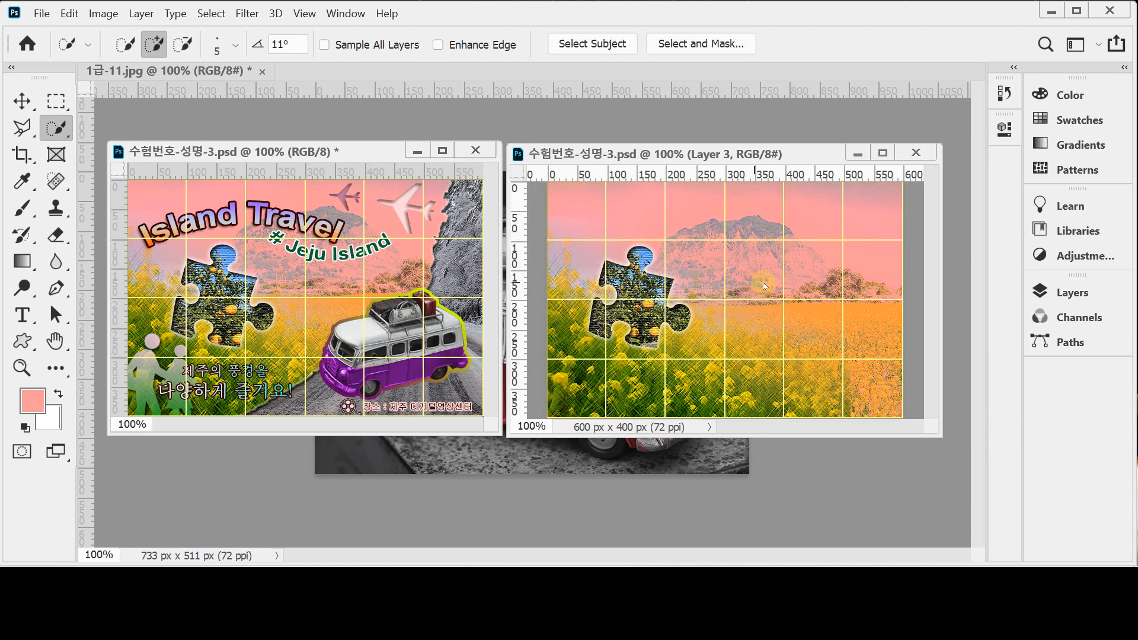
{"action": "key", "text": "ctrl+v"}
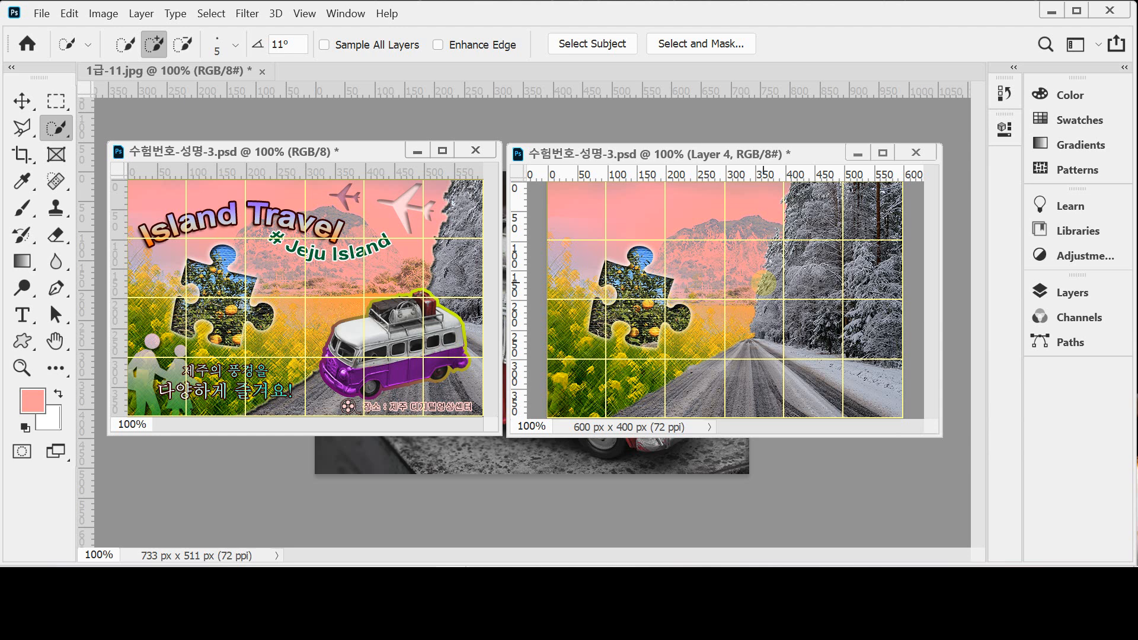
{"action": "left_click_drag", "start_coordinate": [741, 380], "coordinate": [850, 373]}
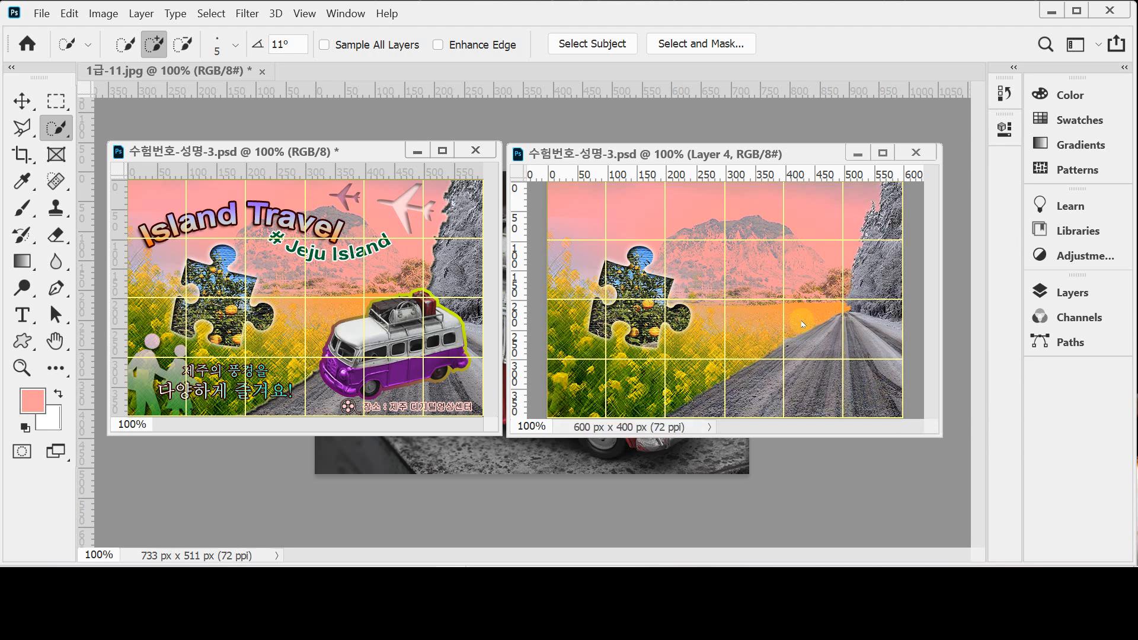
- Add an Inner Shadow and an Outer Glow with a size of 5 px to the road layer, and save the document
{"action": "left_click", "coordinate": [1067, 311]}
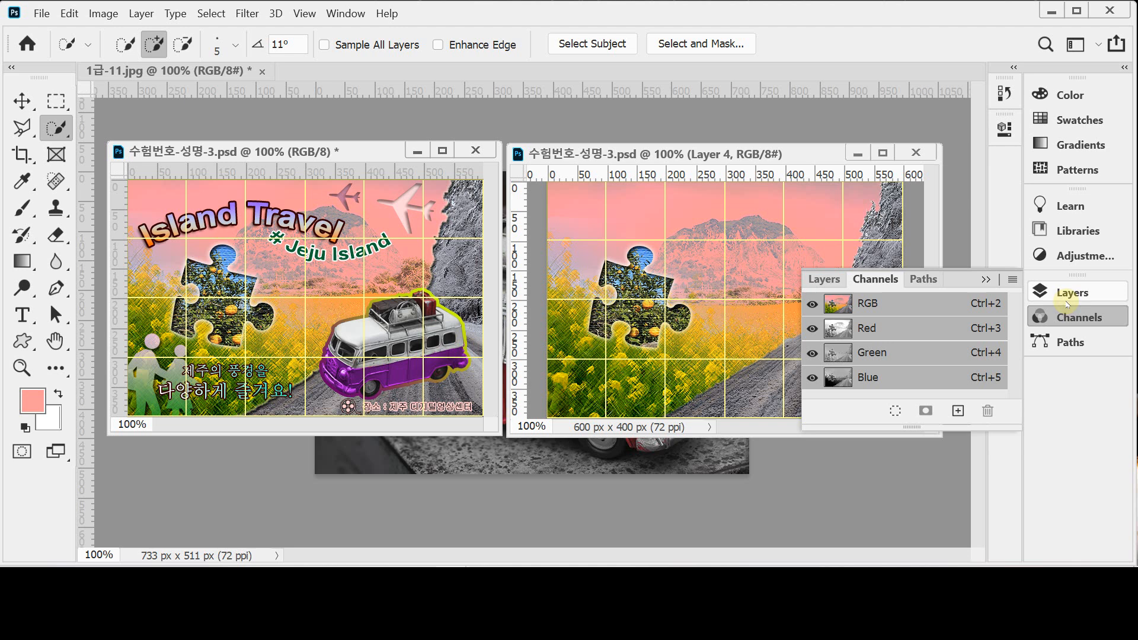
{"action": "left_click", "coordinate": [1071, 293]}
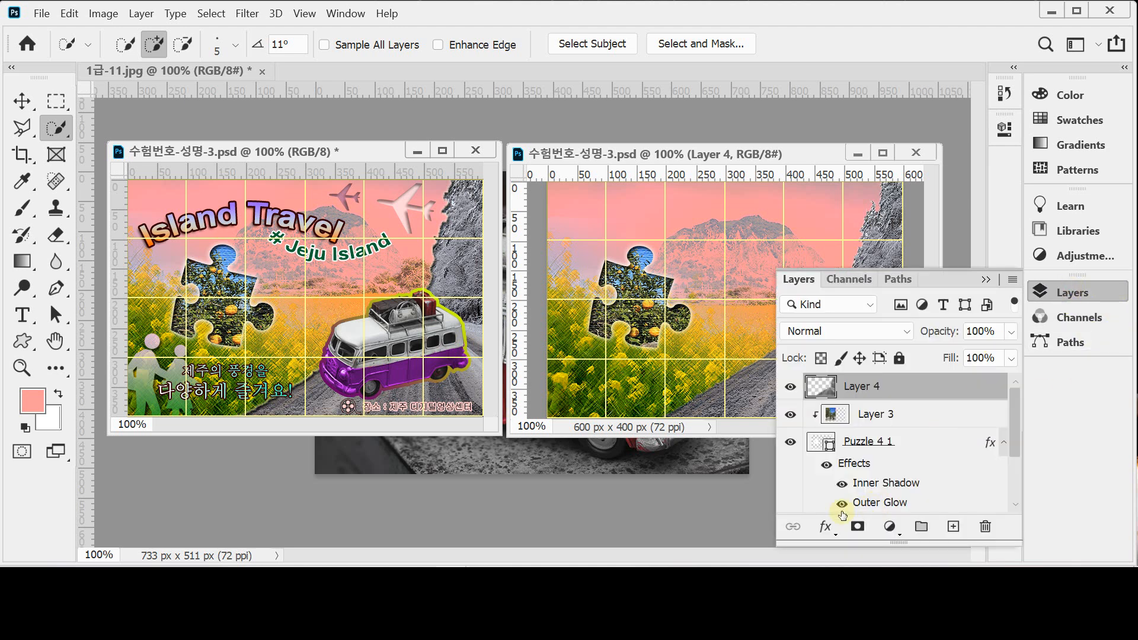
{"action": "left_click", "coordinate": [826, 527]}
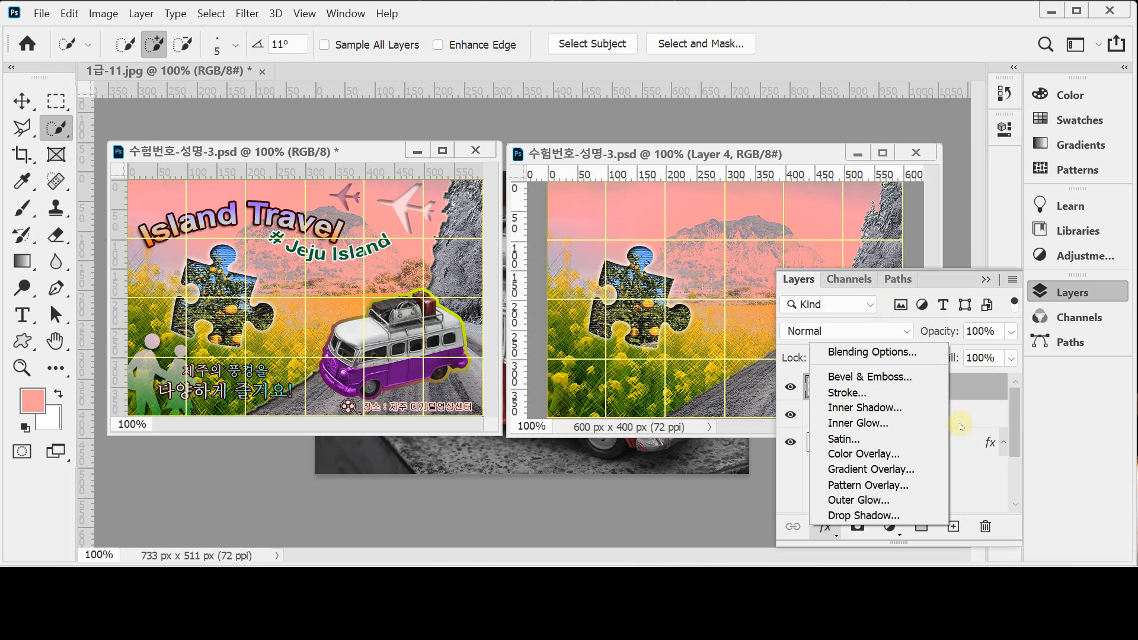
{"action": "left_click", "coordinate": [888, 409]}
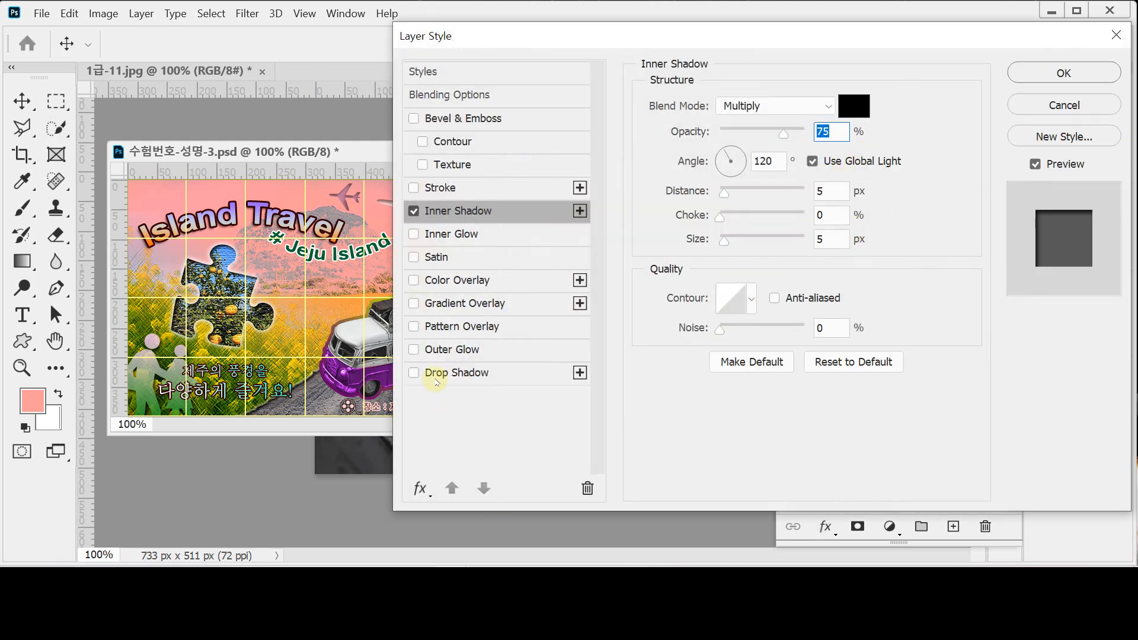
{"action": "left_click", "coordinate": [464, 349]}
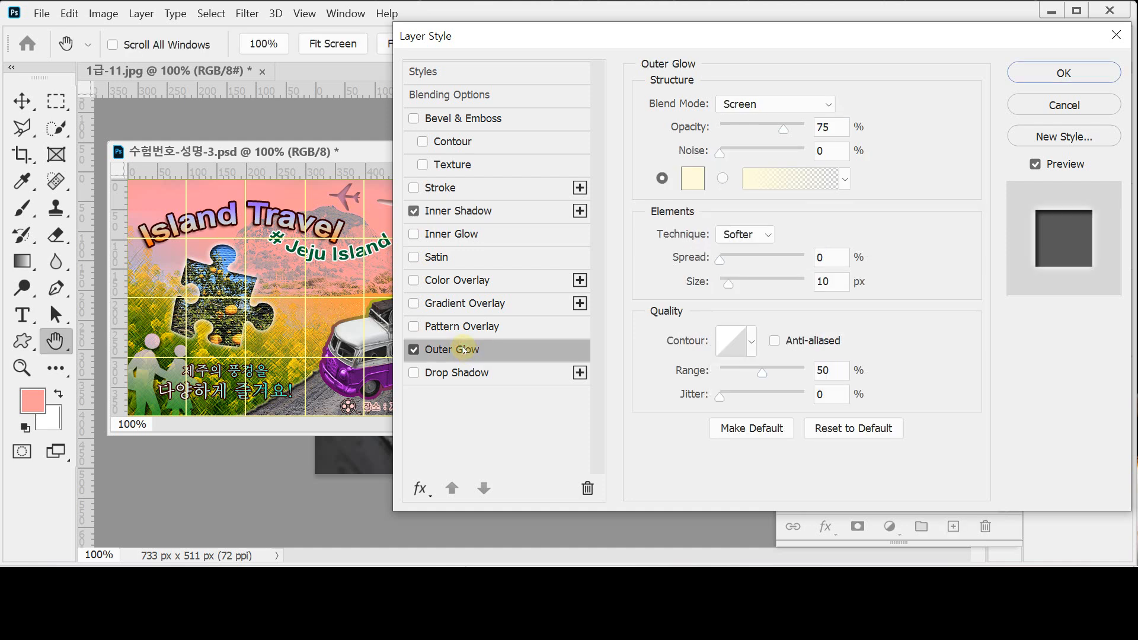
{"action": "left_click", "coordinate": [839, 282]}
{"action": "type", "text": "5"}
{"action": "key", "text": "Return"}
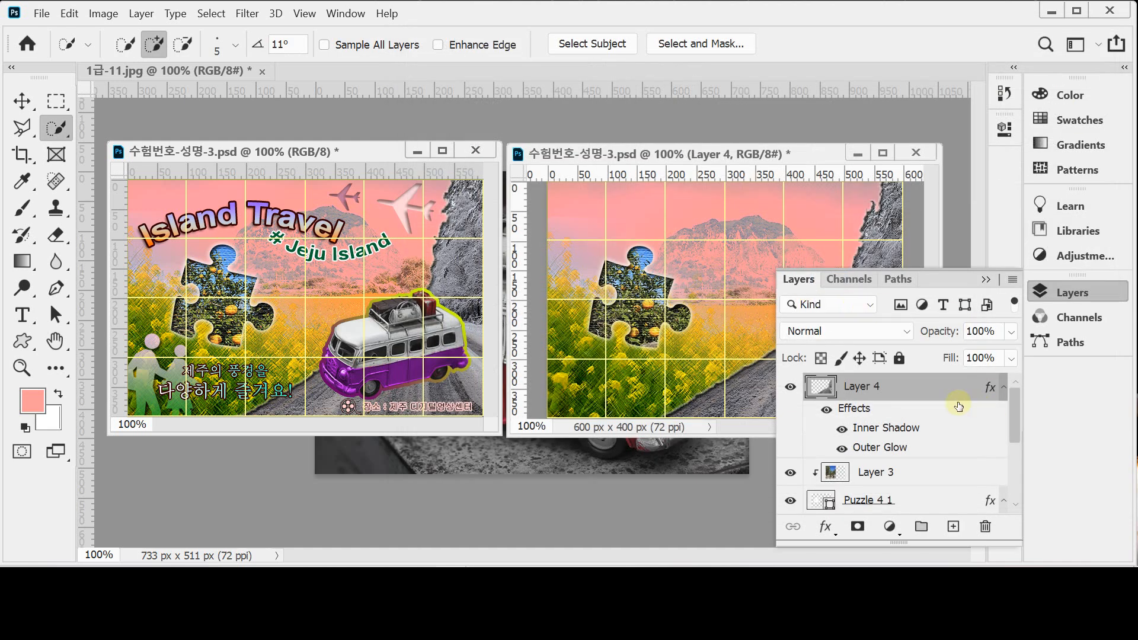
{"action": "key", "text": "ctrl+s"}
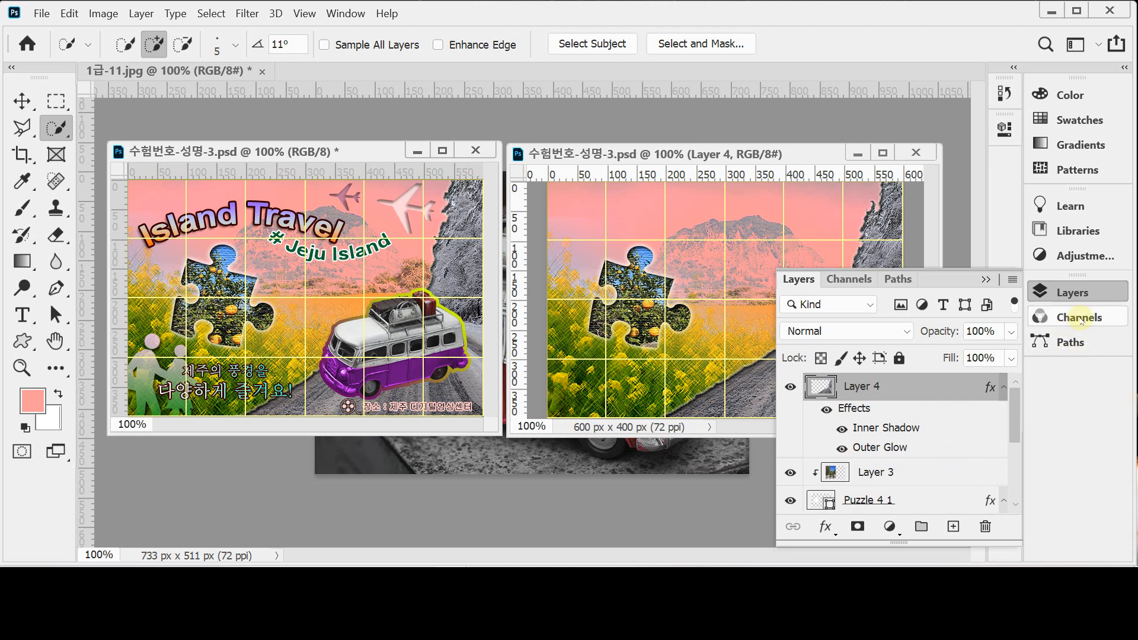
- Float the van photo 1급-11.jpg in its own window and switch to the Pen tool
{"action": "left_click", "coordinate": [1070, 292]}
{"action": "left_click_drag", "start_coordinate": [178, 71], "coordinate": [240, 110]}
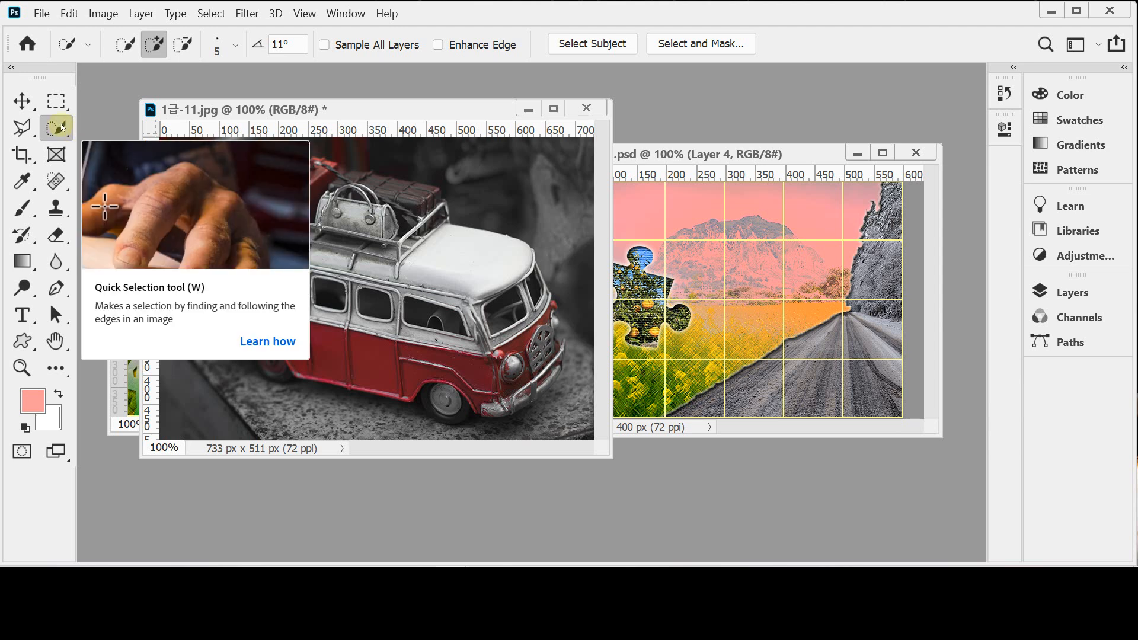
{"action": "left_click", "coordinate": [56, 289]}
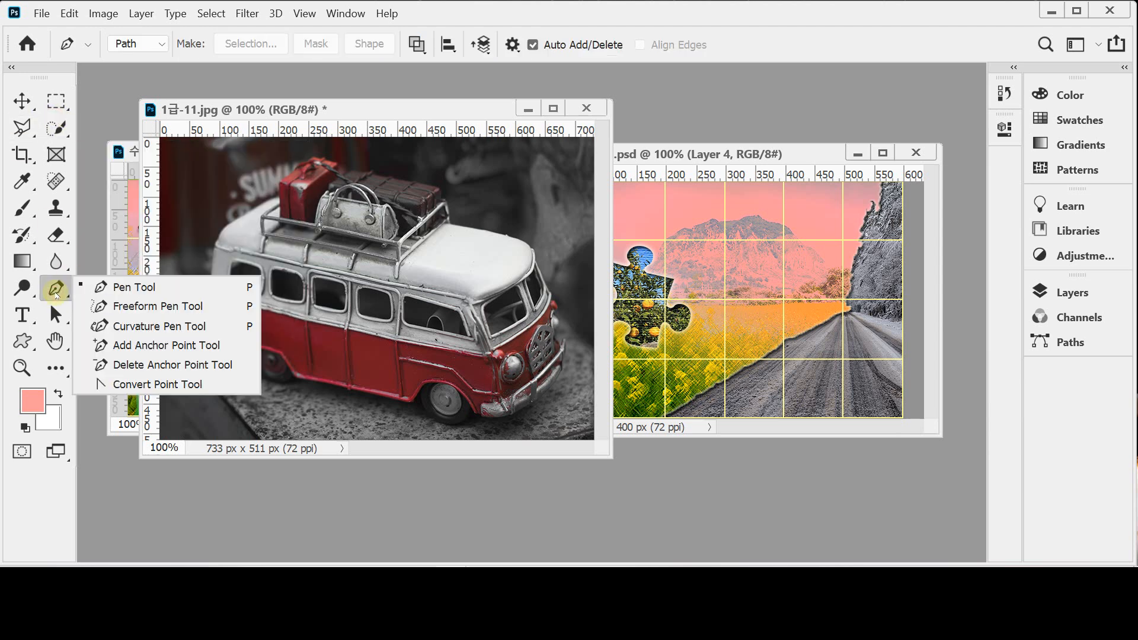
{"action": "left_click", "coordinate": [127, 294]}
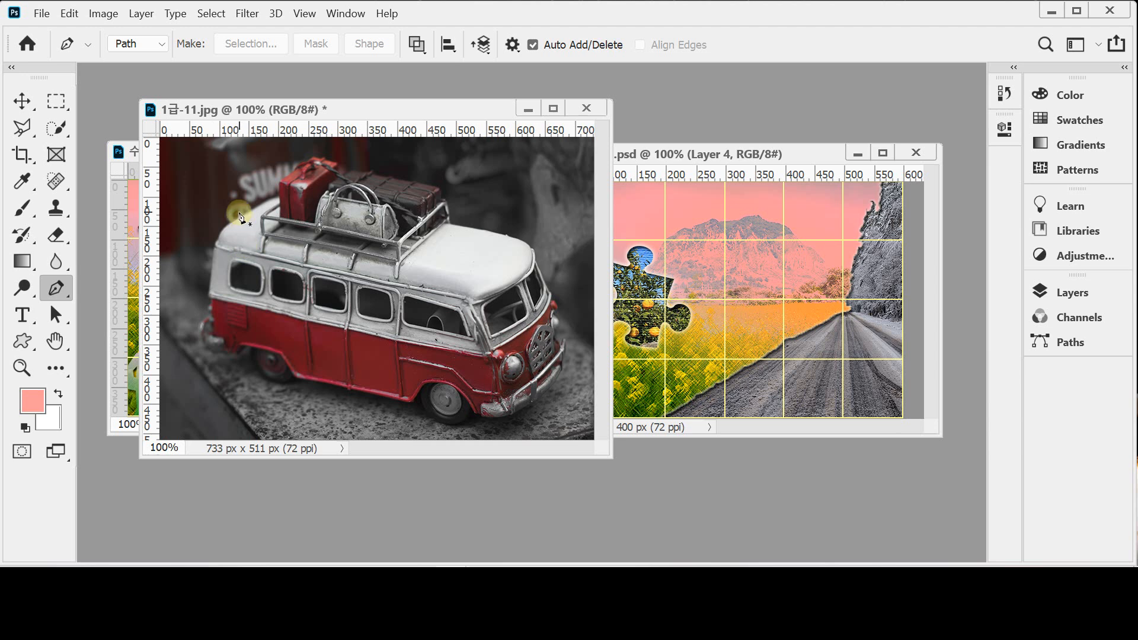
- Configure the Pen tool to draw in Path mode with Exclude Overlapping Shapes, and reset the tool to its defaults
{"action": "left_click", "coordinate": [135, 44]}
{"action": "left_click", "coordinate": [140, 78]}
{"action": "left_click", "coordinate": [417, 44]}
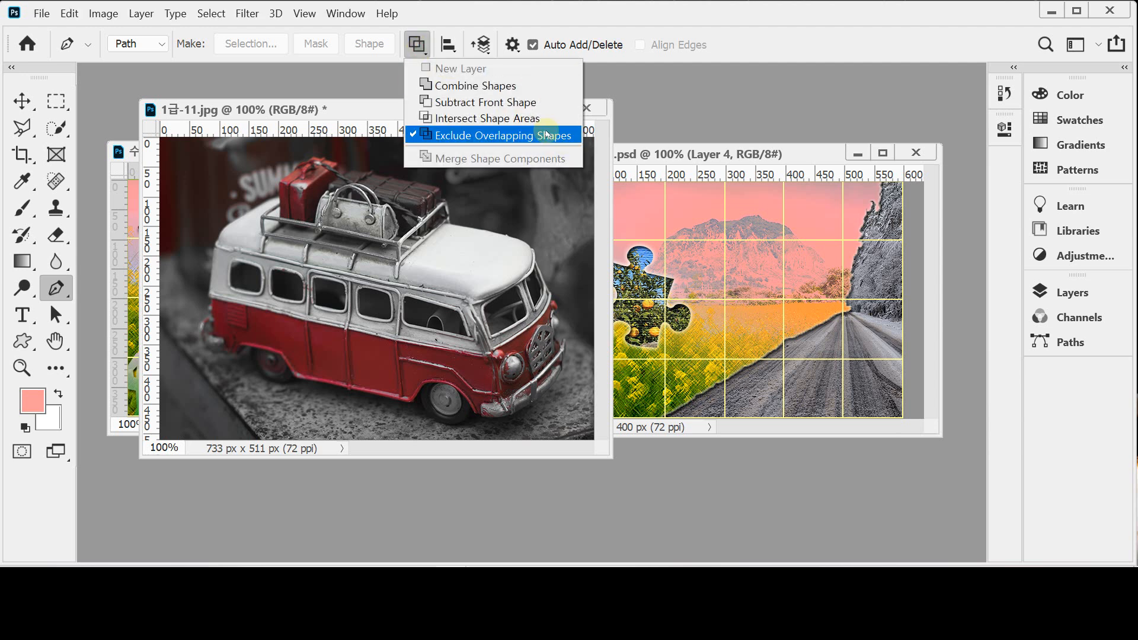
{"action": "left_click", "coordinate": [462, 136]}
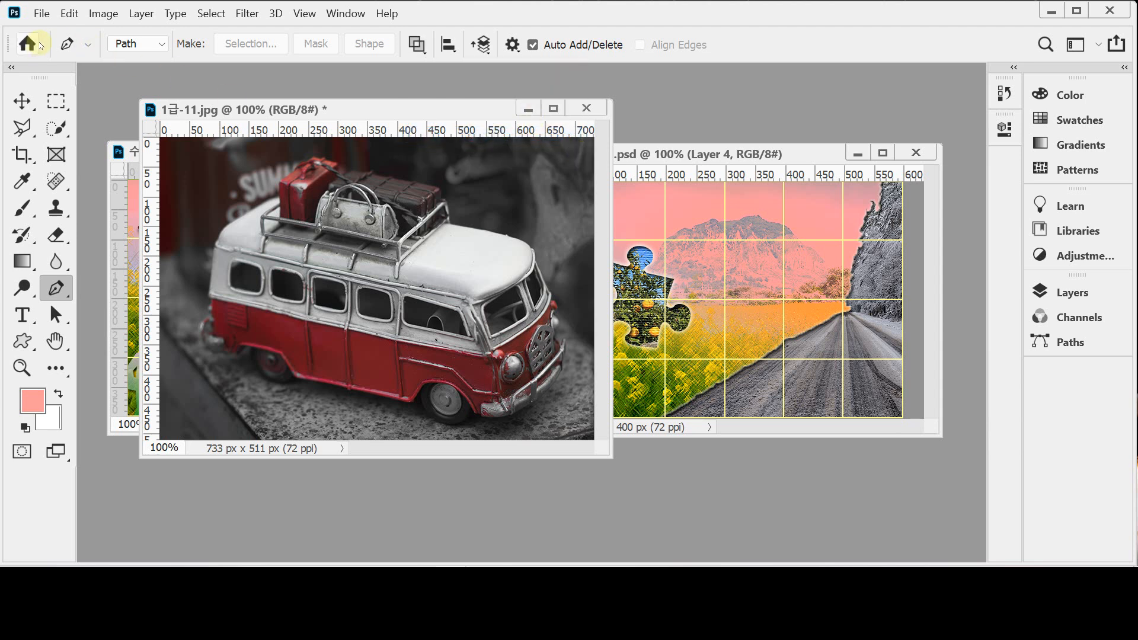
{"action": "right_click", "coordinate": [66, 46]}
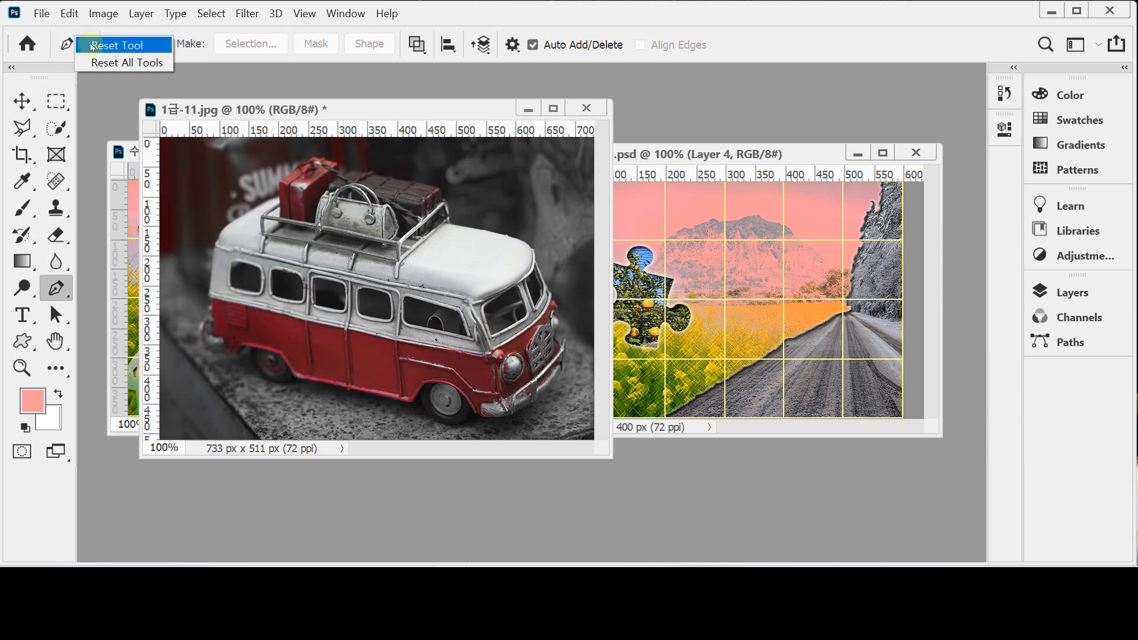
{"action": "left_click", "coordinate": [92, 46]}
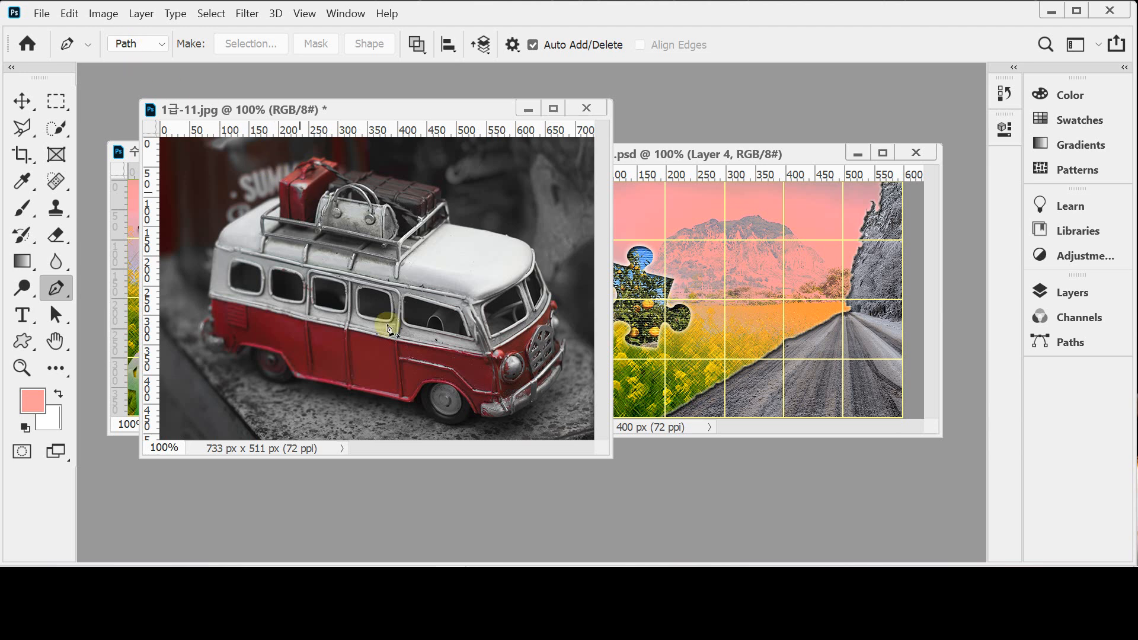
- Enlarge the van photo window and trace a path along the van's rear roof edge to the red suitcase, removing the last anchor's outgoing handle
{"action": "left_click_drag", "start_coordinate": [610, 458], "coordinate": [705, 496]}
{"action": "left_click", "coordinate": [477, 358], "text": "ctrl"}
{"action": "left_click_drag", "start_coordinate": [318, 296], "coordinate": [455, 300]}
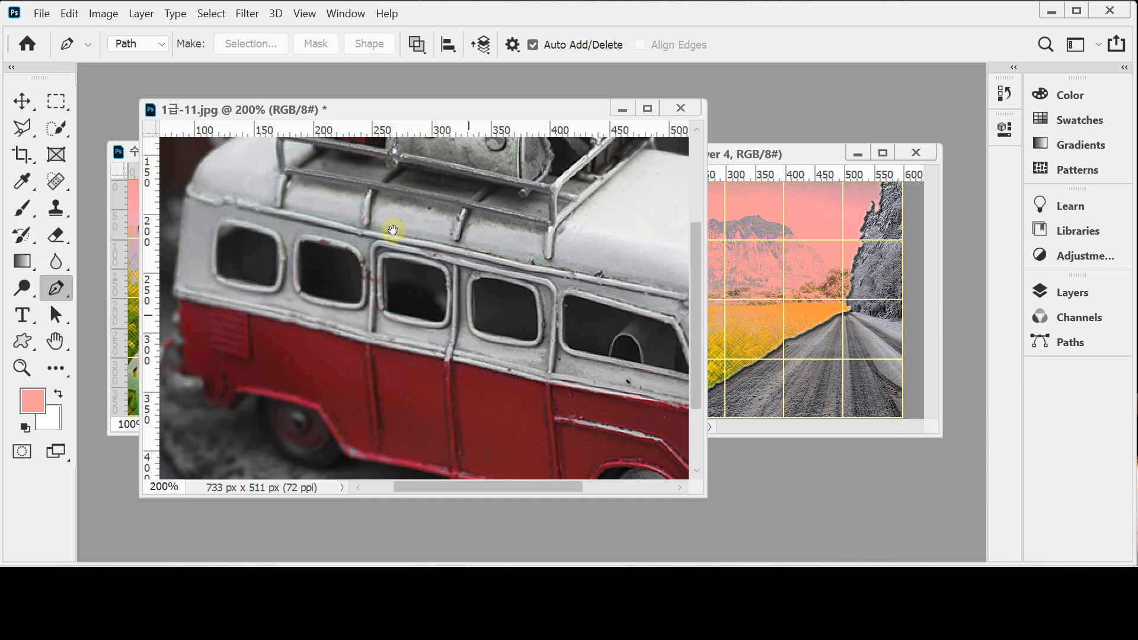
{"action": "left_click_drag", "start_coordinate": [384, 228], "coordinate": [405, 330]}
{"action": "left_click", "coordinate": [382, 300], "text": "ctrl"}
{"action": "left_click_drag", "start_coordinate": [361, 225], "coordinate": [399, 255]}
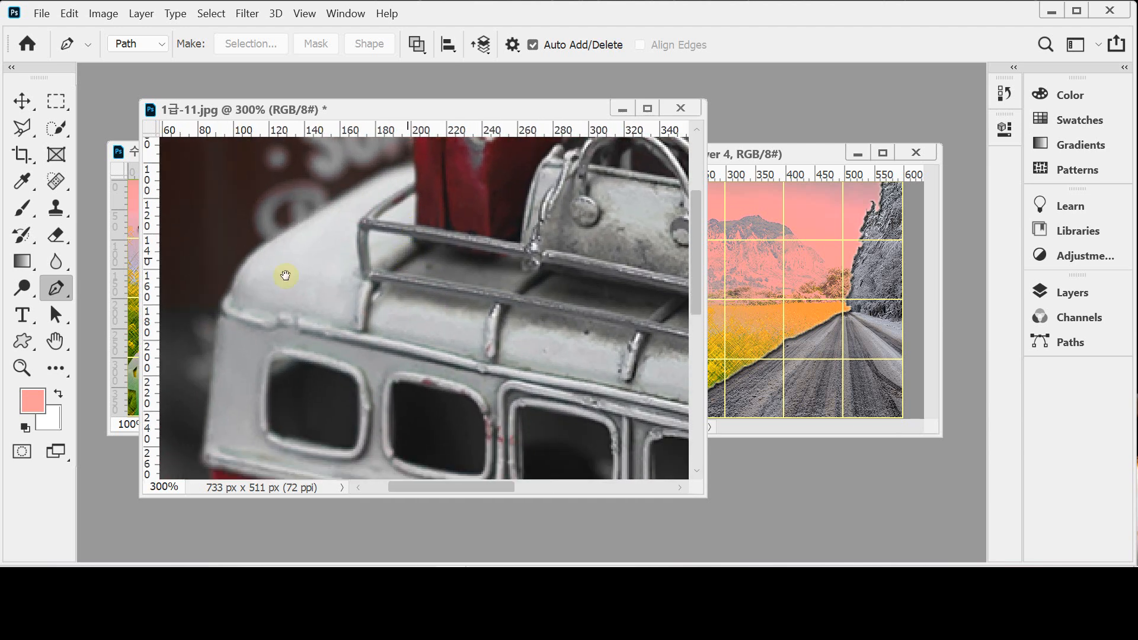
{"action": "left_click", "coordinate": [229, 292]}
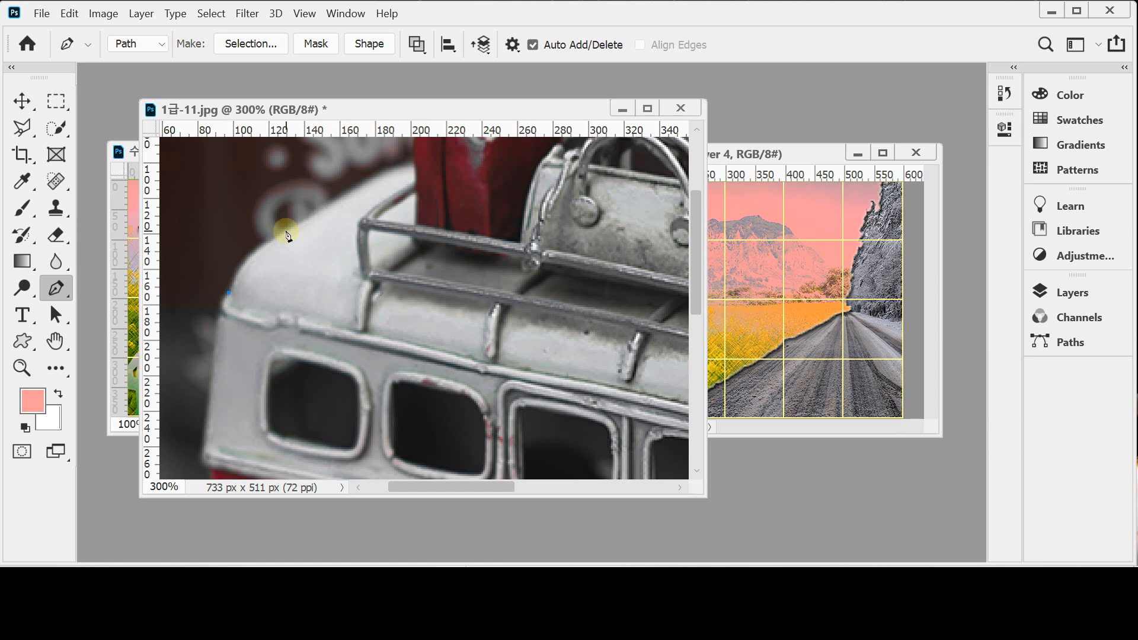
{"action": "left_click_drag", "start_coordinate": [300, 224], "coordinate": [332, 281]}
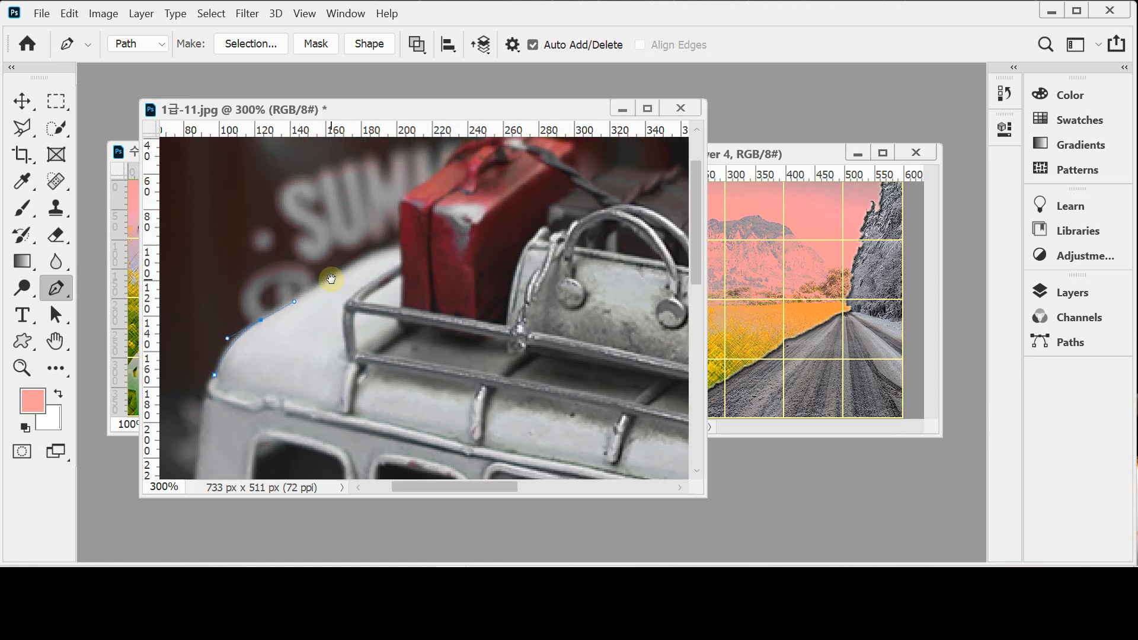
{"action": "left_click", "coordinate": [374, 255]}
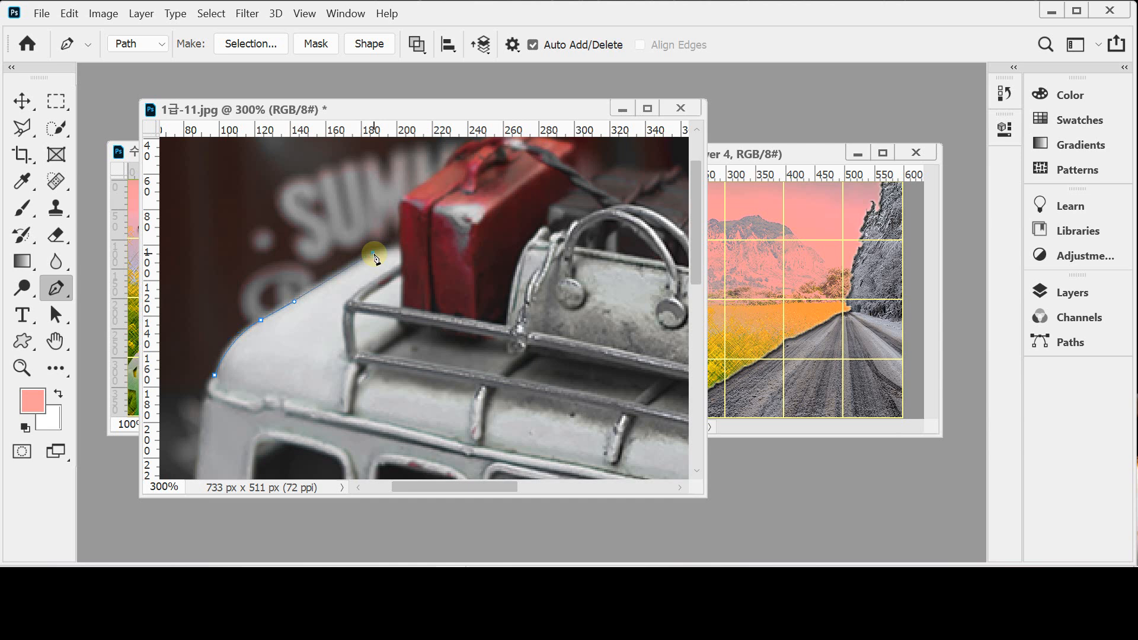
{"action": "left_click_drag", "start_coordinate": [400, 247], "coordinate": [401, 298]}
{"action": "scroll", "coordinate": [415, 249], "scroll_direction": "up", "scroll_amount": 2}
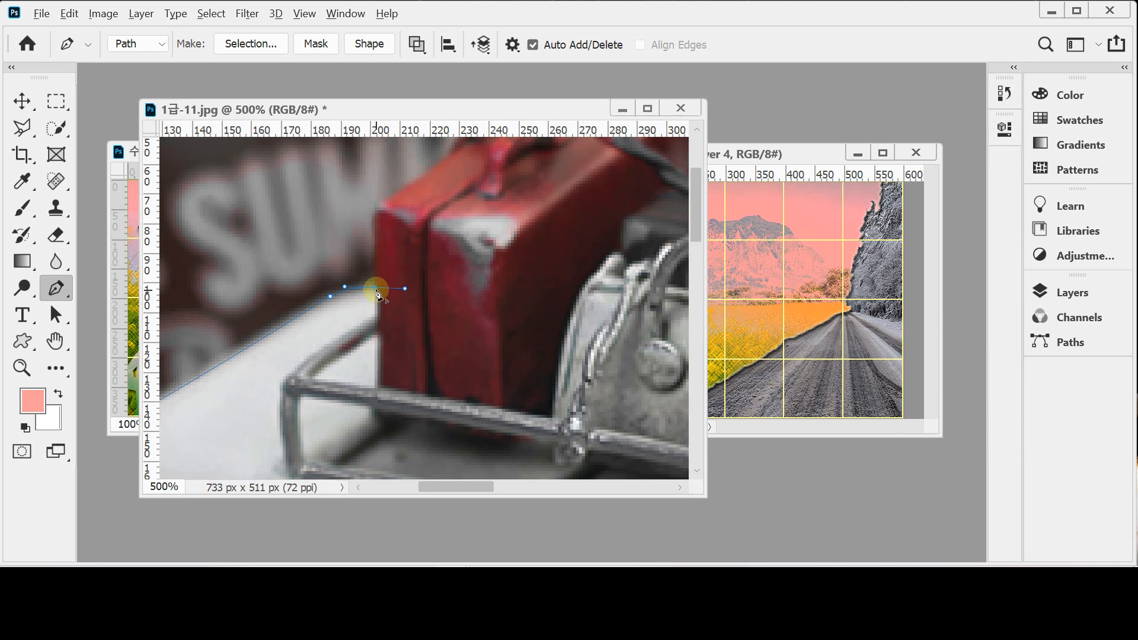
{"action": "left_click", "coordinate": [376, 290], "text": "alt"}
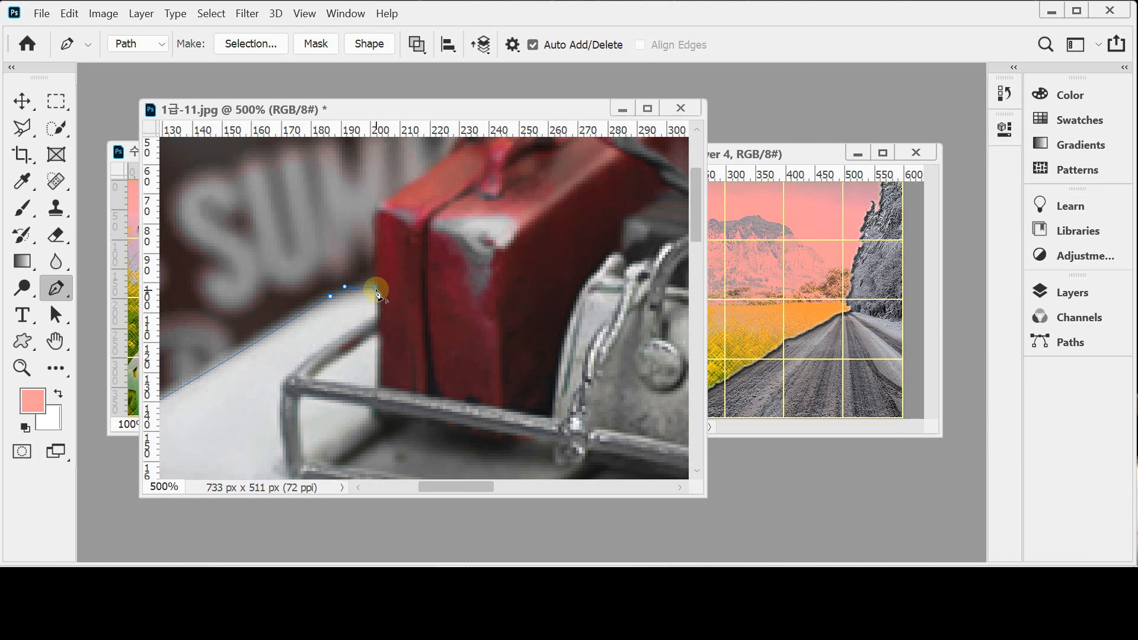
- Continue the path up the red suitcase's rear edge and along its top, and finish it as an open path
{"action": "left_click", "coordinate": [379, 212]}
{"action": "left_click", "coordinate": [383, 204]}
{"action": "left_click_drag", "start_coordinate": [432, 196], "coordinate": [418, 295]}
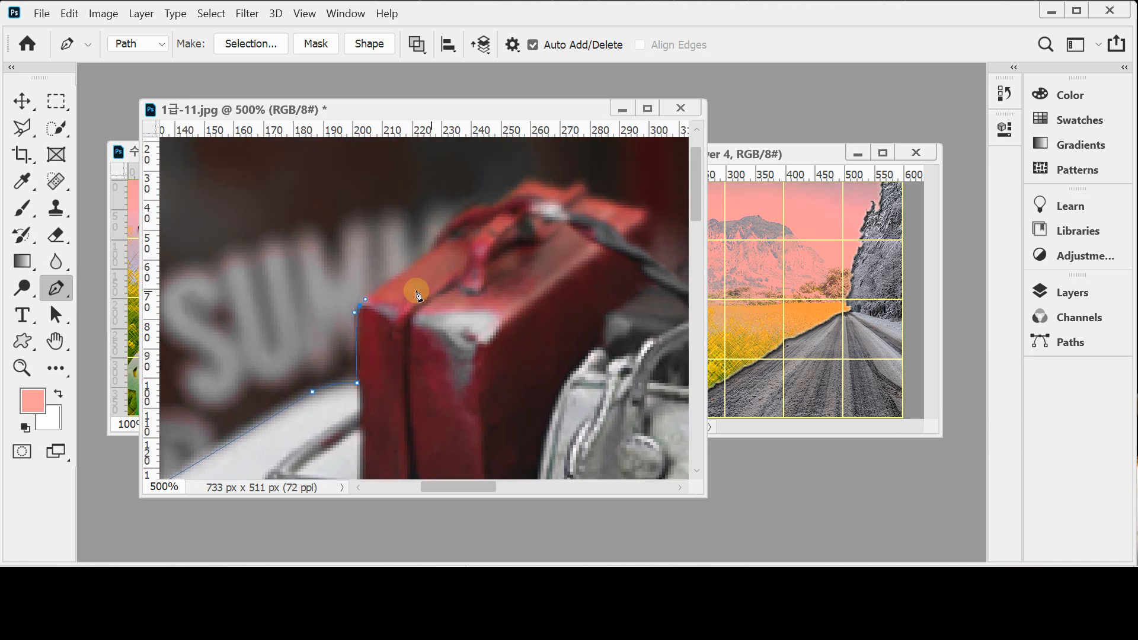
{"action": "left_click", "coordinate": [432, 250]}
{"action": "left_click_drag", "start_coordinate": [484, 205], "coordinate": [525, 201]}
{"action": "left_click", "coordinate": [485, 205], "text": "alt"}
{"action": "left_click_drag", "start_coordinate": [529, 181], "coordinate": [539, 175]}
{"action": "key", "text": "Return"}
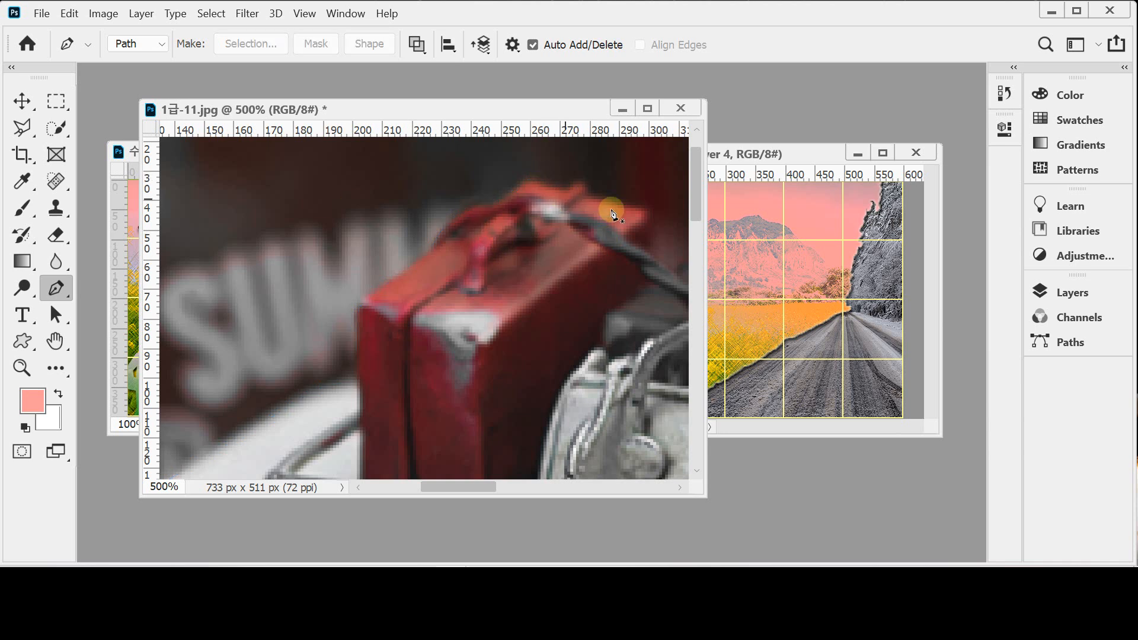
- Undo the last path anchors traced along the top of the red suitcase
{"action": "left_click", "coordinate": [1067, 342]}
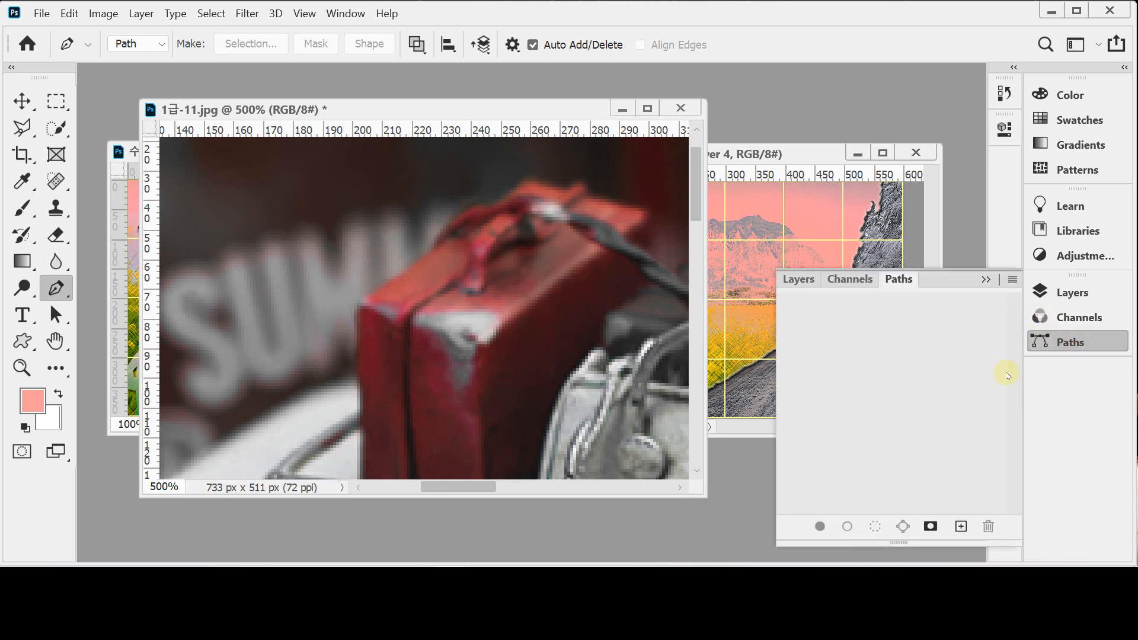
{"action": "key", "text": "ctrl+z"}
{"action": "key", "text": "ctrl+z"}
{"action": "key", "text": "ctrl+z"}
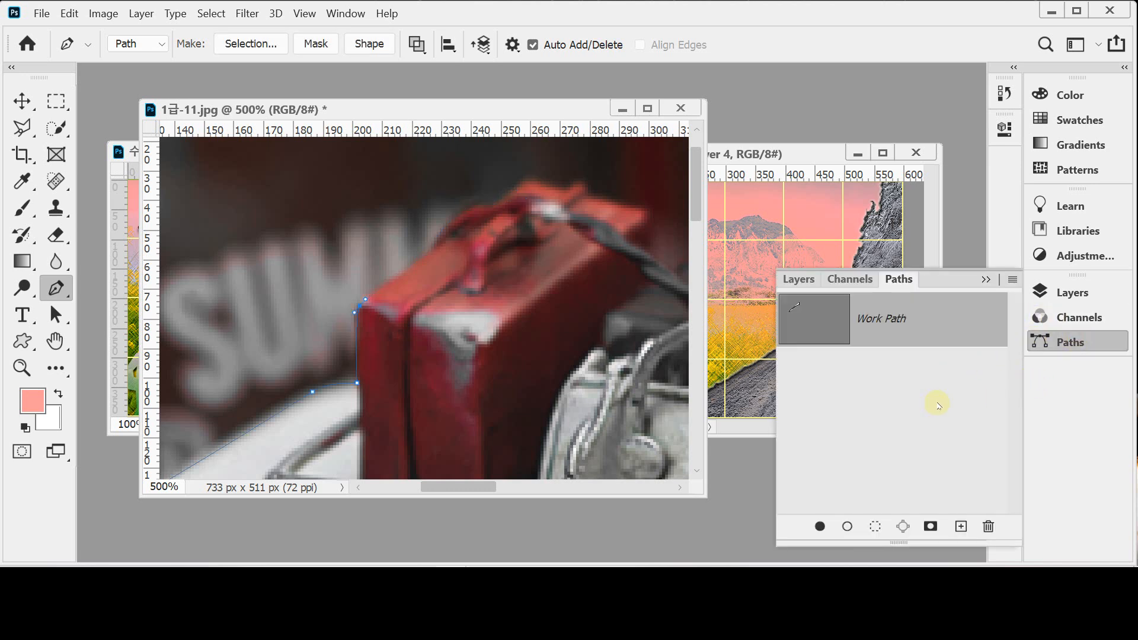
{"action": "key", "text": "ctrl+z"}
{"action": "left_click", "coordinate": [1072, 341]}
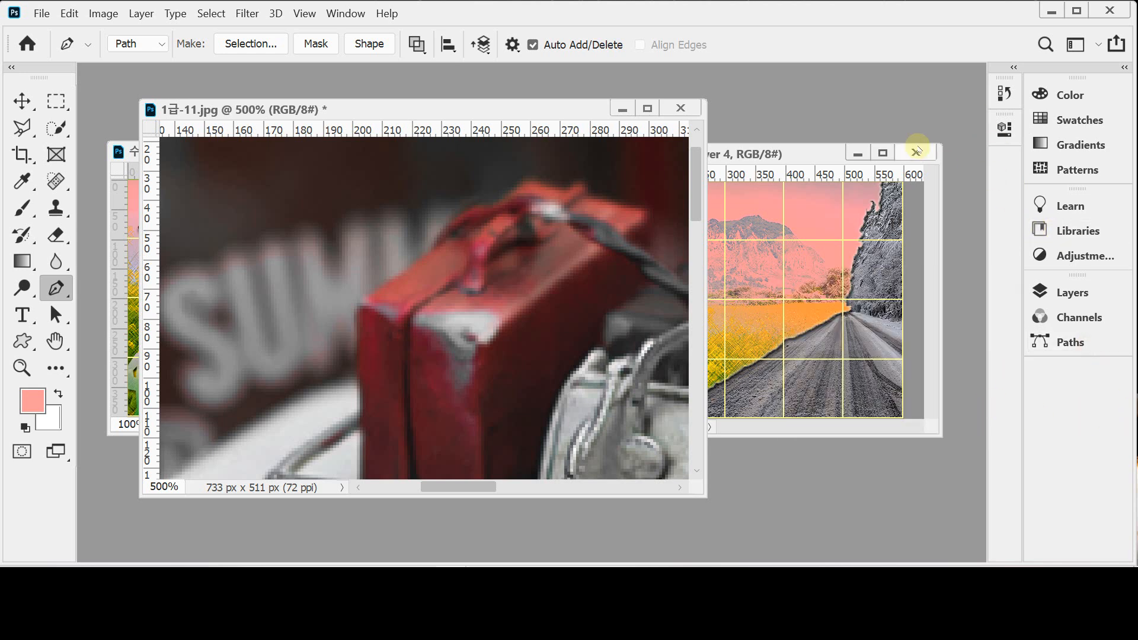
- Restore the complete van outline from the document history and activate it as the Work Path
{"action": "left_click", "coordinate": [1004, 94]}
{"action": "left_click", "coordinate": [979, 103]}
{"action": "left_click", "coordinate": [952, 105]}
{"action": "left_click", "coordinate": [1001, 94]}
{"action": "left_click", "coordinate": [1070, 342]}
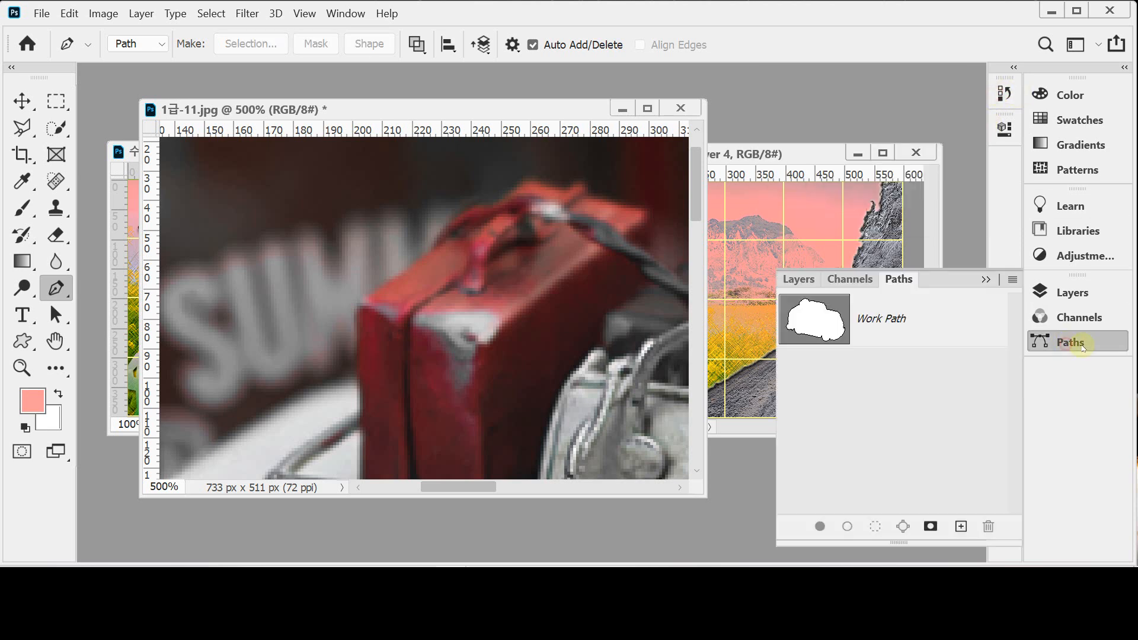
{"action": "left_click", "coordinate": [828, 322]}
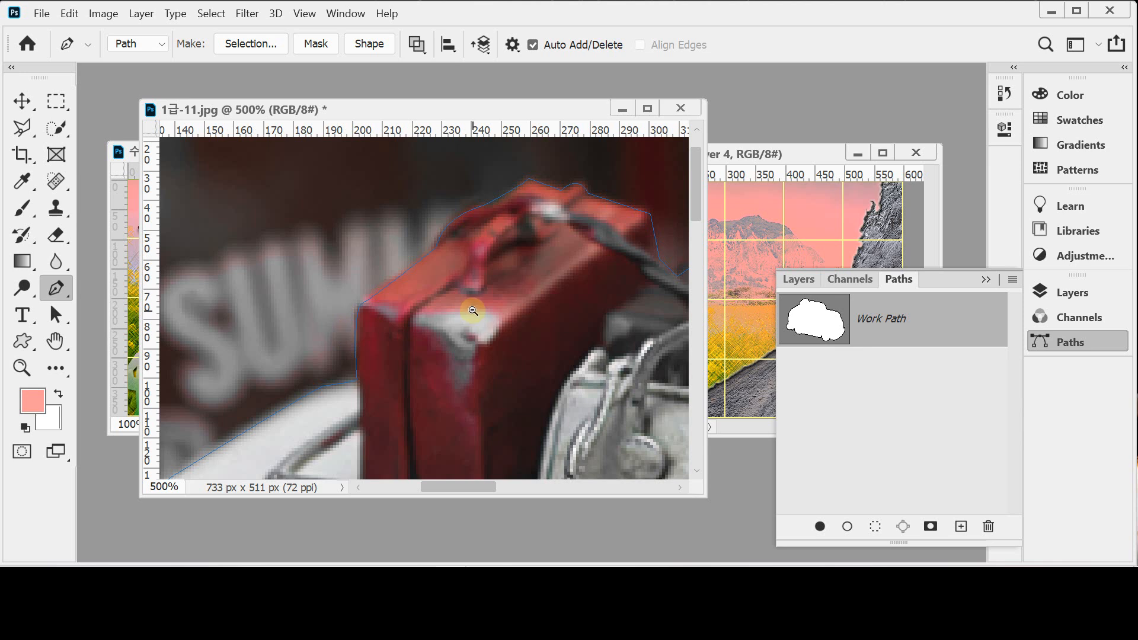
- Convert the van's Work Path to a selection, and copy the selected van into the poster document
{"action": "left_click", "coordinate": [563, 320], "text": "alt"}
{"action": "left_click", "coordinate": [587, 326], "text": "alt"}
{"action": "left_click", "coordinate": [586, 326], "text": "alt"}
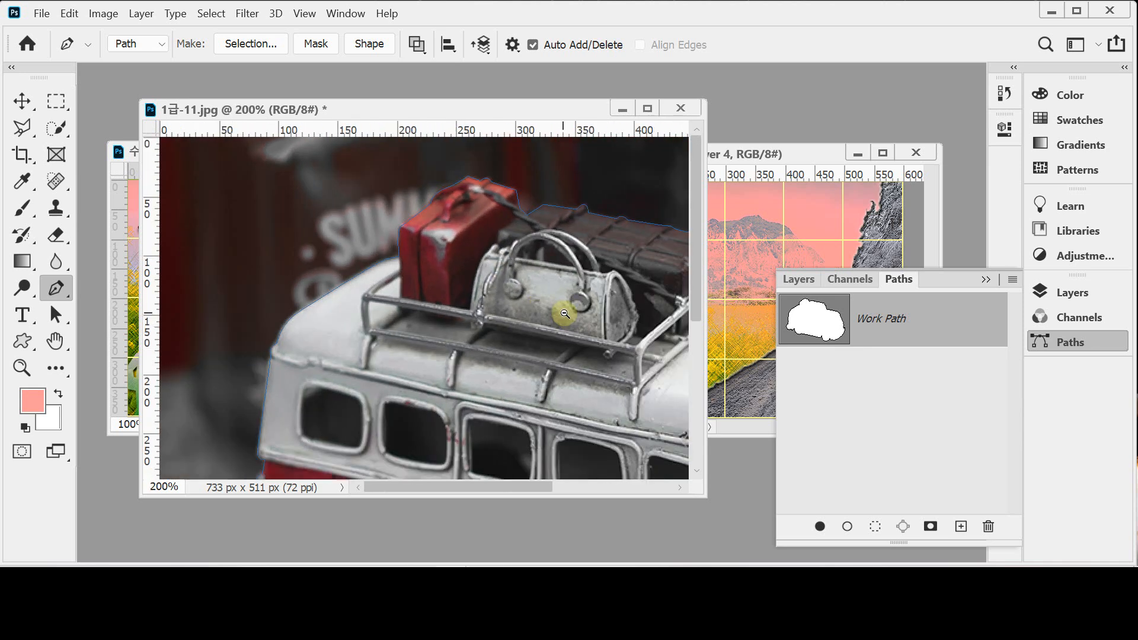
{"action": "left_click", "coordinate": [453, 315], "text": "alt"}
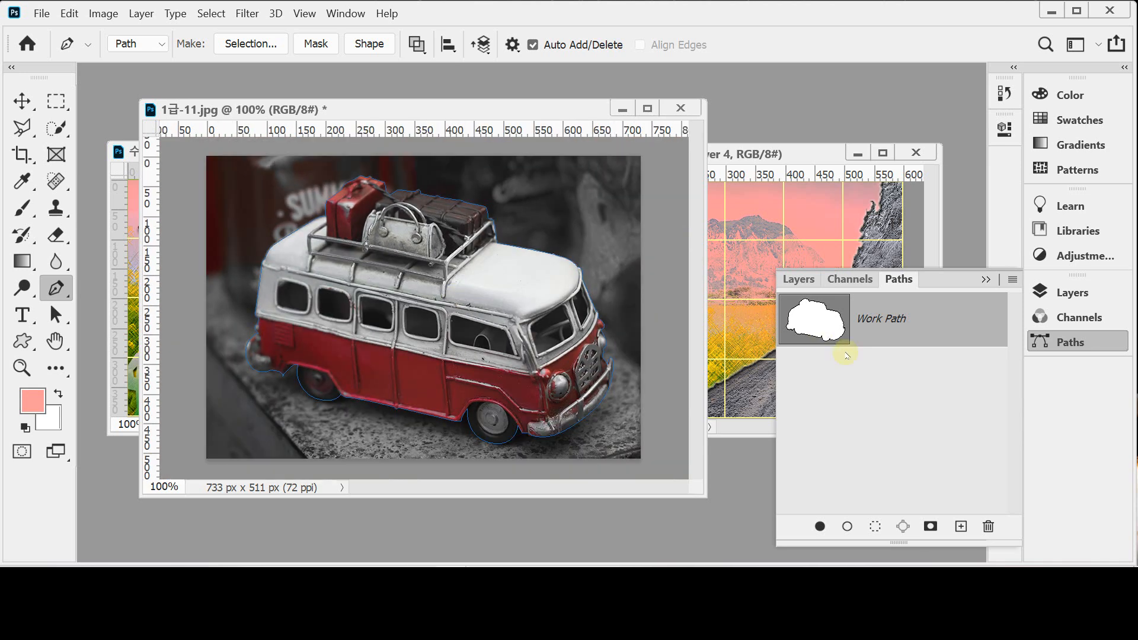
{"action": "left_click", "coordinate": [1069, 347]}
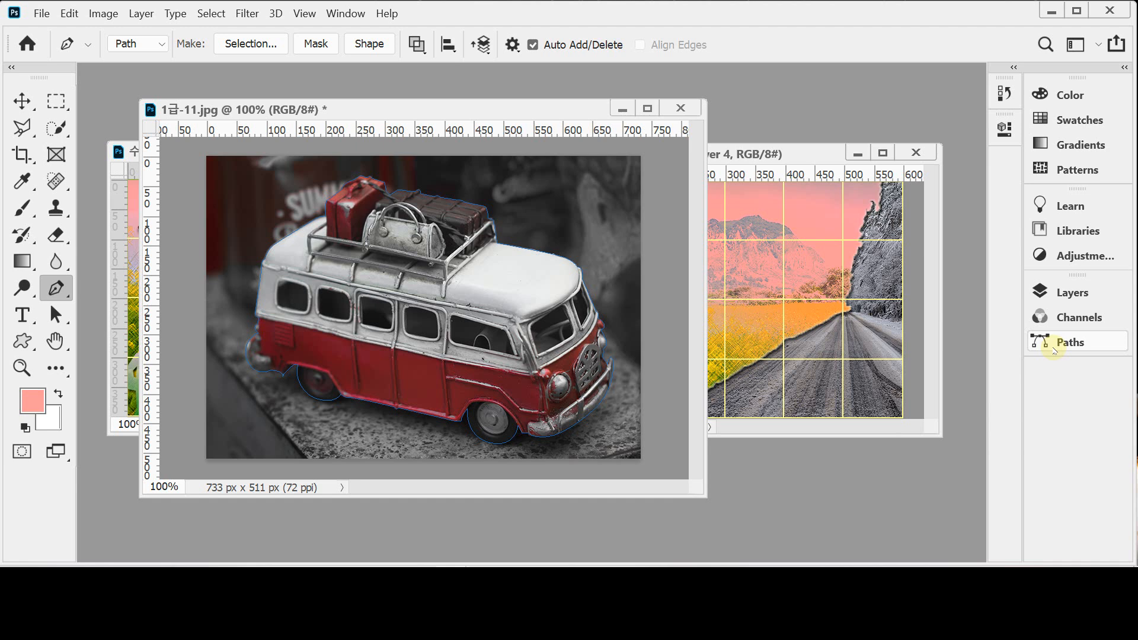
{"action": "key", "text": "ctrl+Return"}
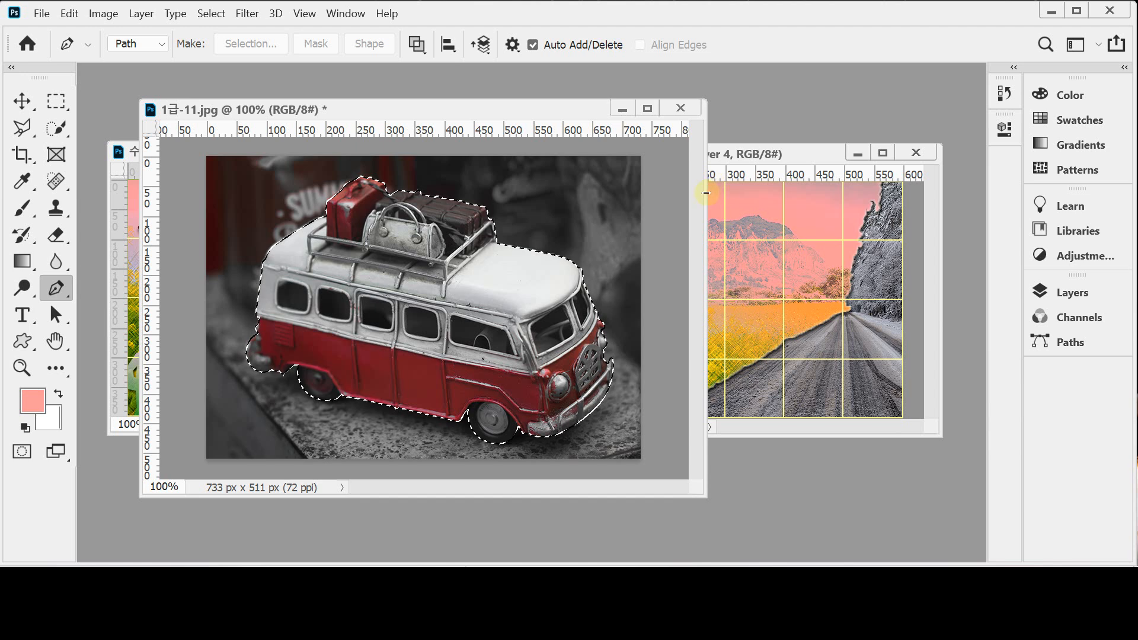
{"action": "left_click", "coordinate": [623, 110]}
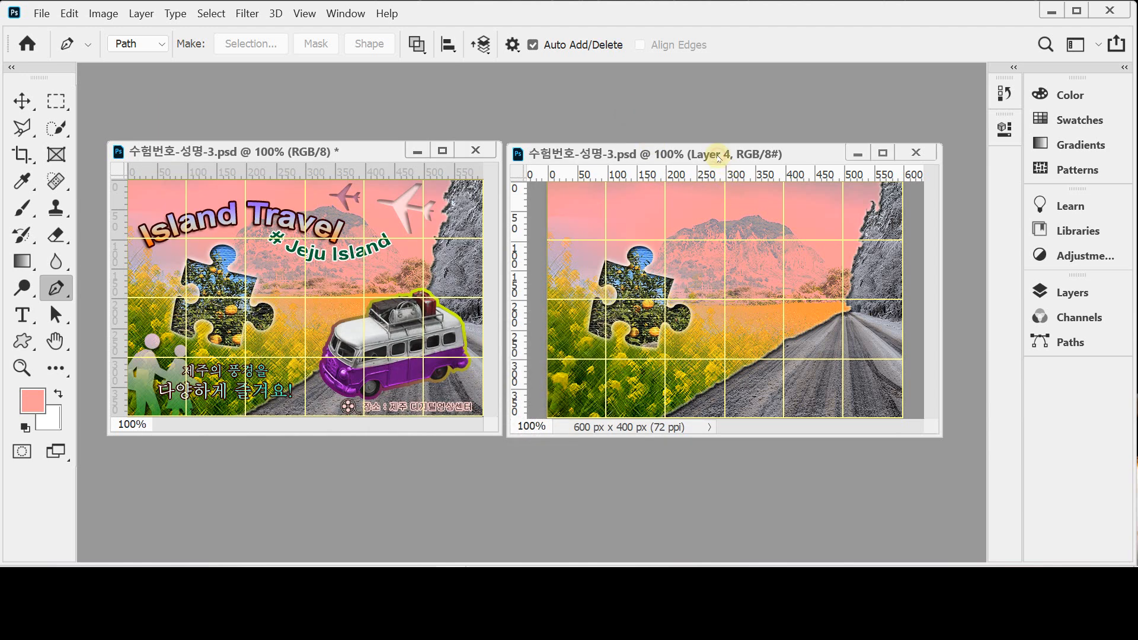
{"action": "key", "text": "ctrl+v"}
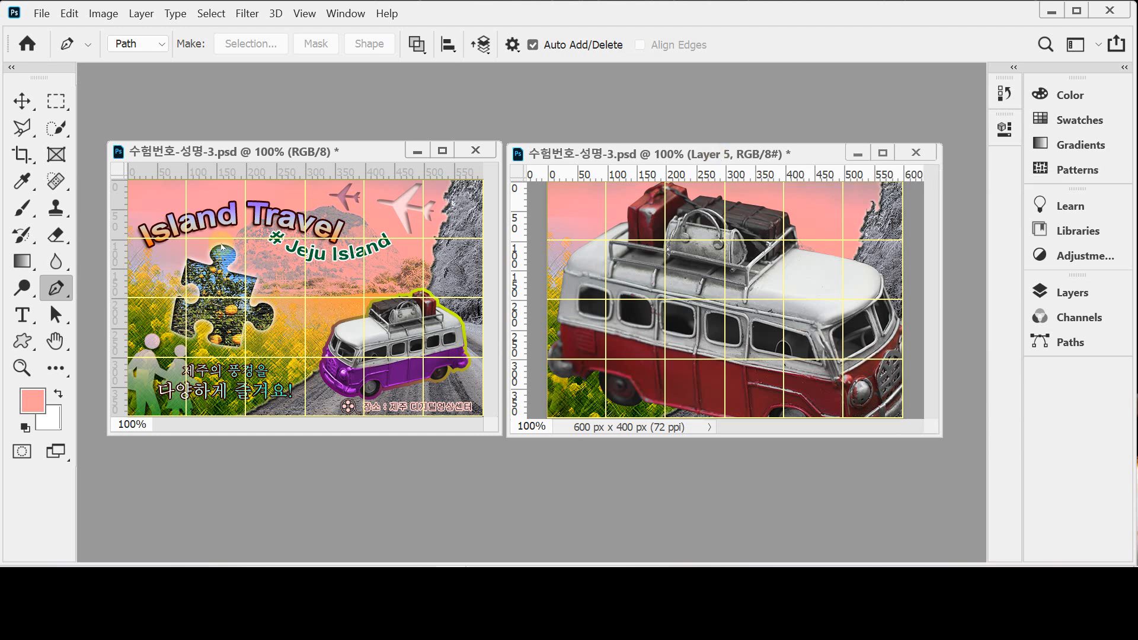
- Flip the pasted van horizontally with Free Transform and scale it down to about 46%
{"action": "left_click", "coordinate": [21, 101]}
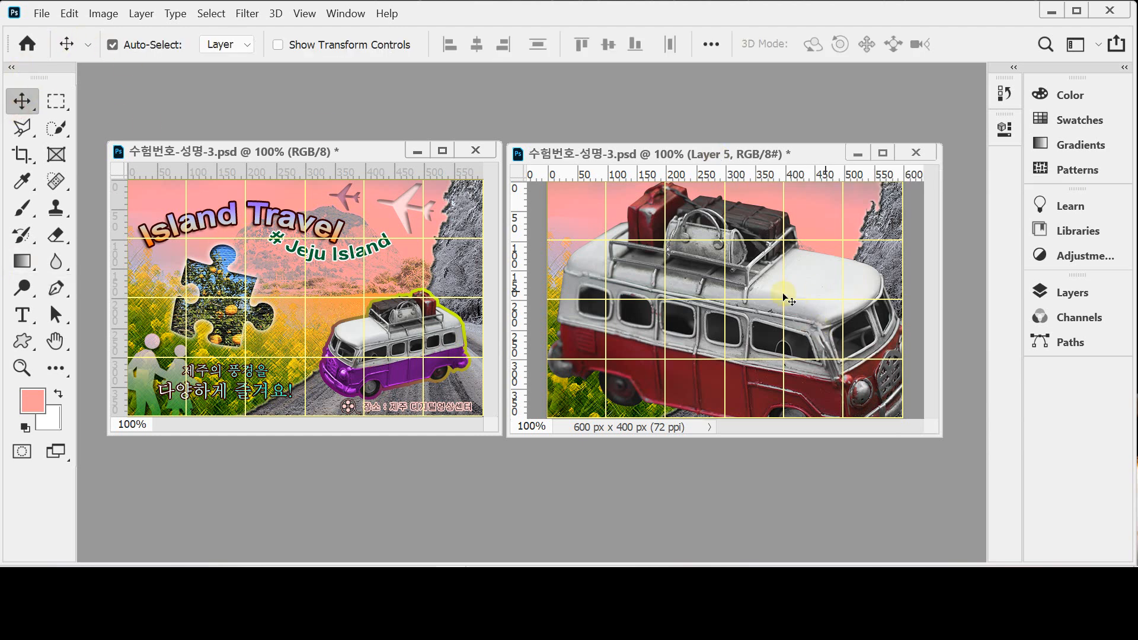
{"action": "key", "text": "ctrl+t"}
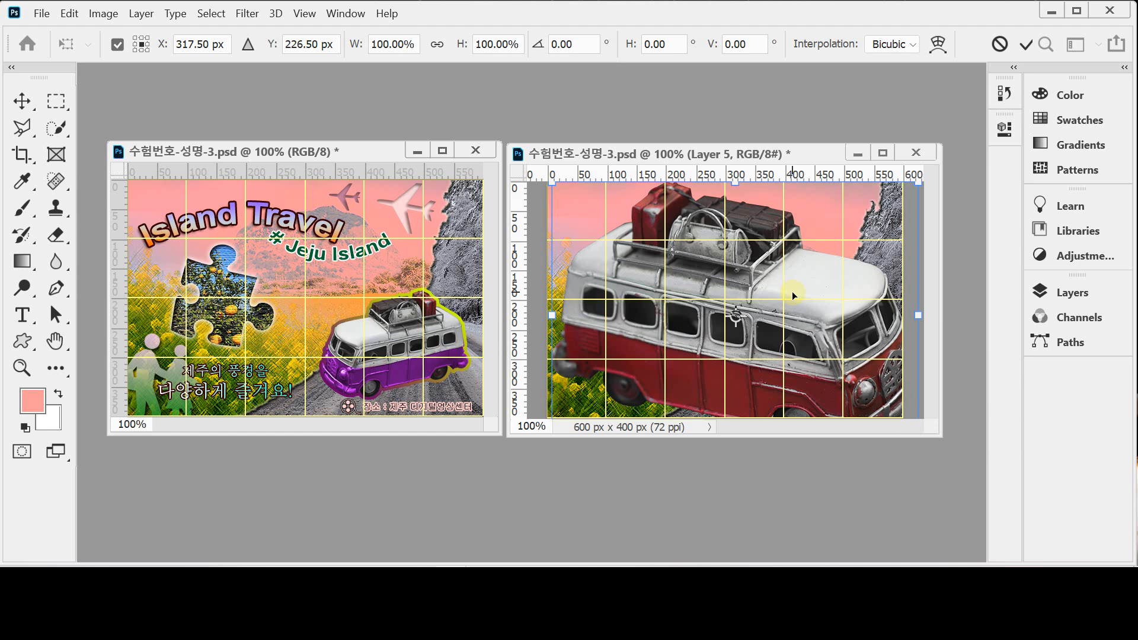
{"action": "right_click", "coordinate": [792, 291]}
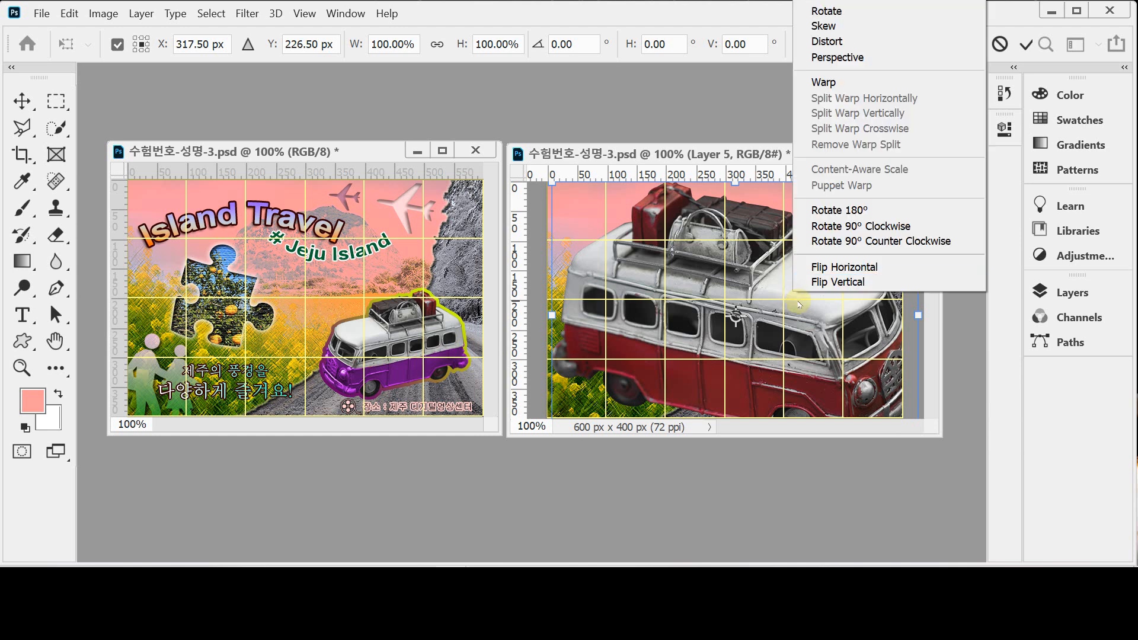
{"action": "left_click", "coordinate": [846, 267]}
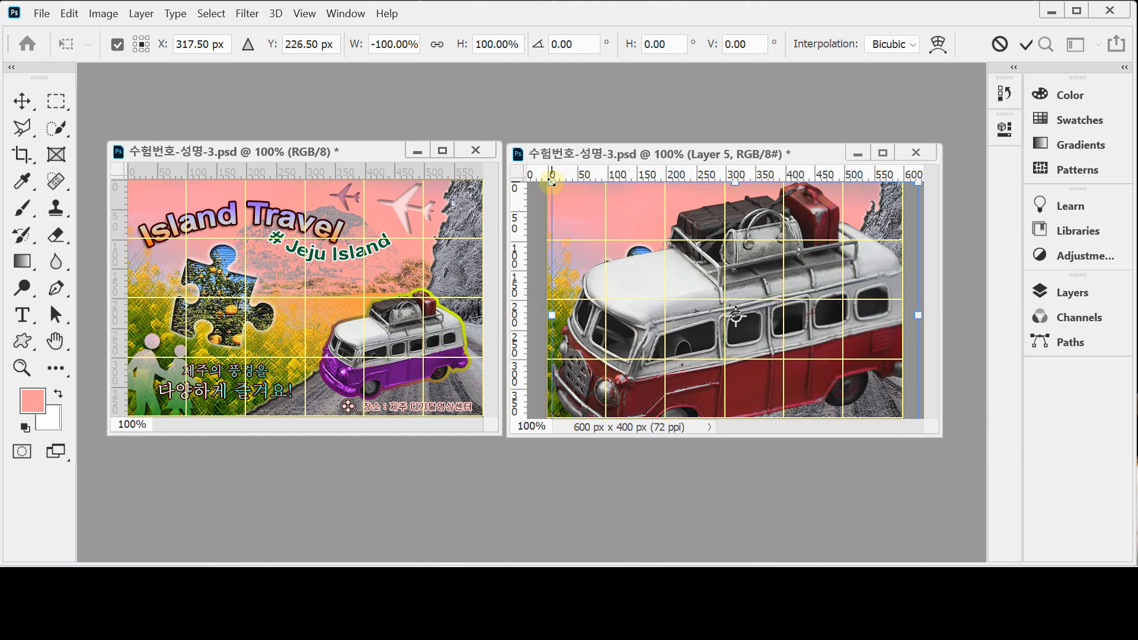
{"action": "left_click_drag", "start_coordinate": [552, 182], "coordinate": [751, 326]}
{"action": "left_click_drag", "start_coordinate": [833, 366], "coordinate": [717, 312]}
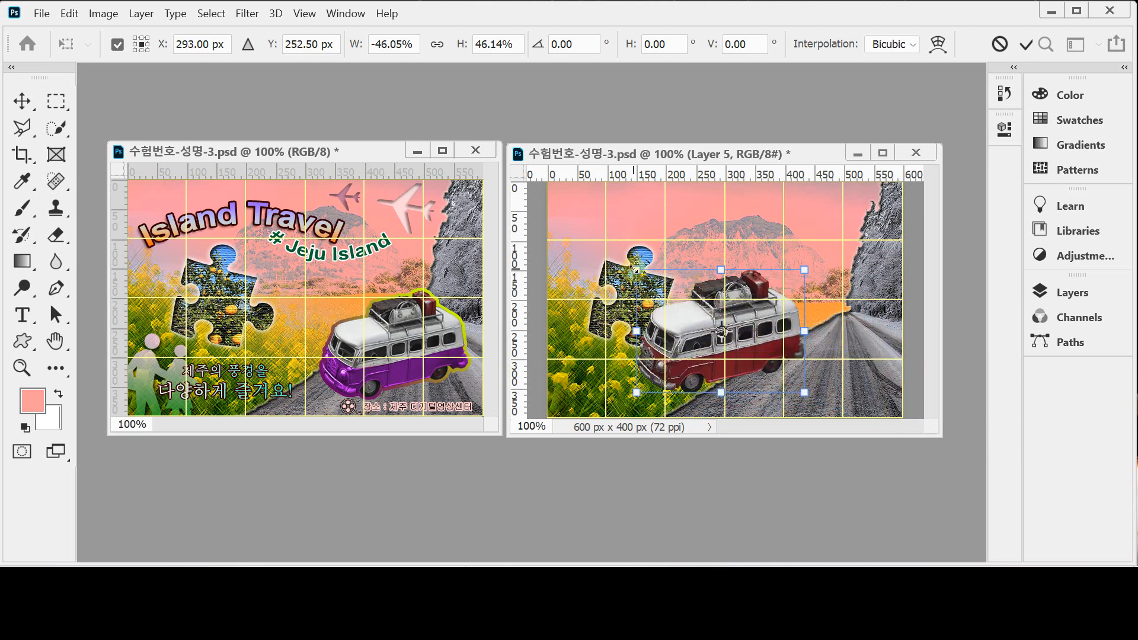
- Scale the van to about 39.5%, place it on the road at about X 447.5, Y 279.5 px, and save the document
{"action": "left_click_drag", "start_coordinate": [637, 270], "coordinate": [663, 283]}
{"action": "left_click_drag", "start_coordinate": [771, 349], "coordinate": [837, 339]}
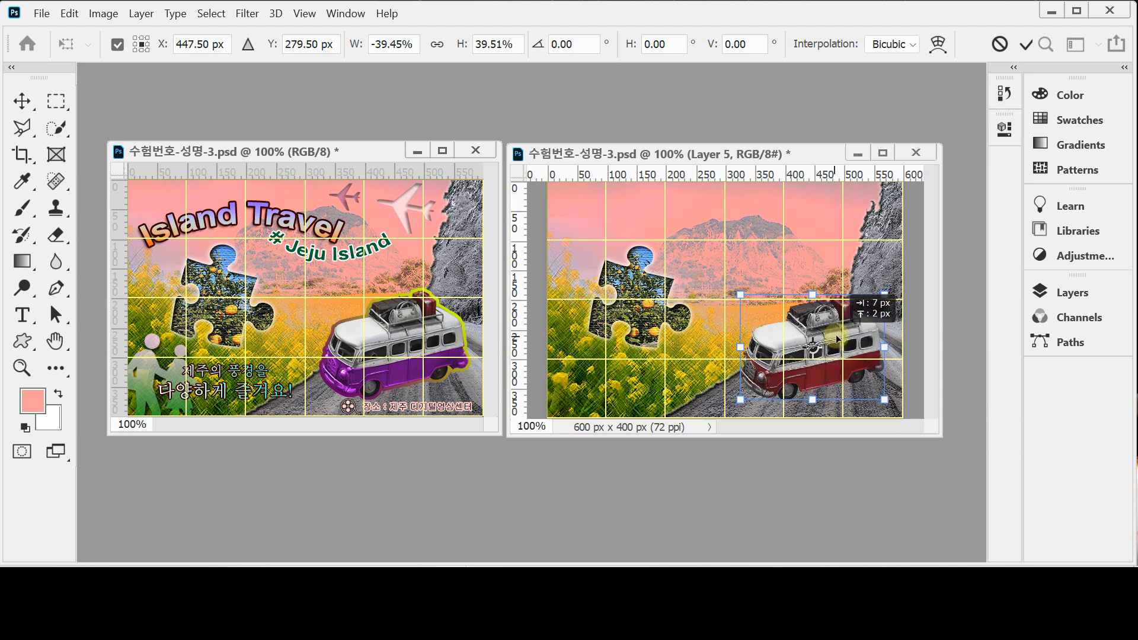
{"action": "double_click", "coordinate": [835, 339]}
{"action": "key", "text": "ctrl+s"}
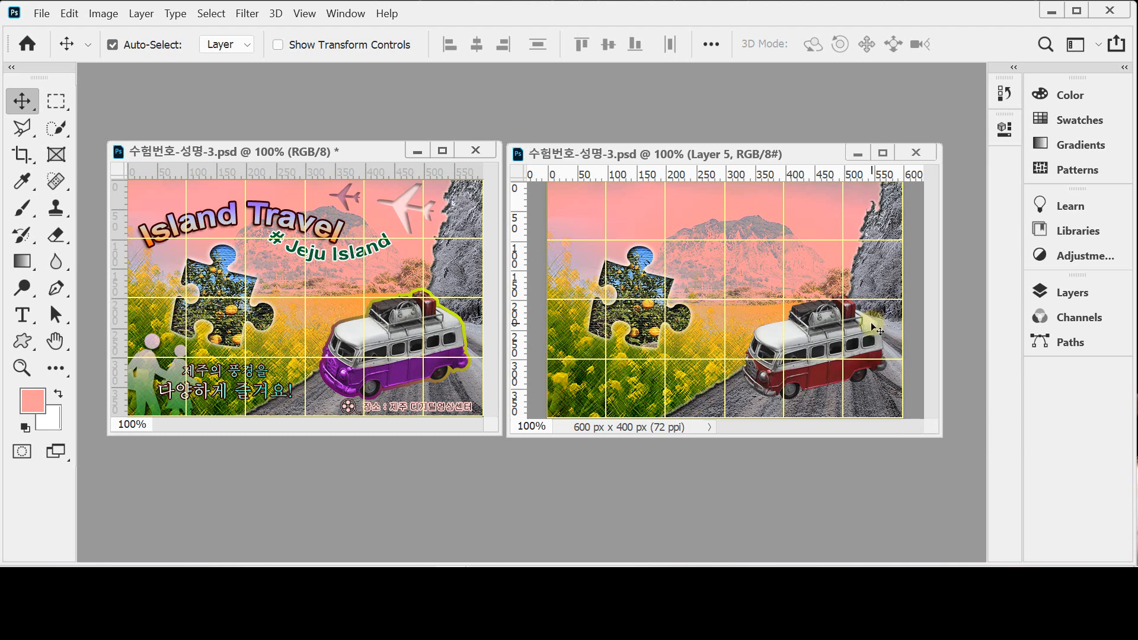
- Add a Stroke layer style with a size of 5 px to the van layer
{"action": "left_click_drag", "start_coordinate": [871, 324], "coordinate": [870, 354]}
{"action": "left_click", "coordinate": [1047, 297]}
{"action": "left_click", "coordinate": [826, 527]}
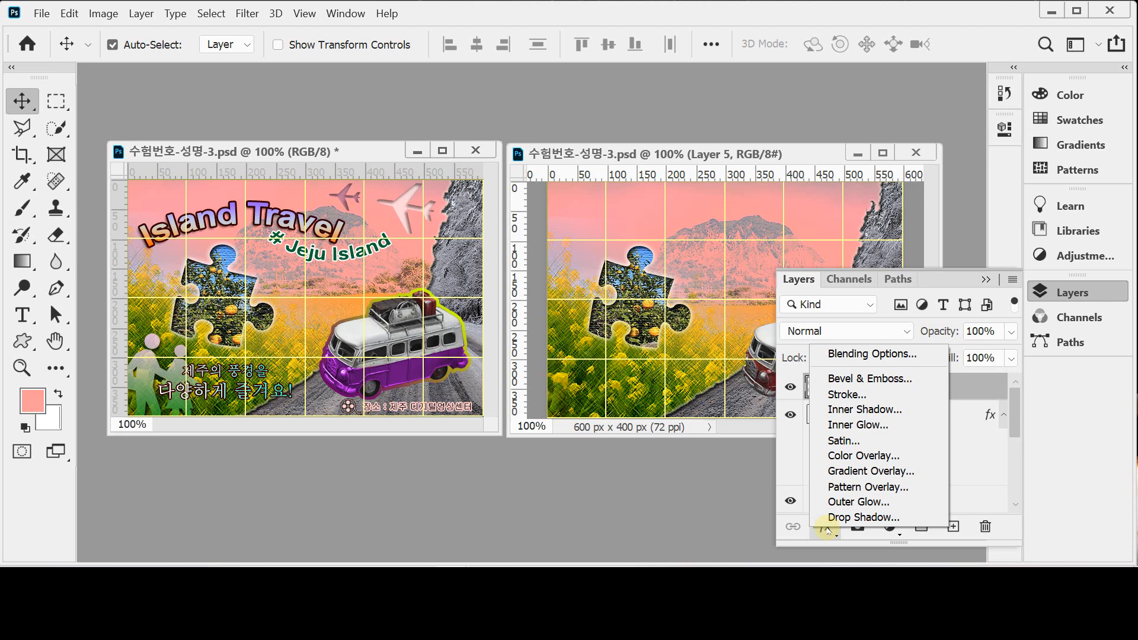
{"action": "left_click", "coordinate": [876, 399]}
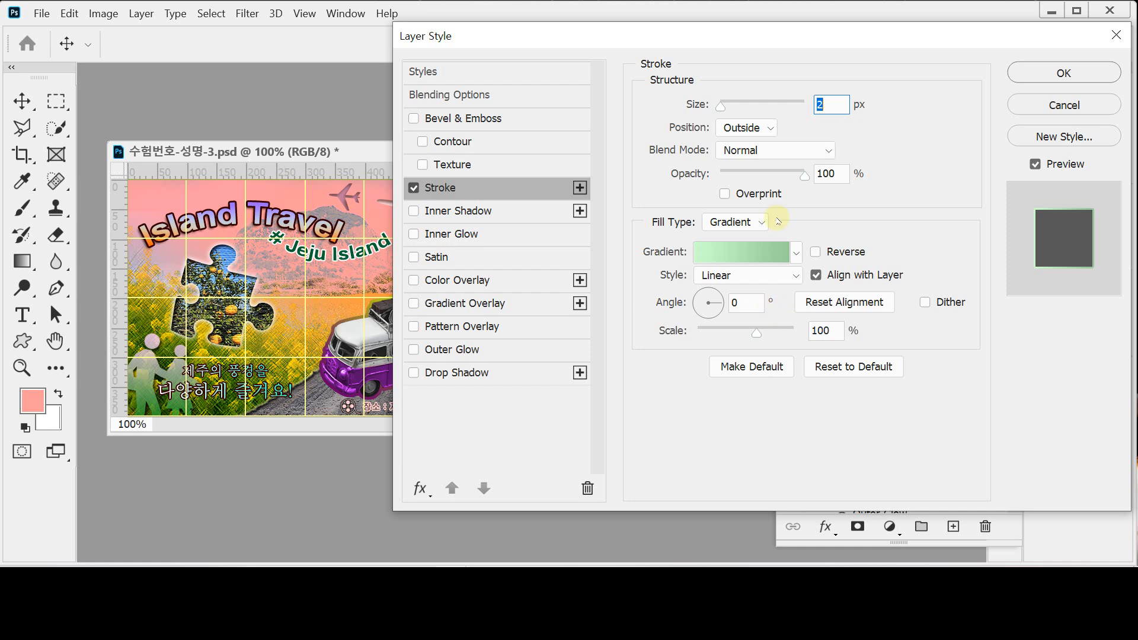
{"action": "type", "text": "5"}
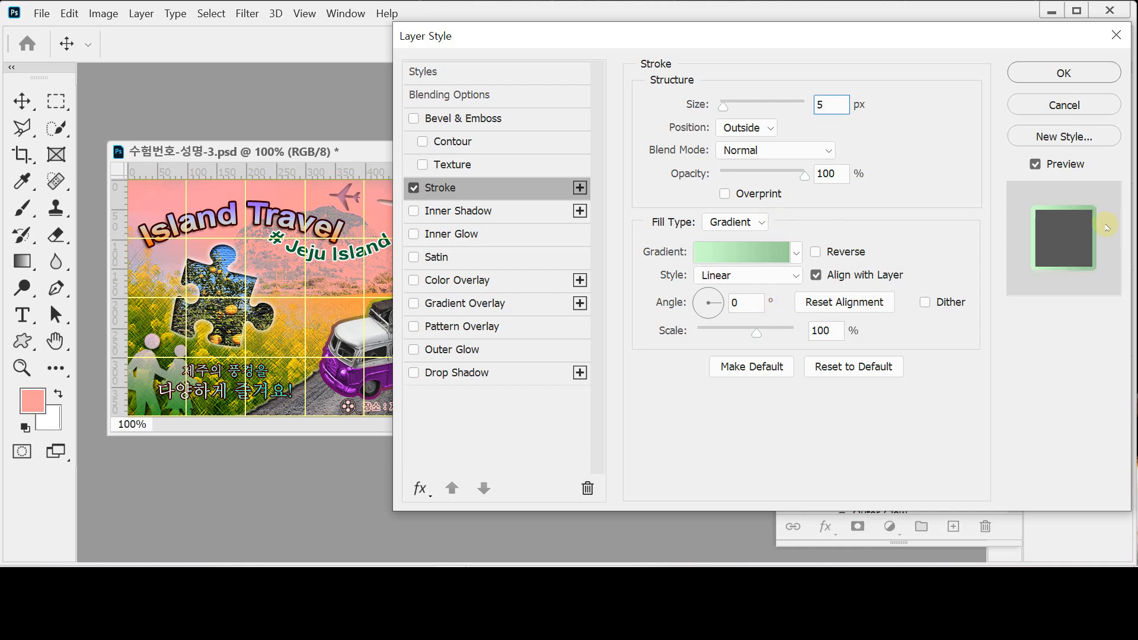
- Set the stroke gradient's start color to 606 (purple) and its end color to cf0 (yellow-green)
{"action": "left_click", "coordinate": [730, 252]}
{"action": "left_click", "coordinate": [553, 436]}
{"action": "double_click", "coordinate": [552, 440]}
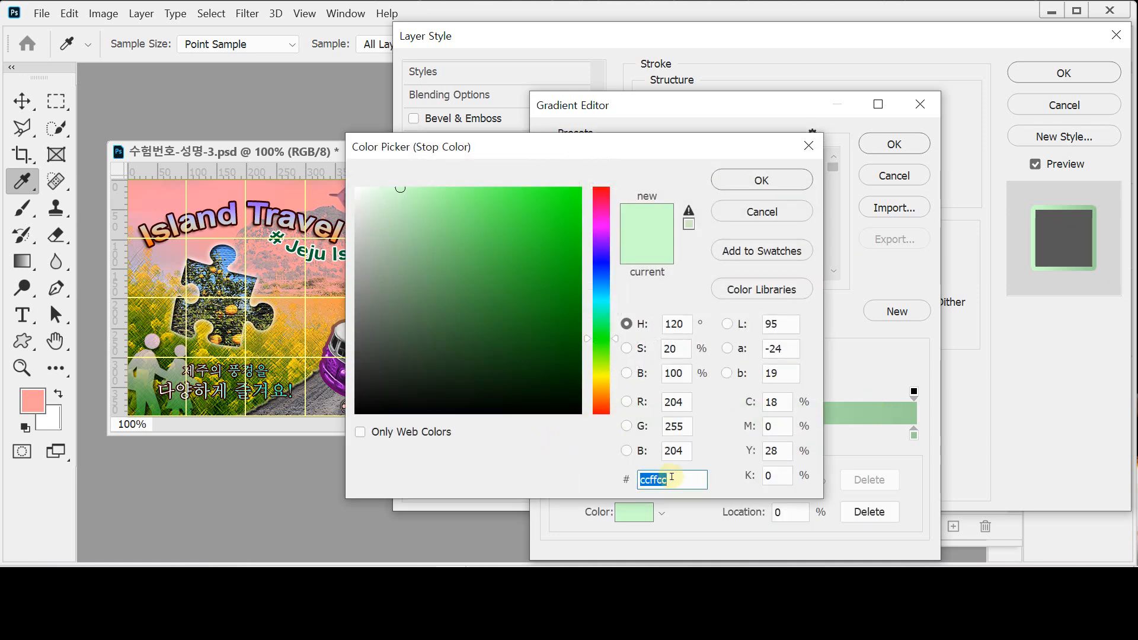
{"action": "type", "text": "606"}
{"action": "key", "text": "Return"}
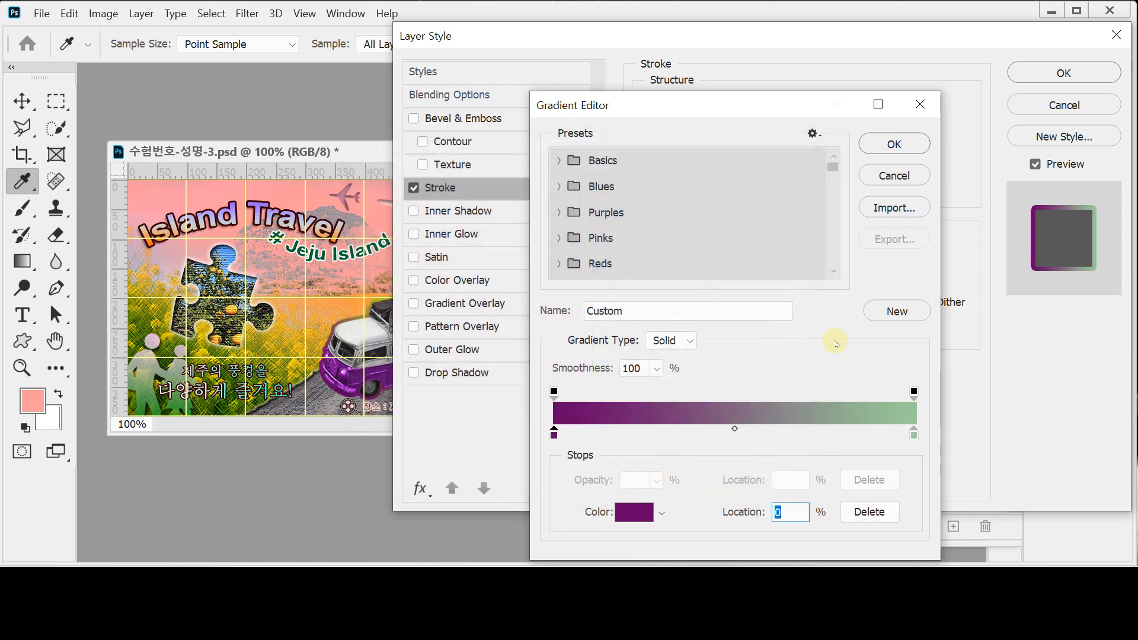
{"action": "double_click", "coordinate": [913, 435]}
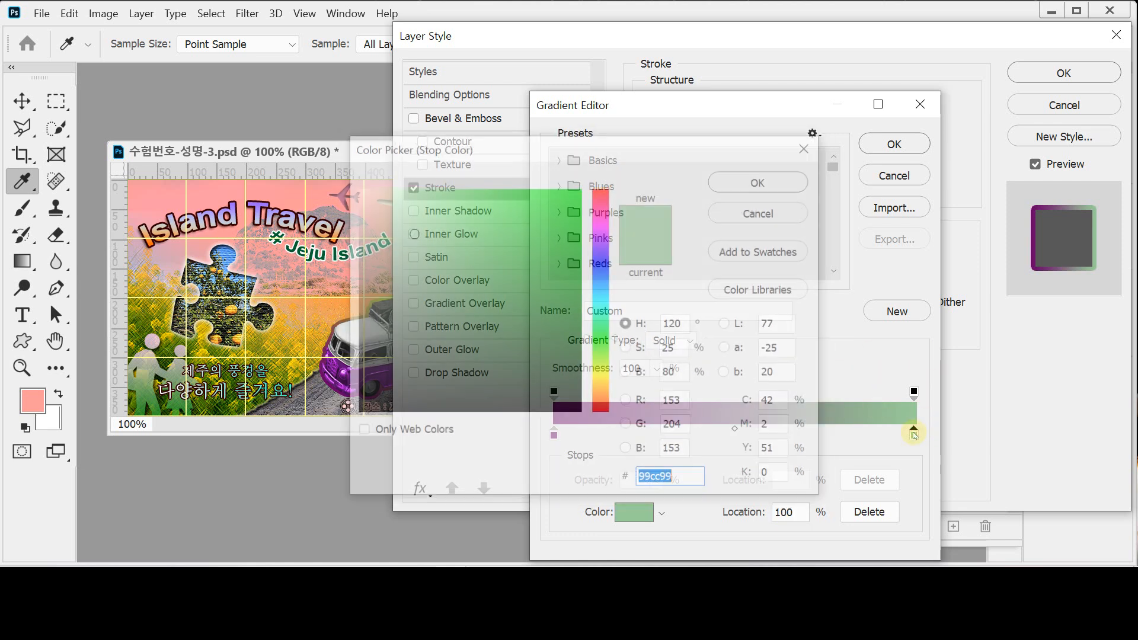
{"action": "type", "text": "c"}
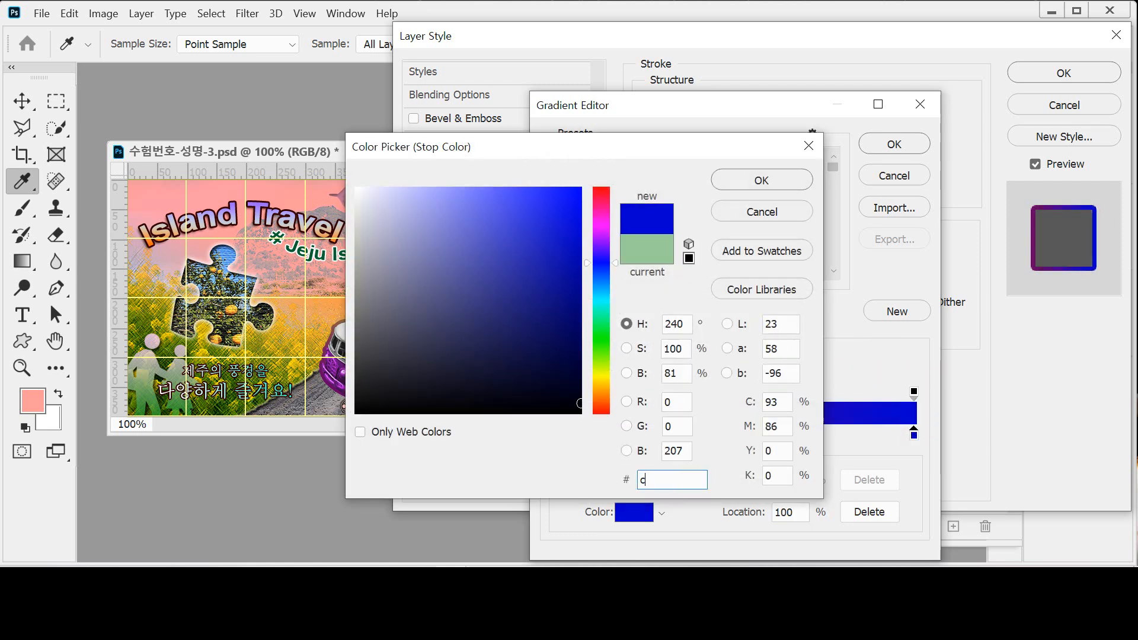
{"action": "type", "text": "f0"}
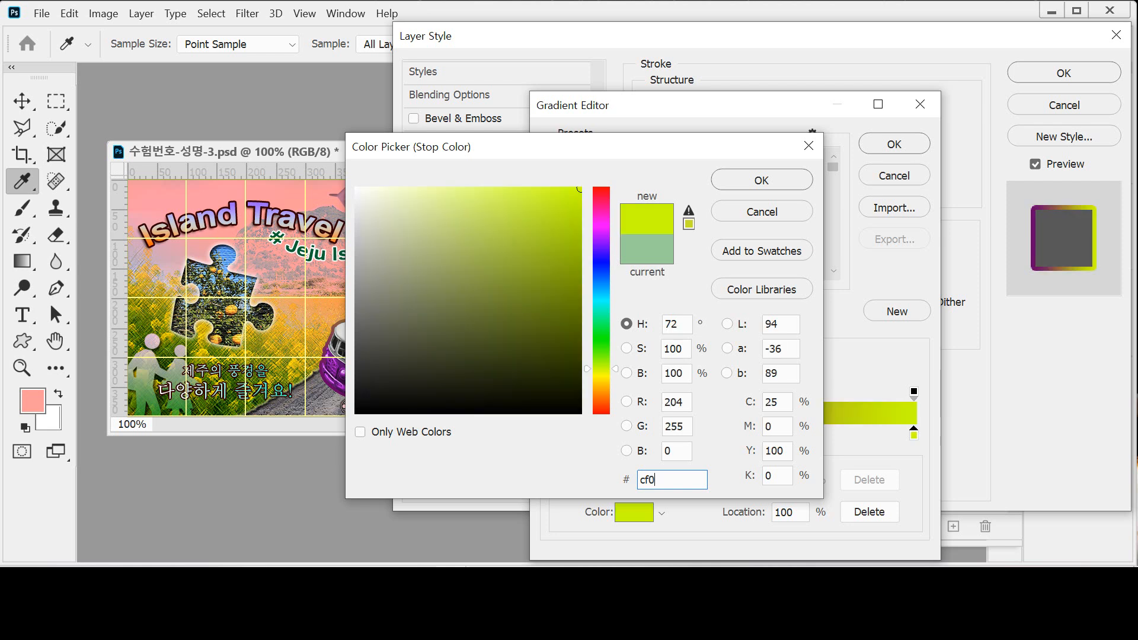
{"action": "key", "text": "Return"}
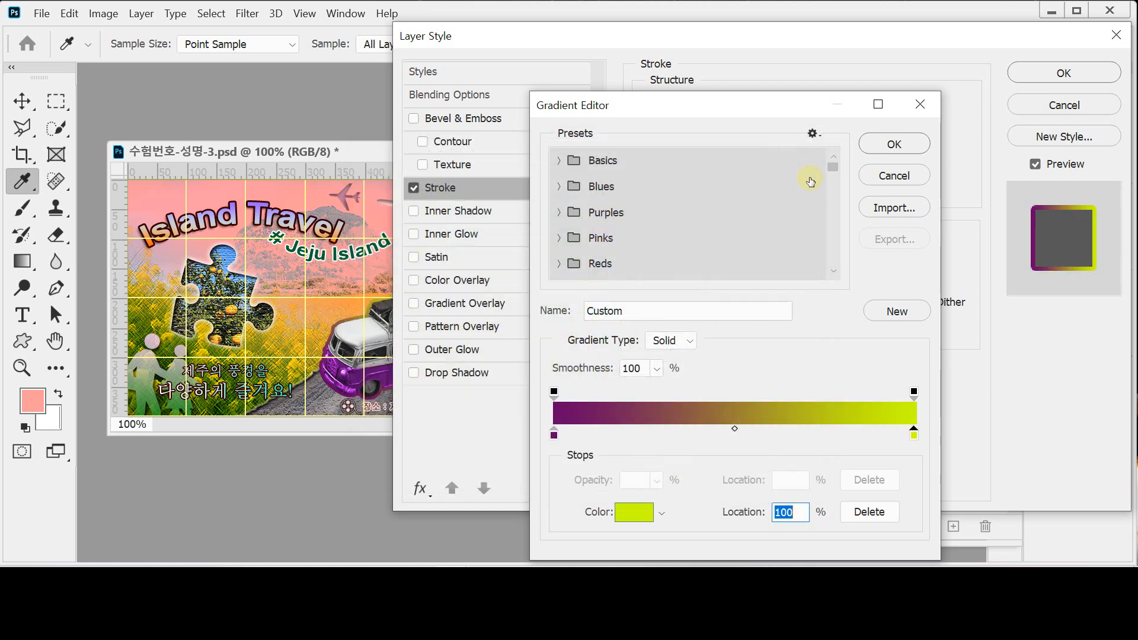
{"action": "left_click", "coordinate": [894, 143]}
- Set the stroke gradient's angle to 54°, apply the layer style, and save the document
{"action": "left_click_drag", "start_coordinate": [582, 43], "coordinate": [638, 132]}
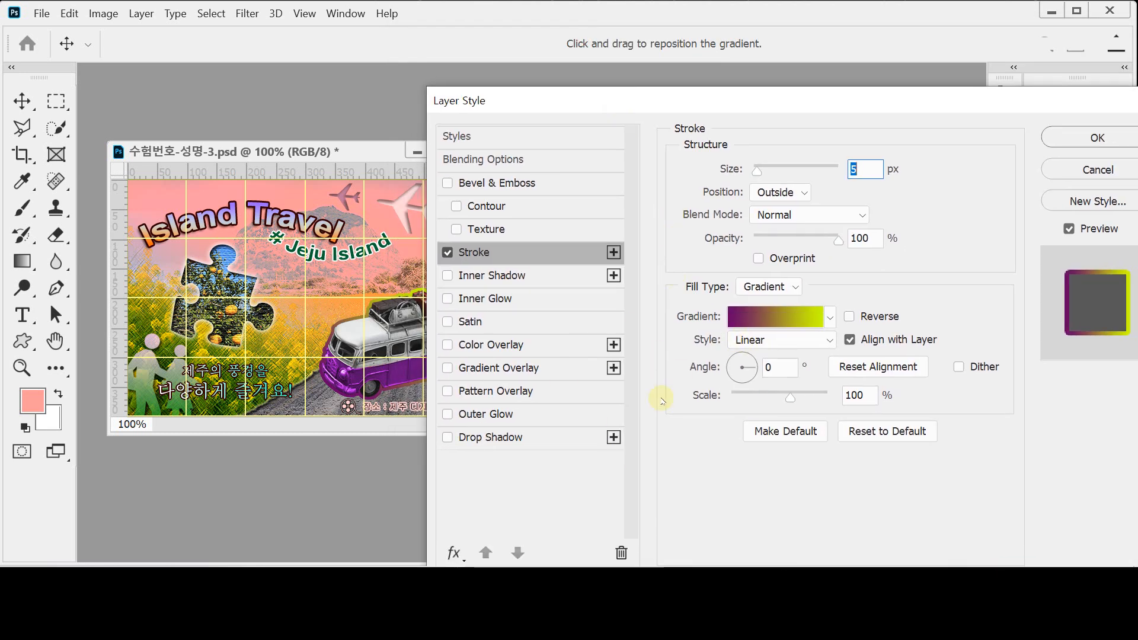
{"action": "left_click", "coordinate": [774, 370]}
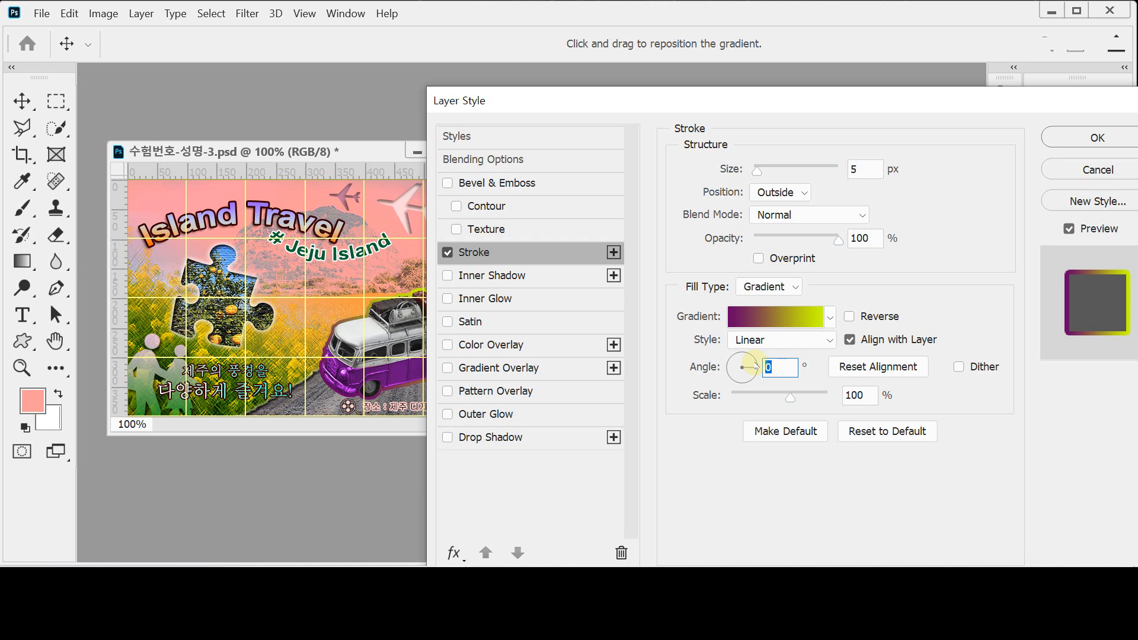
{"action": "type", "text": "54"}
{"action": "key", "text": "Return"}
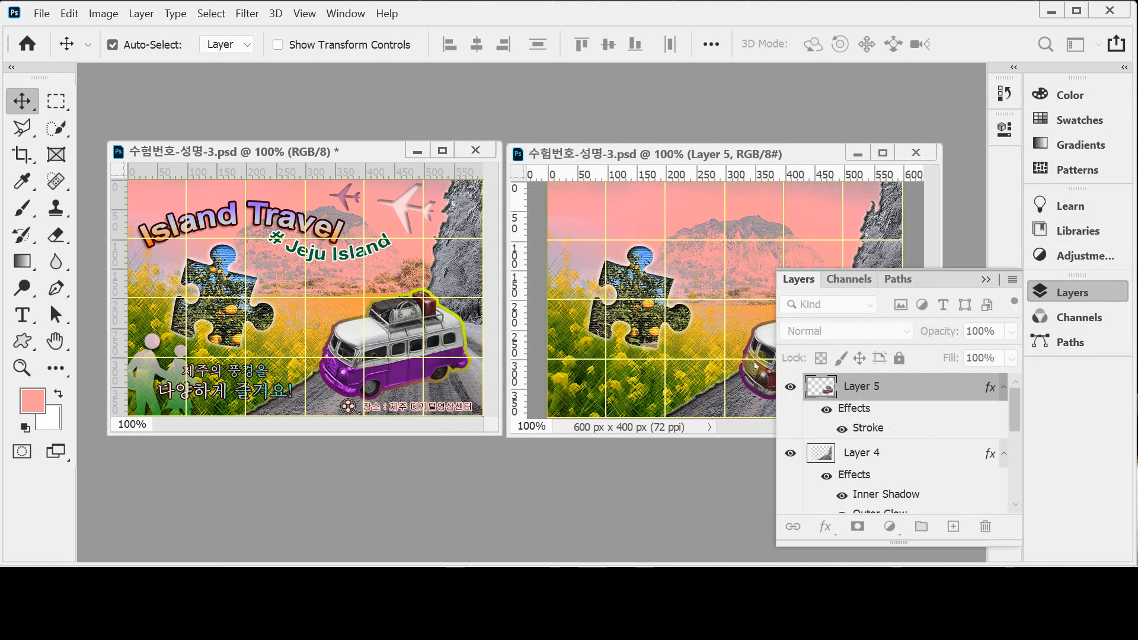
{"action": "left_click", "coordinate": [1059, 290]}
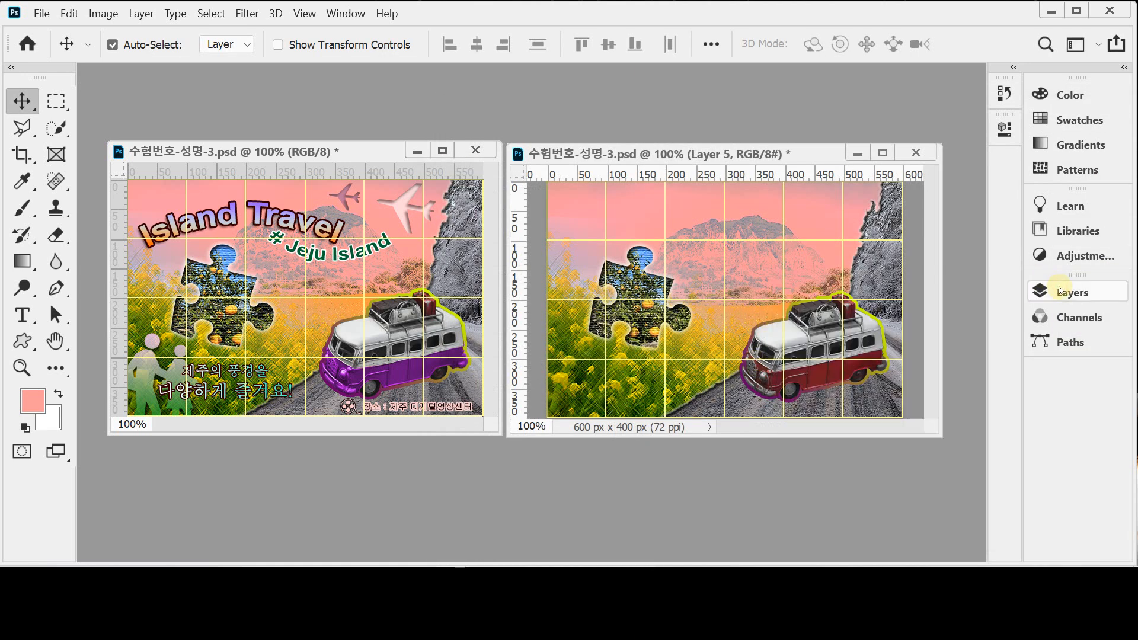
{"action": "key", "text": "ctrl+s"}
- Select the red lower body of the van with the Quick Selection tool
{"action": "left_click", "coordinate": [827, 368], "text": "ctrl"}
{"action": "left_click_drag", "start_coordinate": [823, 384], "coordinate": [768, 349]}
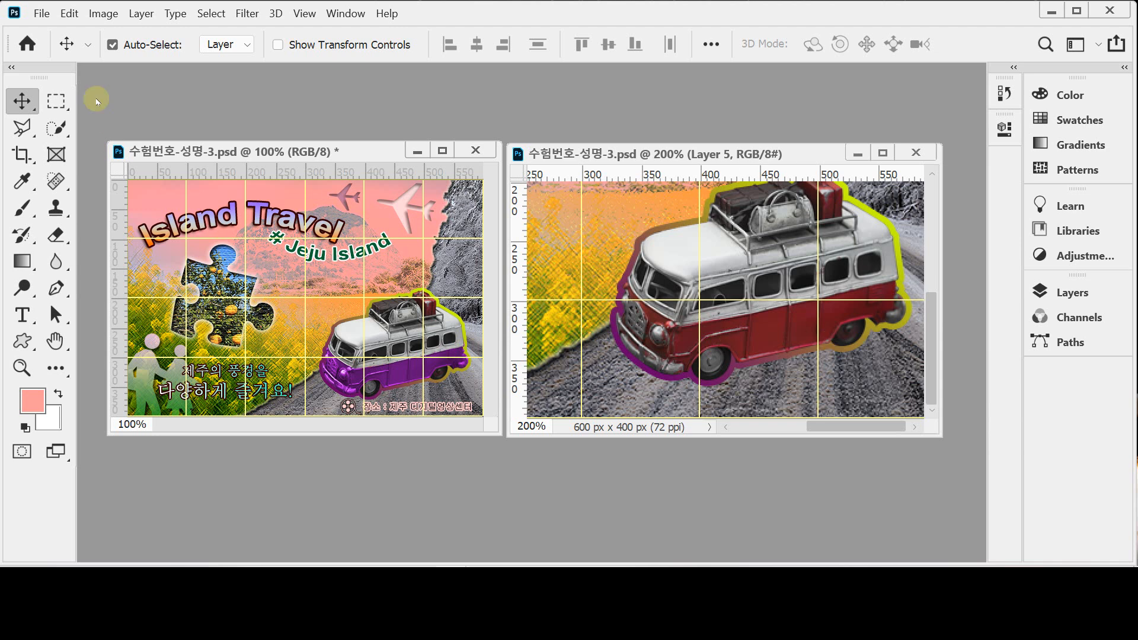
{"action": "left_click", "coordinate": [56, 127]}
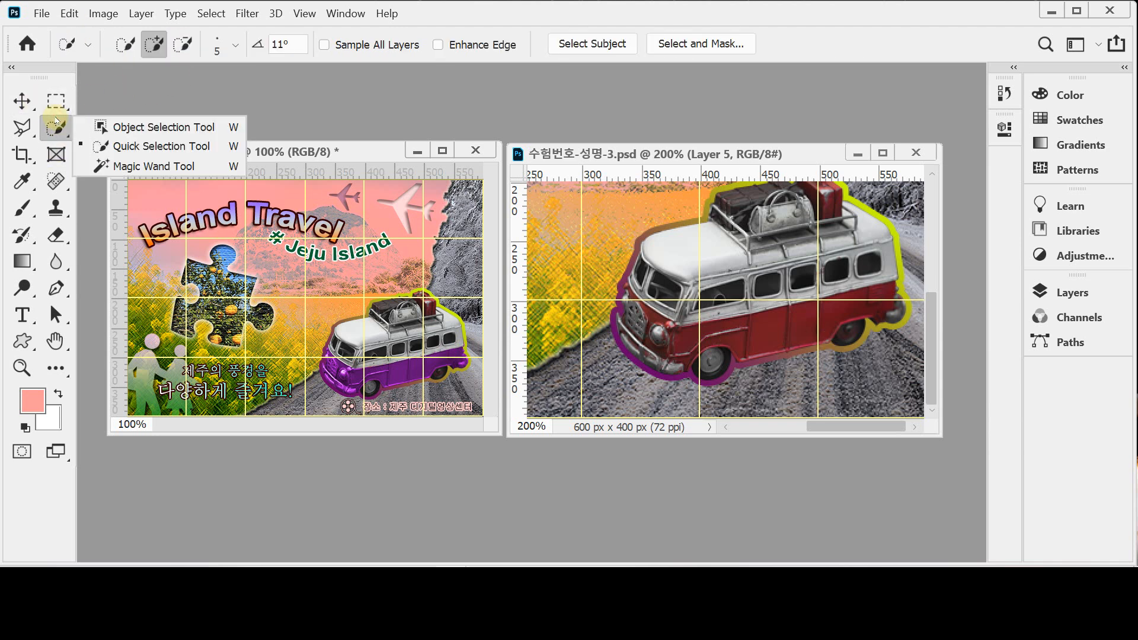
{"action": "left_click", "coordinate": [140, 146]}
{"action": "mouse_move", "coordinate": [654, 332]}
{"action": "left_mouse_down"}
{"action": "mouse_move", "coordinate": [699, 350]}
{"action": "mouse_move", "coordinate": [855, 314]}
{"action": "mouse_move", "coordinate": [900, 336]}
{"action": "mouse_move", "coordinate": [916, 327]}
{"action": "mouse_move", "coordinate": [746, 373]}
{"action": "mouse_move", "coordinate": [624, 324]}
{"action": "mouse_move", "coordinate": [654, 353]}
{"action": "mouse_move", "coordinate": [703, 371]}
{"action": "mouse_move", "coordinate": [668, 361]}
{"action": "mouse_move", "coordinate": [625, 292]}
{"action": "left_mouse_up"}
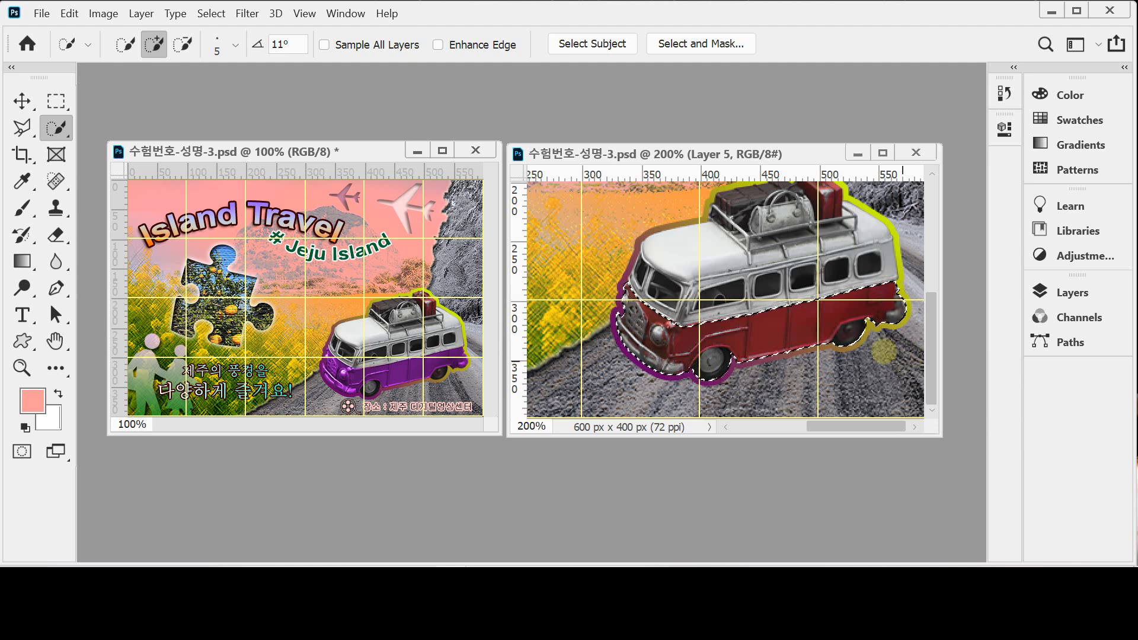
- Subtract the wheels from the selection of the van's lower body
{"action": "scroll", "coordinate": [725, 387], "scroll_direction": "up", "scroll_amount": 2}
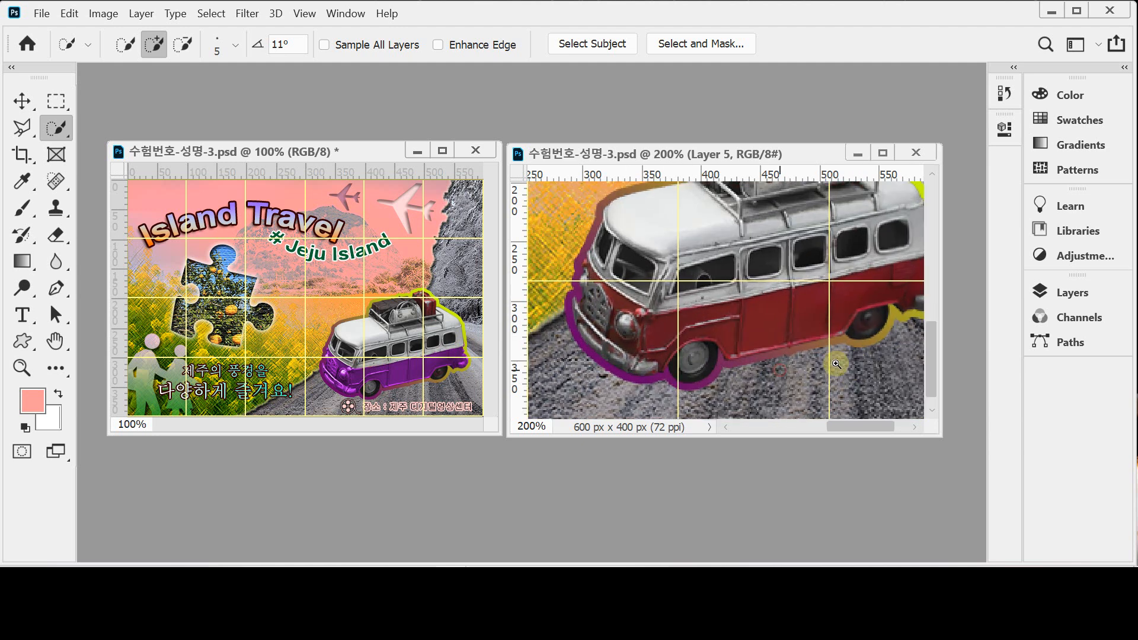
{"action": "mouse_move", "coordinate": [678, 391]}
{"action": "left_mouse_down"}
{"action": "mouse_move", "coordinate": [676, 358]}
{"action": "mouse_move", "coordinate": [668, 387]}
{"action": "mouse_move", "coordinate": [690, 338]}
{"action": "mouse_move", "coordinate": [711, 325]}
{"action": "mouse_move", "coordinate": [548, 304]}
{"action": "left_mouse_up"}
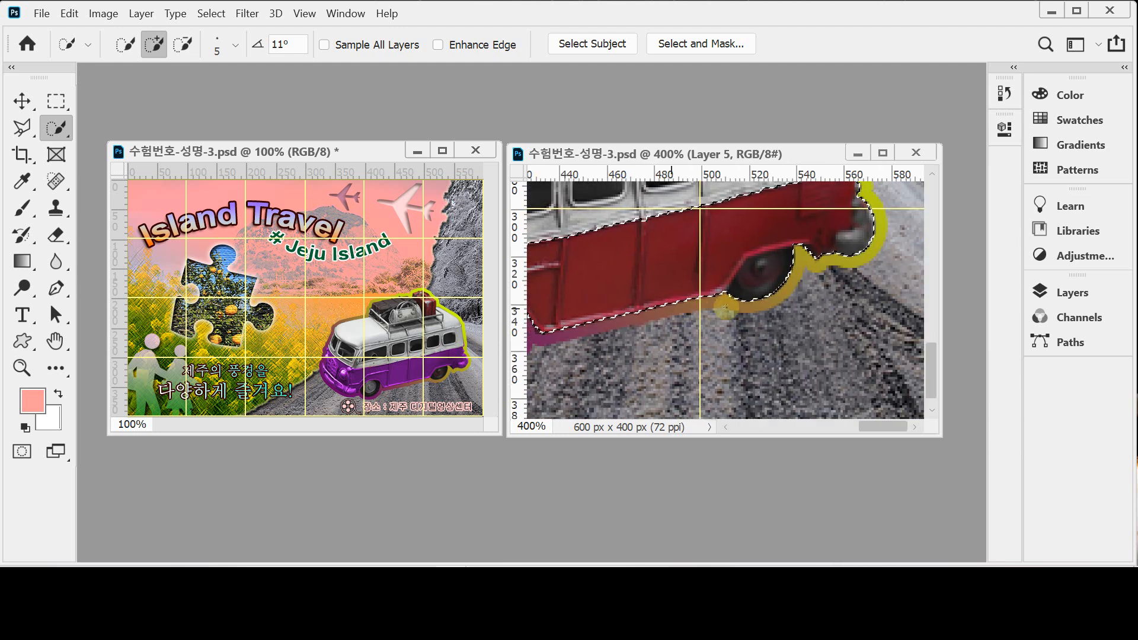
{"action": "left_click_drag", "start_coordinate": [751, 295], "coordinate": [768, 272]}
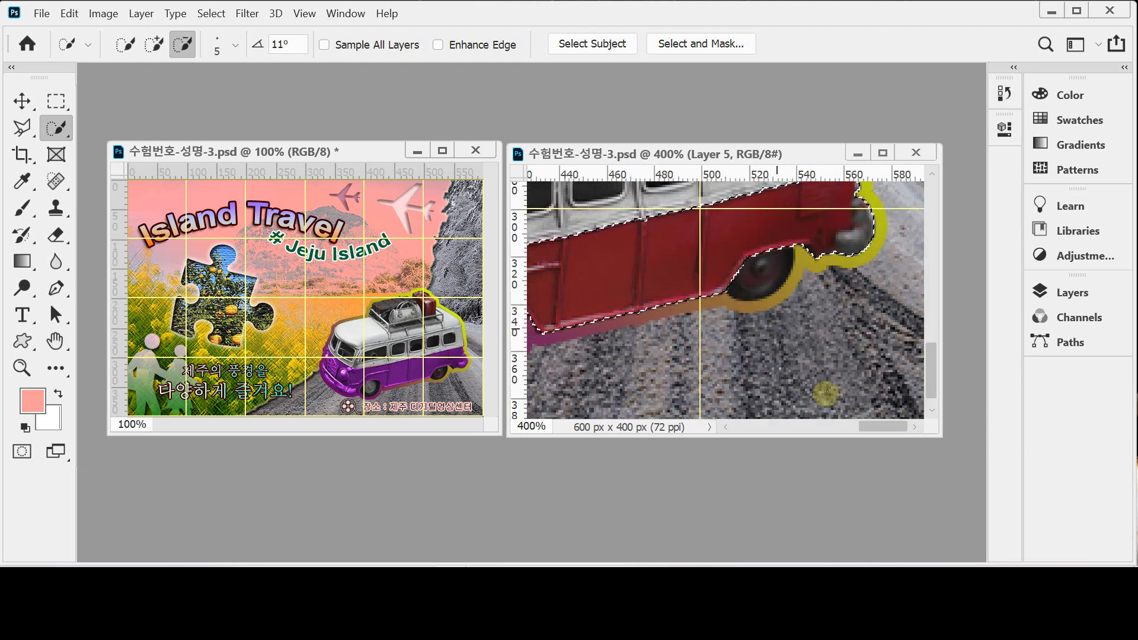
{"action": "key", "text": "alt"}
{"action": "left_click", "coordinate": [764, 323]}
{"action": "left_click", "coordinate": [745, 304]}
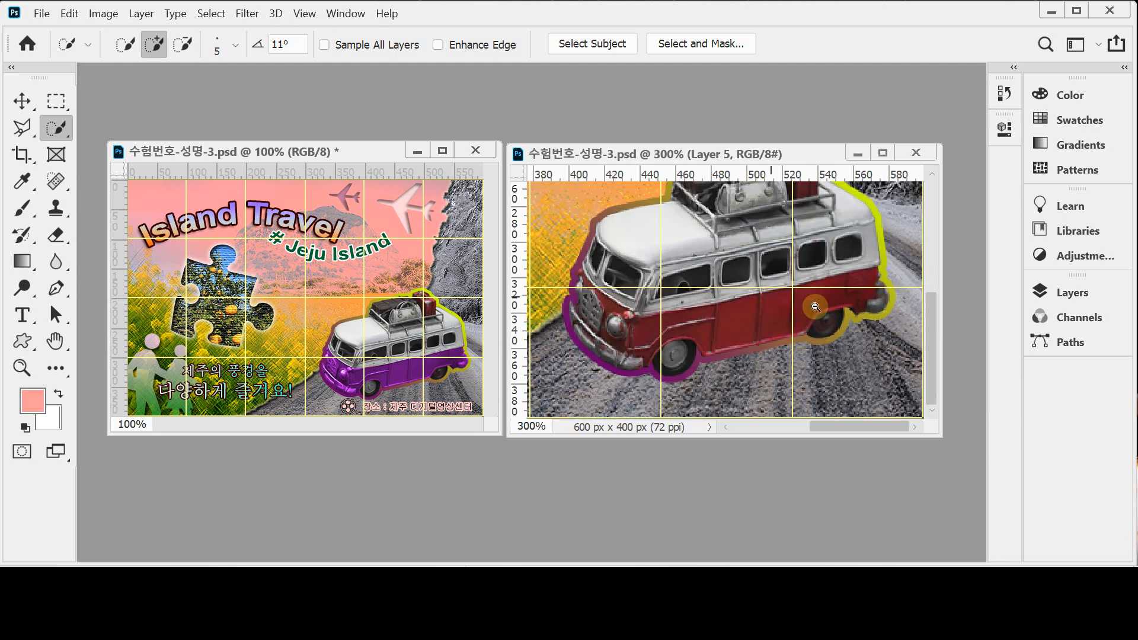
- Add a Hue/Saturation adjustment layer for the selected van body and turn on Colorize
{"action": "left_click", "coordinate": [1067, 293]}
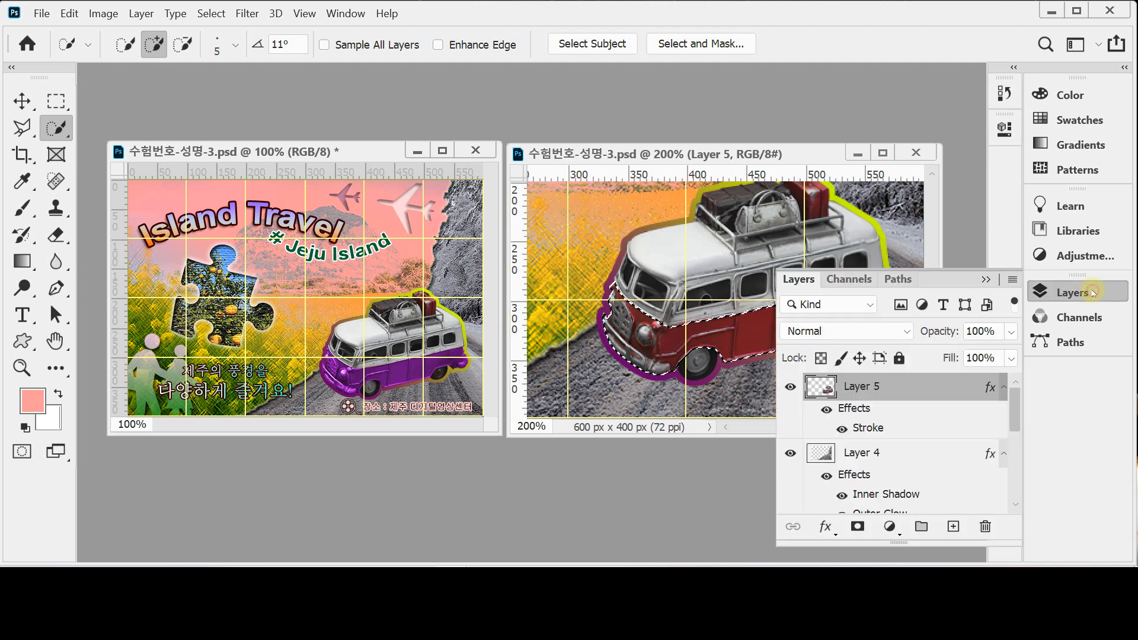
{"action": "left_click", "coordinate": [890, 527]}
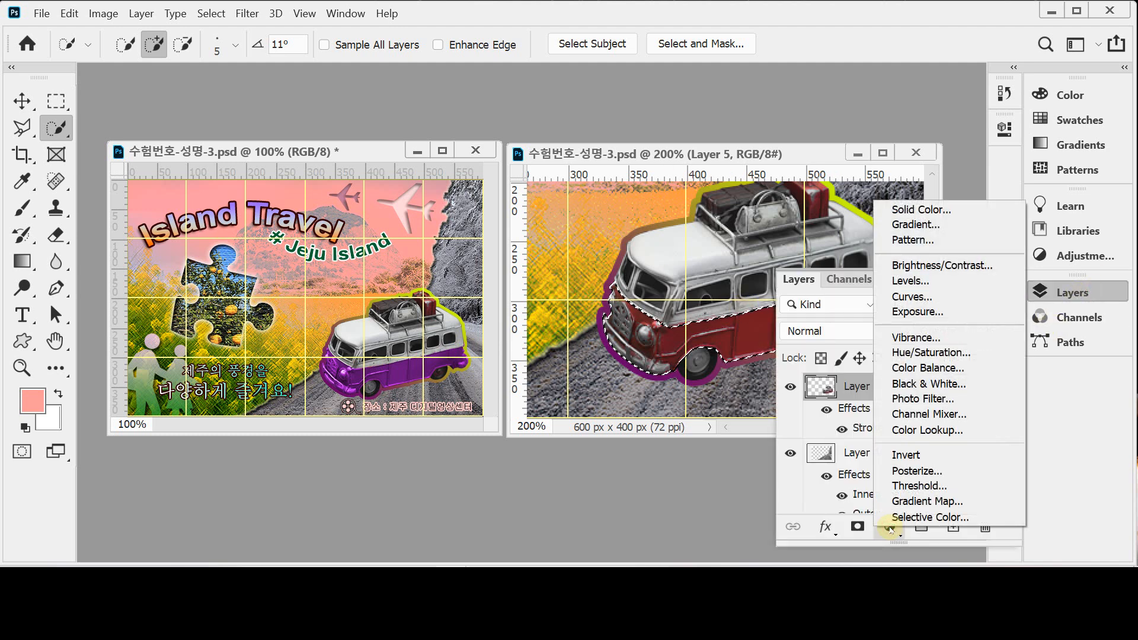
{"action": "left_click", "coordinate": [937, 353]}
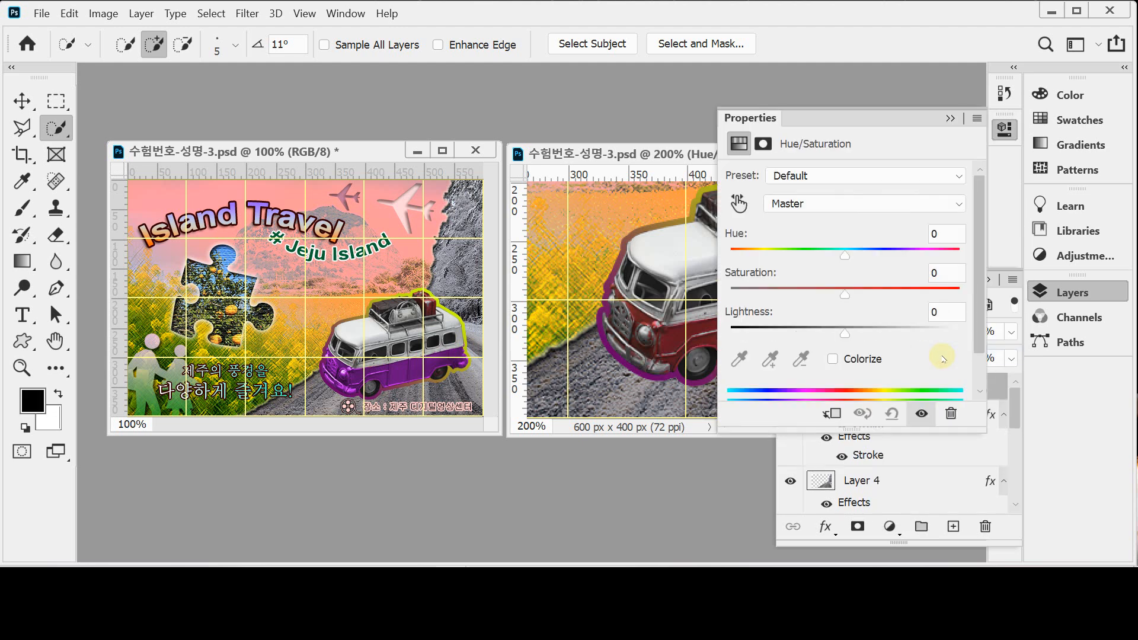
{"action": "left_click", "coordinate": [833, 360]}
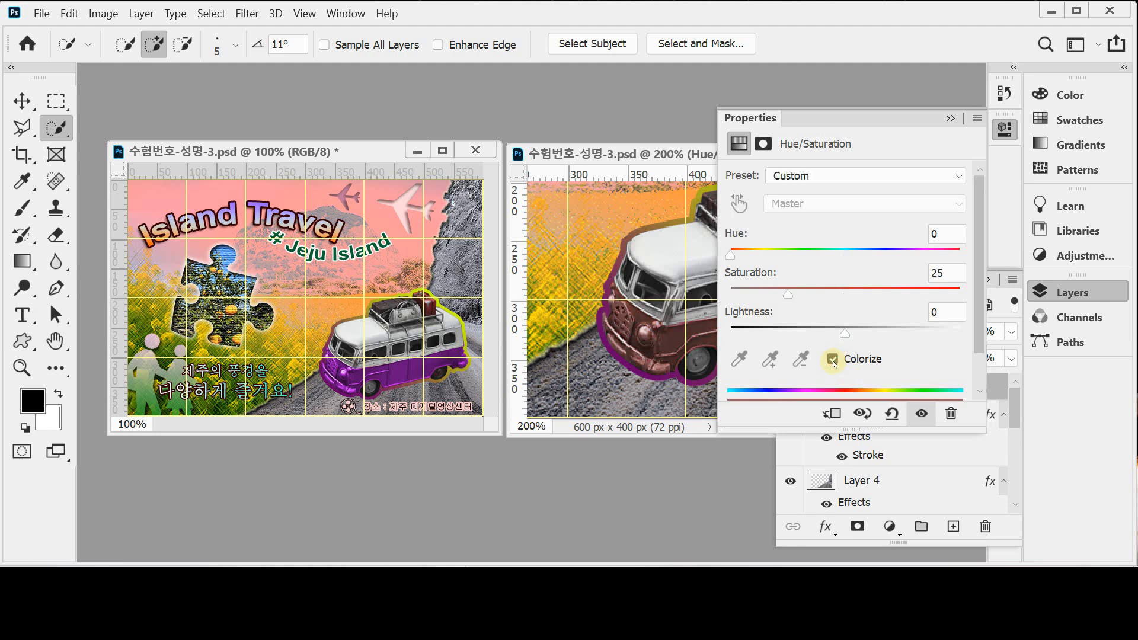
- Set the van adjustment's hue to 290 and saturation to 77, and close its settings
{"action": "left_click", "coordinate": [933, 253]}
{"action": "mouse_move", "coordinate": [933, 255]}
{"action": "left_mouse_down"}
{"action": "mouse_move", "coordinate": [761, 255]}
{"action": "mouse_move", "coordinate": [923, 258]}
{"action": "left_mouse_up"}
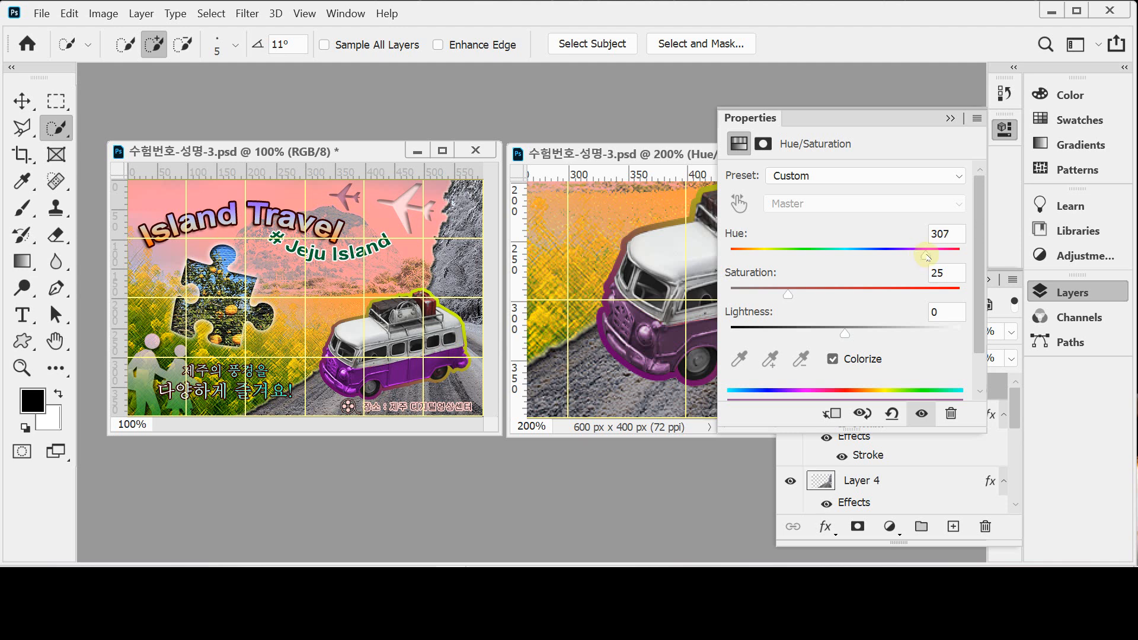
{"action": "left_click_drag", "start_coordinate": [881, 293], "coordinate": [907, 293]}
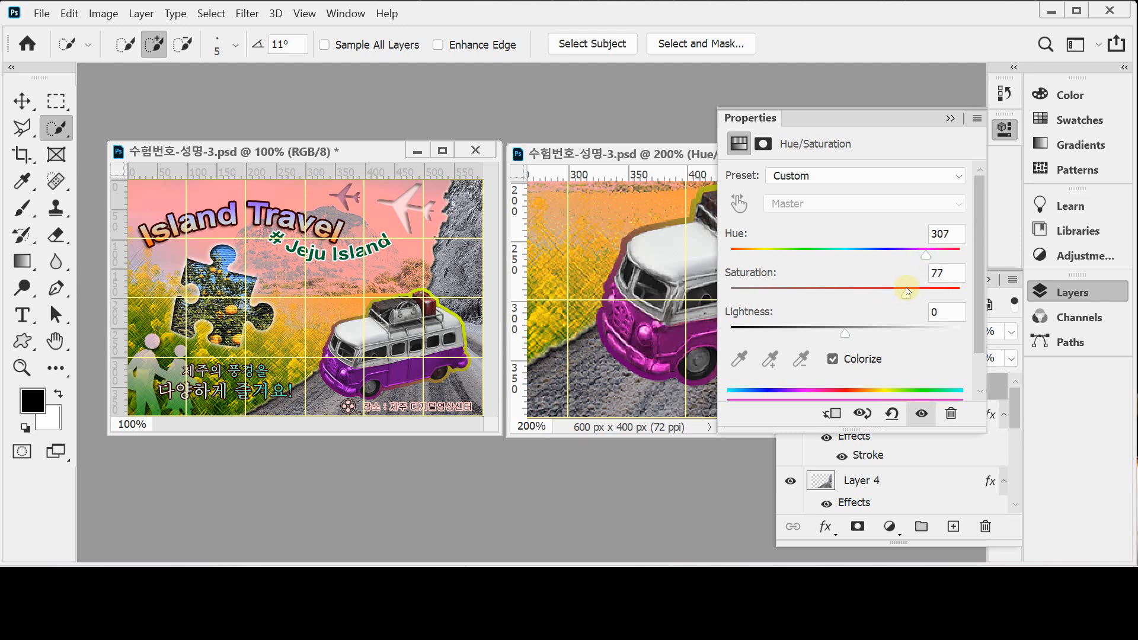
{"action": "left_click", "coordinate": [955, 237]}
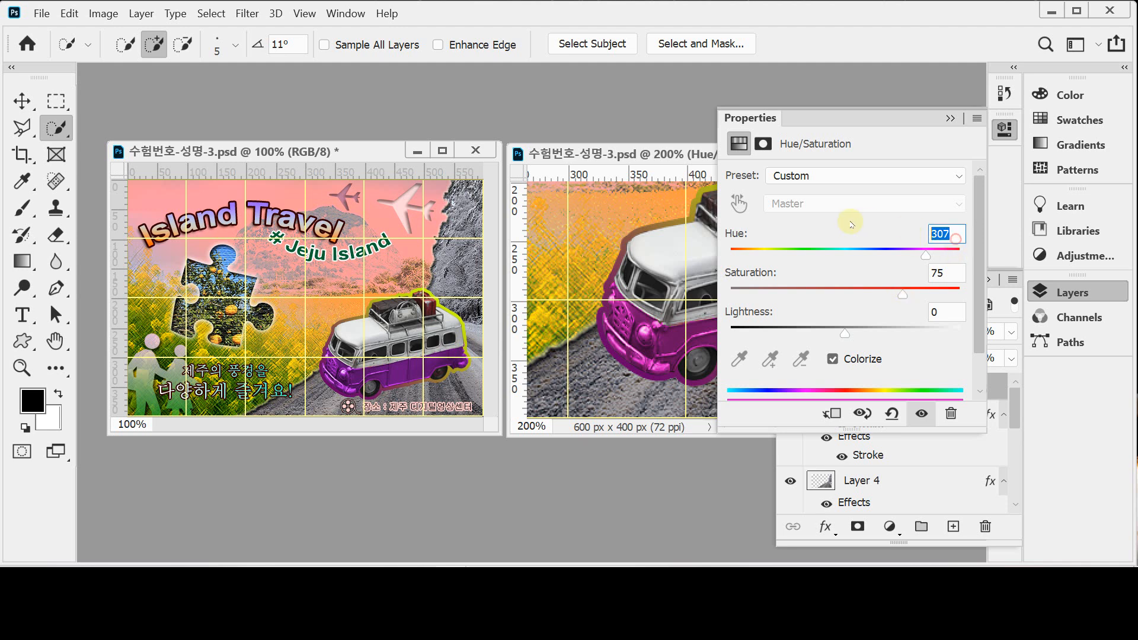
{"action": "type", "text": "290"}
{"action": "key", "text": "Tab"}
{"action": "type", "text": "77"}
{"action": "key", "text": "Return"}
{"action": "key", "text": "Tab"}
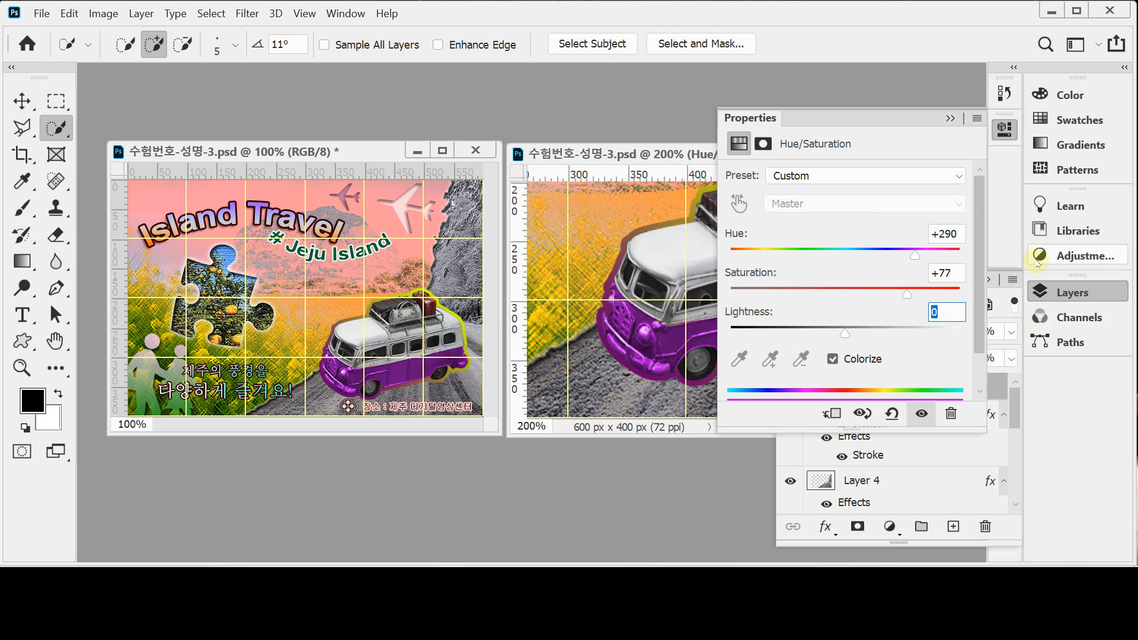
{"action": "left_click", "coordinate": [1063, 292]}
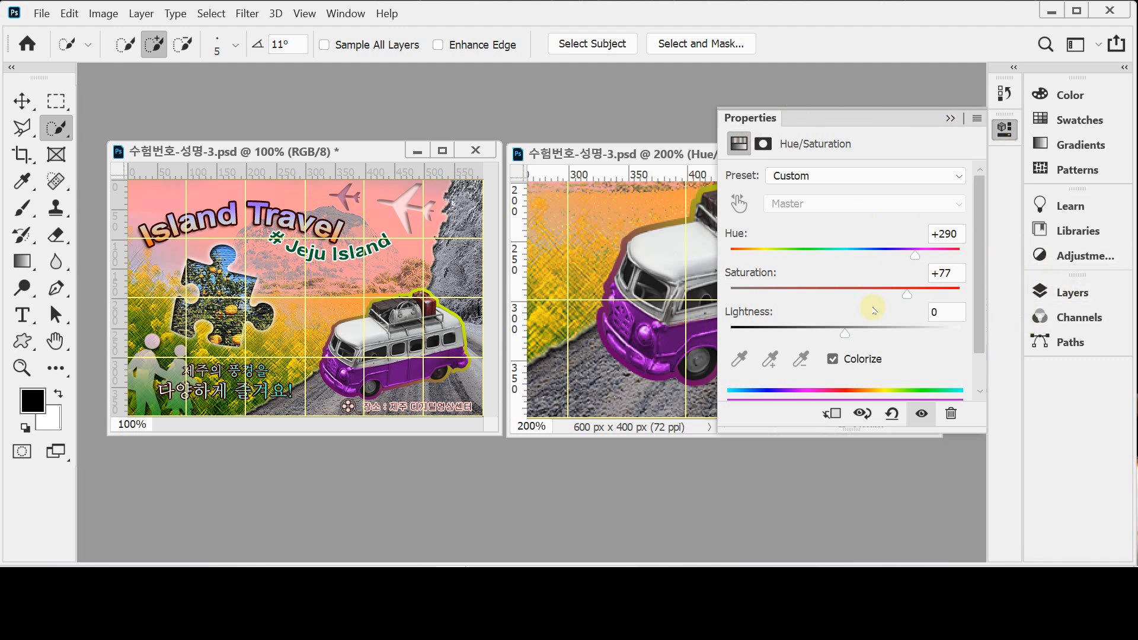
{"action": "left_click", "coordinate": [1005, 129]}
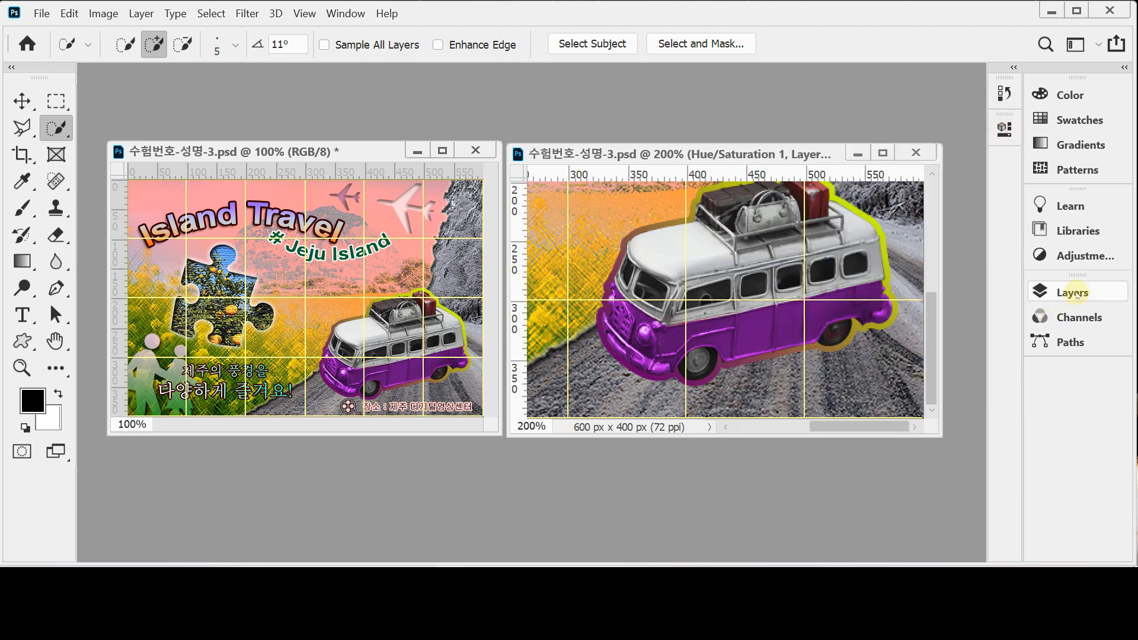
- Review the van's Hue/Saturation settings and examine the recolored body up close
{"action": "left_click", "coordinate": [1075, 294]}
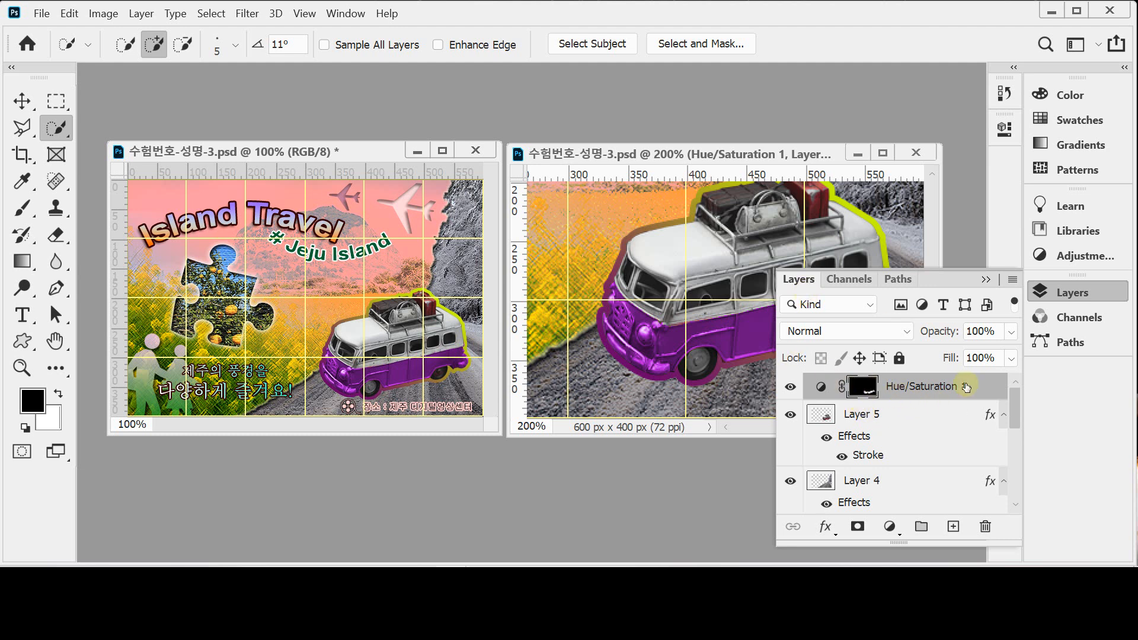
{"action": "double_click", "coordinate": [821, 390]}
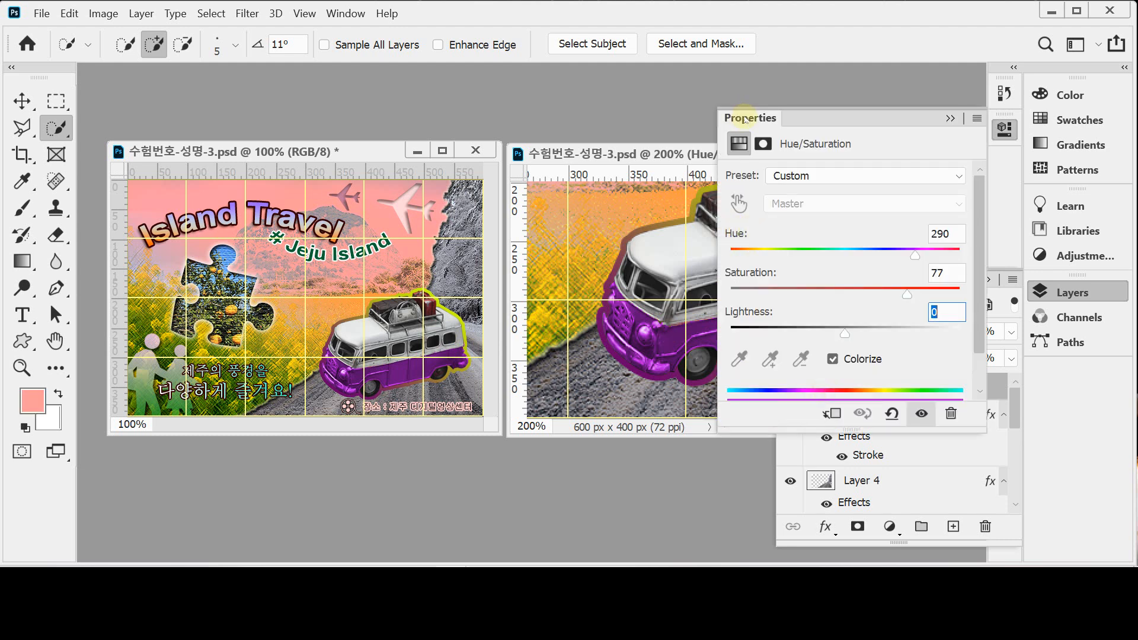
{"action": "left_click", "coordinate": [1004, 129]}
{"action": "left_click", "coordinate": [1071, 292]}
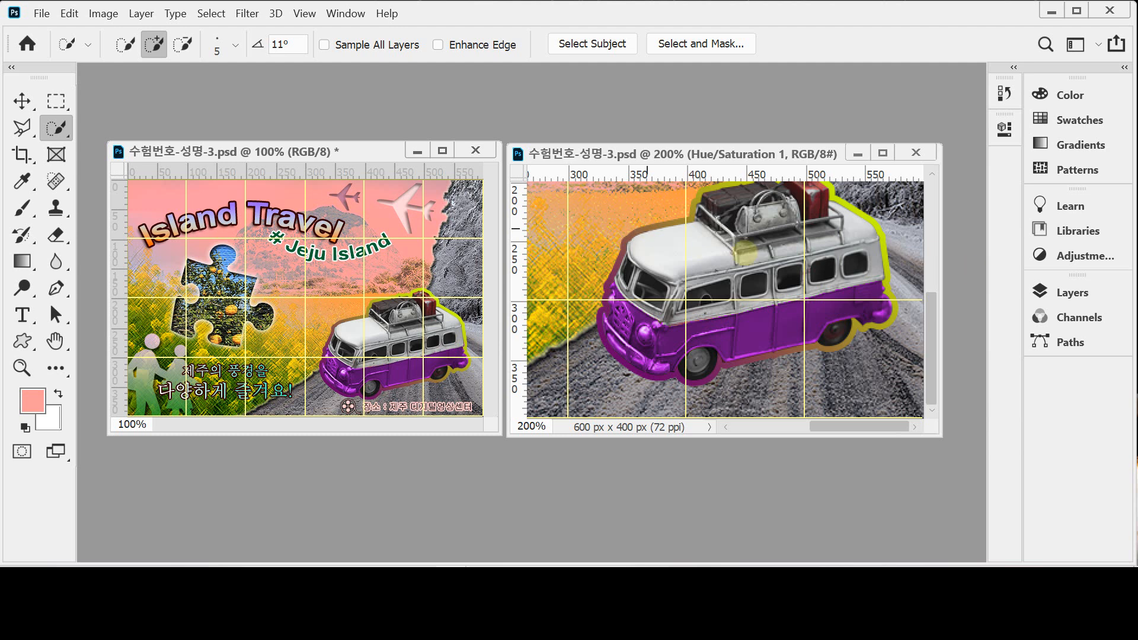
{"action": "left_click", "coordinate": [830, 322], "text": "ctrl"}
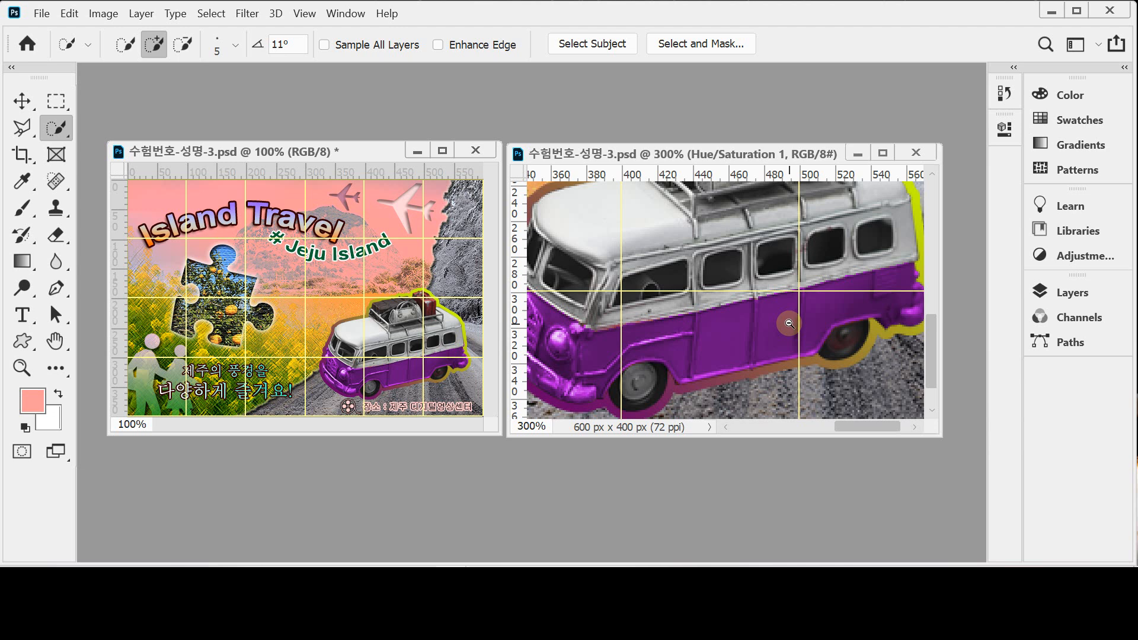
{"action": "left_click", "coordinate": [788, 324], "text": "alt"}
{"action": "left_click", "coordinate": [789, 324], "text": "alt"}
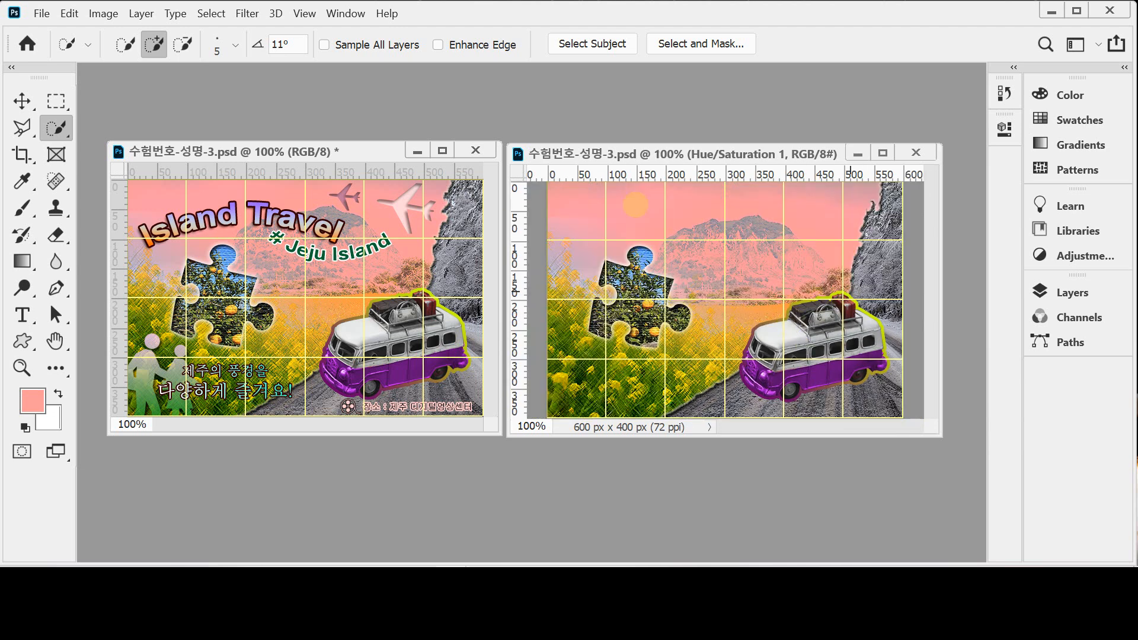
- Choose the custom shape of two walking schoolchildren from the Symbols set
{"action": "left_click", "coordinate": [22, 341]}
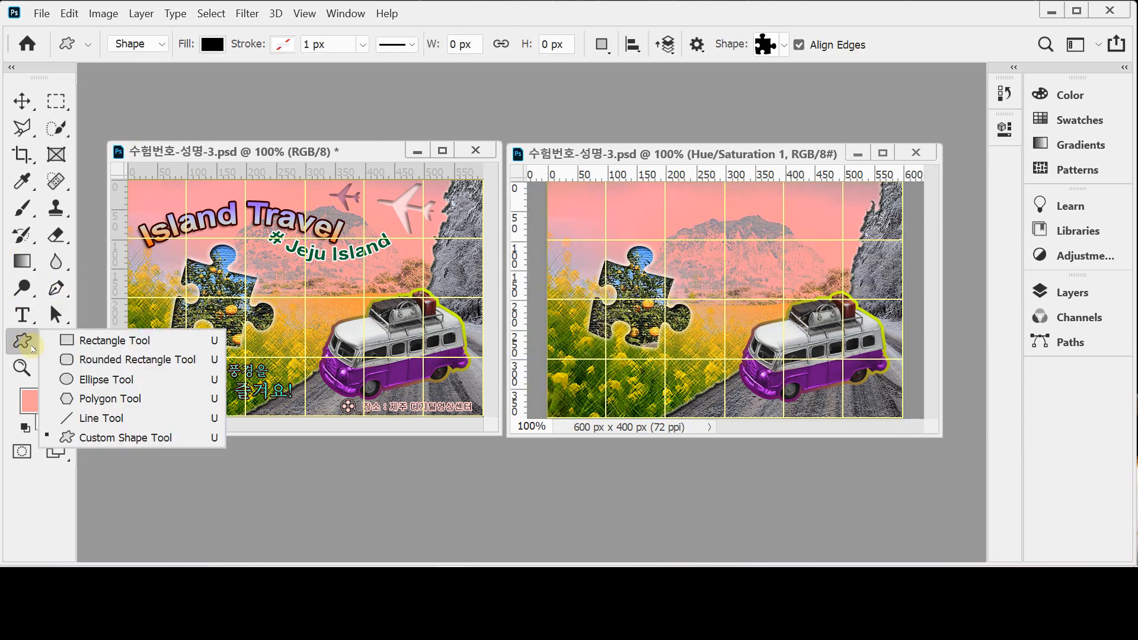
{"action": "left_click", "coordinate": [137, 439]}
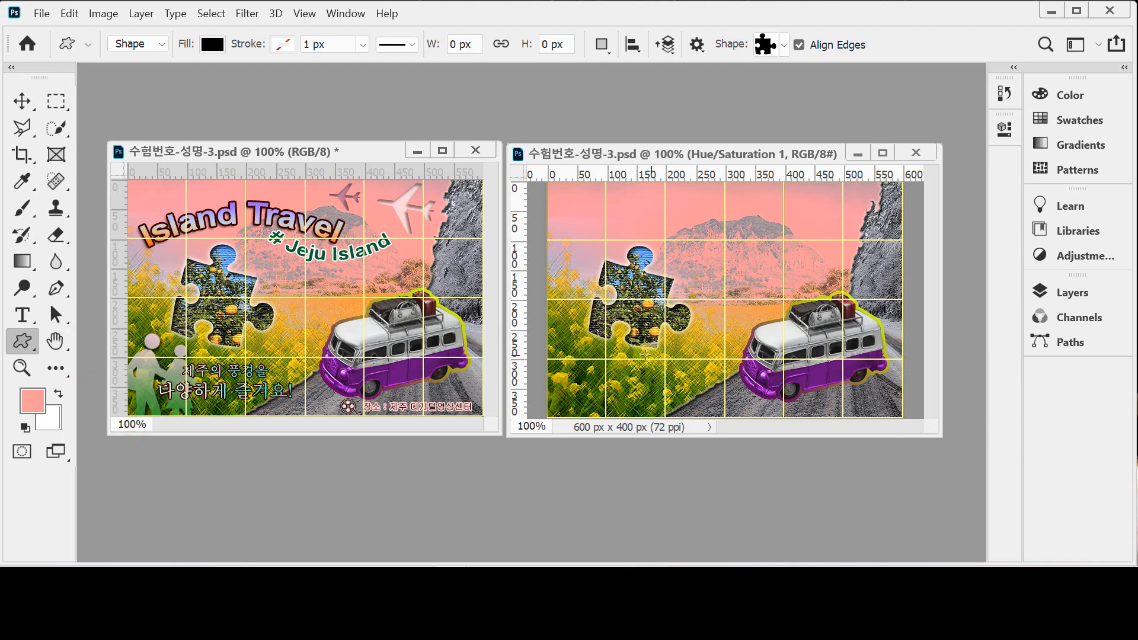
{"action": "left_click", "coordinate": [781, 45]}
{"action": "left_click", "coordinate": [682, 204]}
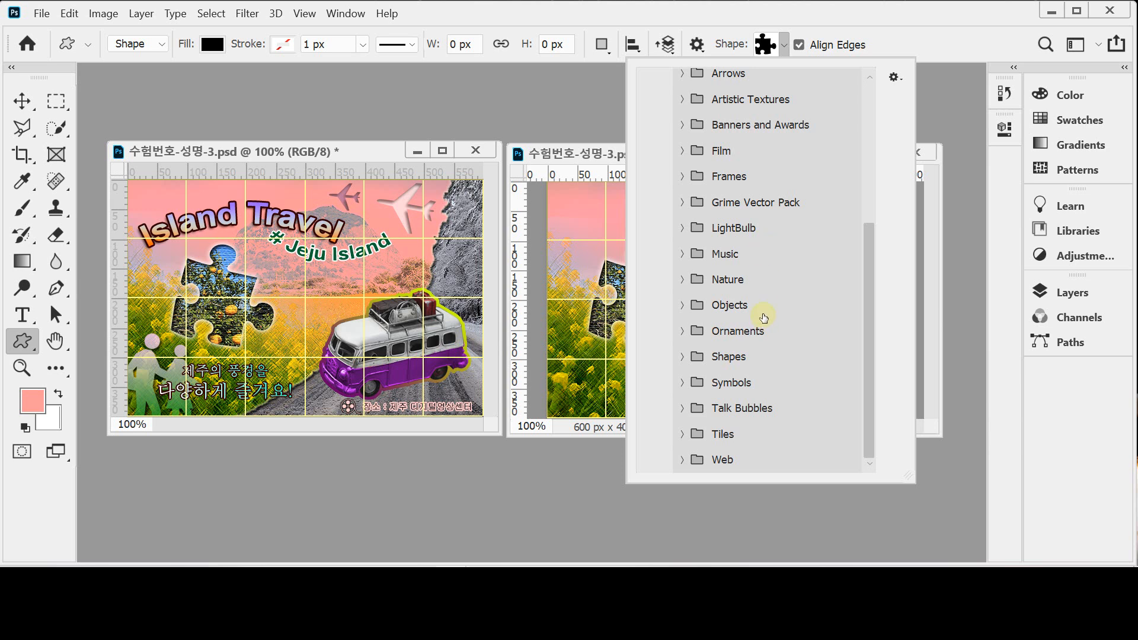
{"action": "left_click", "coordinate": [683, 382]}
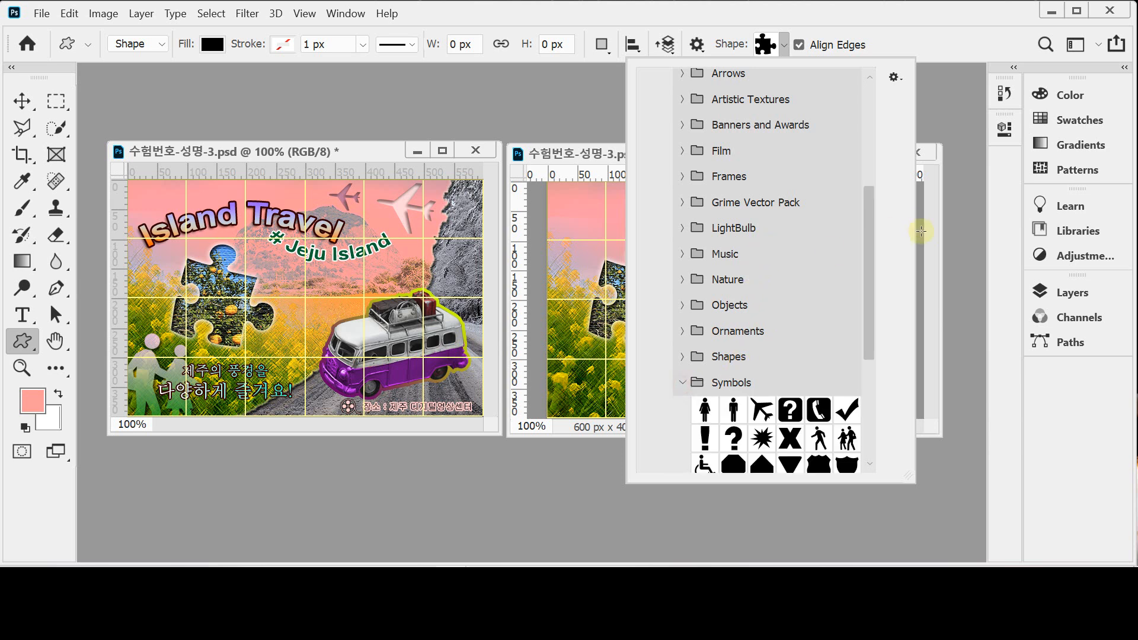
{"action": "scroll", "coordinate": [869, 292], "scroll_direction": "down", "scroll_amount": 5}
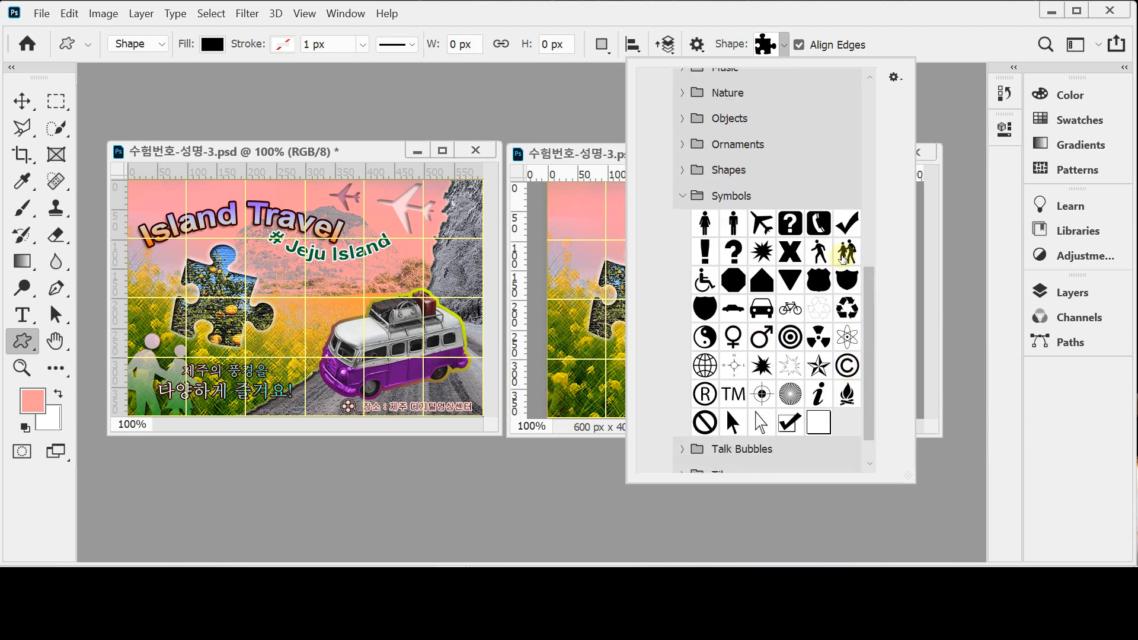
{"action": "left_click", "coordinate": [843, 256]}
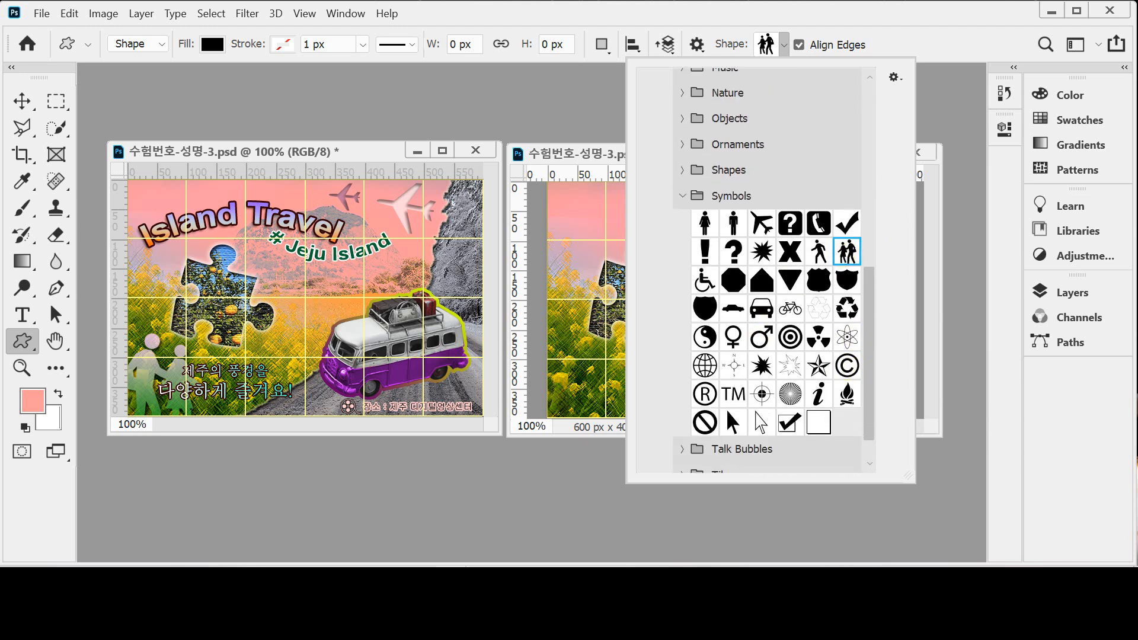
{"action": "left_click", "coordinate": [690, 18]}
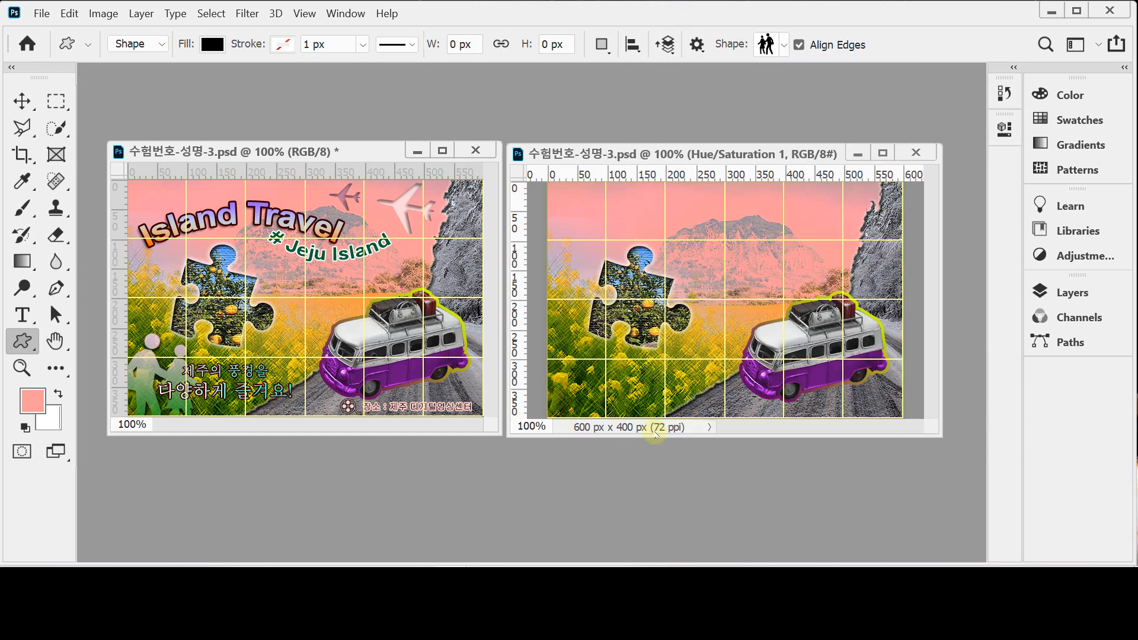
- Draw the schoolchildren shape about 105 × 135 px in the poster's lower-left corner and set its fill color to white (ffffff)
{"action": "left_click_drag", "start_coordinate": [581, 438], "coordinate": [580, 472]}
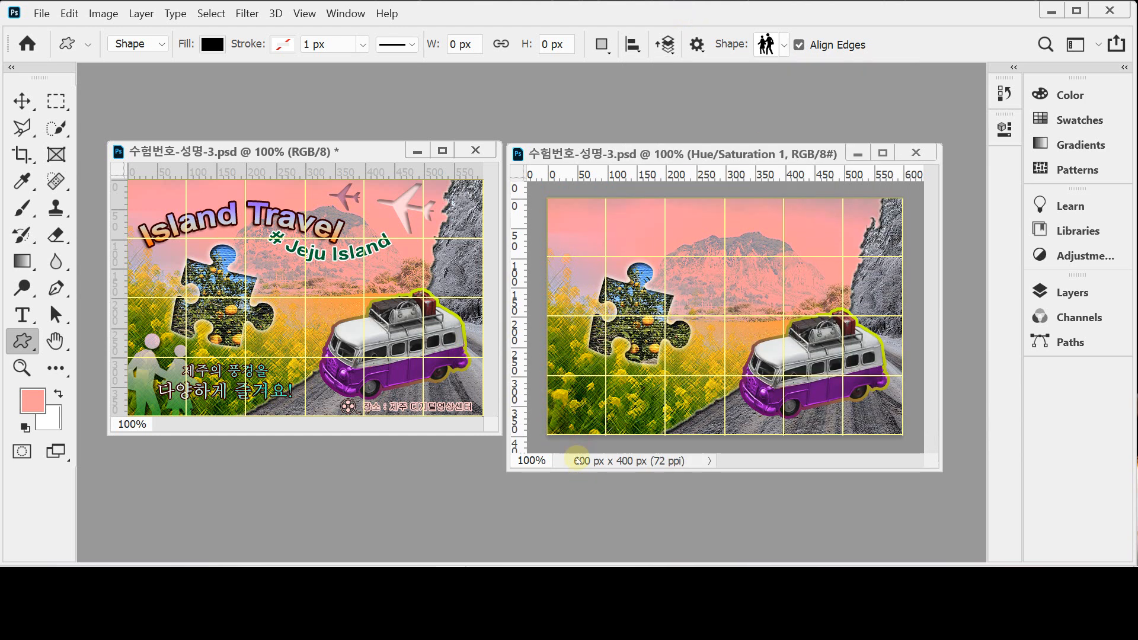
{"action": "left_click_drag", "start_coordinate": [563, 360], "coordinate": [625, 441]}
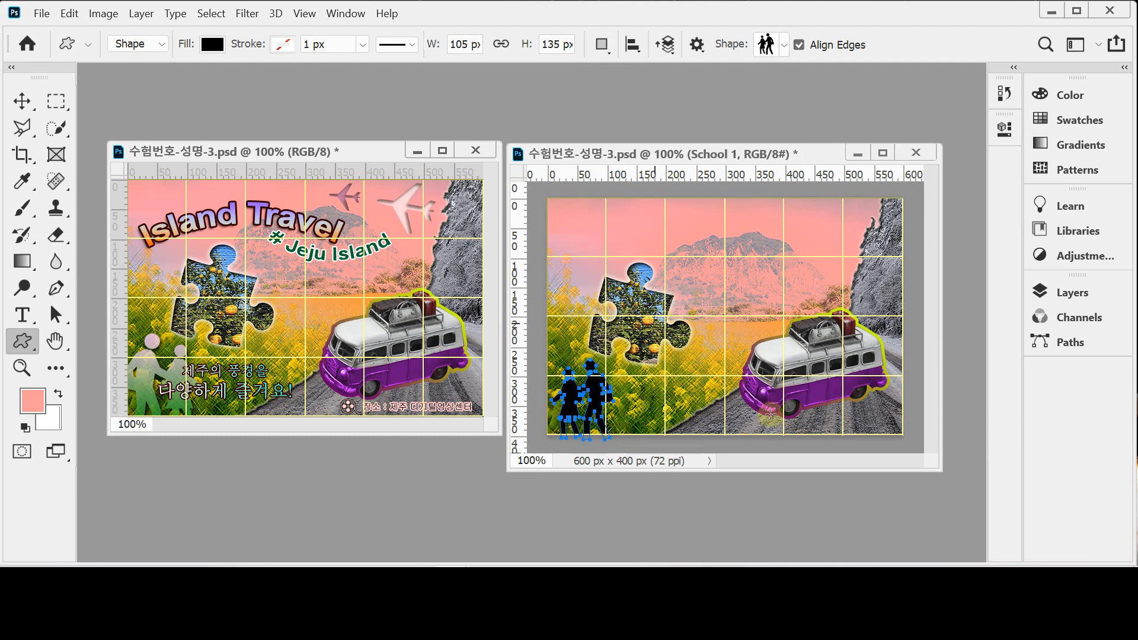
{"action": "left_click", "coordinate": [1070, 293]}
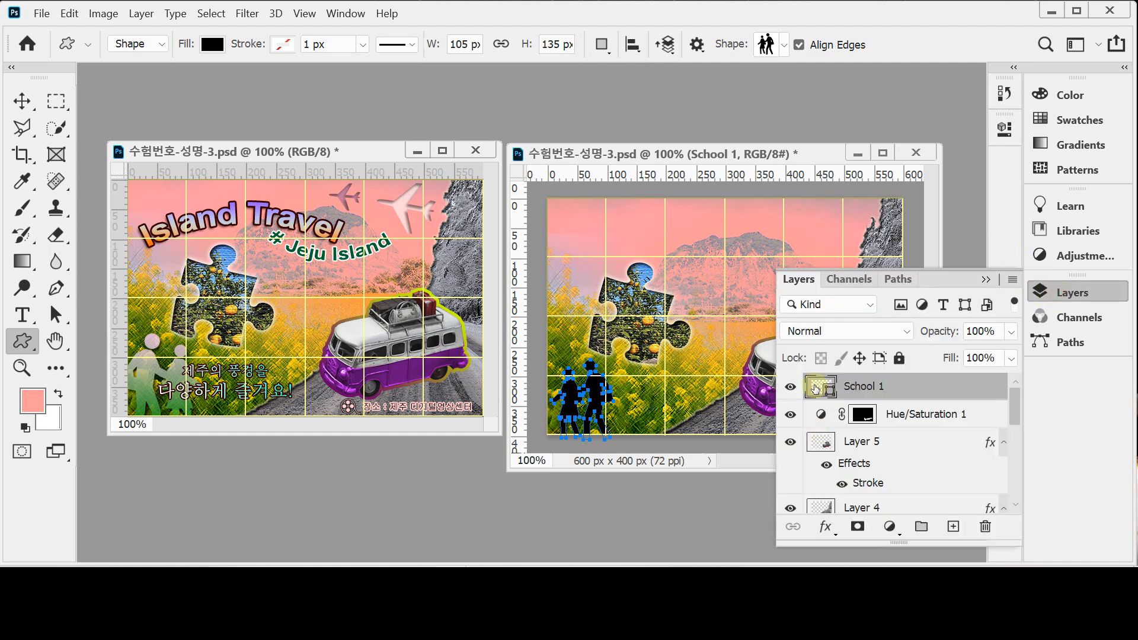
{"action": "double_click", "coordinate": [816, 388]}
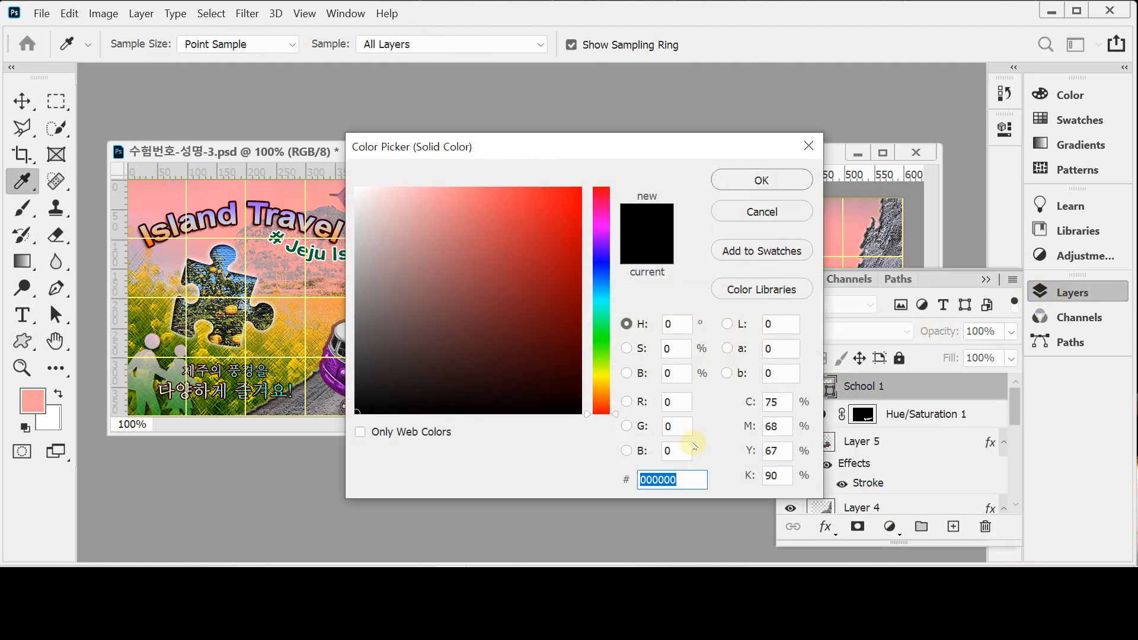
{"action": "left_click_drag", "start_coordinate": [358, 195], "coordinate": [331, 166]}
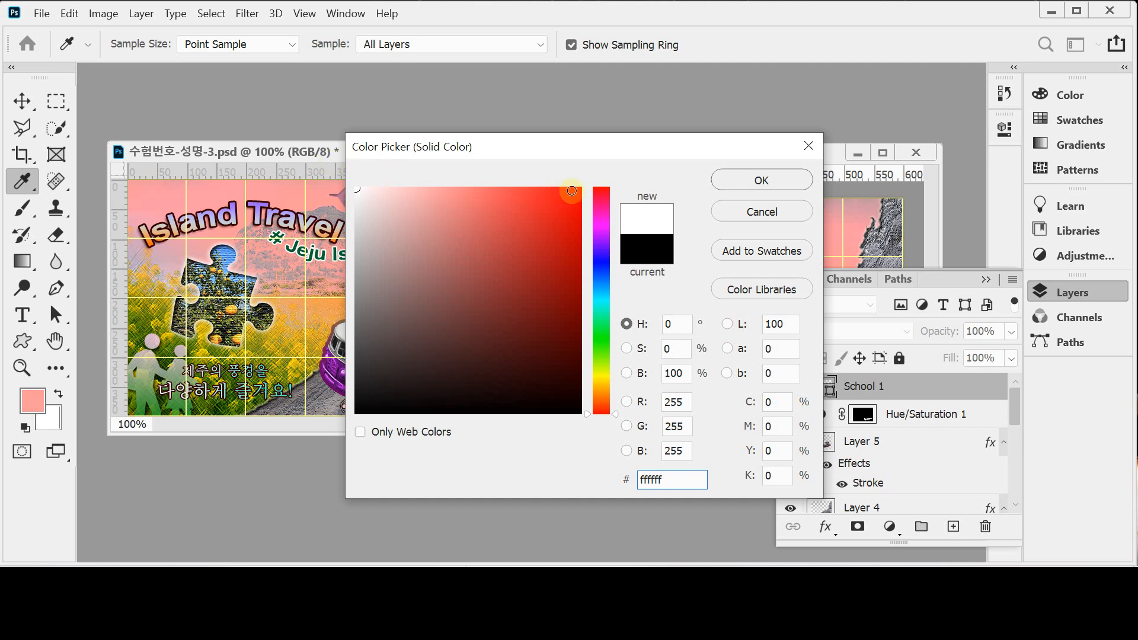
{"action": "left_click", "coordinate": [762, 181]}
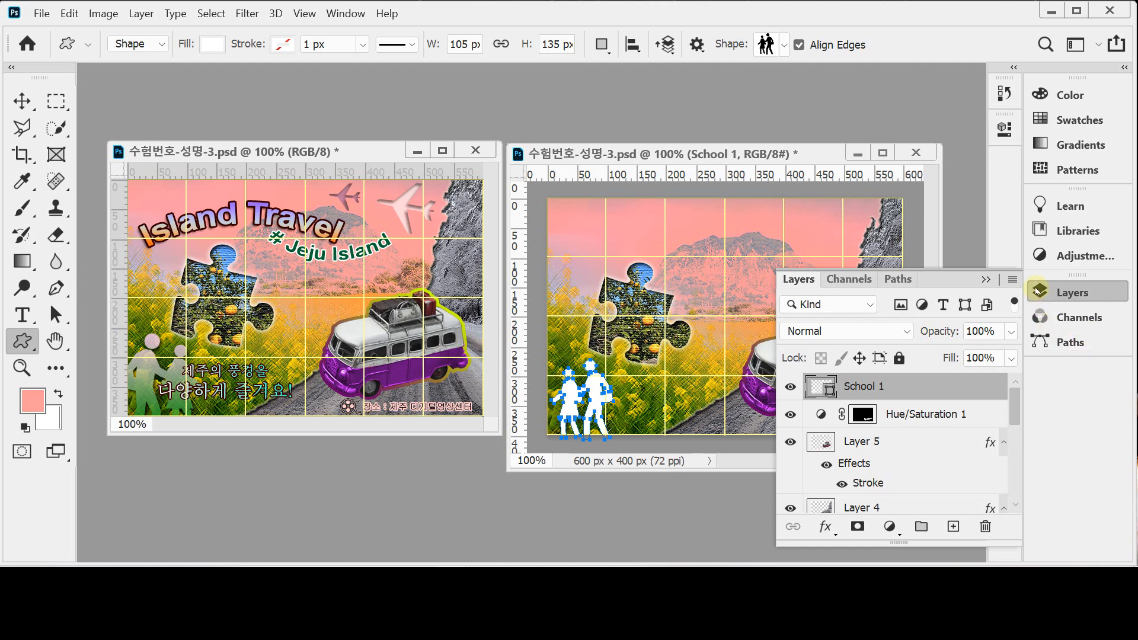
- Enlarge the schoolchildren shape to about 127%, flip it horizontally, position it in the poster's lower-left corner, and save the document
{"action": "left_click", "coordinate": [1064, 292]}
{"action": "key", "text": "ctrl+t"}
{"action": "left_click_drag", "start_coordinate": [614, 359], "coordinate": [630, 339]}
{"action": "mouse_move", "coordinate": [616, 408]}
{"action": "left_mouse_down"}
{"action": "mouse_move", "coordinate": [612, 421]}
{"action": "mouse_move", "coordinate": [615, 391]}
{"action": "left_mouse_up"}
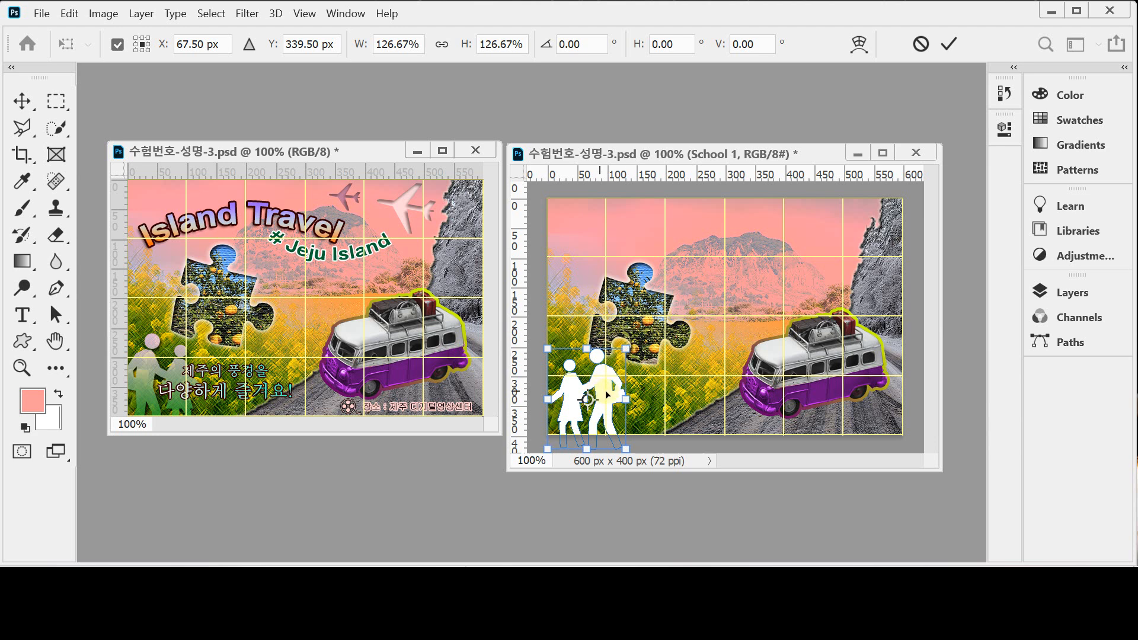
{"action": "right_click", "coordinate": [600, 390]}
{"action": "left_click", "coordinate": [652, 369]}
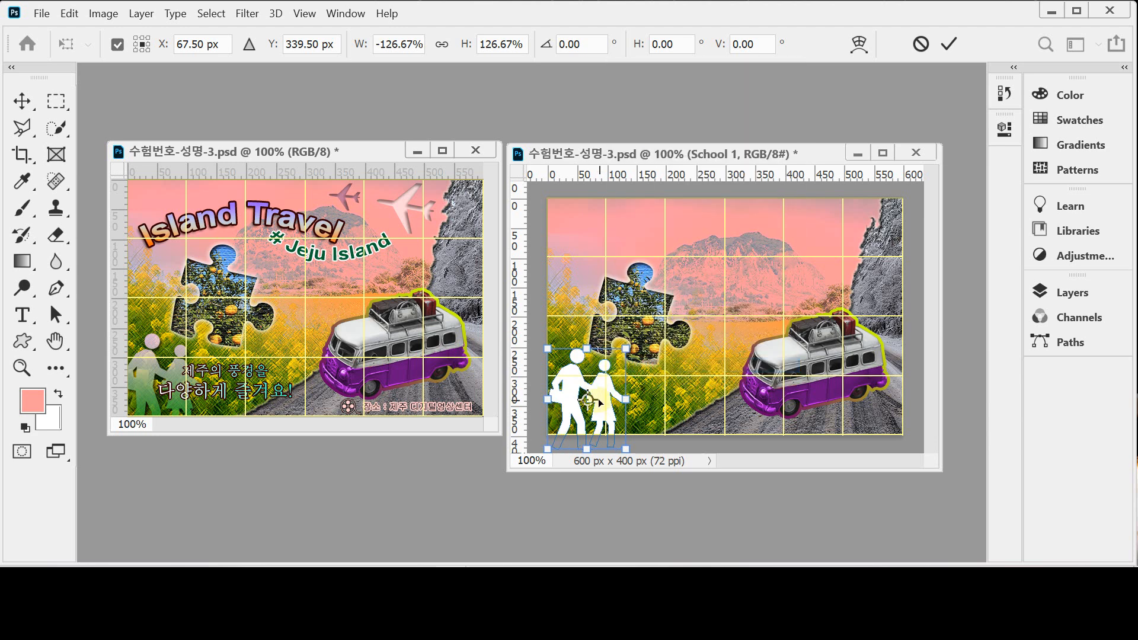
{"action": "left_click_drag", "start_coordinate": [600, 384], "coordinate": [602, 396]}
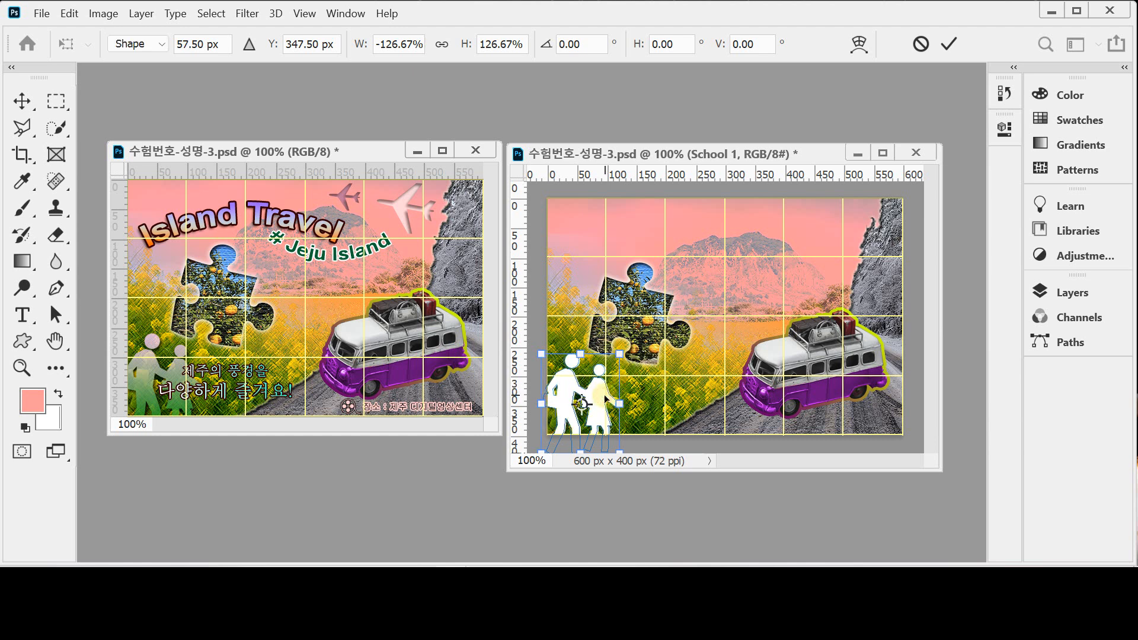
{"action": "key", "text": "Return"}
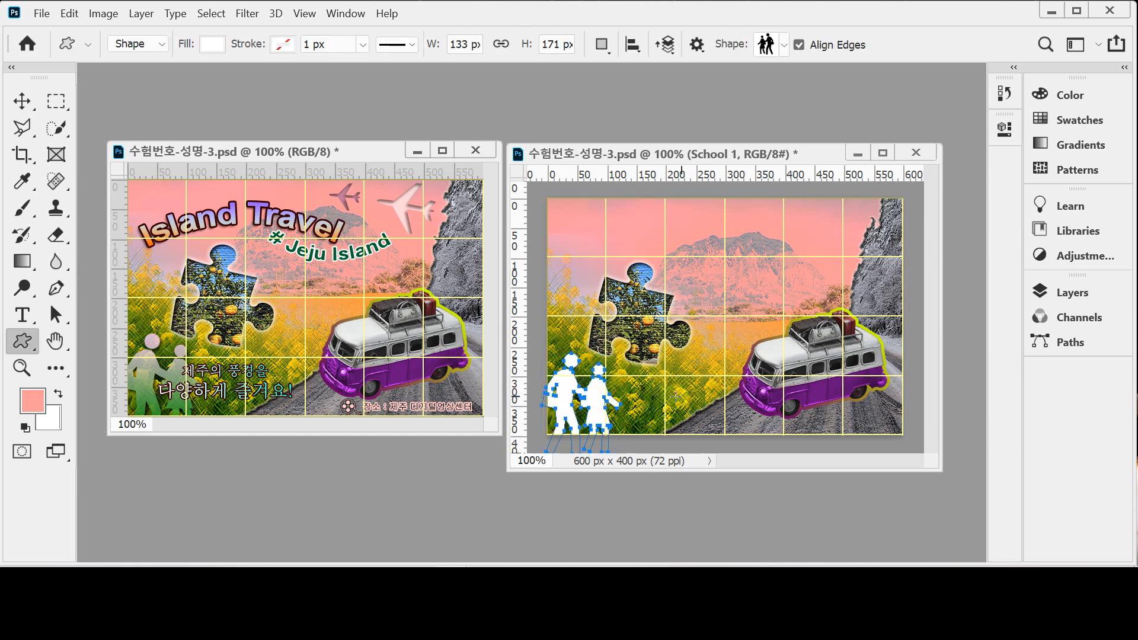
{"action": "key", "text": "ctrl+s"}
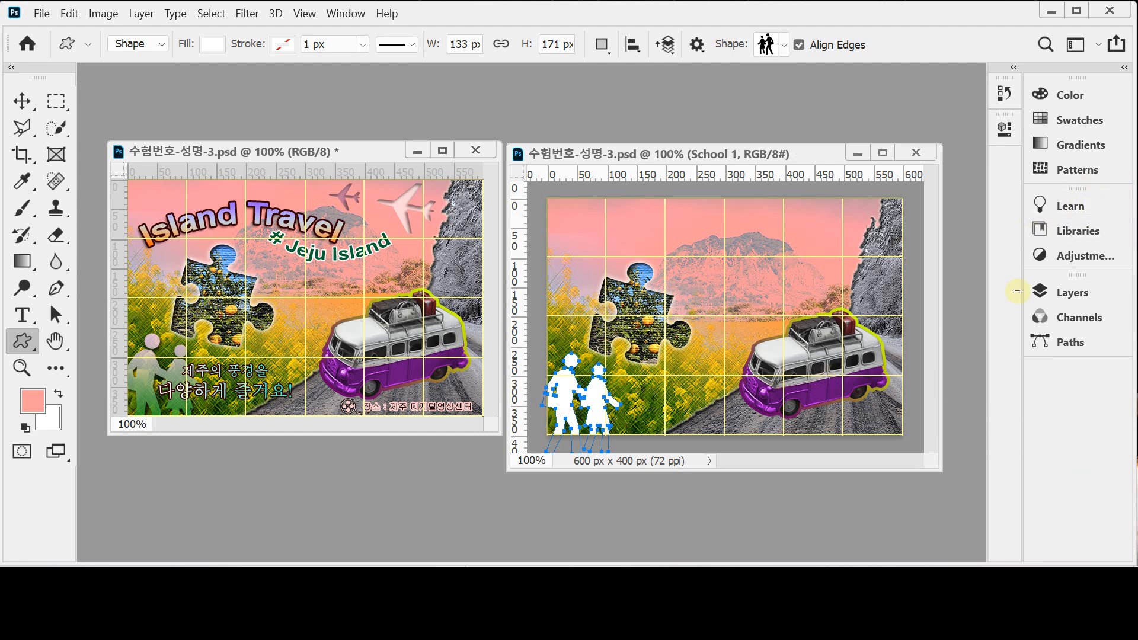
- Set the schoolchildren shape layer's opacity to 80%
{"action": "left_click", "coordinate": [1067, 292]}
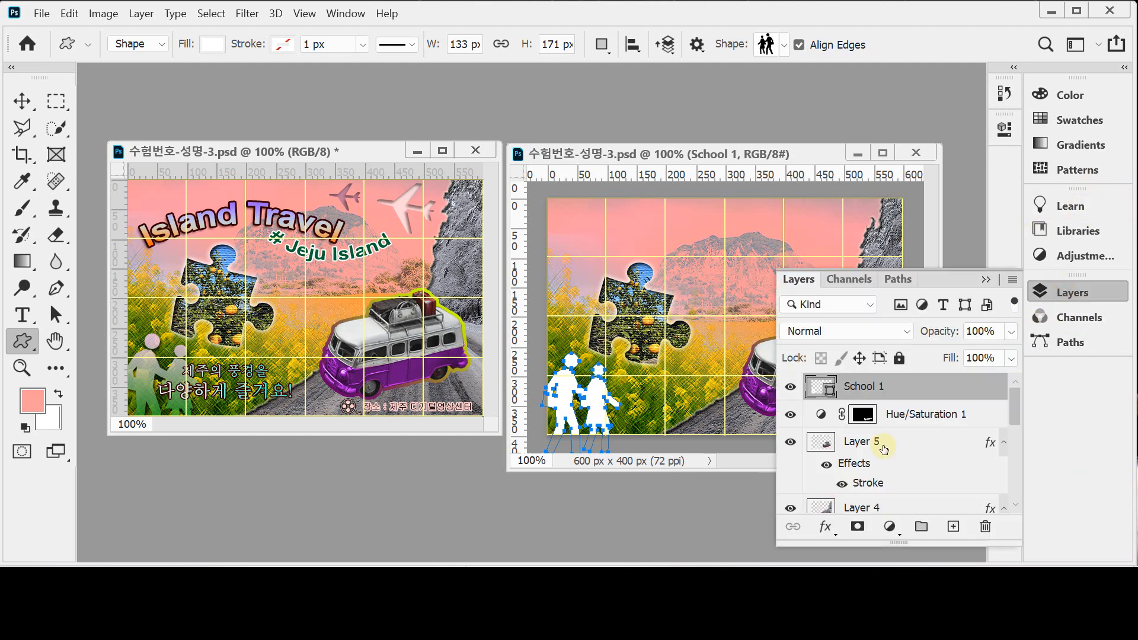
{"action": "left_click", "coordinate": [940, 337]}
{"action": "type", "text": "80"}
{"action": "key", "text": "Return"}
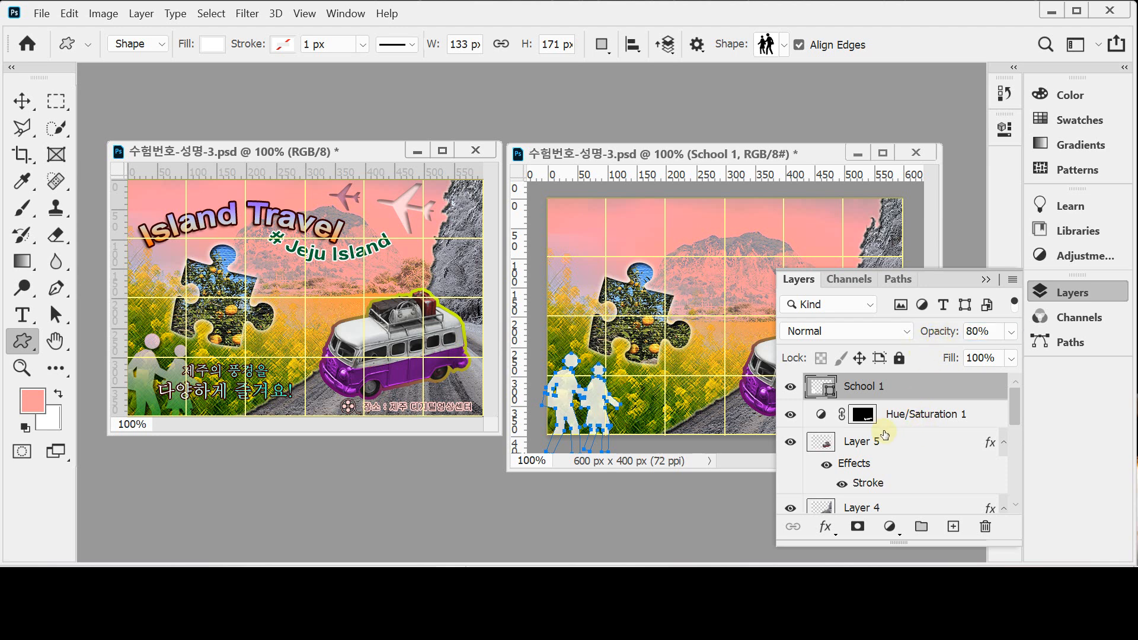
- Add a Gradient Overlay to the schoolchildren layer, removing the gradient's middle color stop and setting its starting color to 008000
{"action": "left_click", "coordinate": [825, 526]}
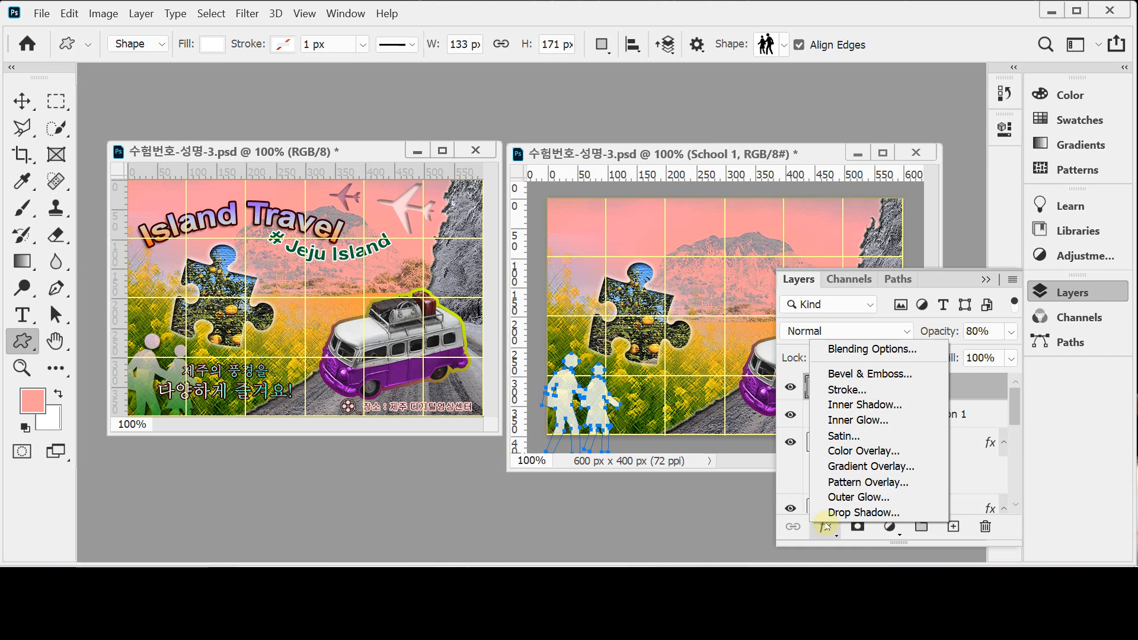
{"action": "left_click", "coordinate": [886, 469]}
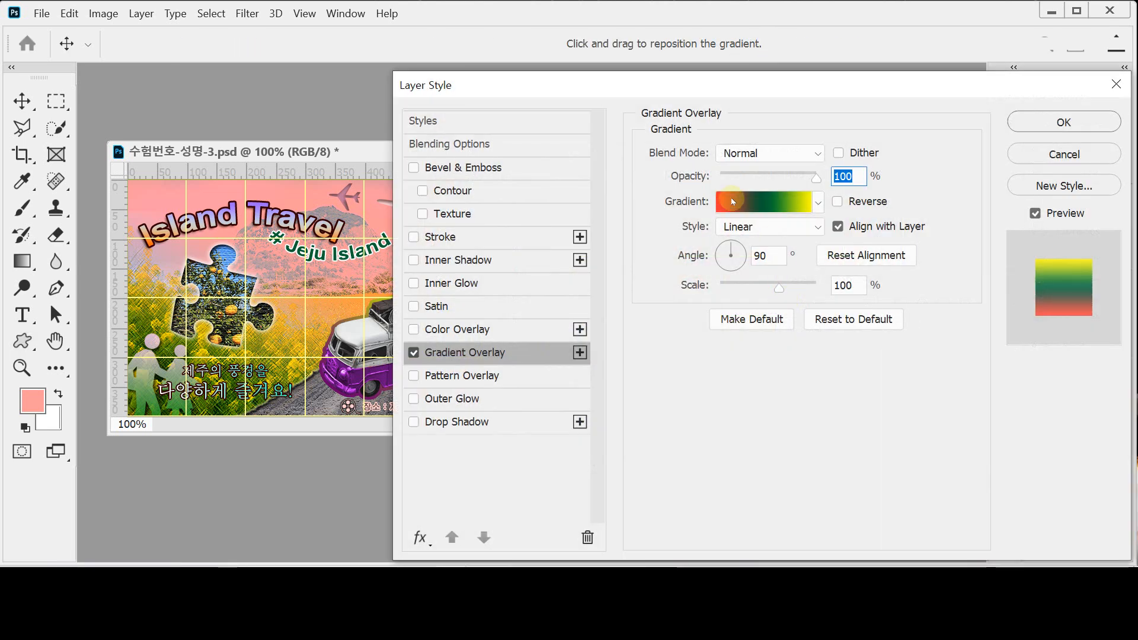
{"action": "left_click", "coordinate": [756, 203]}
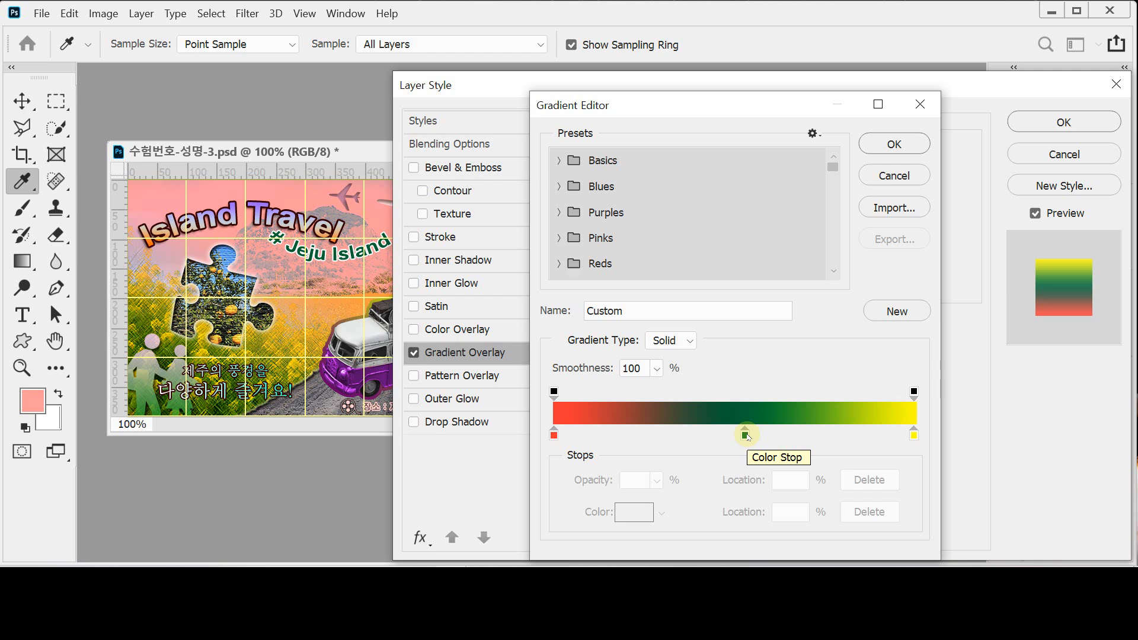
{"action": "left_click_drag", "start_coordinate": [745, 436], "coordinate": [750, 478]}
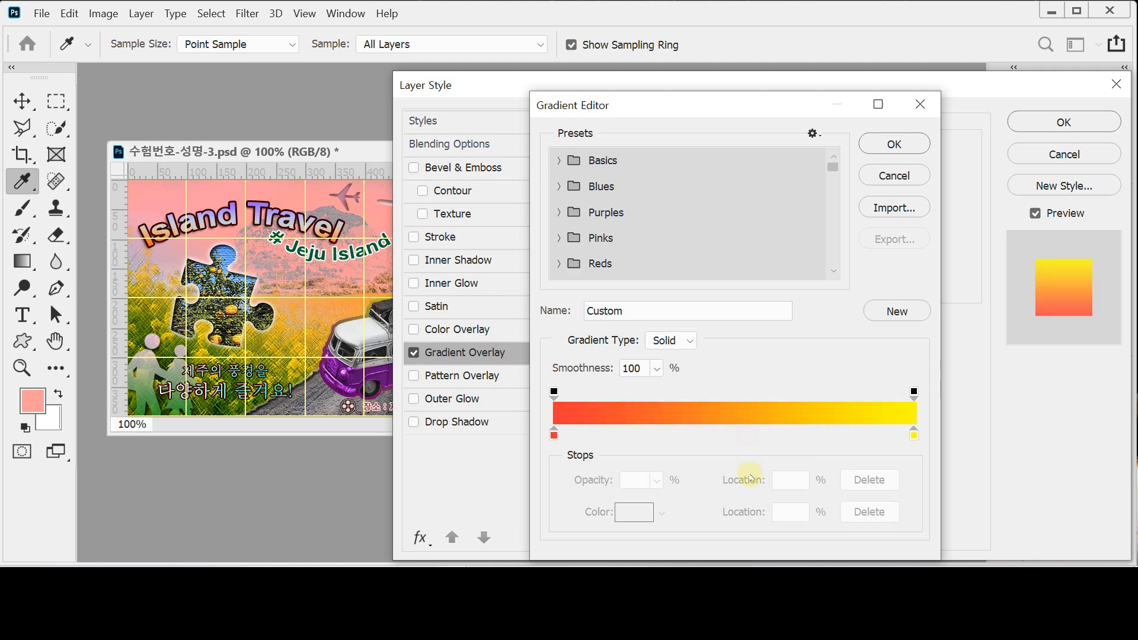
{"action": "left_click", "coordinate": [554, 436]}
{"action": "double_click", "coordinate": [554, 436]}
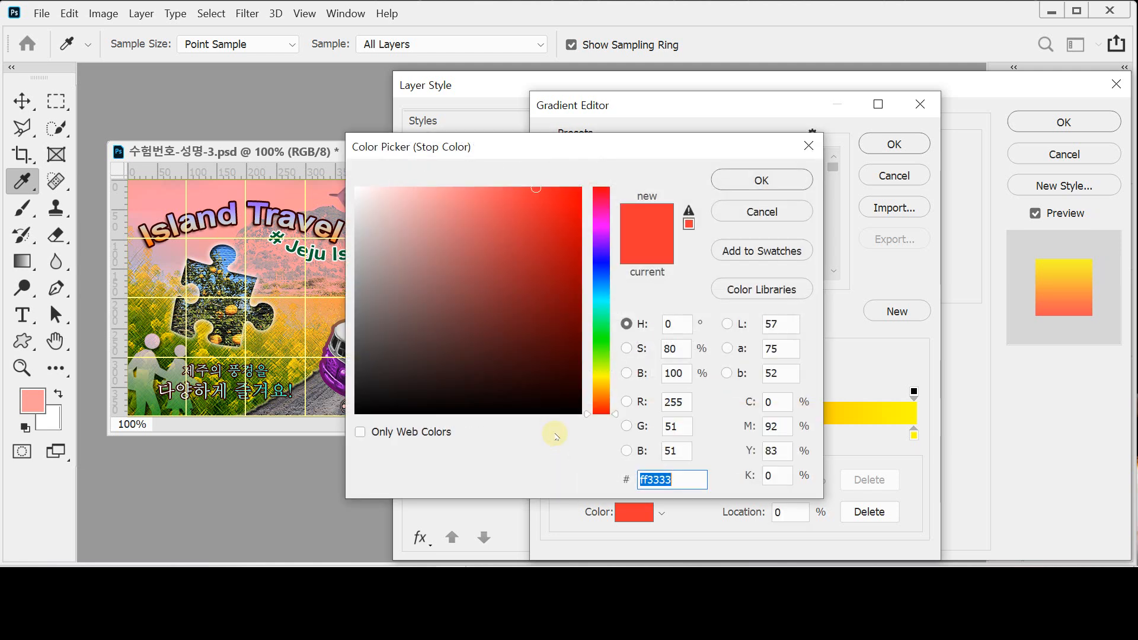
{"action": "type", "text": "008000"}
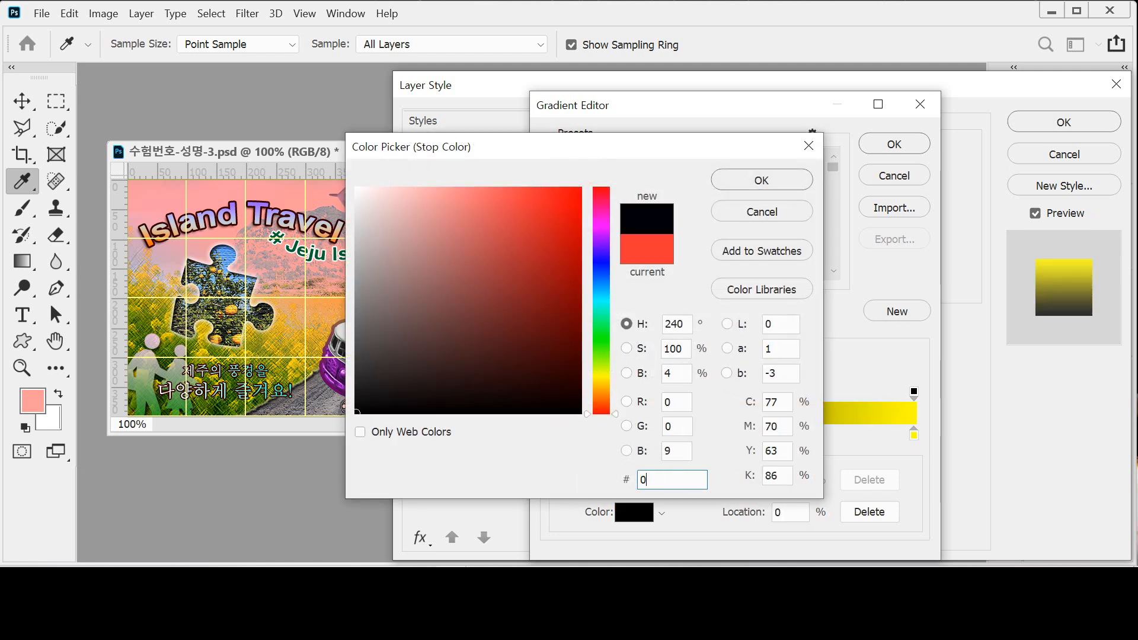
{"action": "key", "text": "Return"}
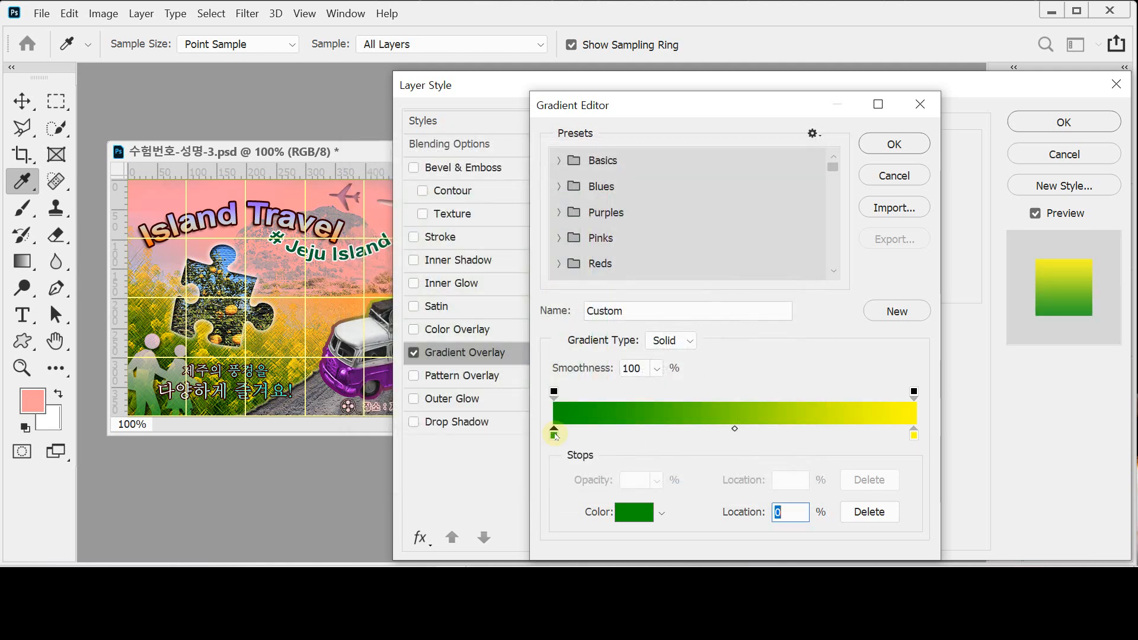
- Set the schoolchildren gradient's ending color to light pink fcf and accept the edited gradient
{"action": "left_click", "coordinate": [914, 437]}
{"action": "double_click", "coordinate": [914, 437]}
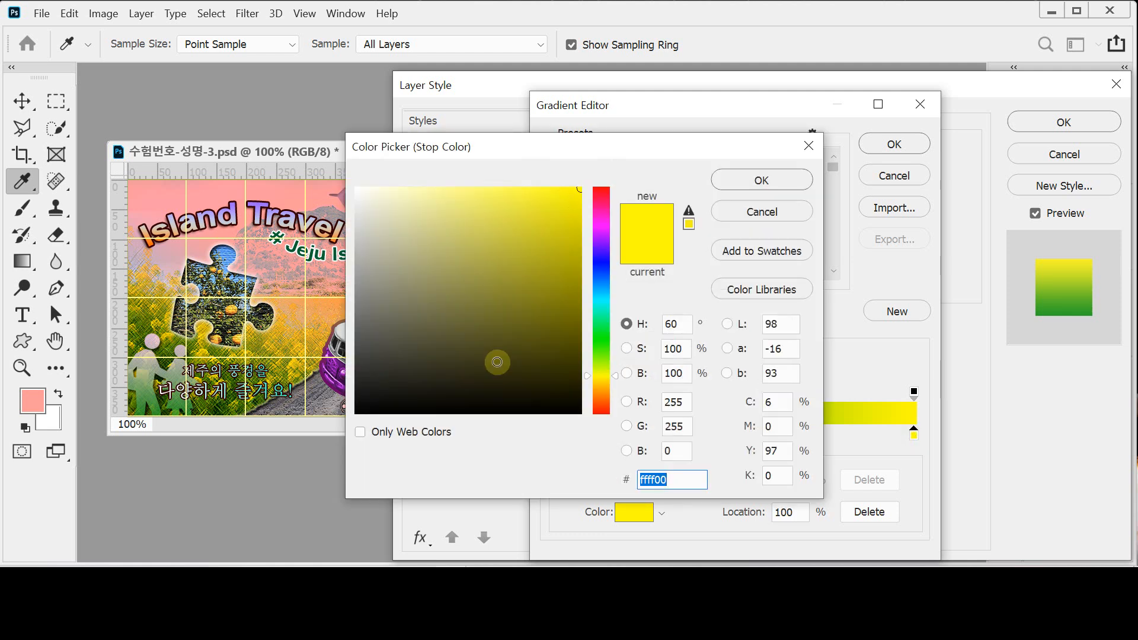
{"action": "type", "text": "fcf"}
{"action": "key", "text": "Return"}
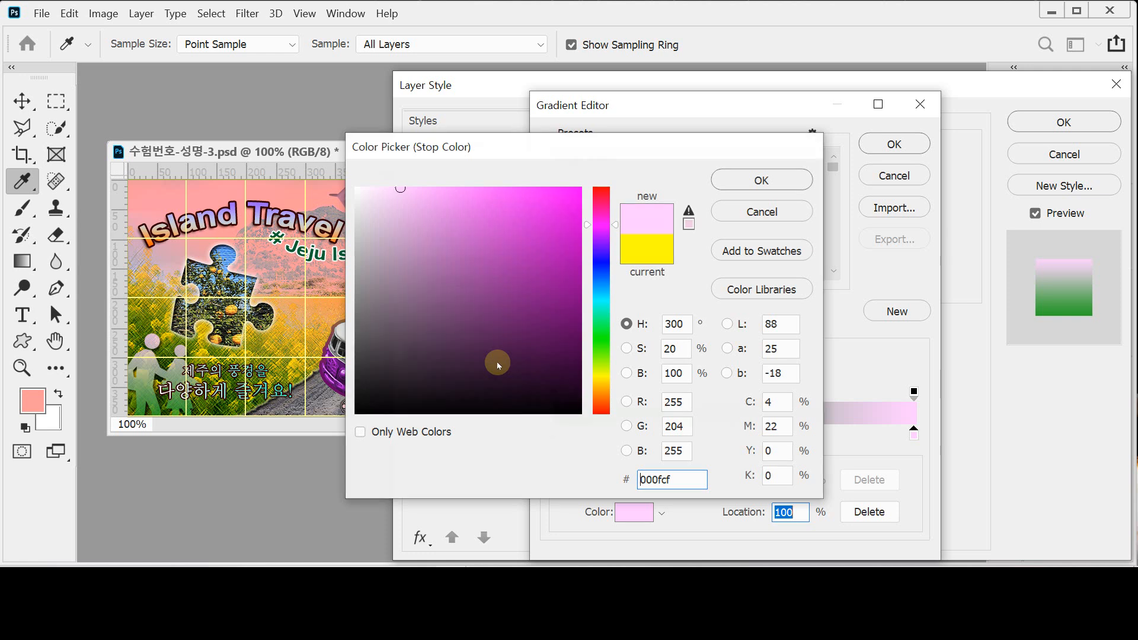
{"action": "left_click", "coordinate": [918, 143]}
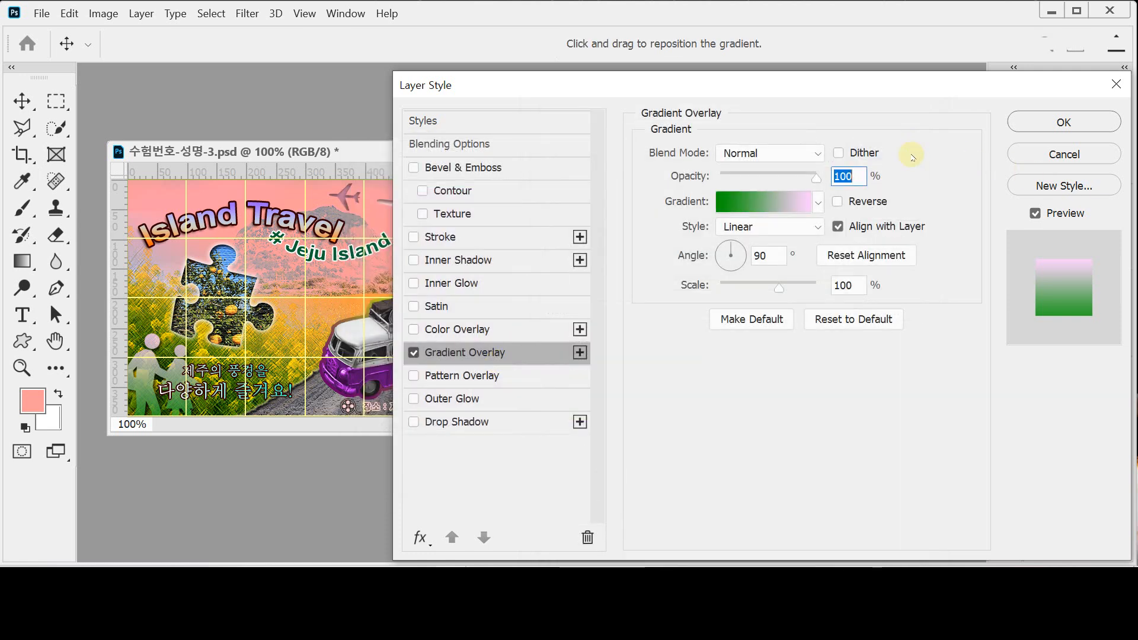
- Add a Drop Shadow with its default settings to the schoolchildren layer, apply the layer style, and deselect the shape's path
{"action": "left_click_drag", "start_coordinate": [606, 83], "coordinate": [783, 94]}
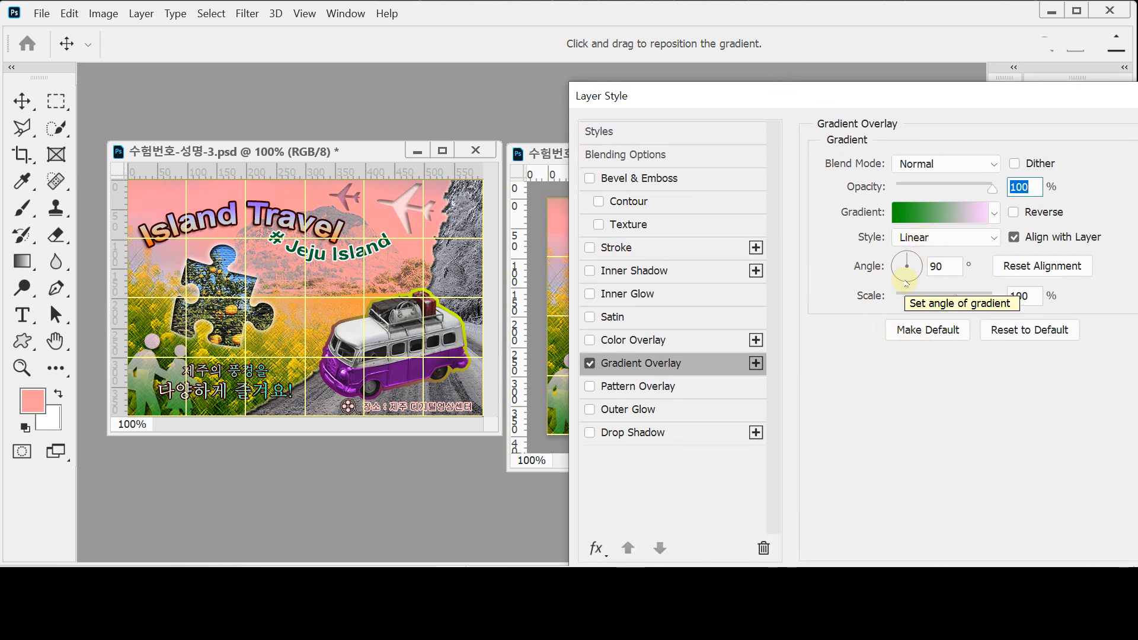
{"action": "left_click", "coordinate": [648, 433]}
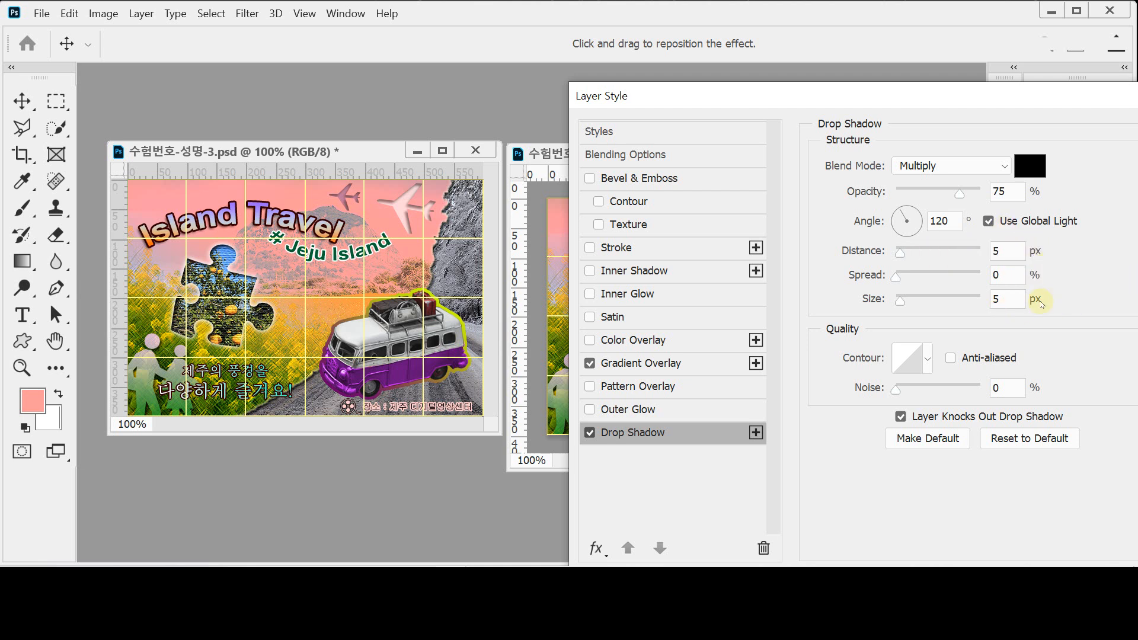
{"action": "key", "text": "Return"}
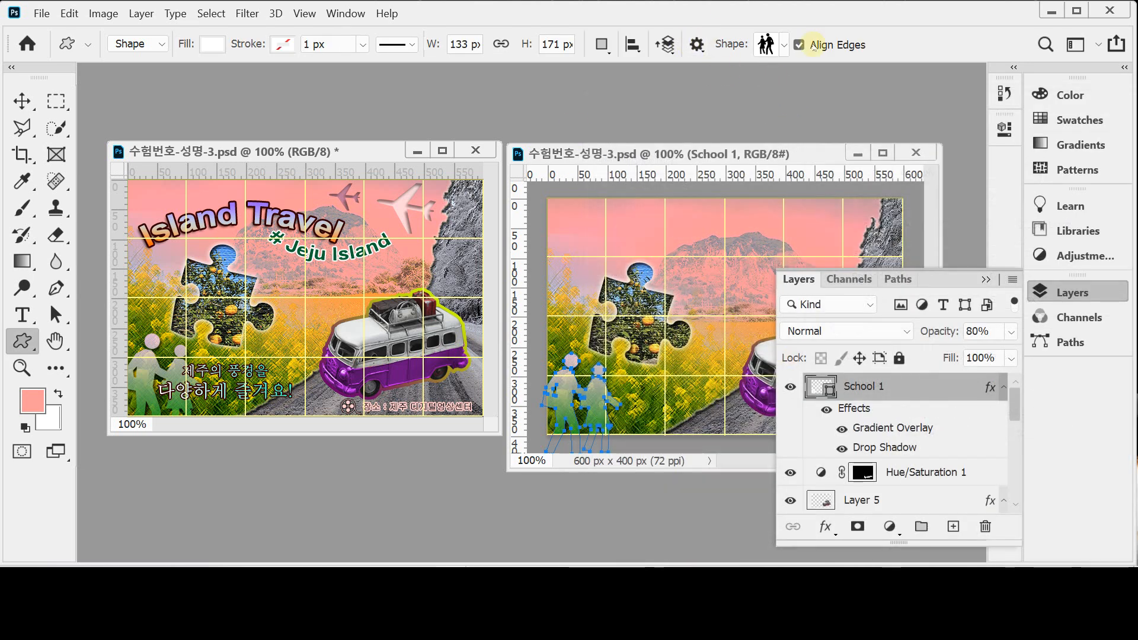
{"action": "left_click", "coordinate": [1039, 291]}
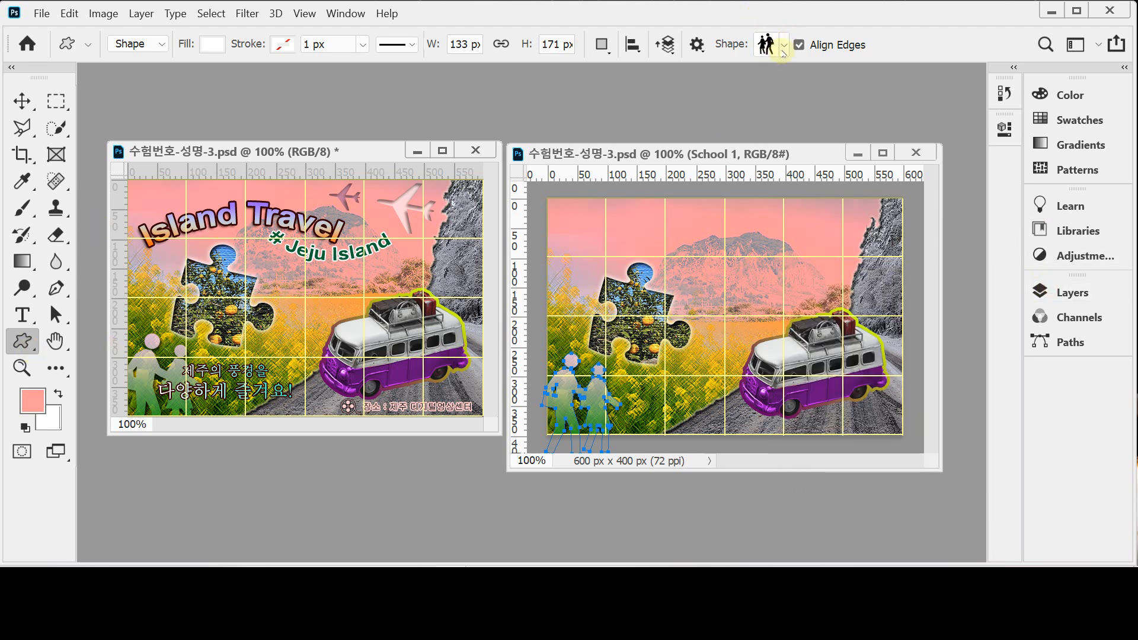
{"action": "key", "text": "Return"}
- Choose the film reel custom shape from the Web set
{"action": "left_click", "coordinate": [783, 49]}
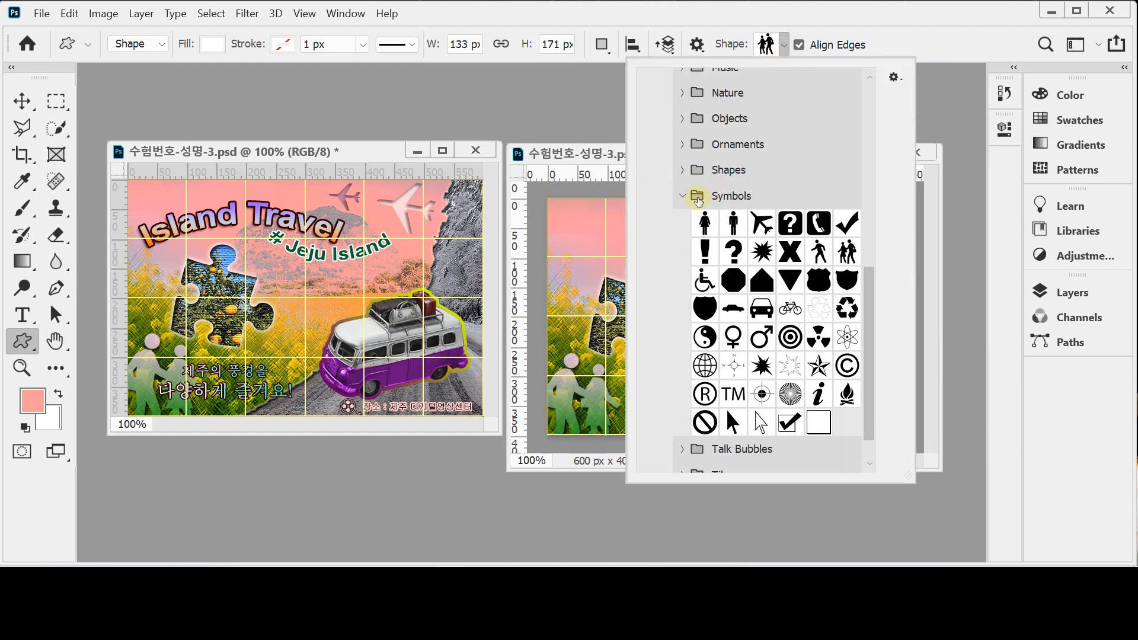
{"action": "left_click", "coordinate": [684, 198]}
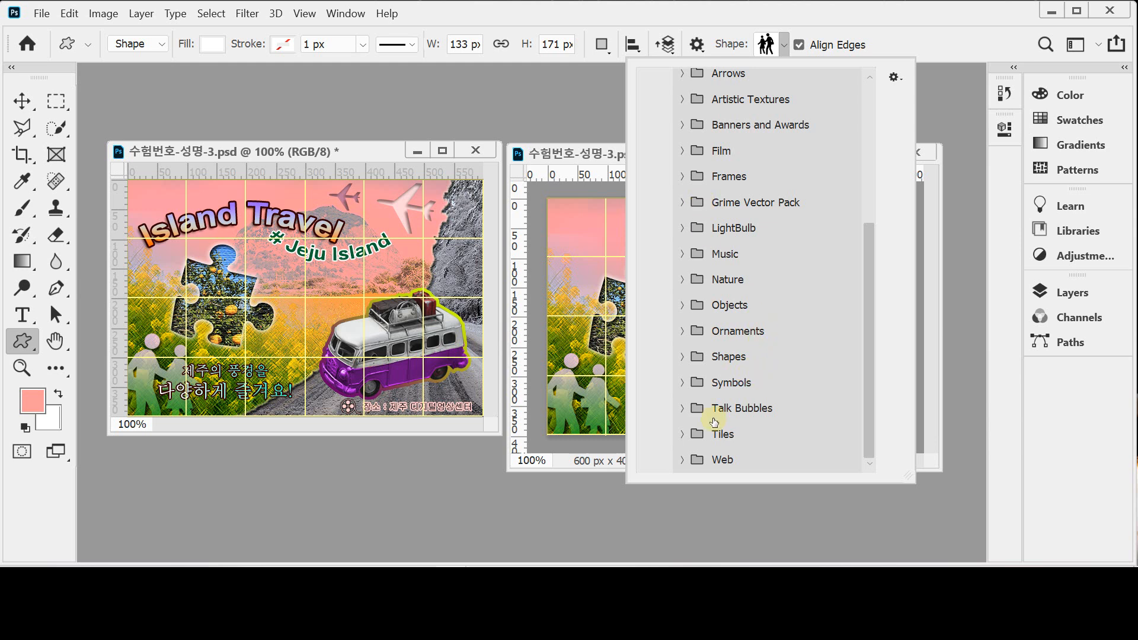
{"action": "left_click", "coordinate": [683, 460]}
{"action": "left_click_drag", "start_coordinate": [865, 386], "coordinate": [876, 458]}
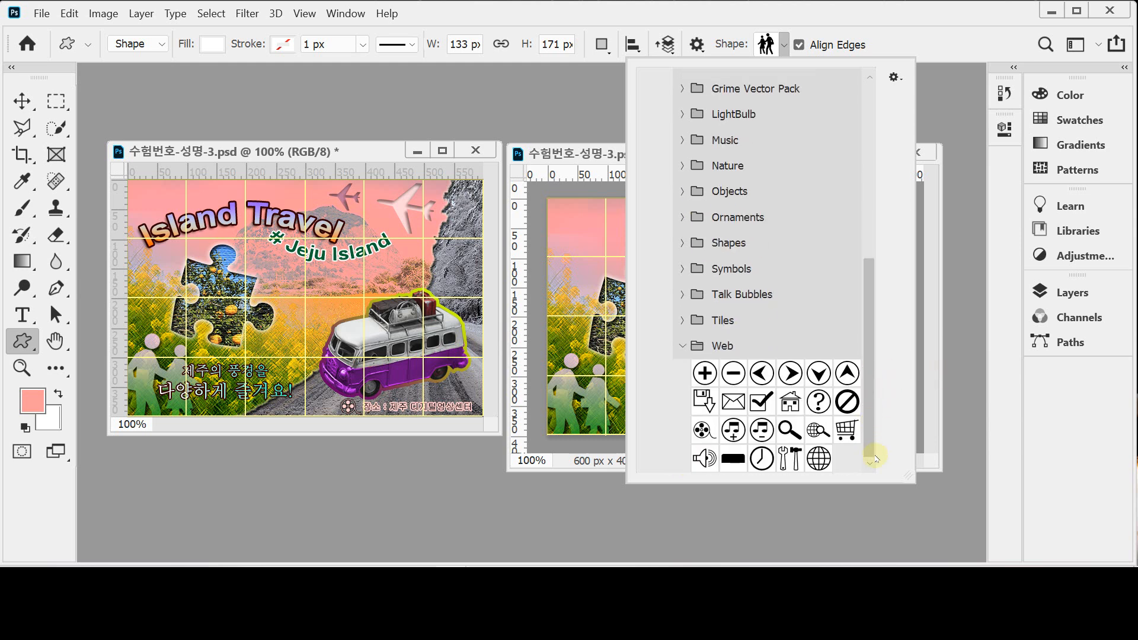
{"action": "left_click", "coordinate": [702, 432]}
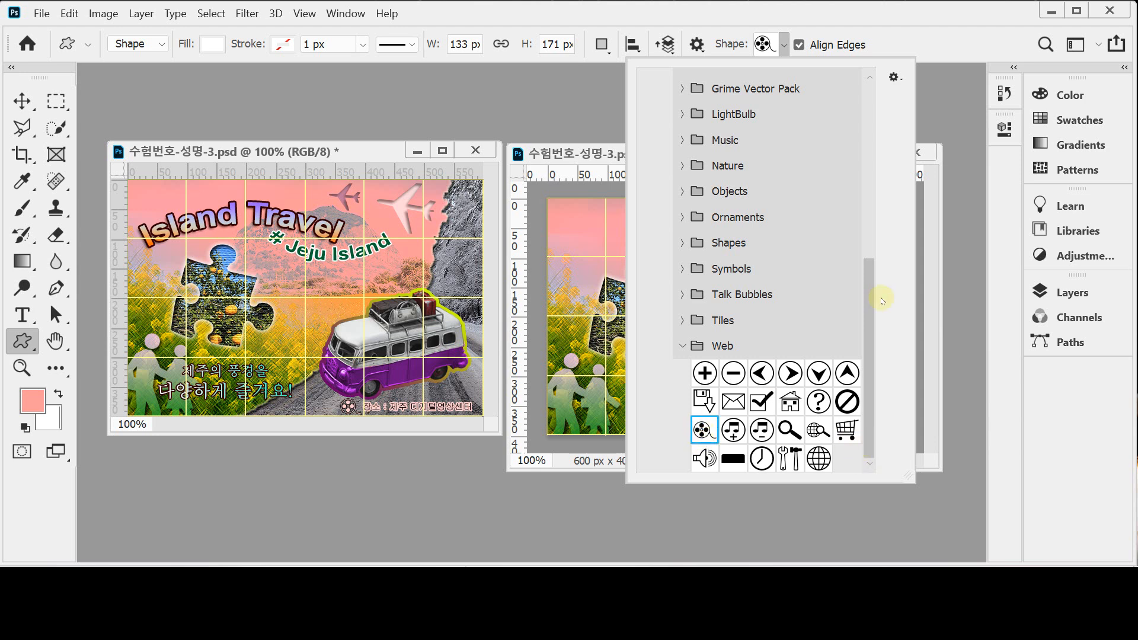
{"action": "left_click", "coordinate": [876, 24]}
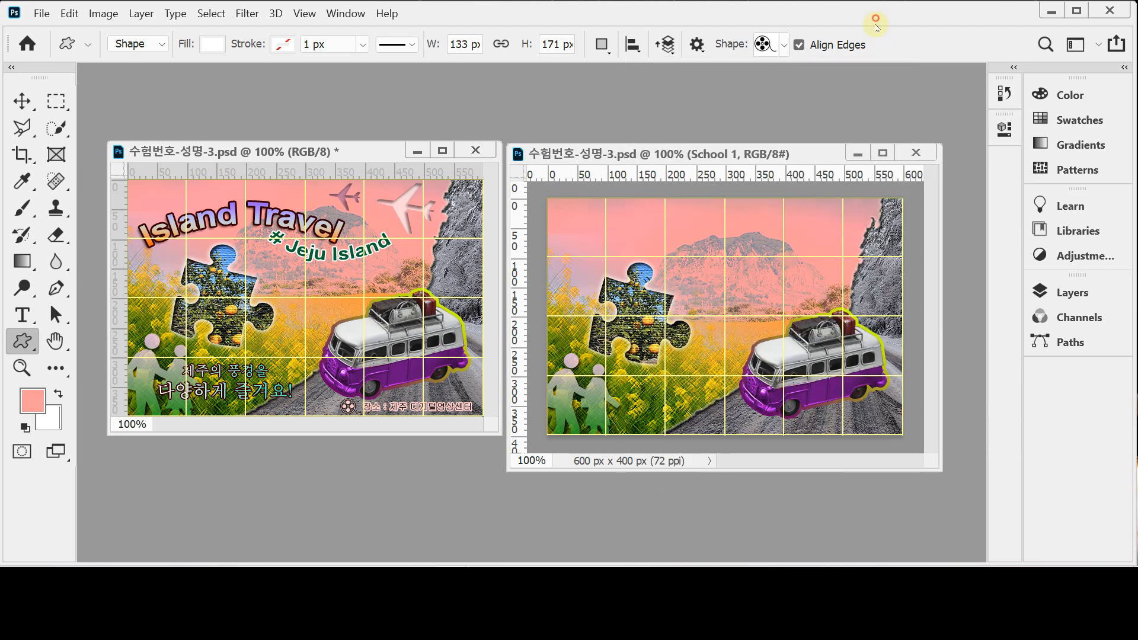
{"action": "left_click", "coordinate": [762, 421]}
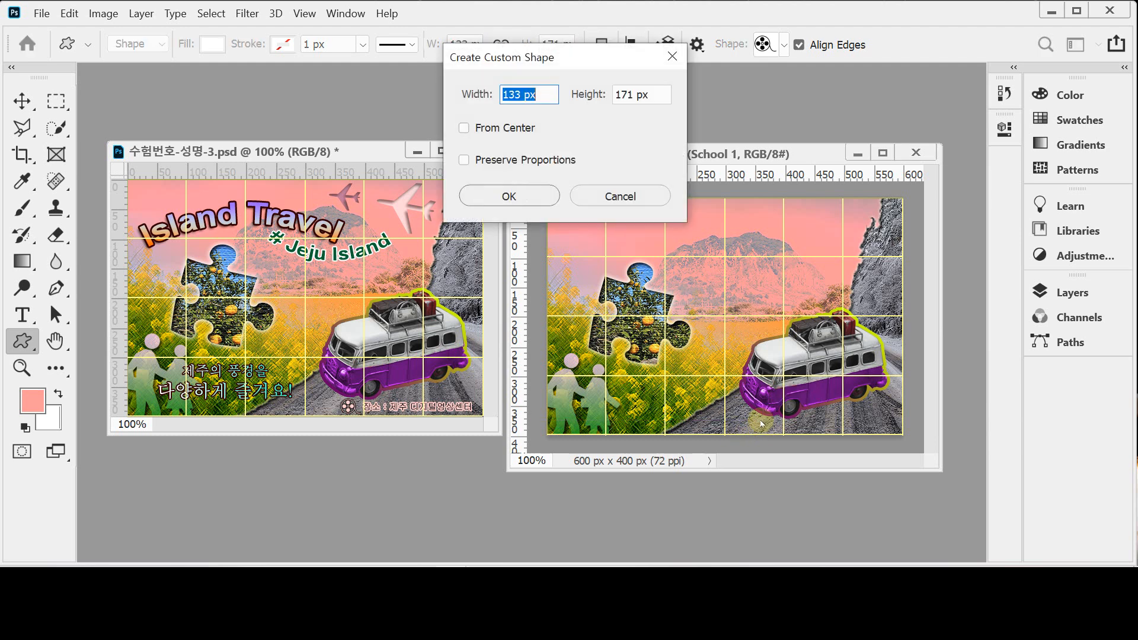
{"action": "left_click", "coordinate": [610, 200]}
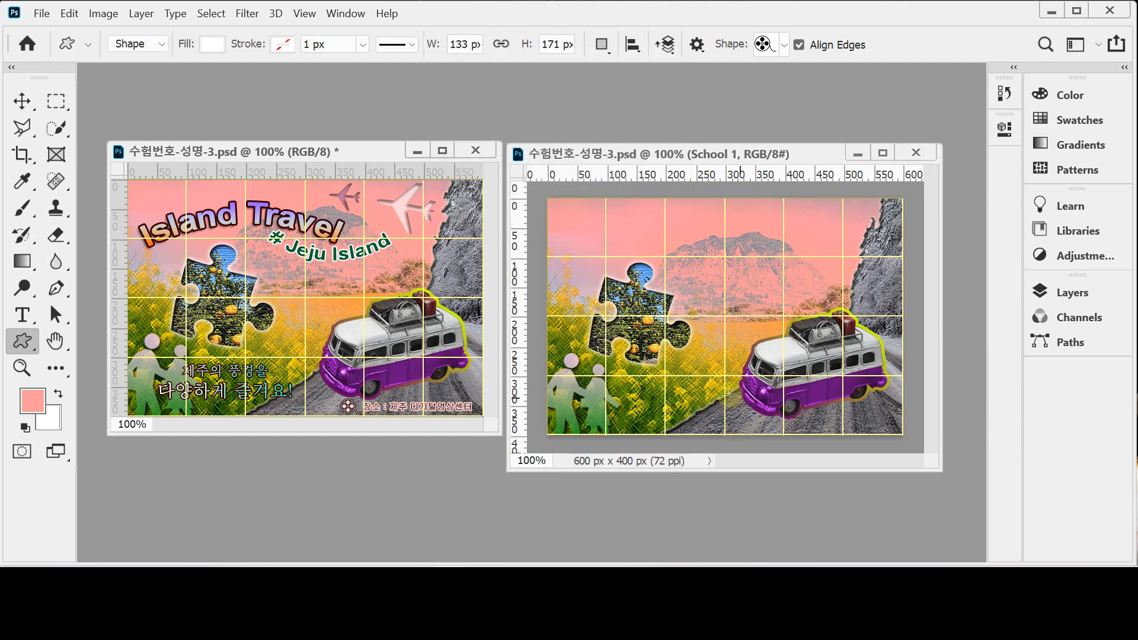
{"action": "left_click", "coordinate": [720, 322]}
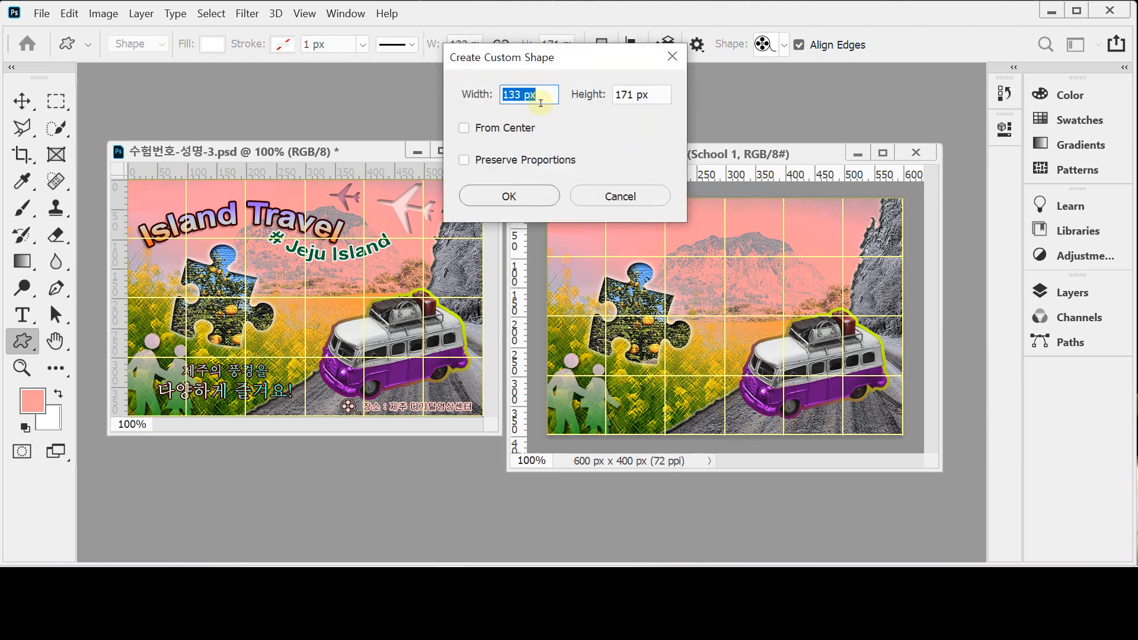
{"action": "left_click", "coordinate": [617, 194]}
- Draw the film reel shape about 32 × 23 px on the road below the van and set its fill color to fcc
{"action": "left_click_drag", "start_coordinate": [767, 425], "coordinate": [786, 440]}
{"action": "scroll", "coordinate": [807, 432], "scroll_direction": "up", "scroll_amount": 2}
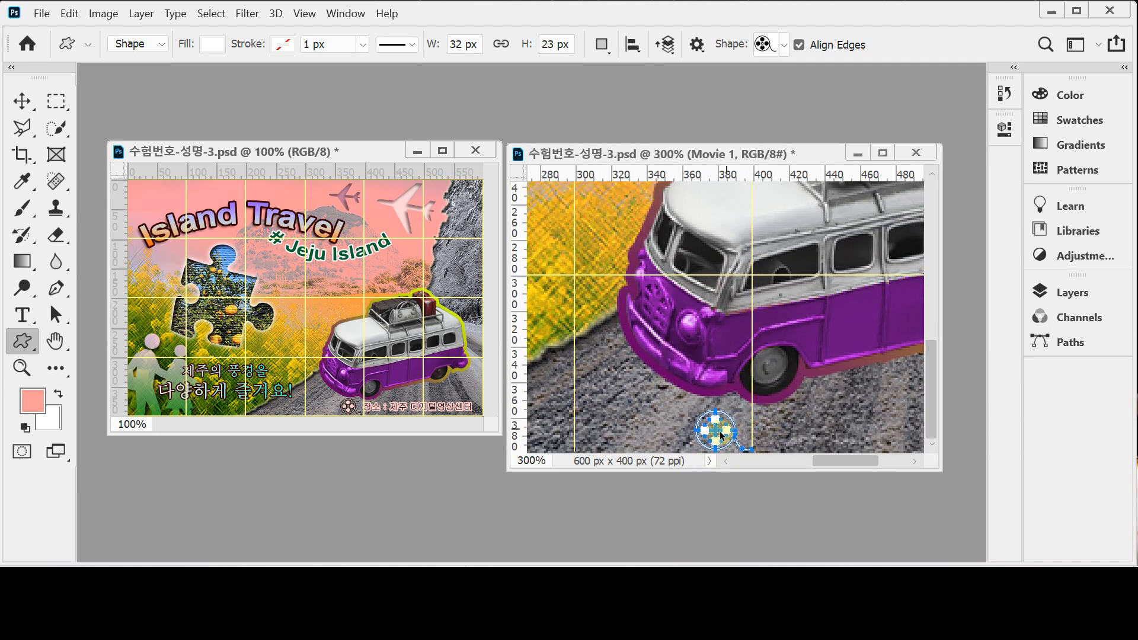
{"action": "left_click", "coordinate": [1061, 294]}
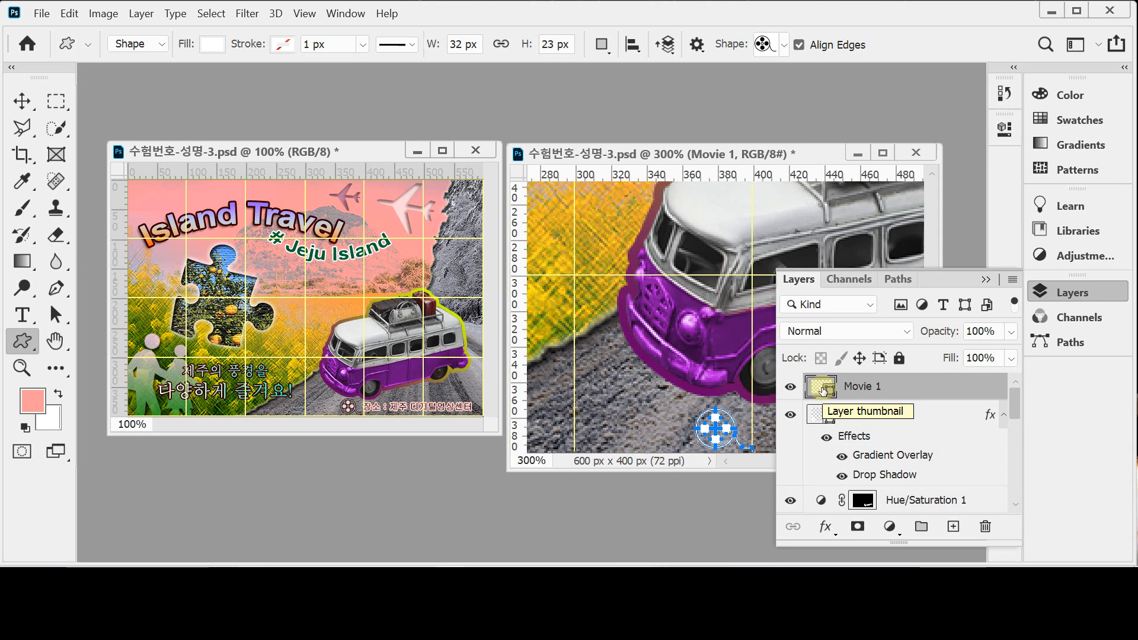
{"action": "double_click", "coordinate": [822, 388]}
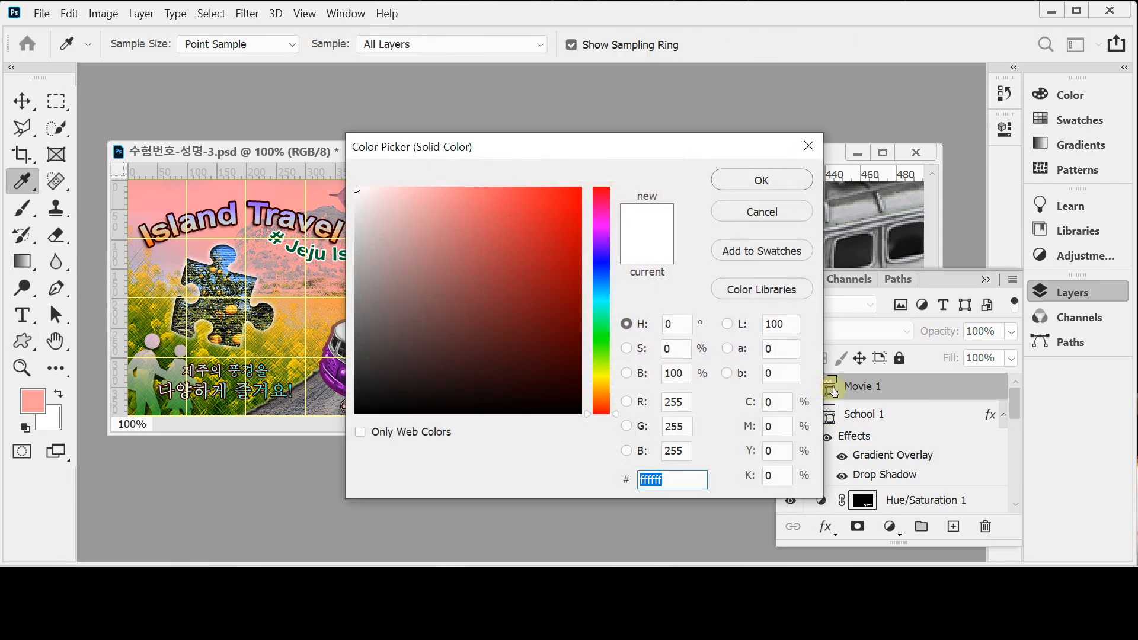
{"action": "type", "text": "fc"}
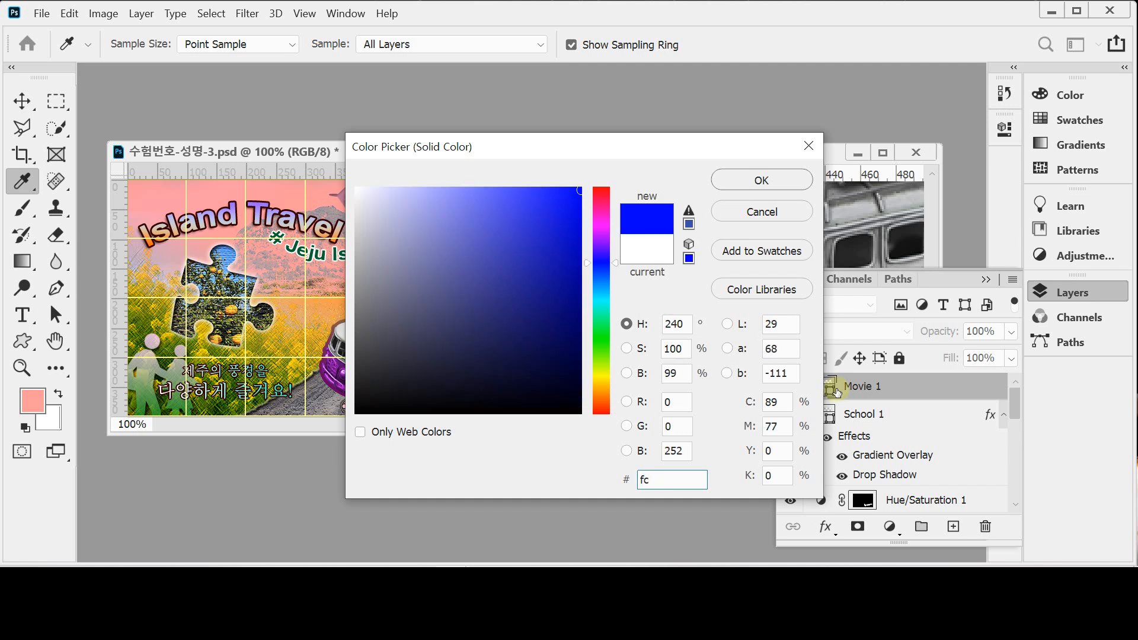
{"action": "type", "text": "c"}
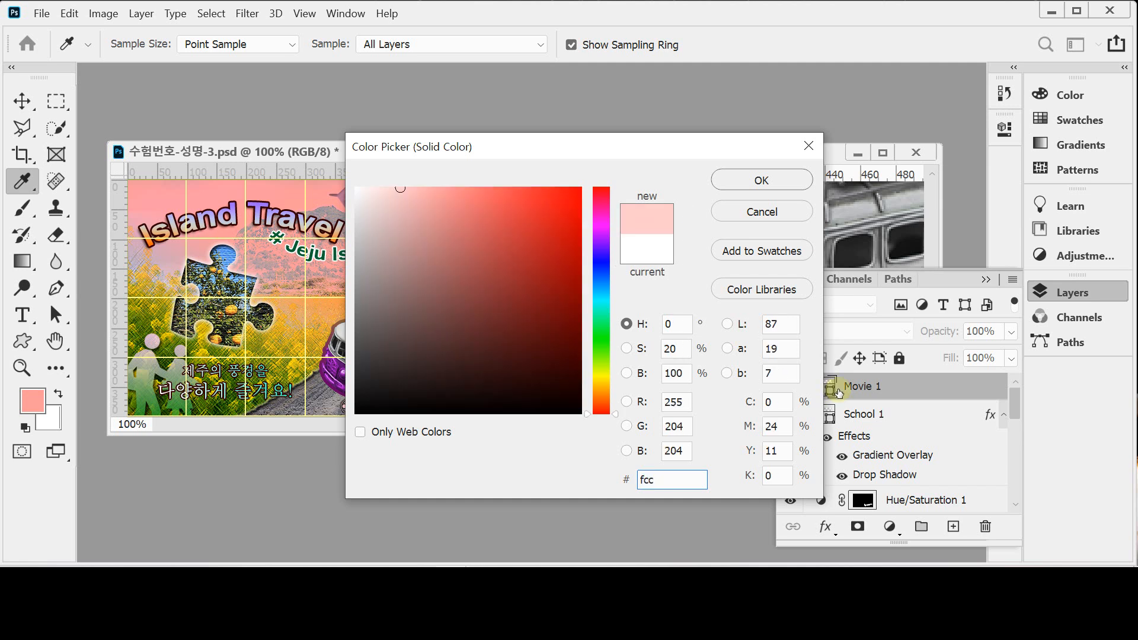
{"action": "key", "text": "Return"}
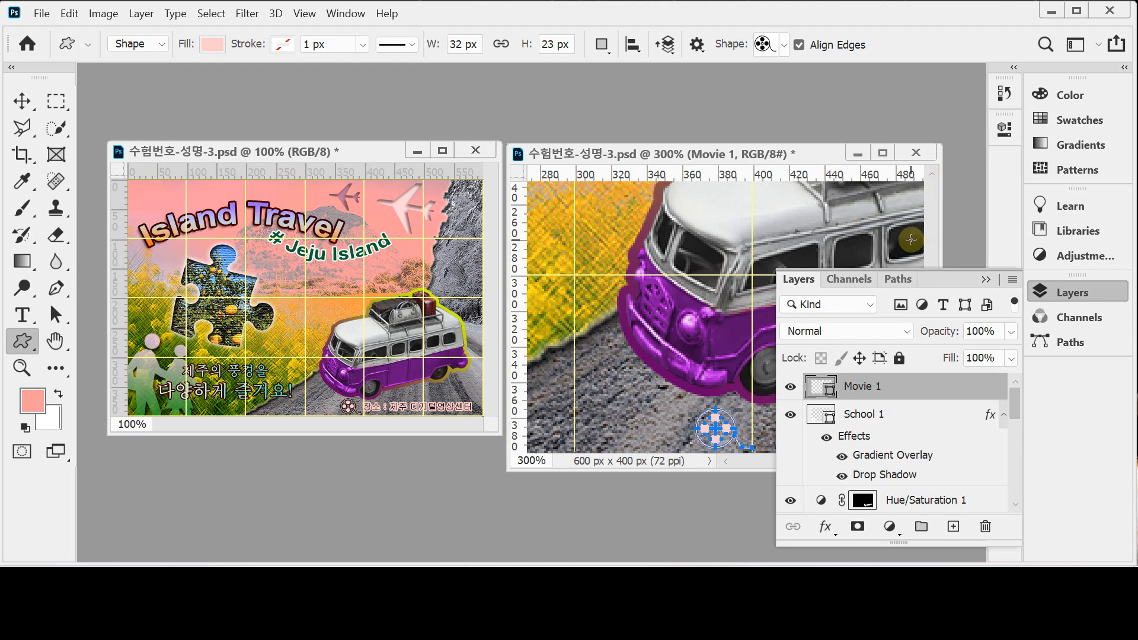
- Add a 1 px Stroke with a solid color fill type to the film reel layer
{"action": "left_click", "coordinate": [817, 530]}
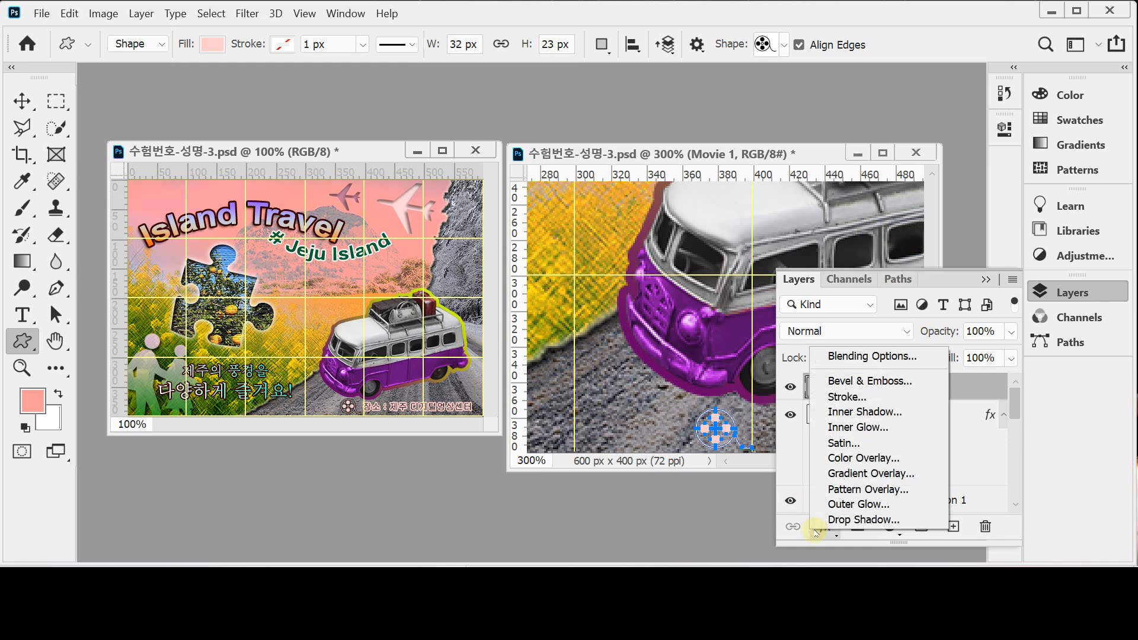
{"action": "left_click", "coordinate": [842, 401]}
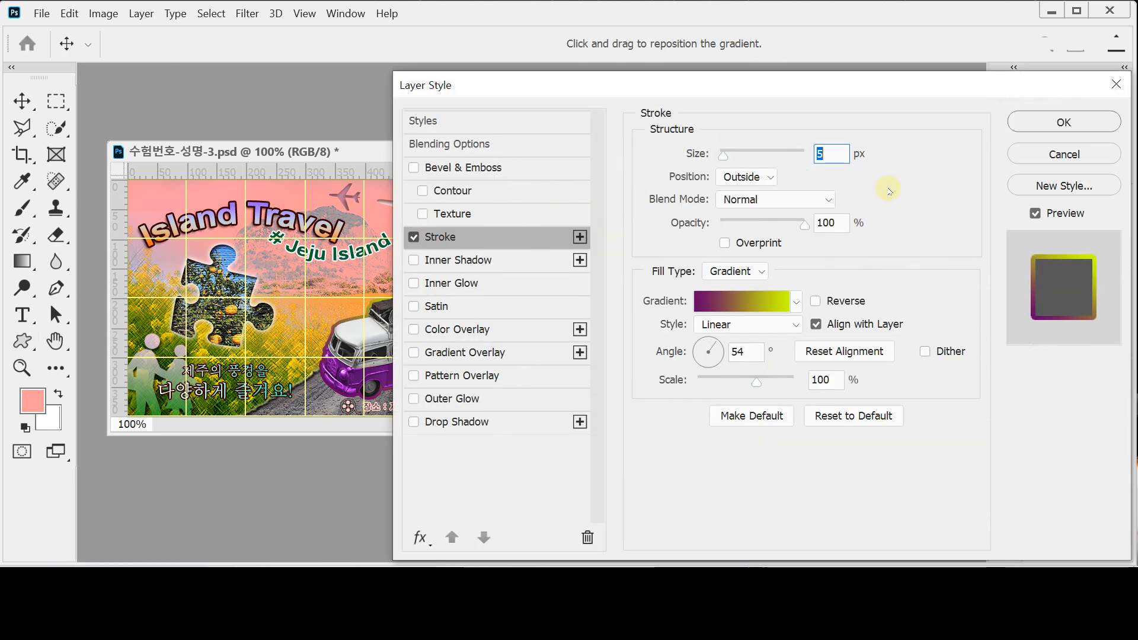
{"action": "type", "text": "1"}
{"action": "left_click", "coordinate": [735, 271]}
{"action": "left_click", "coordinate": [741, 289]}
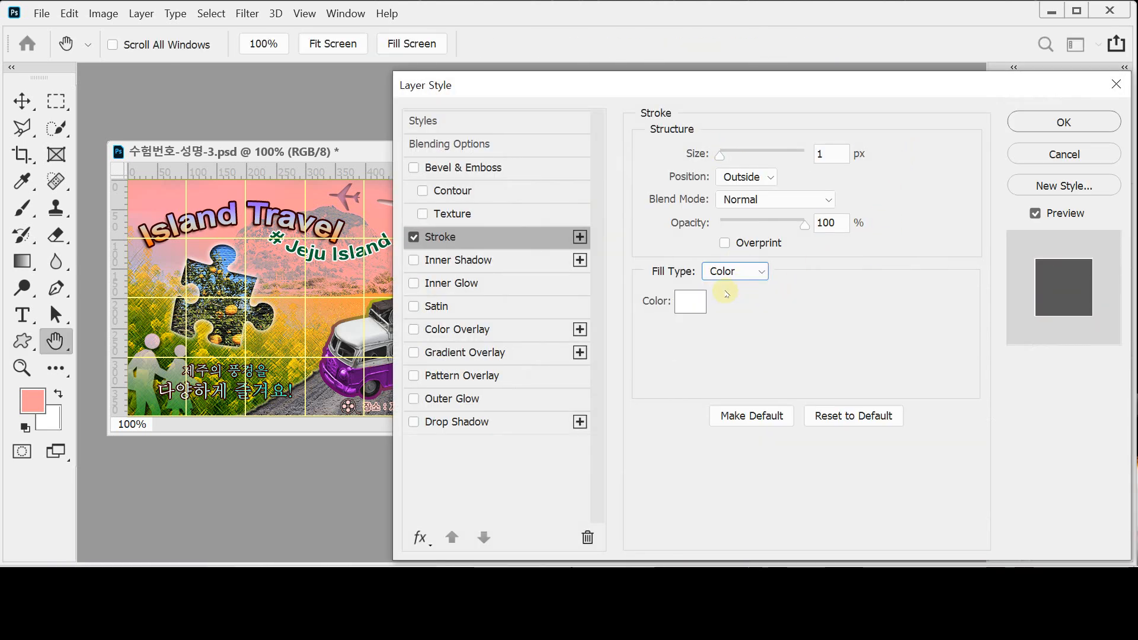
- Set the film reel's stroke color to black 000000, apply the layer style, and deselect the shape's path
{"action": "left_click", "coordinate": [692, 302]}
{"action": "left_click_drag", "start_coordinate": [455, 213], "coordinate": [584, 422]}
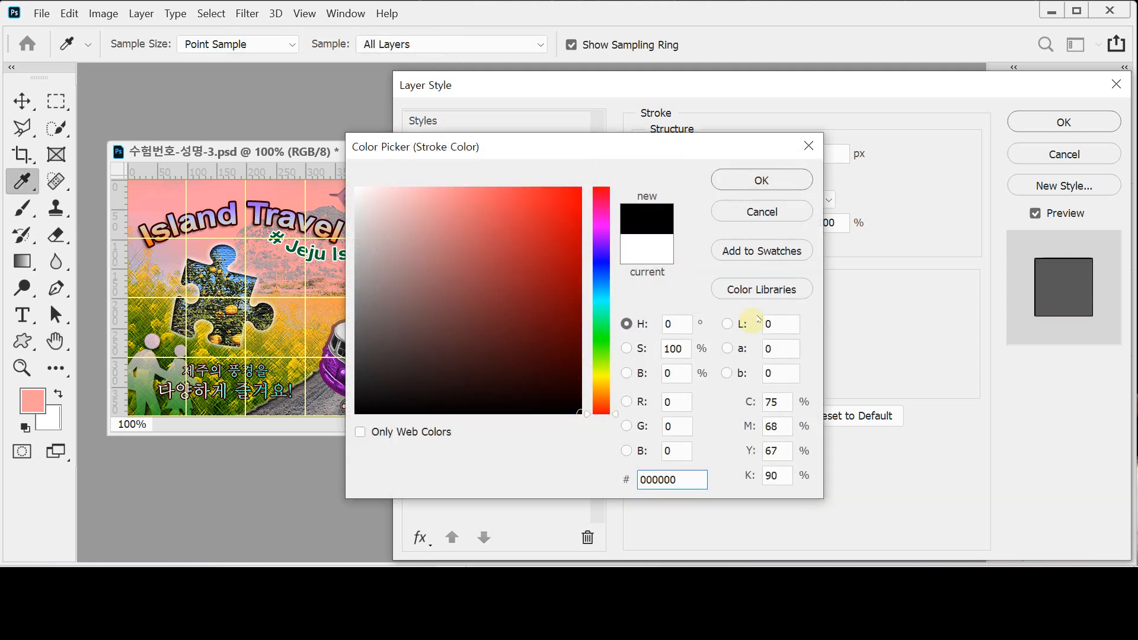
{"action": "left_click", "coordinate": [762, 180]}
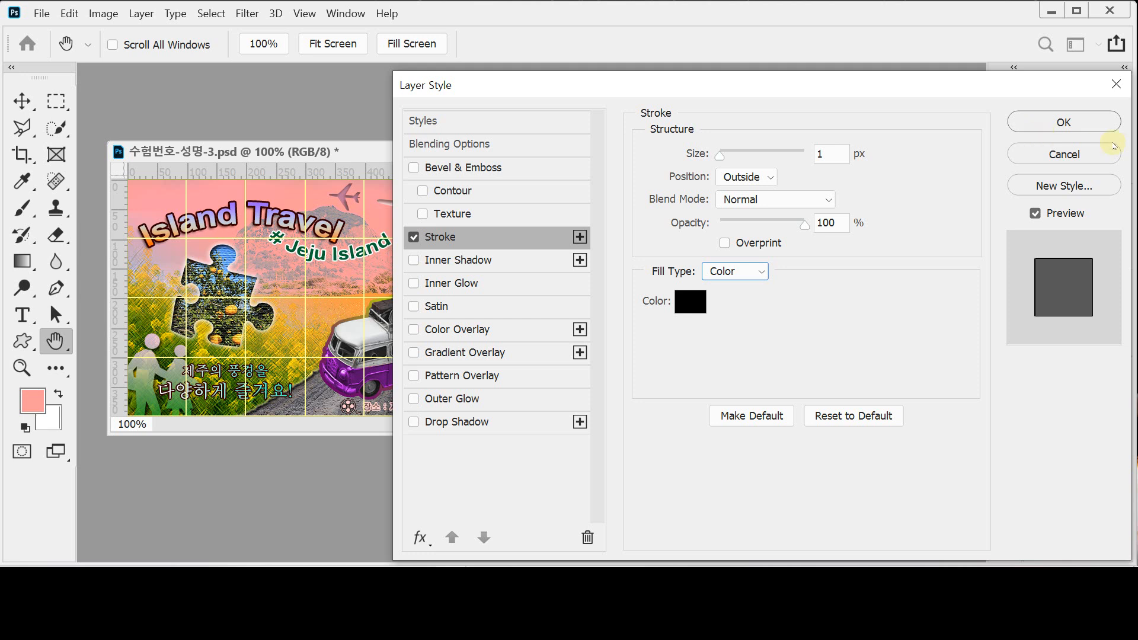
{"action": "left_click", "coordinate": [1055, 126]}
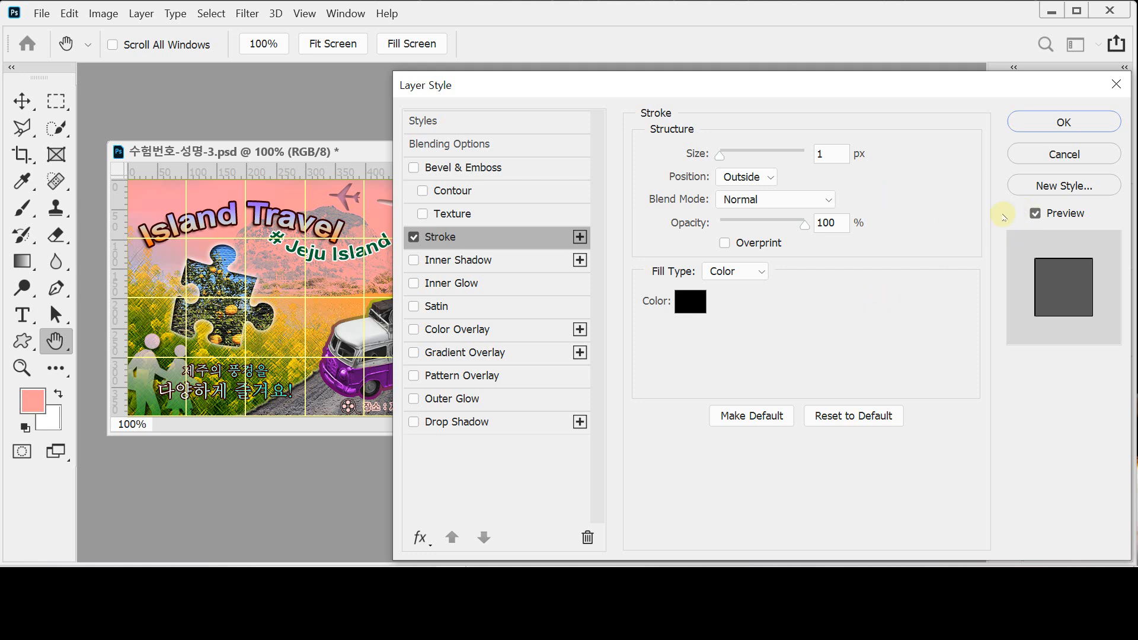
{"action": "left_click", "coordinate": [1065, 122]}
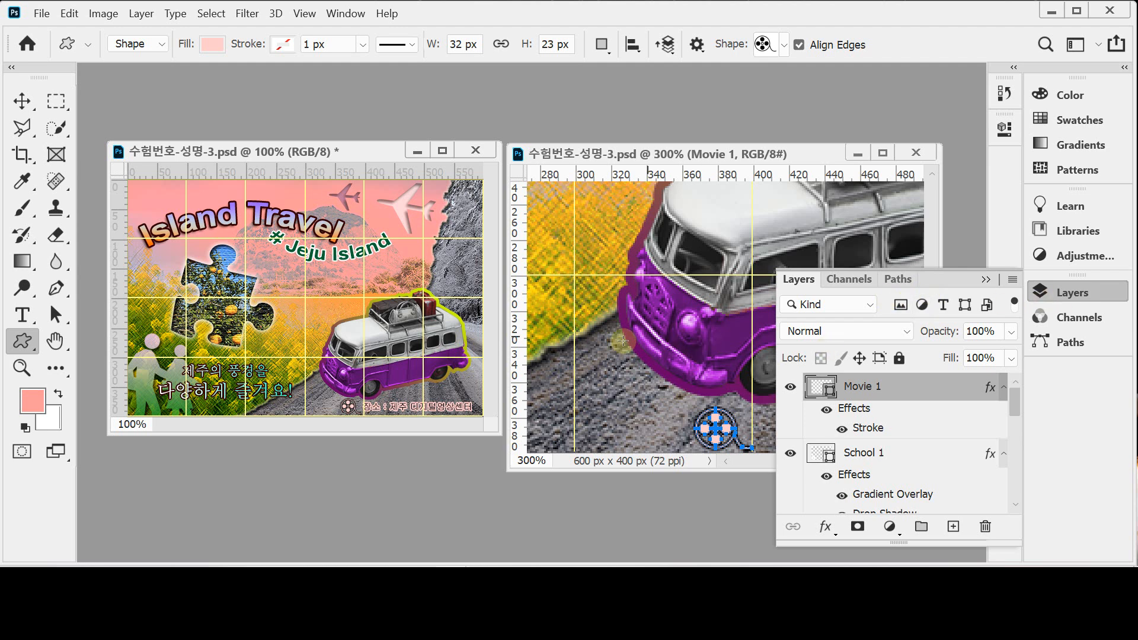
{"action": "key", "text": "Return"}
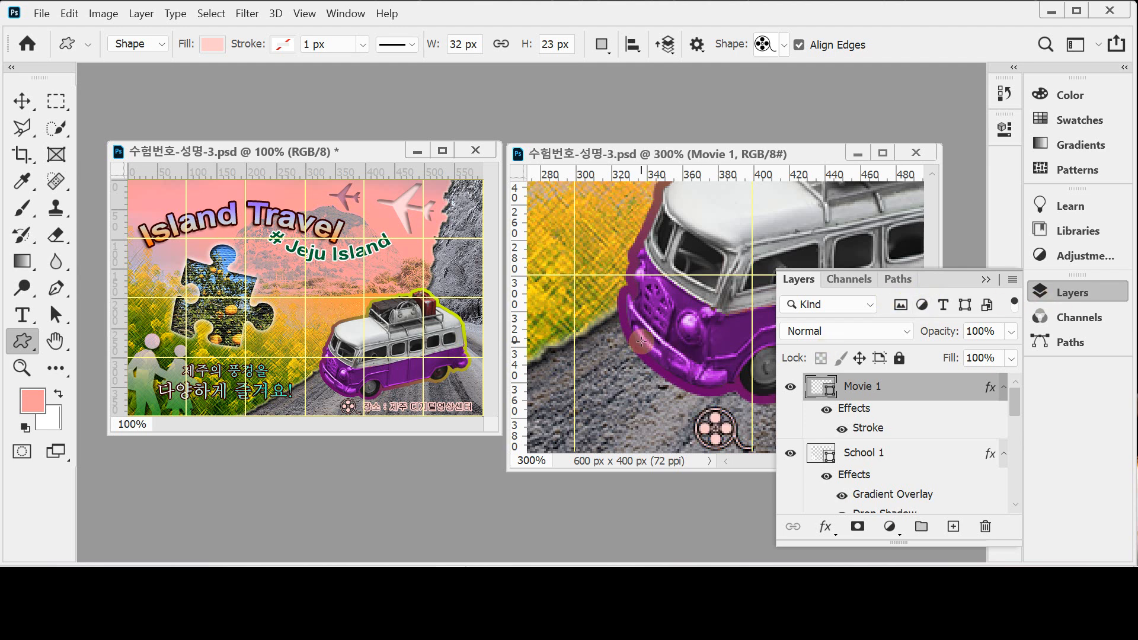
- Choose the airplane custom shape from the Symbols set
{"action": "left_click_drag", "start_coordinate": [688, 283], "coordinate": [635, 415]}
{"action": "left_click", "coordinate": [690, 315], "text": "alt"}
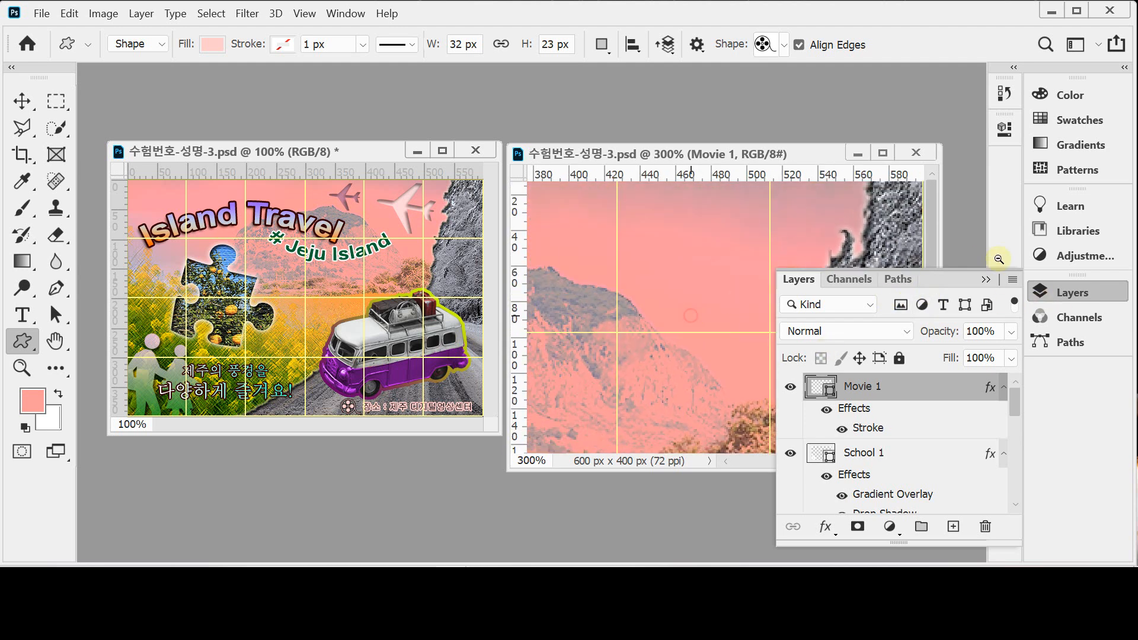
{"action": "left_click", "coordinate": [1054, 290]}
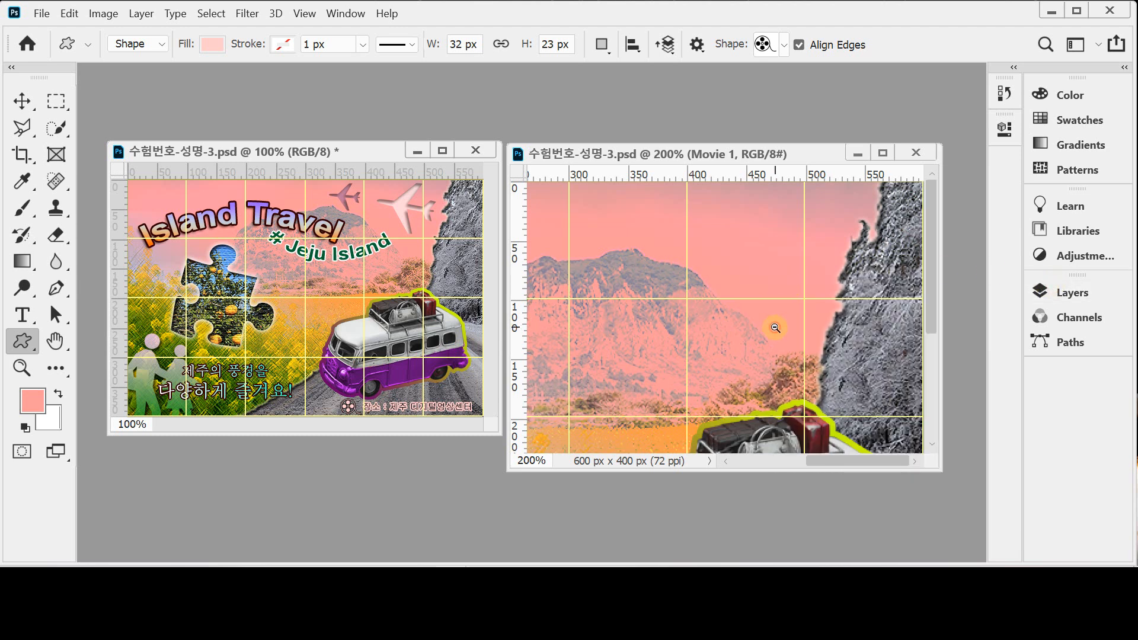
{"action": "left_click", "coordinate": [775, 328], "text": "alt"}
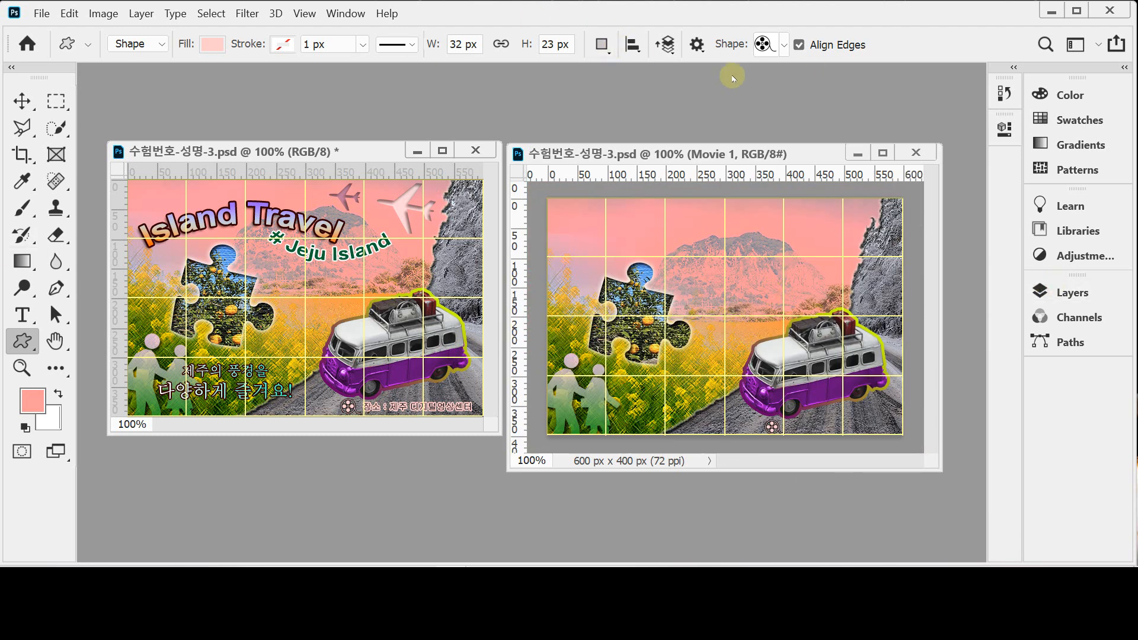
{"action": "left_click", "coordinate": [786, 52]}
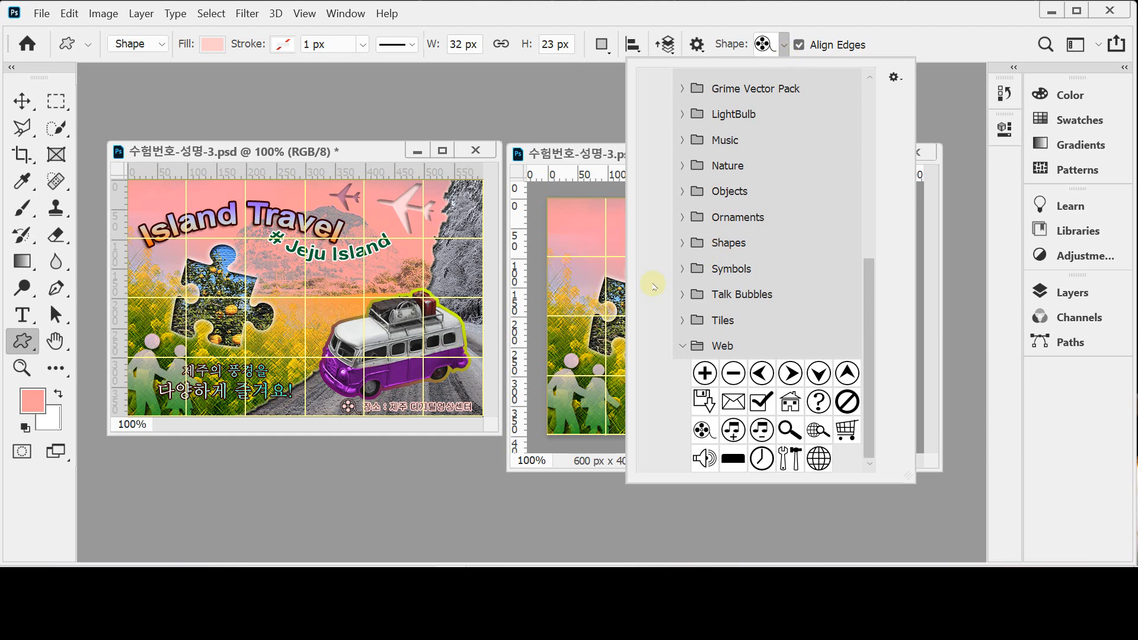
{"action": "left_click", "coordinate": [683, 345]}
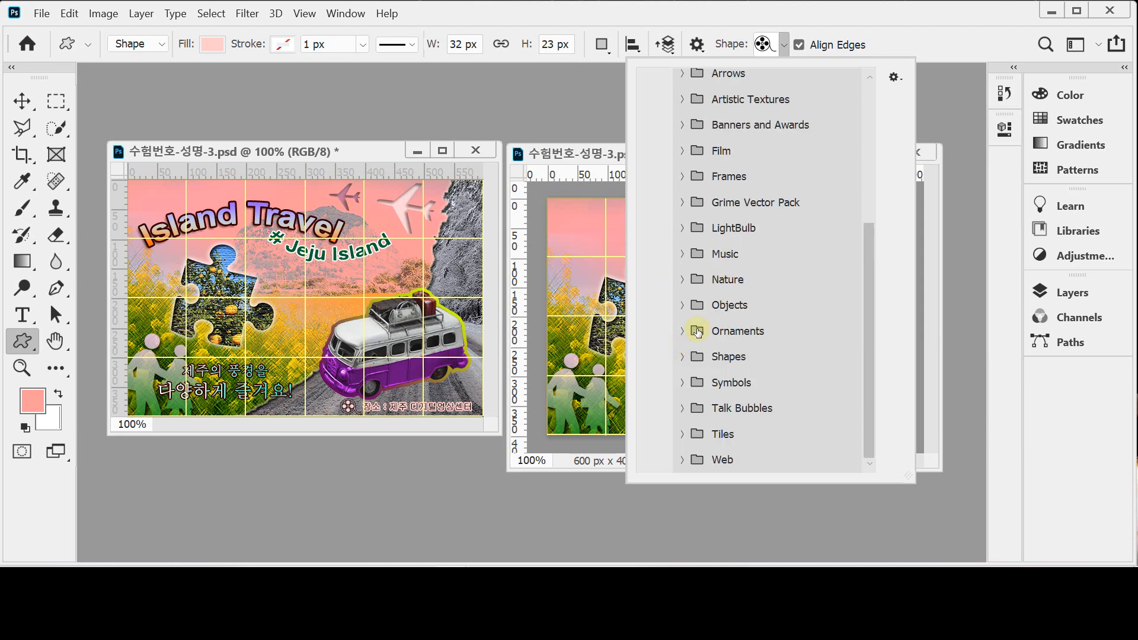
{"action": "left_click", "coordinate": [683, 381]}
{"action": "scroll", "coordinate": [866, 267], "scroll_direction": "down", "scroll_amount": 4}
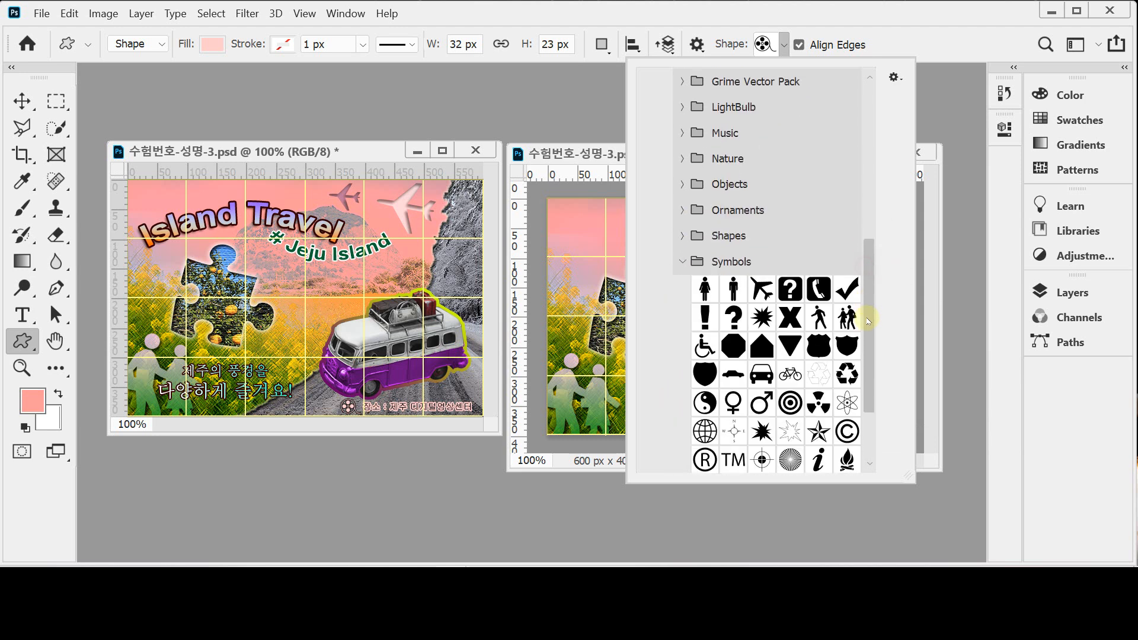
{"action": "left_click", "coordinate": [763, 290]}
{"action": "left_click", "coordinate": [738, 17]}
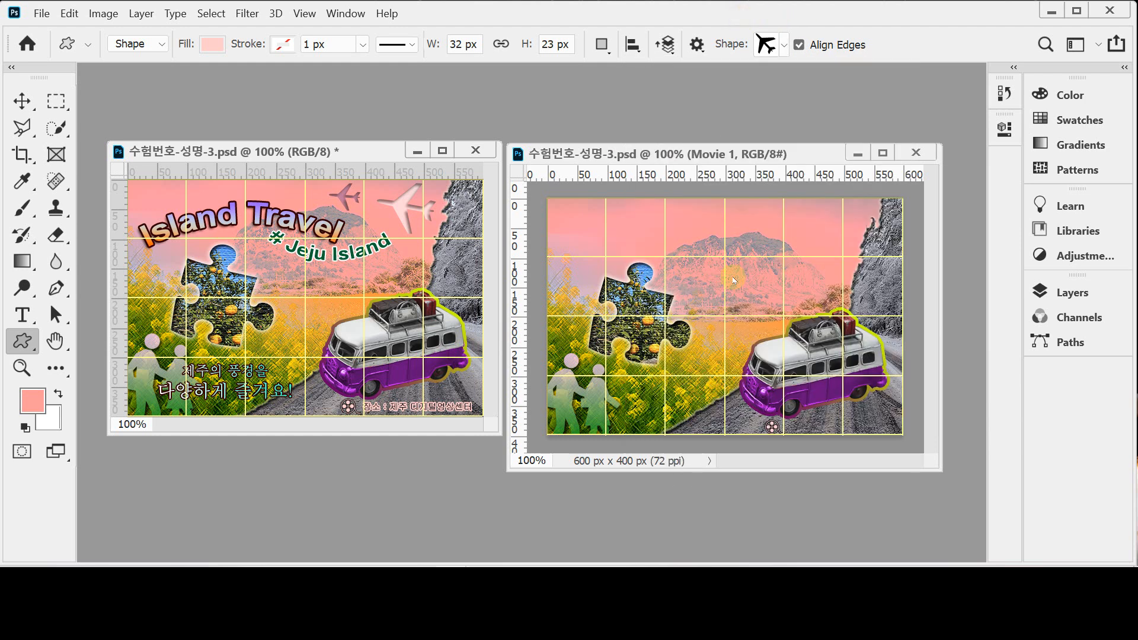
- Draw the airplane shape about 87 × 91 px in the sky above the mountain and shift it toward the cliff
{"action": "left_click_drag", "start_coordinate": [760, 204], "coordinate": [853, 258]}
{"action": "left_click_drag", "start_coordinate": [854, 257], "coordinate": [854, 257]}
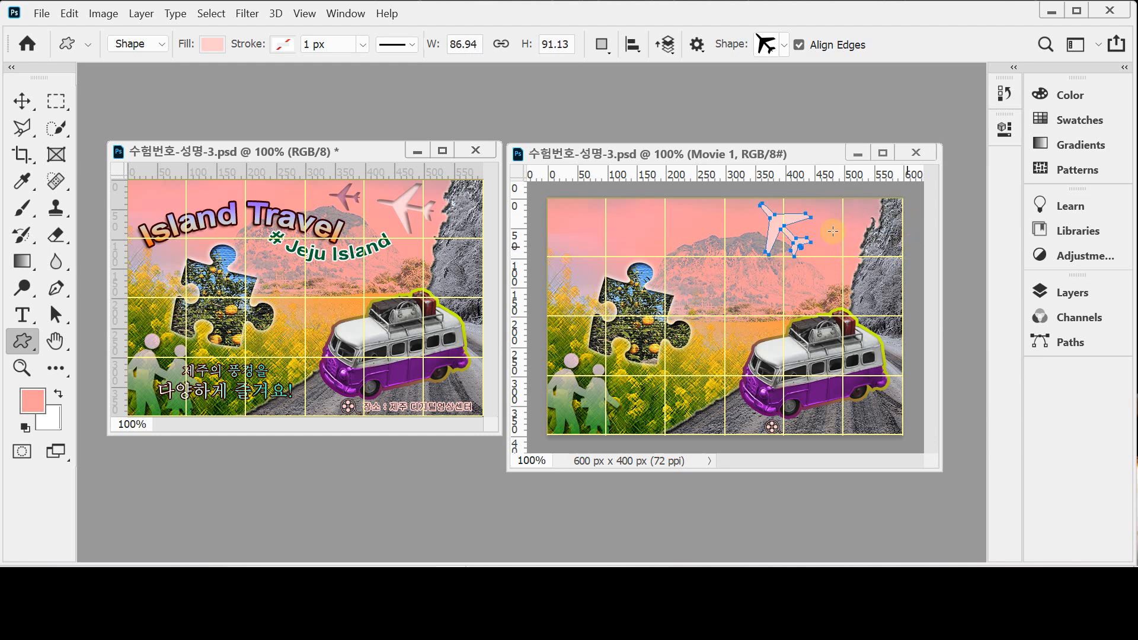
{"action": "left_click_drag", "start_coordinate": [779, 228], "coordinate": [819, 230]}
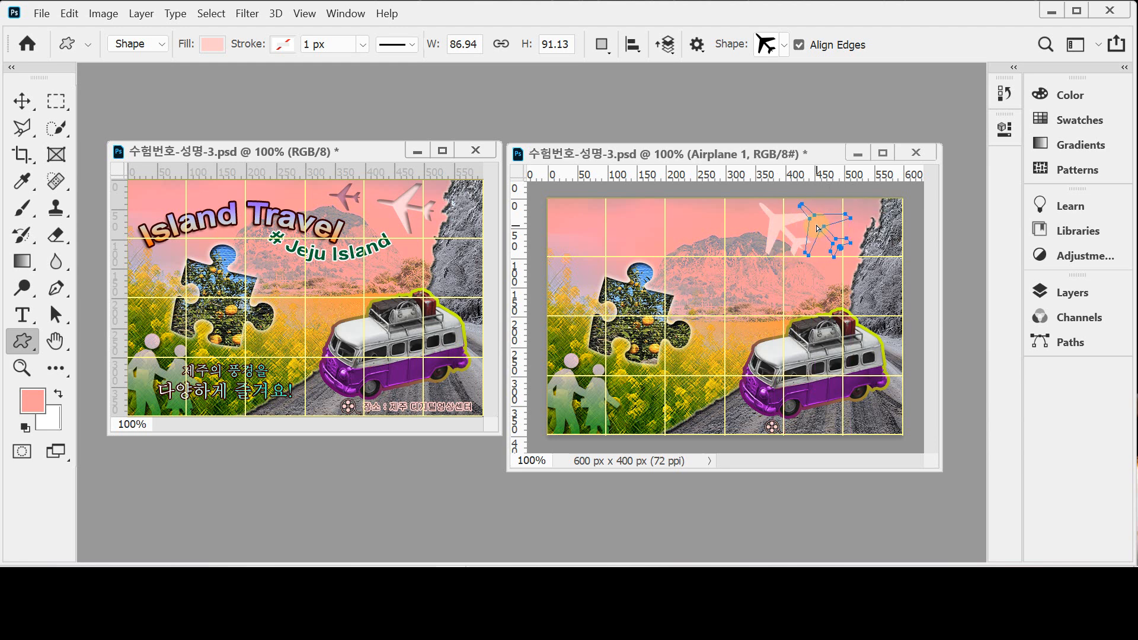
- Scale the airplane to about 91%, rotate it about -33°, and accept the transform
{"action": "key", "text": "ctrl+t"}
{"action": "left_click_drag", "start_coordinate": [867, 276], "coordinate": [880, 259]}
{"action": "left_click_drag", "start_coordinate": [811, 263], "coordinate": [884, 255]}
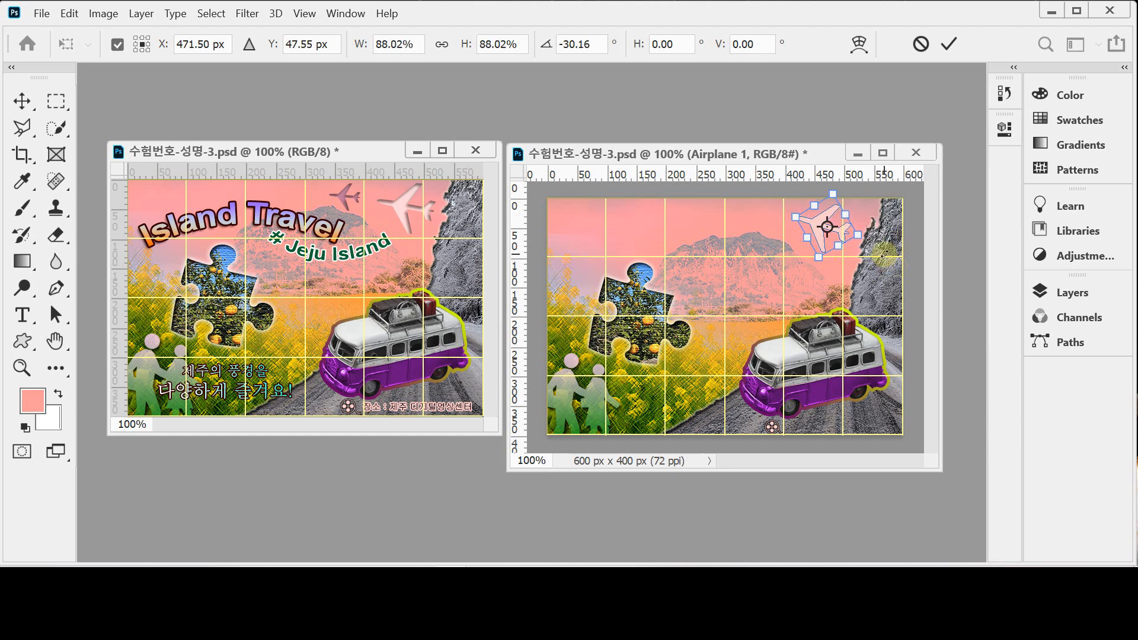
{"action": "left_click_drag", "start_coordinate": [885, 255], "coordinate": [882, 254]}
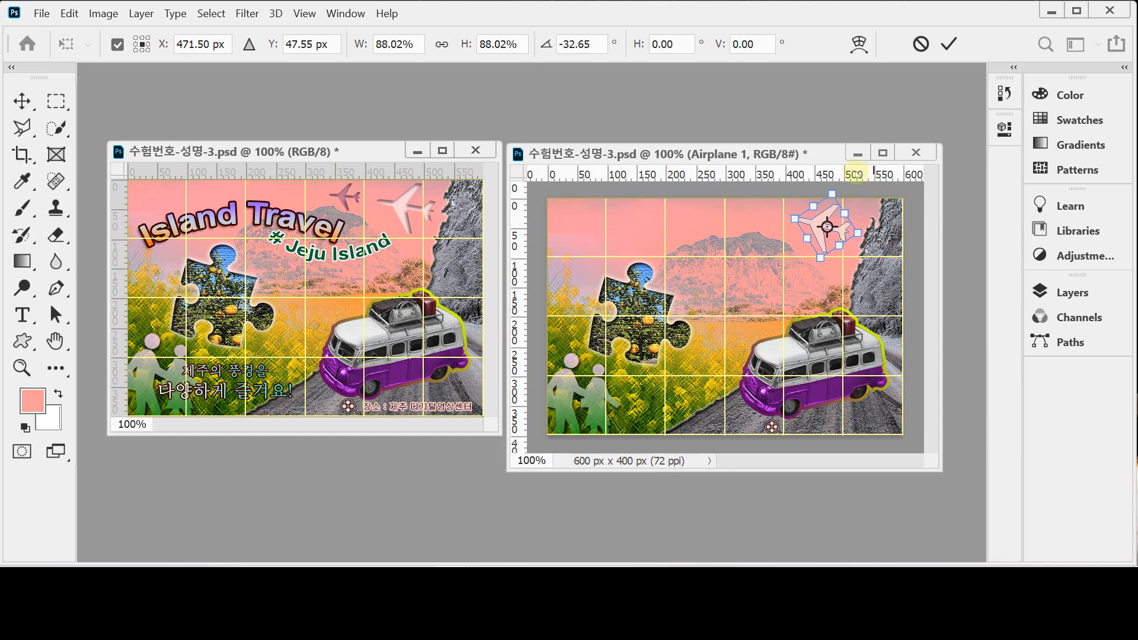
{"action": "left_click_drag", "start_coordinate": [833, 193], "coordinate": [833, 186]}
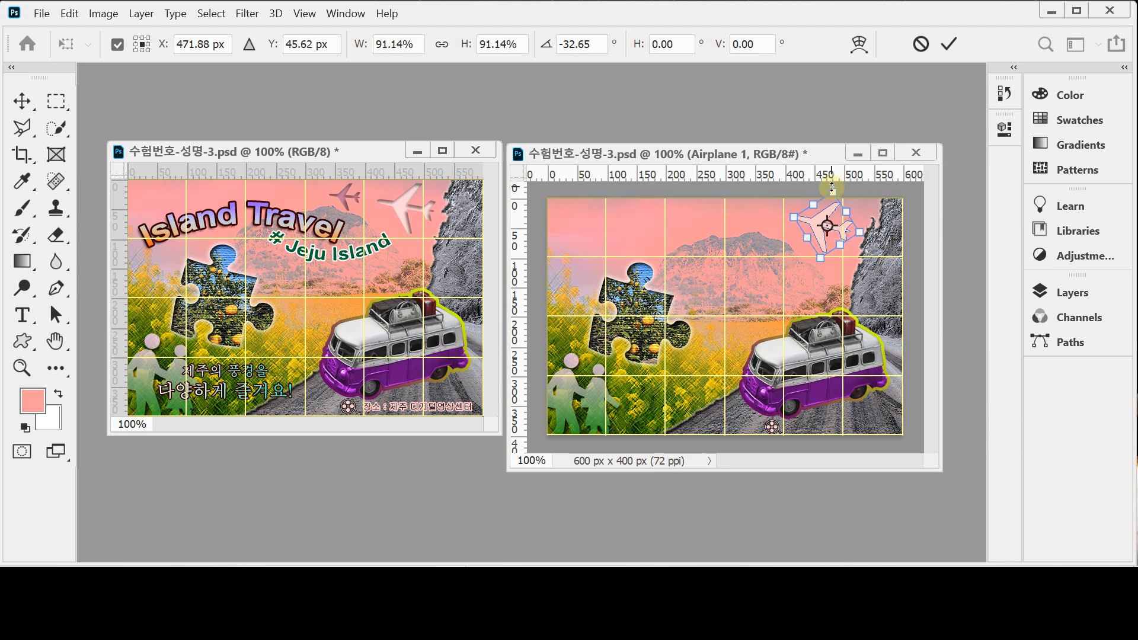
{"action": "key", "text": "Return"}
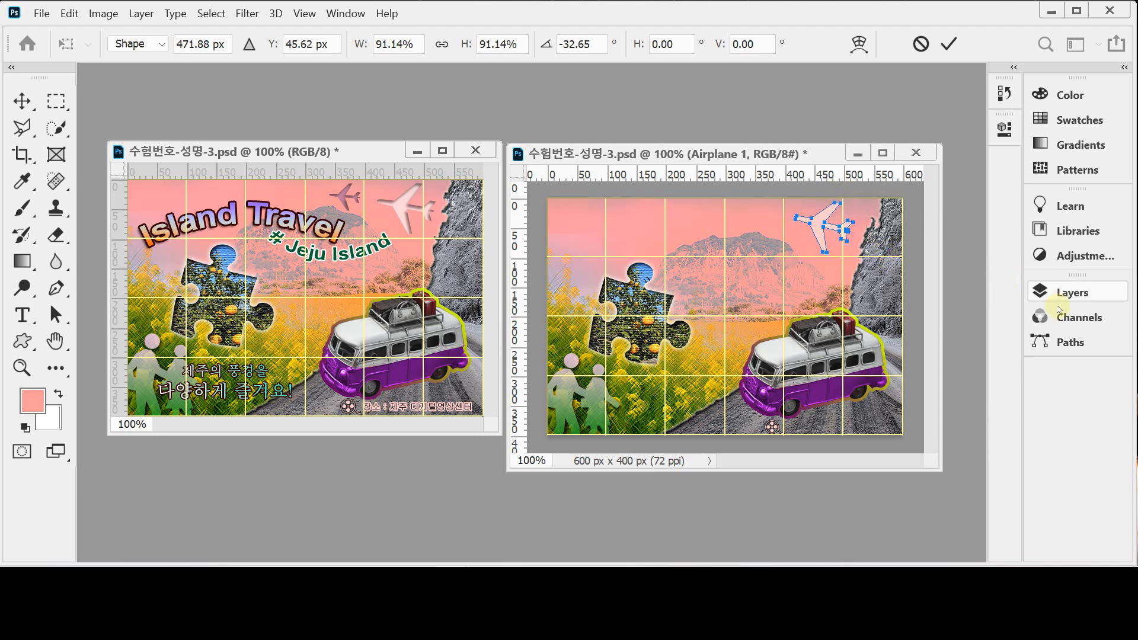
- Set the airplane shape's fill color to white
{"action": "left_click", "coordinate": [1076, 293]}
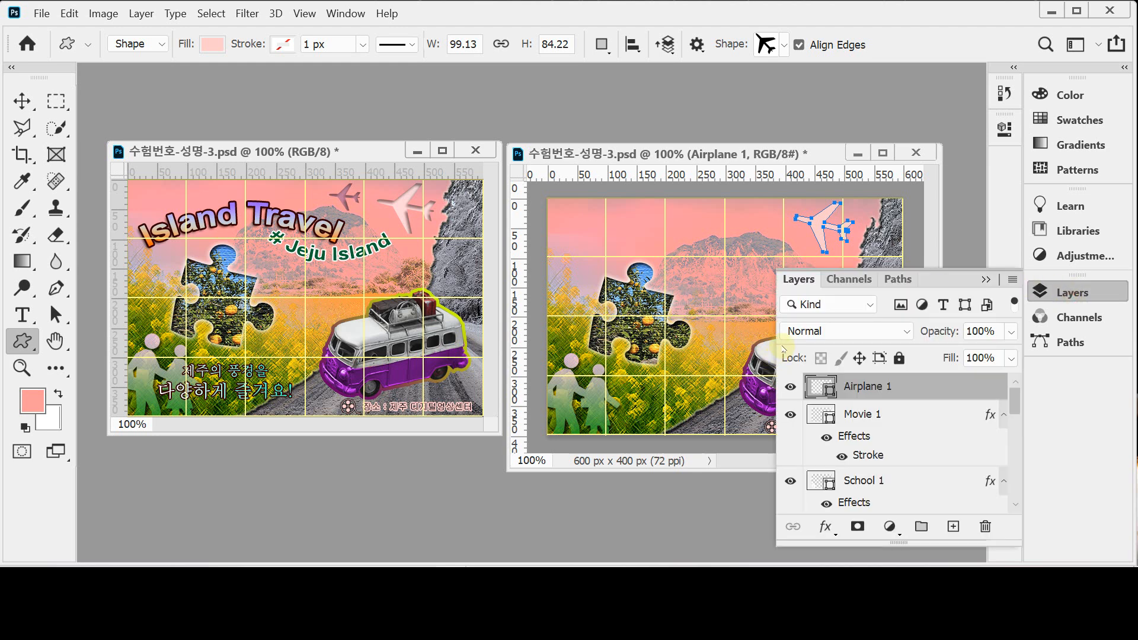
{"action": "double_click", "coordinate": [823, 391]}
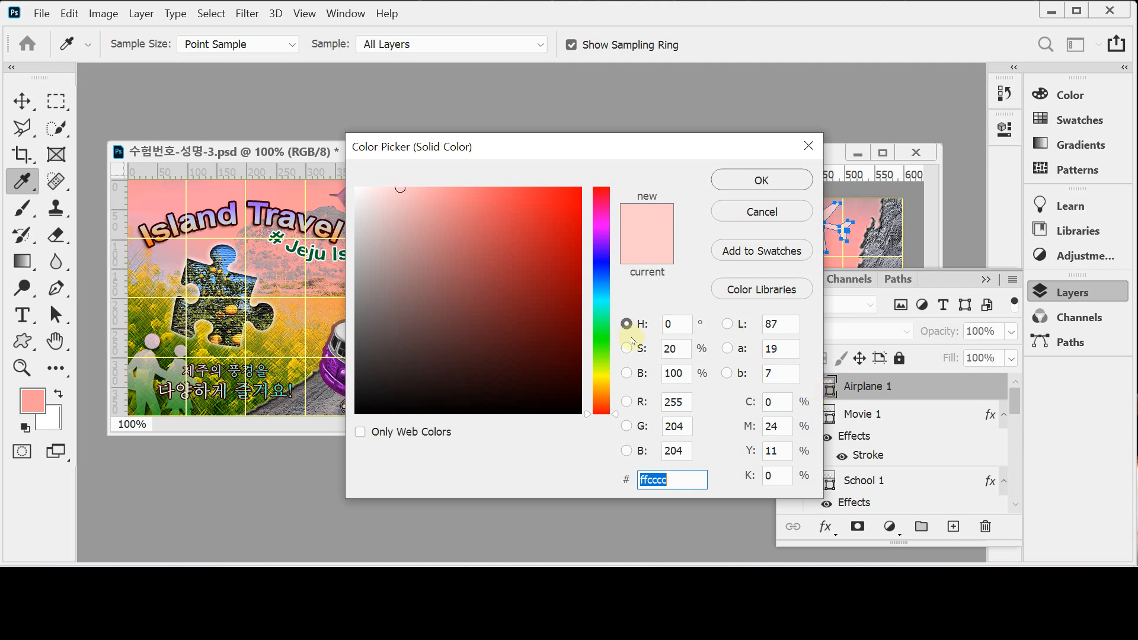
{"action": "left_click_drag", "start_coordinate": [460, 236], "coordinate": [371, 156]}
{"action": "left_click", "coordinate": [760, 182]}
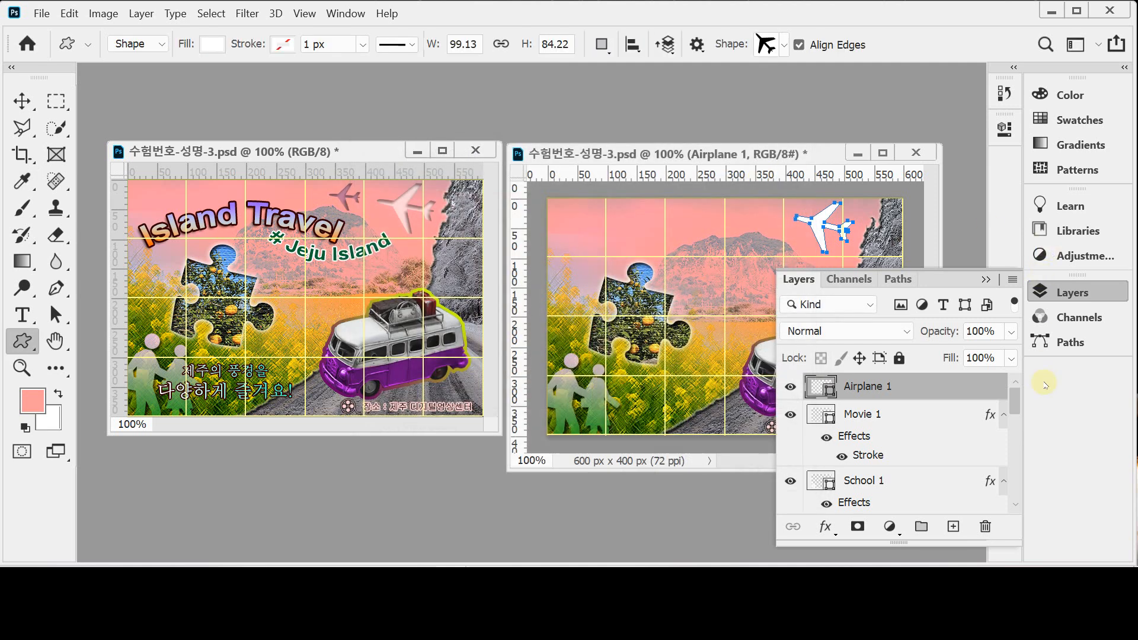
- Add an Inner Shadow to the airplane layer with global light turned off and a 60° angle, and apply the layer style
{"action": "left_click", "coordinate": [826, 526]}
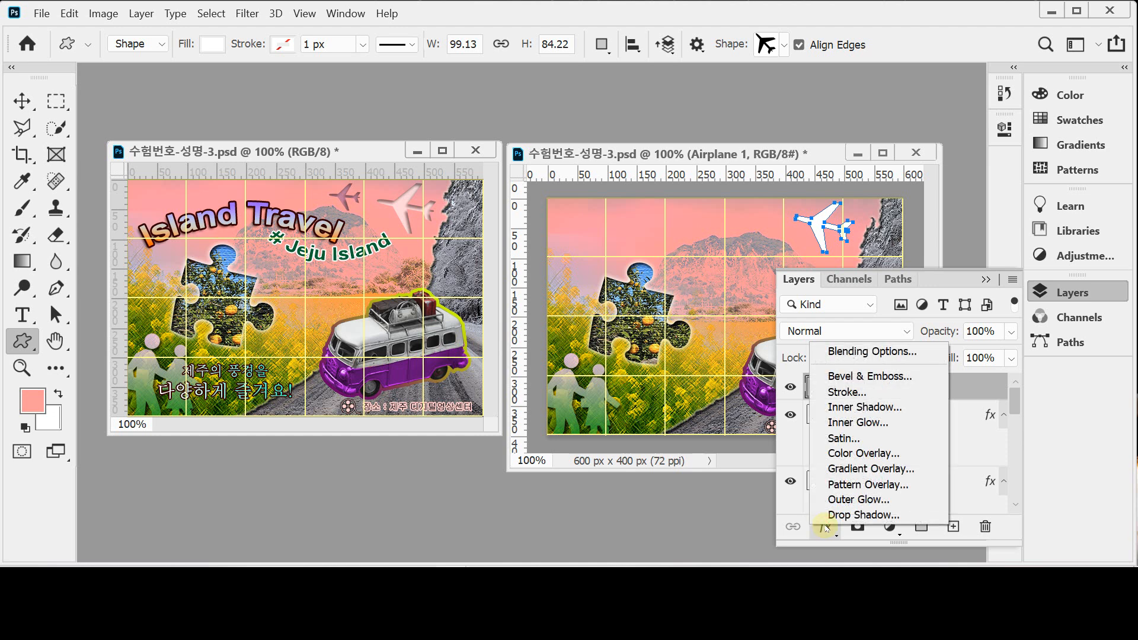
{"action": "left_click", "coordinate": [911, 408]}
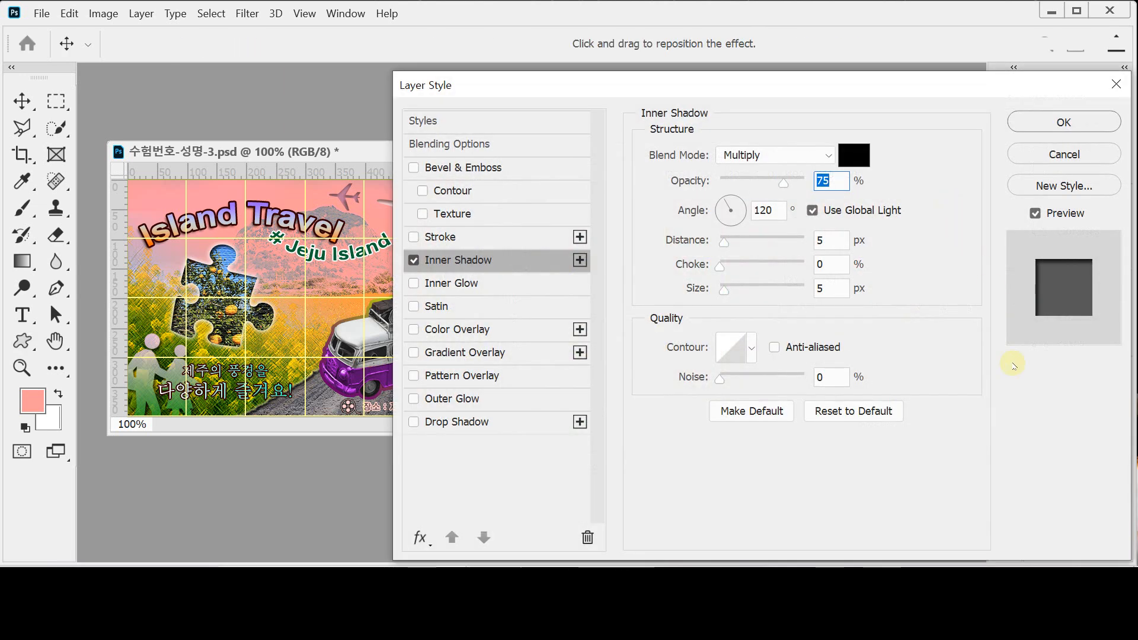
{"action": "left_click_drag", "start_coordinate": [783, 85], "coordinate": [851, 95]}
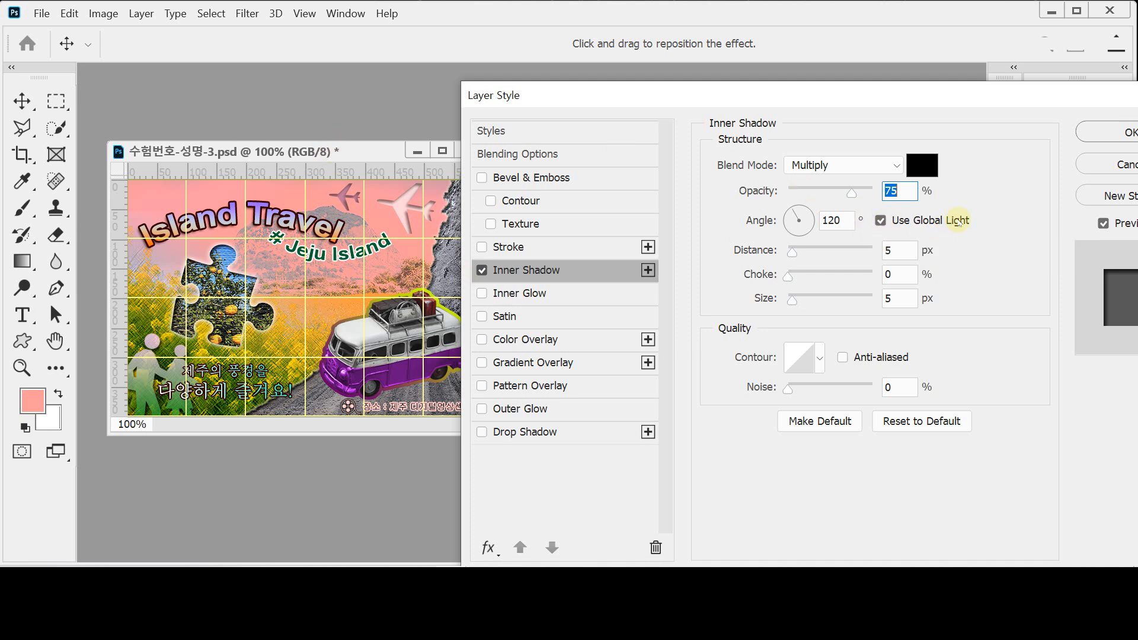
{"action": "left_click", "coordinate": [880, 221]}
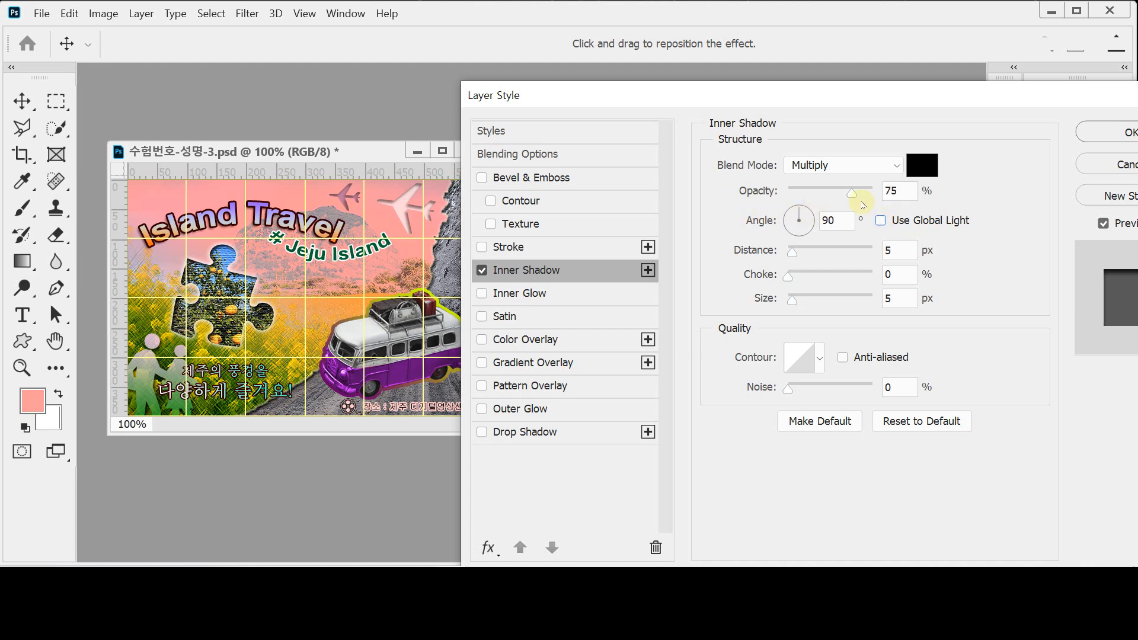
{"action": "double_click", "coordinate": [840, 222]}
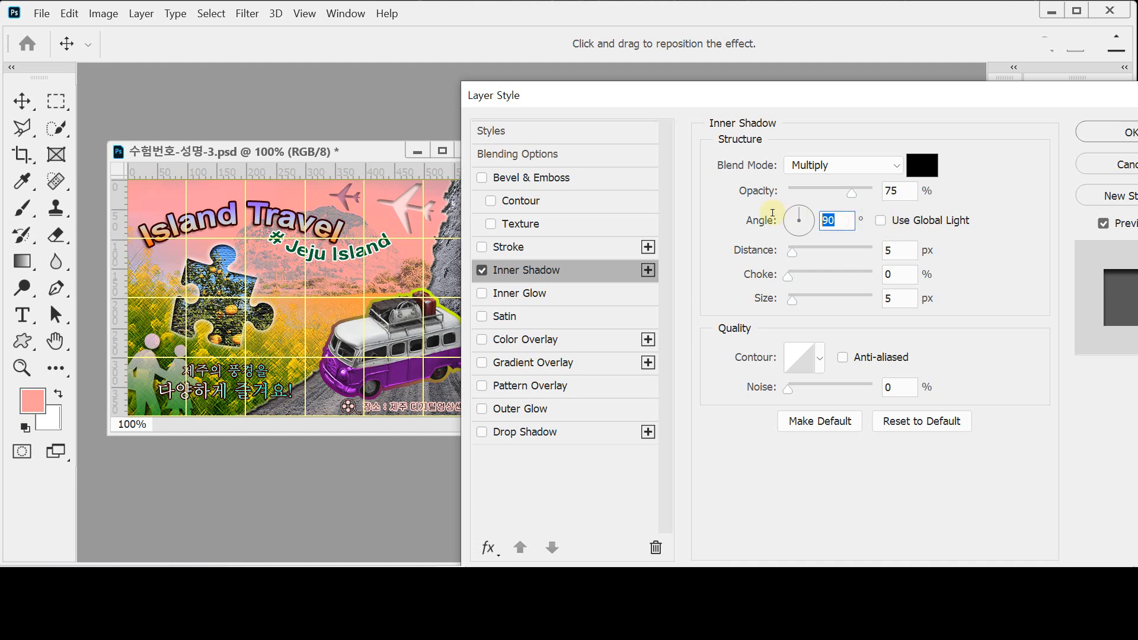
{"action": "type", "text": "60"}
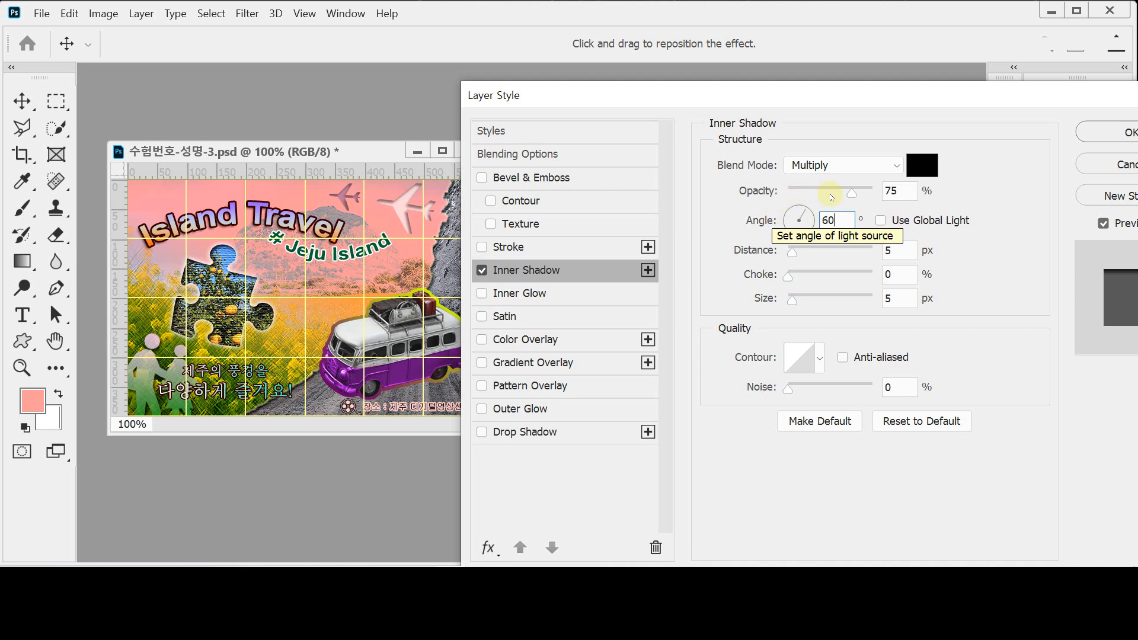
{"action": "left_click", "coordinate": [1102, 126]}
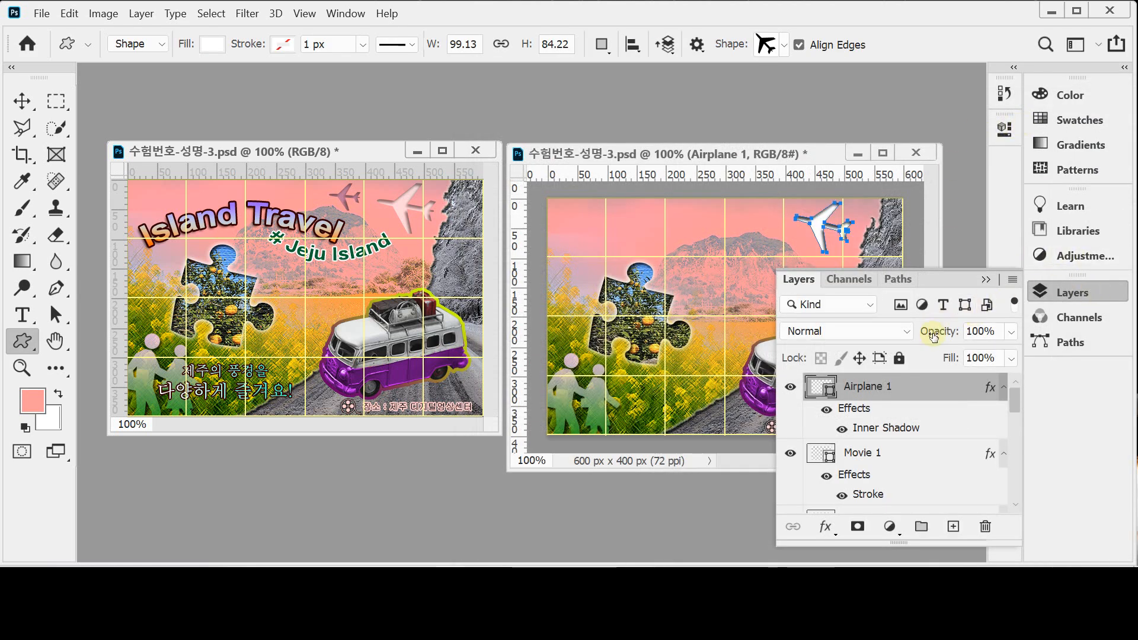
- Set the airplane layer's opacity to 60%
{"action": "left_click", "coordinate": [933, 337]}
{"action": "type", "text": "60"}
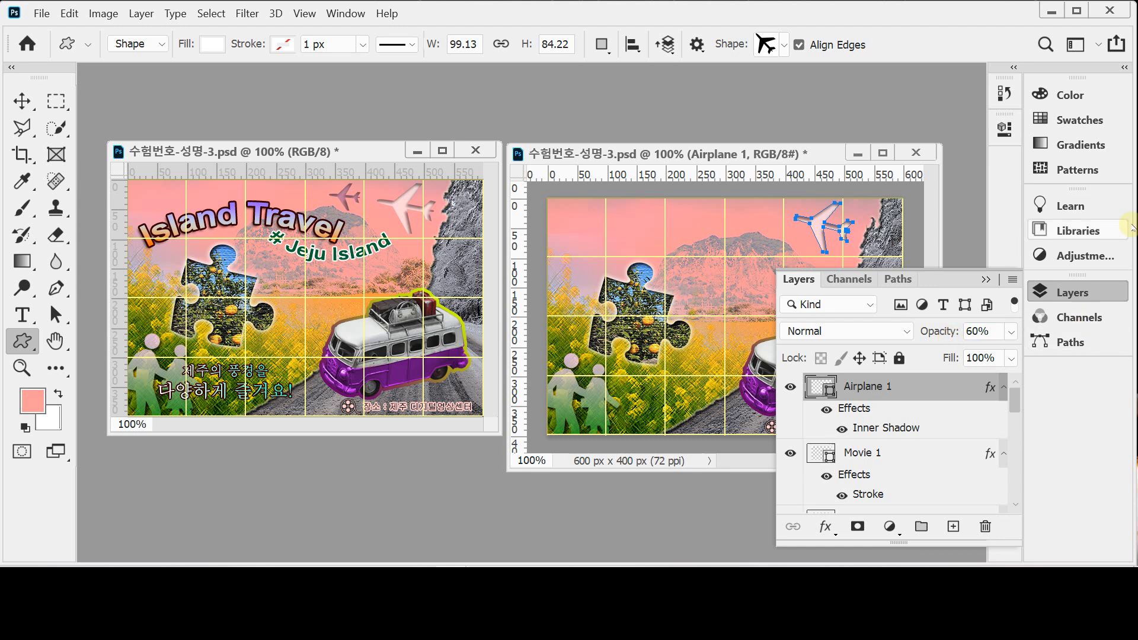
{"action": "left_click", "coordinate": [1066, 295]}
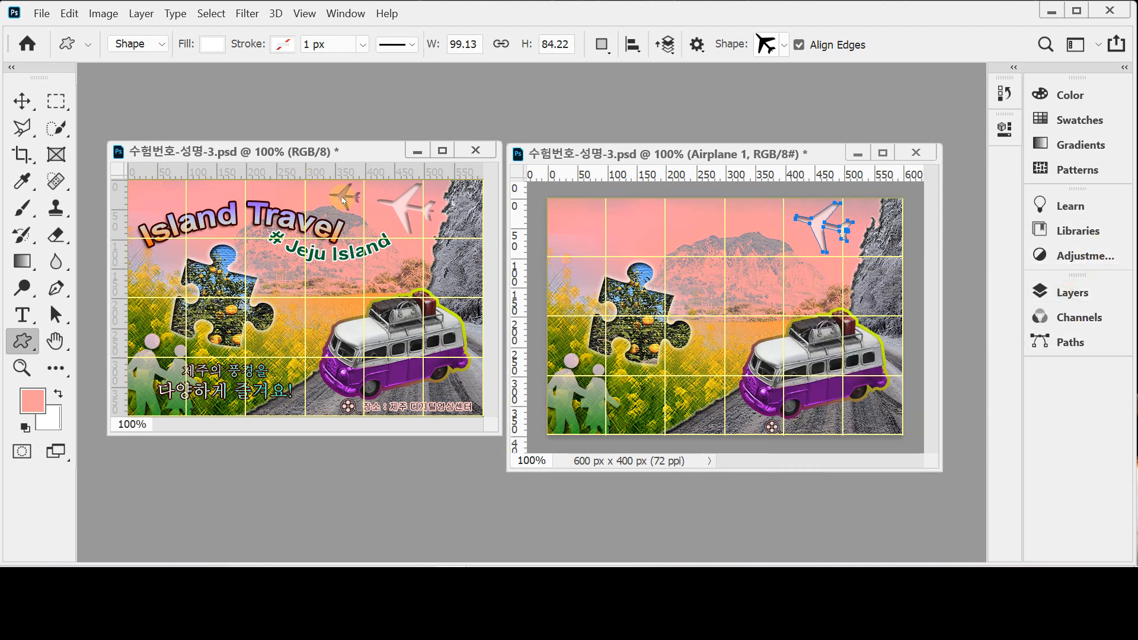
- Duplicate the airplane layer, scale the copy to about 63 × 55 px, and place it beside the original, above the mountain
{"action": "key", "text": "ctrl+j"}
{"action": "key", "text": "ctrl+t"}
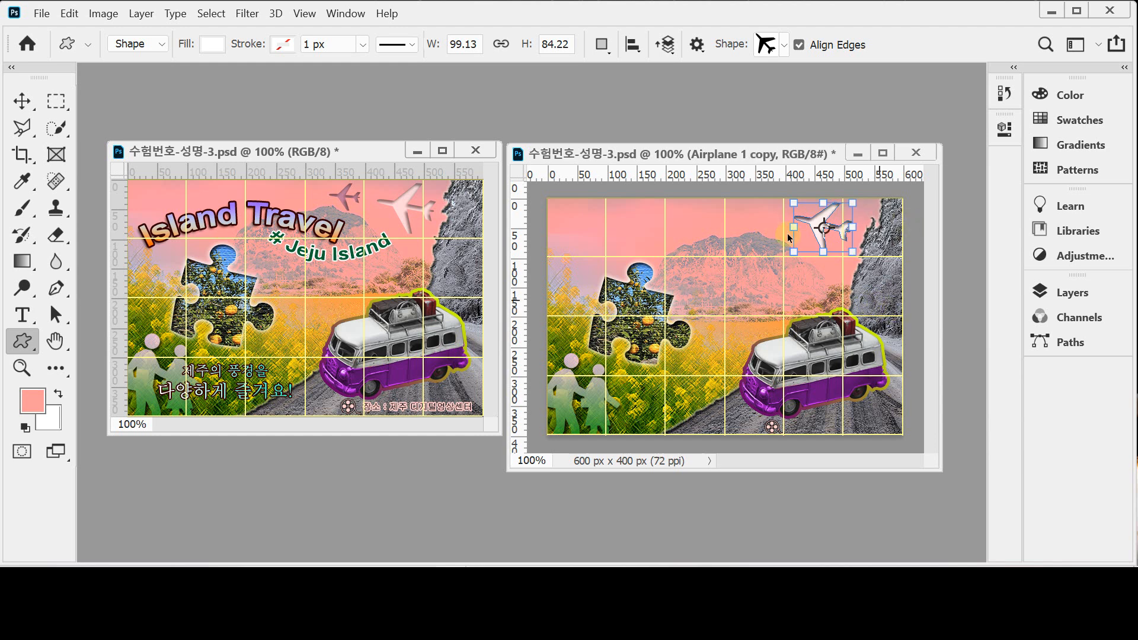
{"action": "left_click_drag", "start_coordinate": [814, 230], "coordinate": [745, 213]}
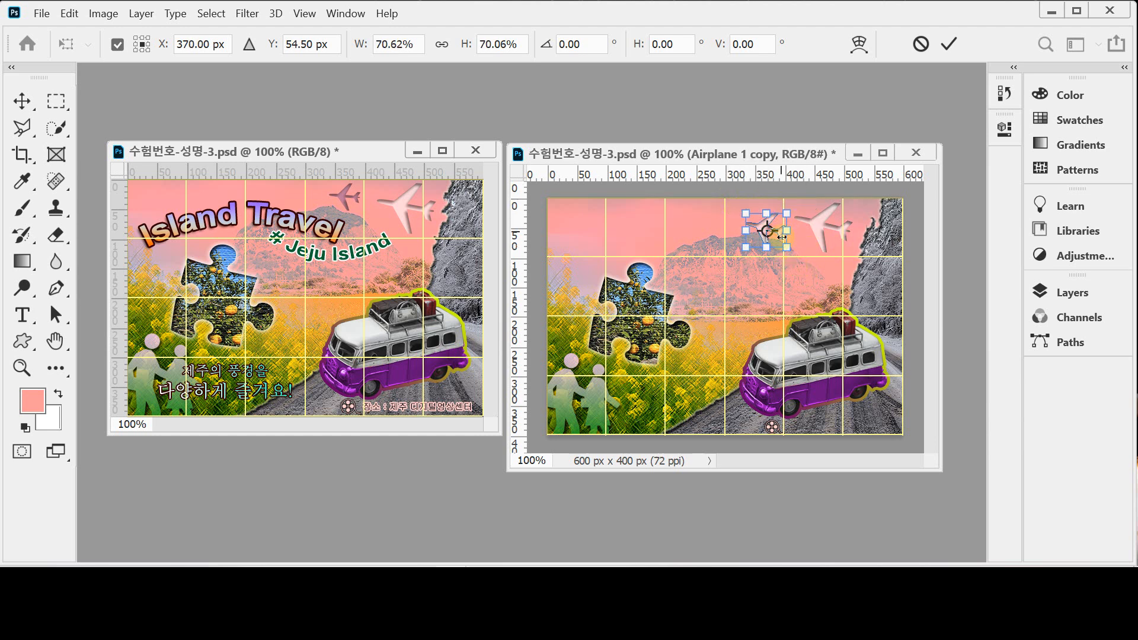
{"action": "left_click_drag", "start_coordinate": [813, 267], "coordinate": [819, 256]}
{"action": "mouse_move", "coordinate": [758, 230]}
{"action": "left_mouse_down"}
{"action": "mouse_move", "coordinate": [754, 219]}
{"action": "mouse_move", "coordinate": [764, 222]}
{"action": "mouse_move", "coordinate": [740, 208]}
{"action": "mouse_move", "coordinate": [749, 236]}
{"action": "left_mouse_up"}
{"action": "key", "text": "u"}
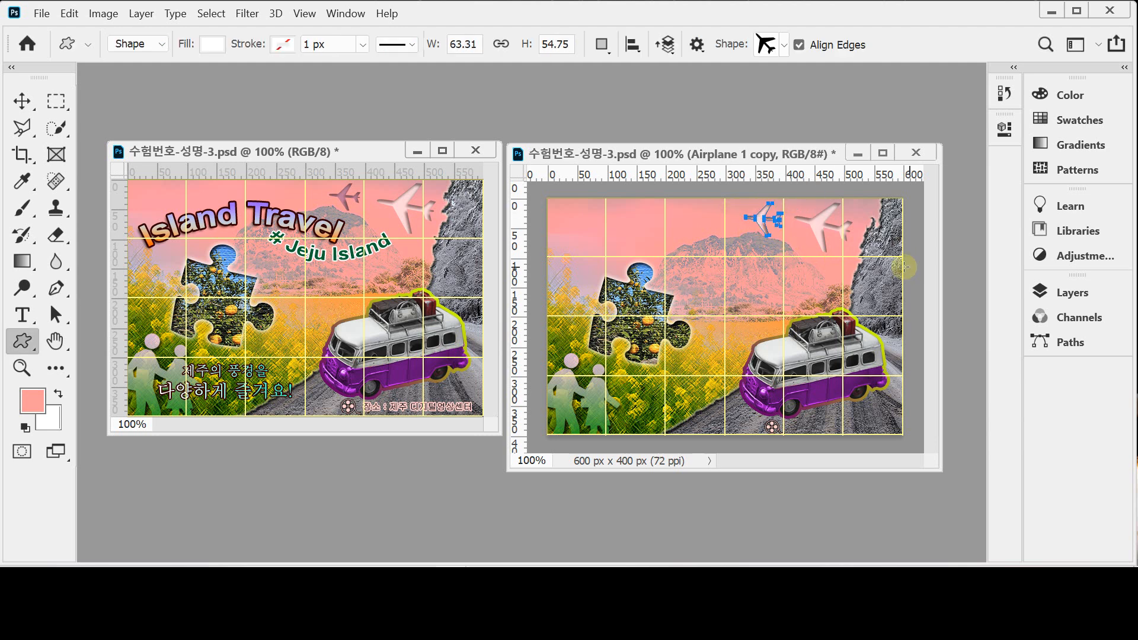
- Set the smaller airplane copy's fill color to #996699
{"action": "left_click", "coordinate": [1061, 292]}
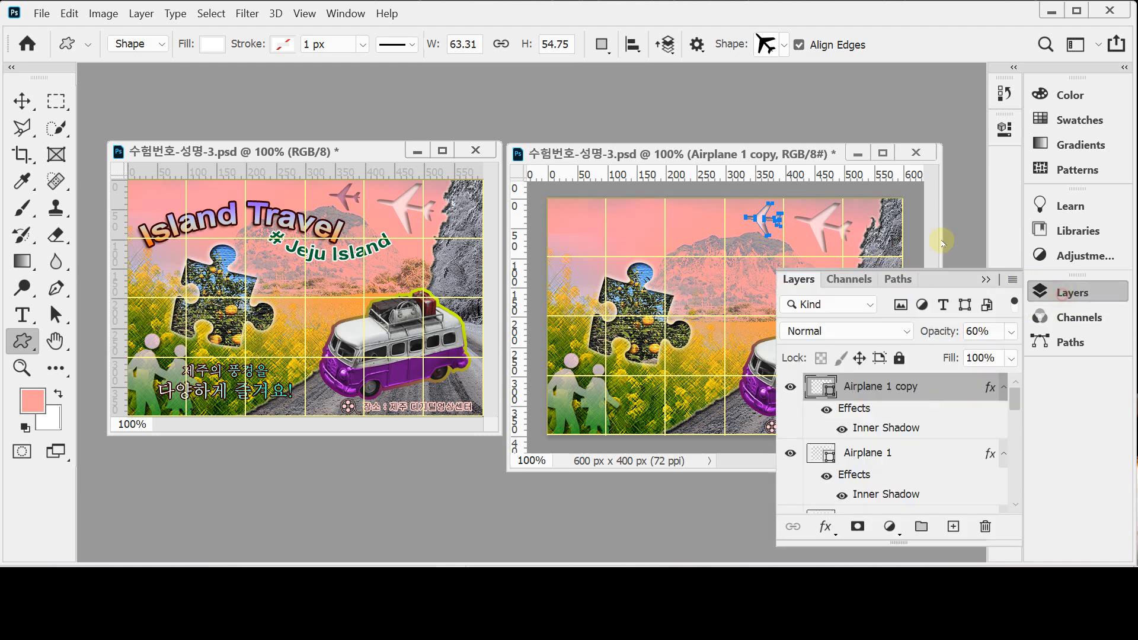
{"action": "double_click", "coordinate": [825, 391]}
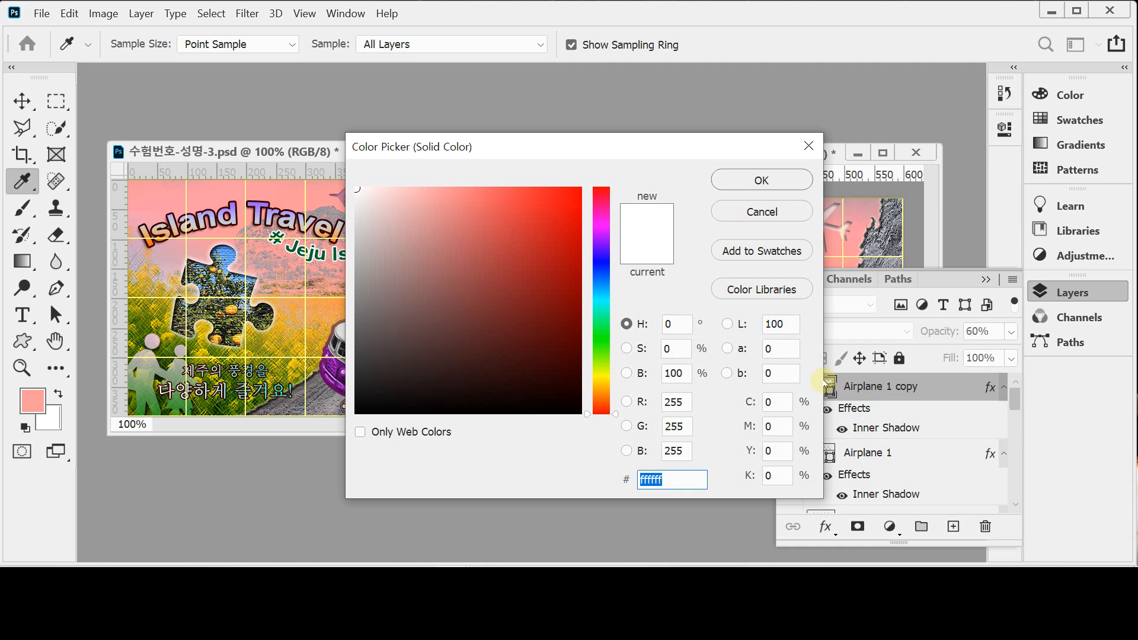
{"action": "type", "text": "996699"}
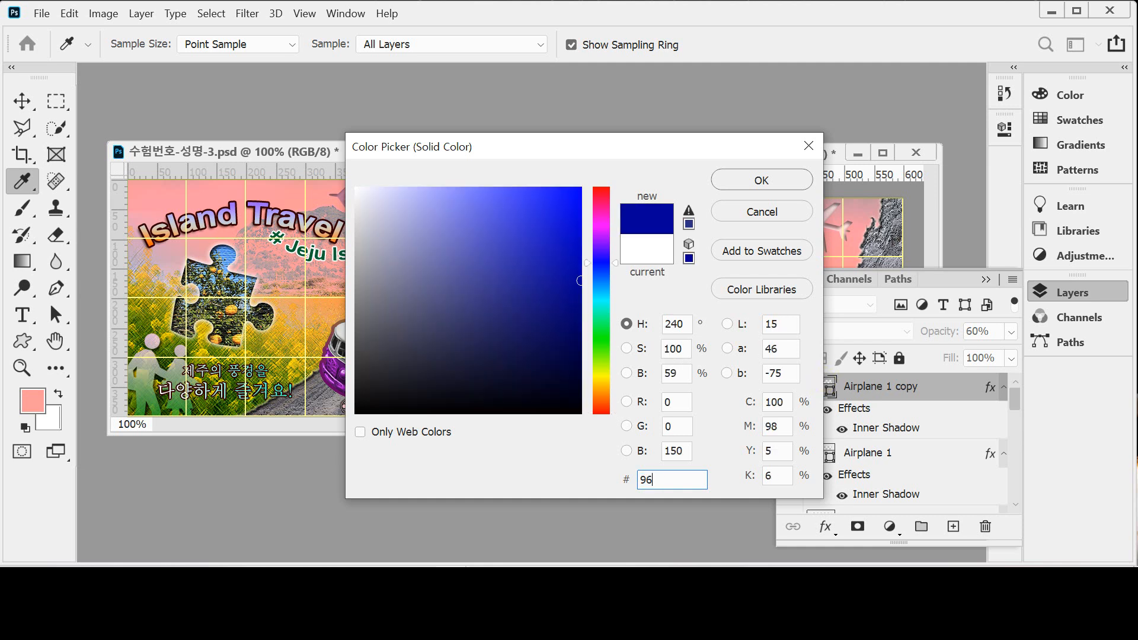
{"action": "key", "text": "Return"}
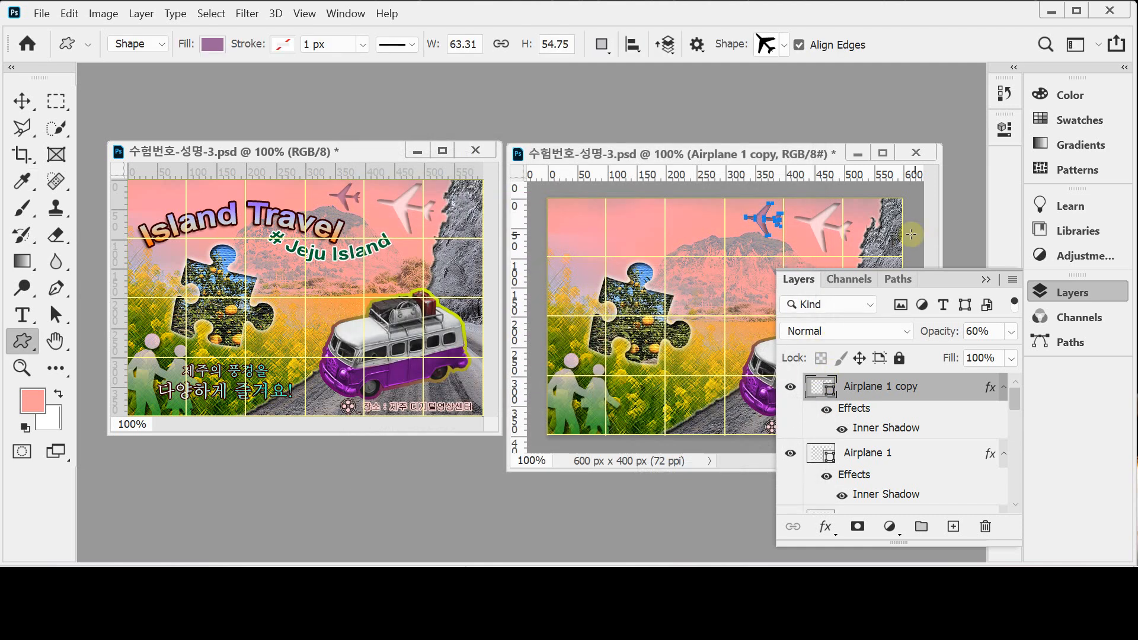
{"action": "key", "text": "Return"}
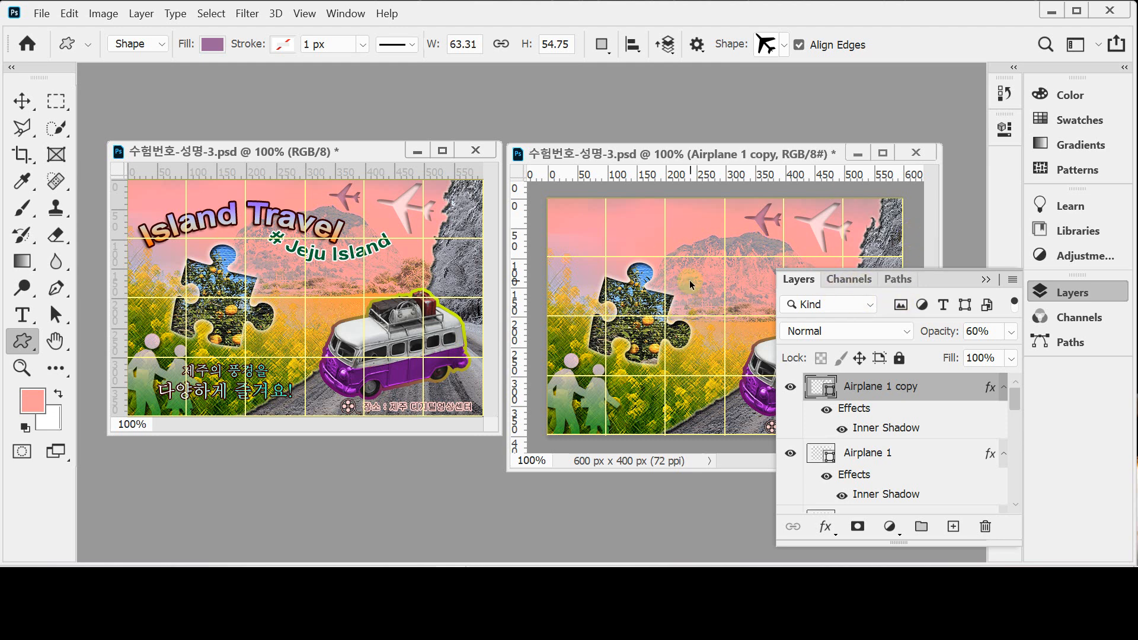
- Scale the purple airplane down slightly to about 98% width and 97% height, and accept the transform
{"action": "key", "text": "ctrl+t"}
{"action": "left_click_drag", "start_coordinate": [744, 236], "coordinate": [747, 234]}
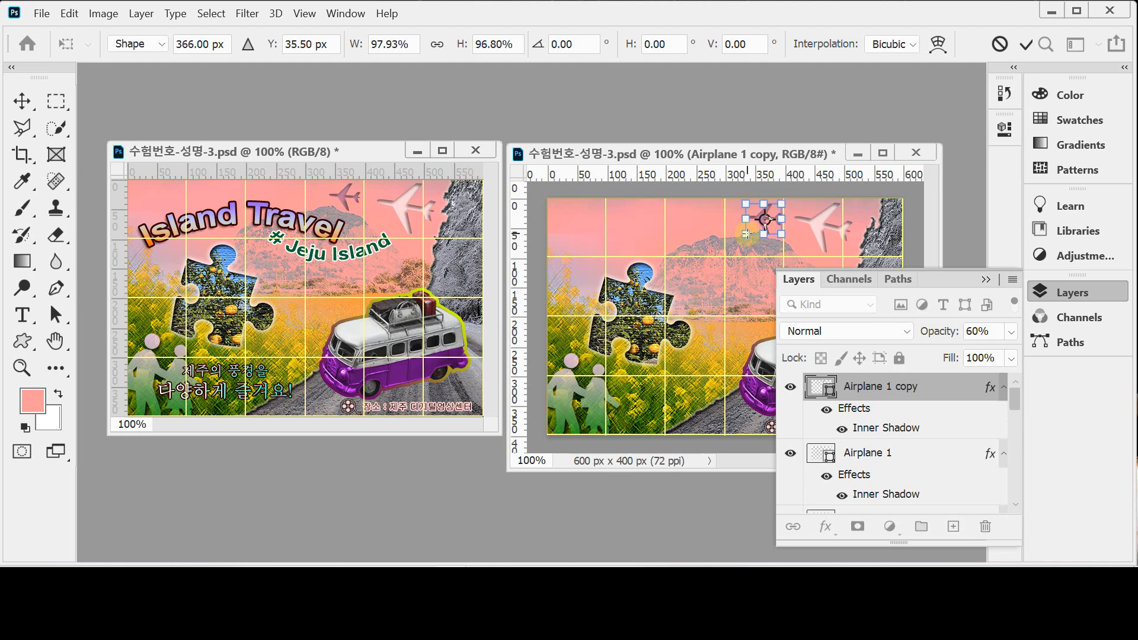
{"action": "key", "text": "Return"}
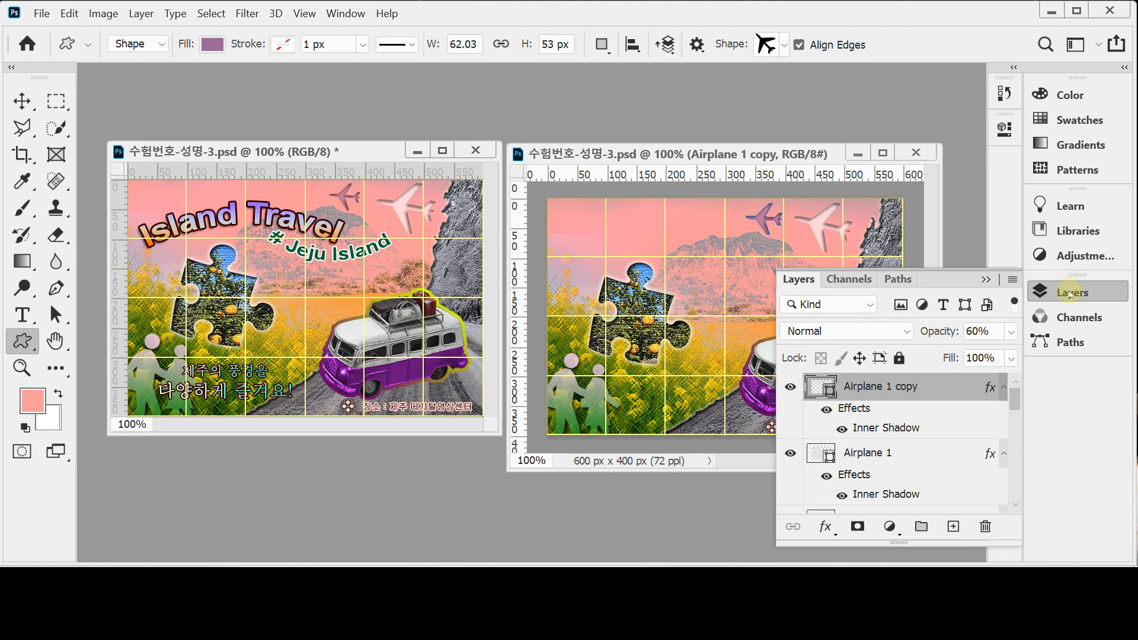
{"action": "left_click", "coordinate": [1067, 293]}
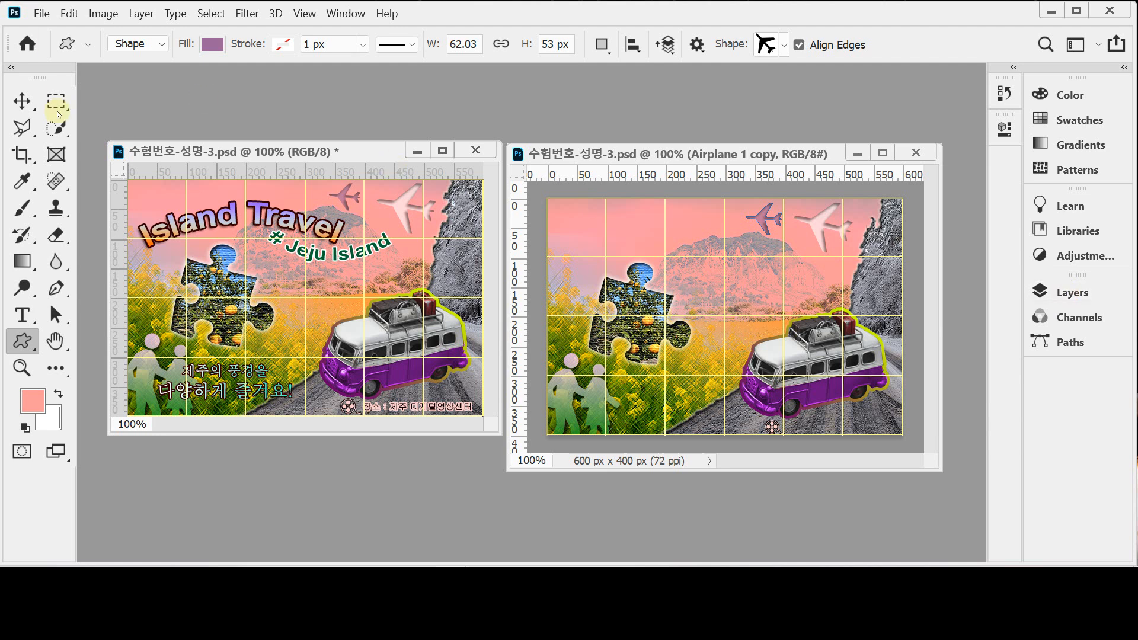
- Start a horizontal text line above the puzzle piece in the working poster, using Arial Bold at 50 pt
{"action": "left_click", "coordinate": [23, 316]}
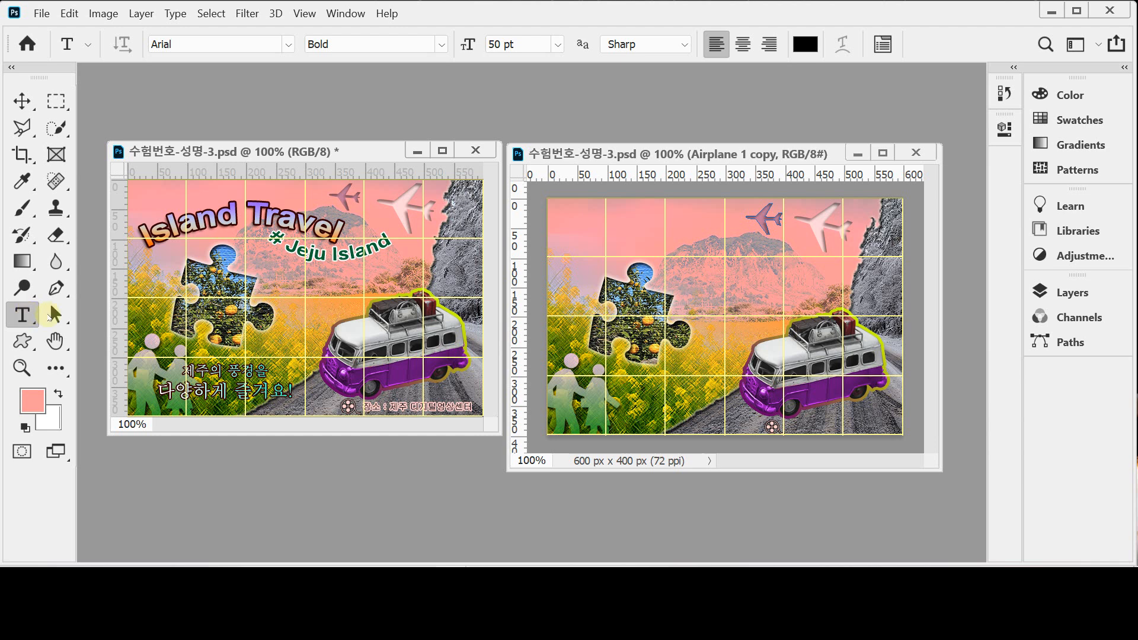
{"action": "left_click", "coordinate": [26, 318]}
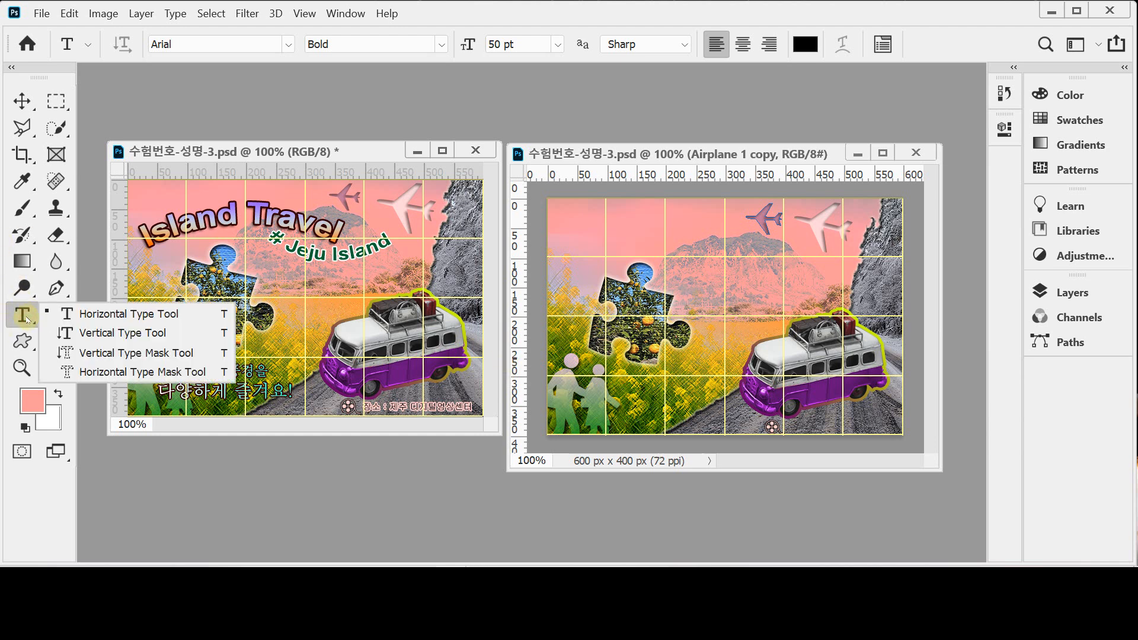
{"action": "left_click", "coordinate": [110, 313]}
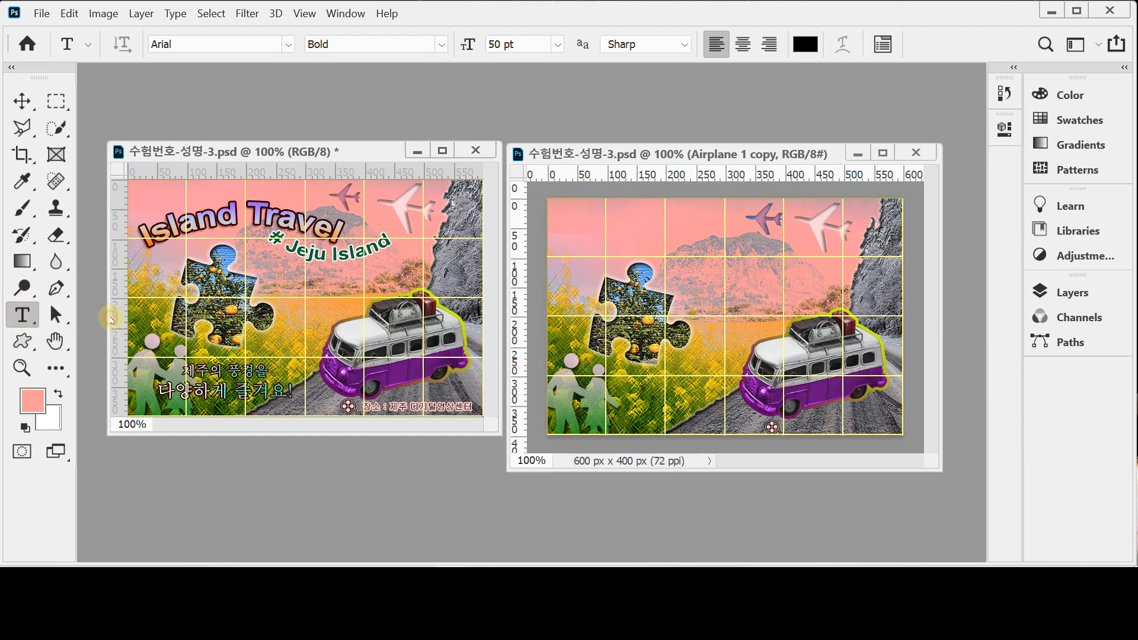
{"action": "left_click", "coordinate": [571, 247]}
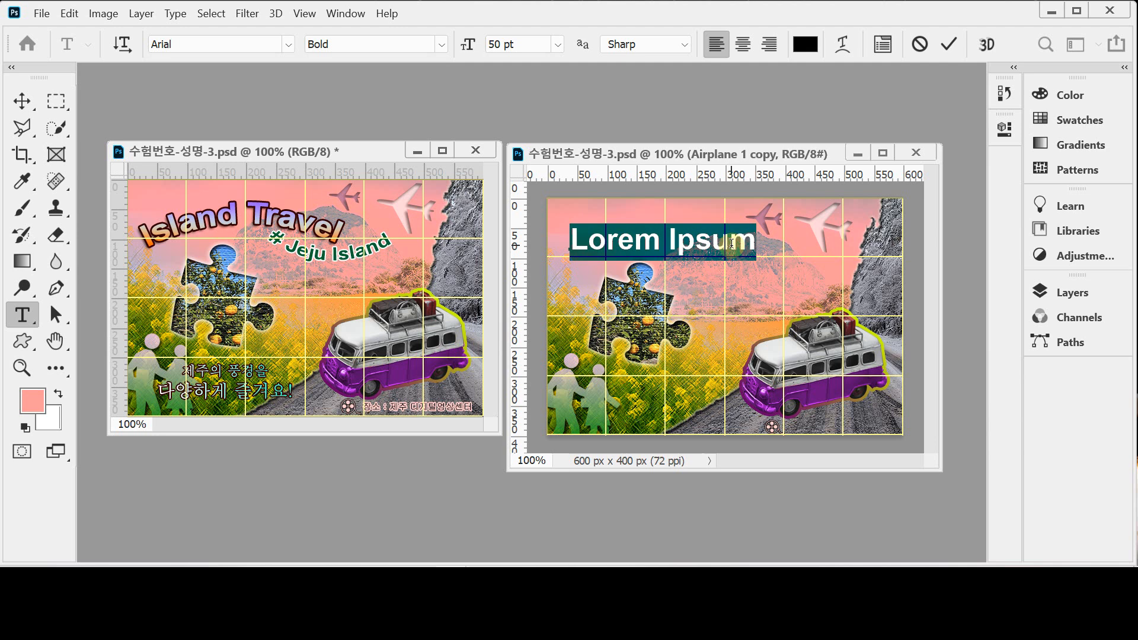
{"action": "left_click", "coordinate": [220, 41]}
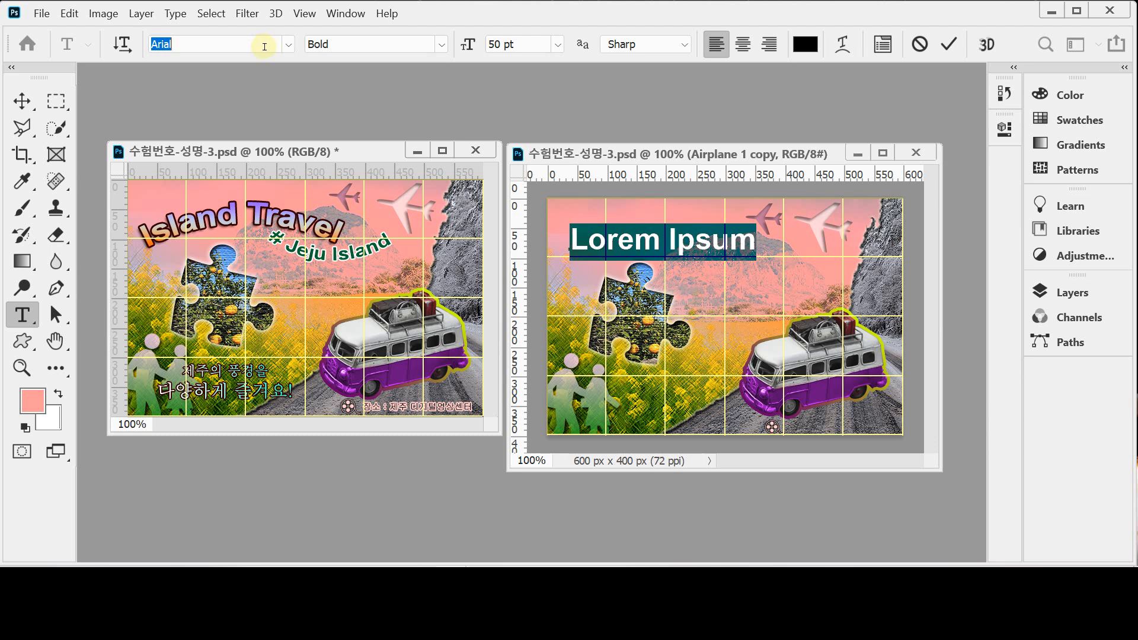
{"action": "key", "text": "Tab"}
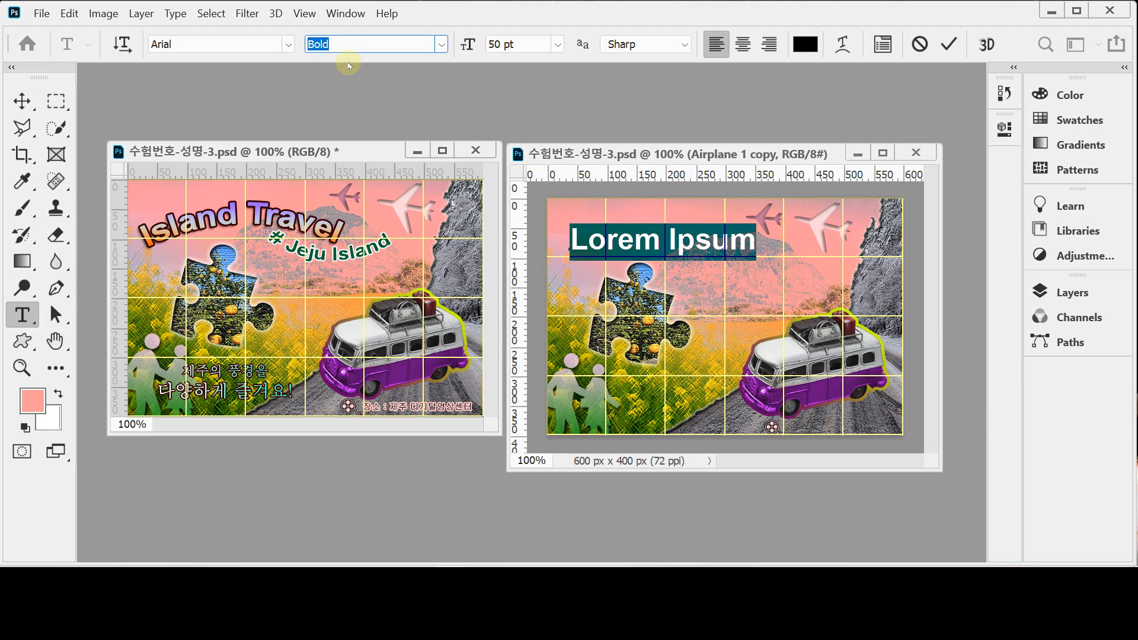
{"action": "key", "text": "Tab"}
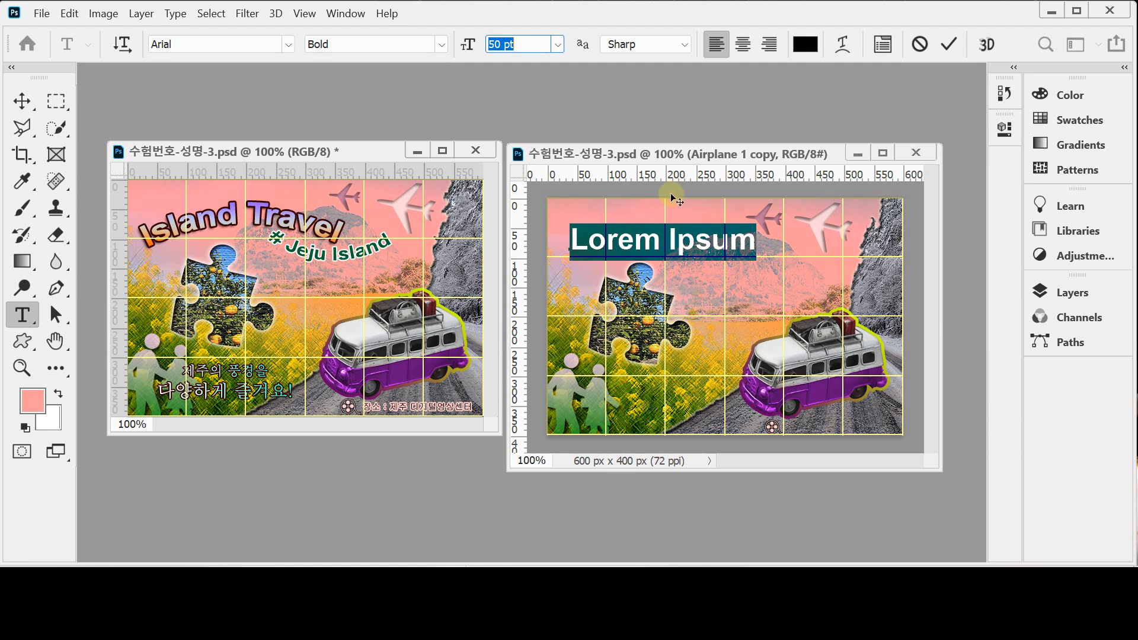
- Copy the "Island Travel" title text from the reference document and replace the working poster's placeholder text with it
{"action": "left_click", "coordinate": [264, 214]}
{"action": "triple_click", "coordinate": [267, 217]}
{"action": "key", "text": "ctrl+c"}
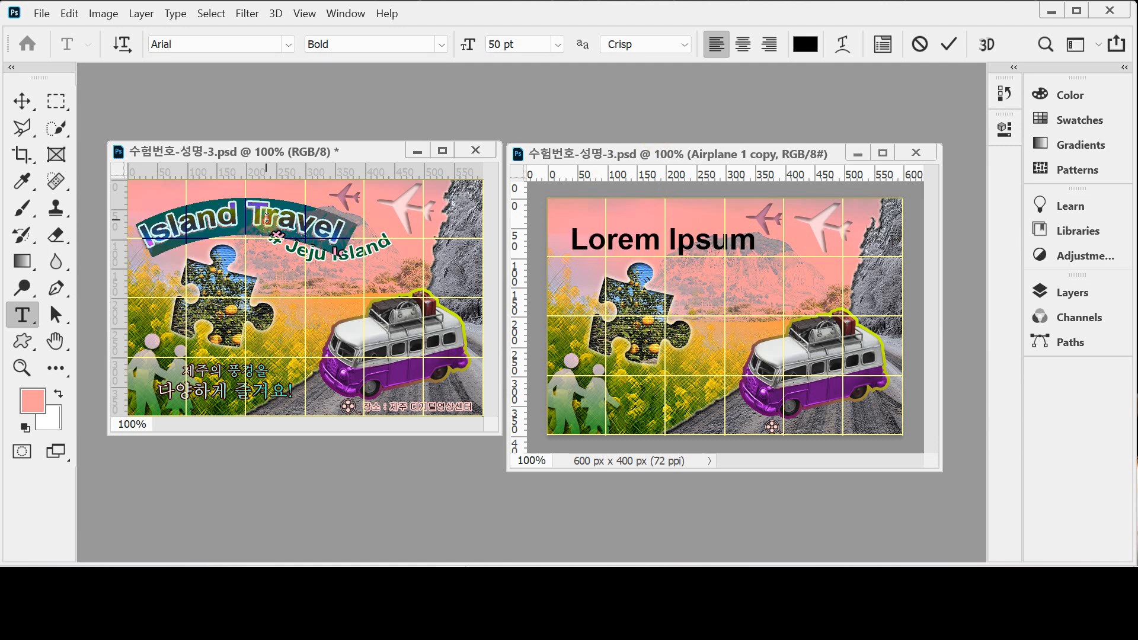
{"action": "left_click", "coordinate": [647, 247]}
{"action": "double_click", "coordinate": [647, 246]}
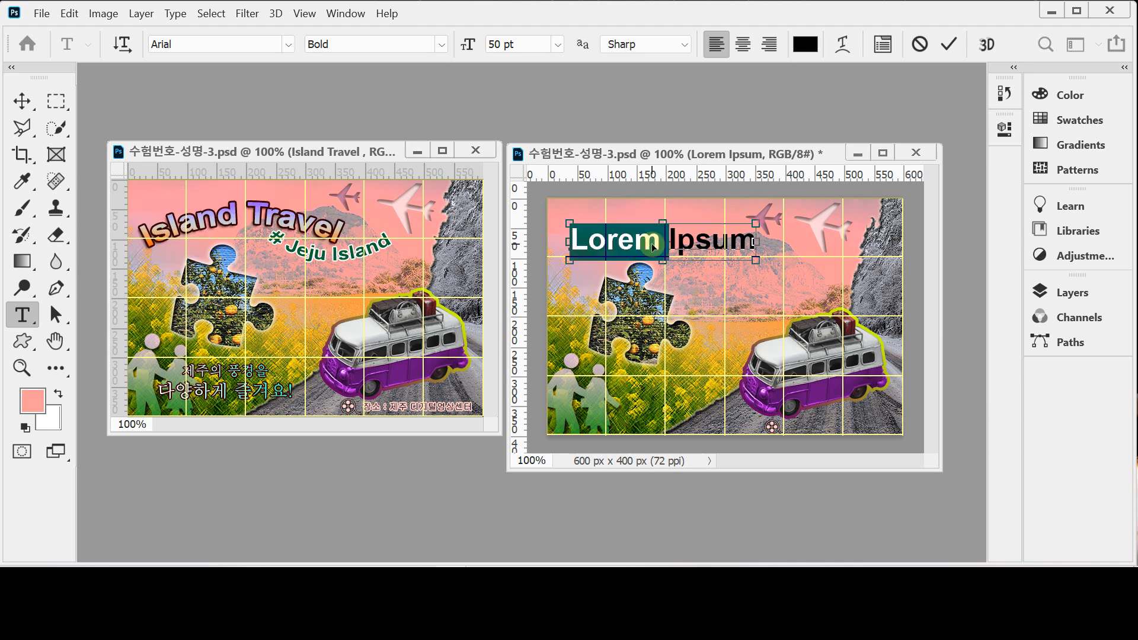
{"action": "triple_click", "coordinate": [654, 247]}
{"action": "key", "text": "ctrl+v"}
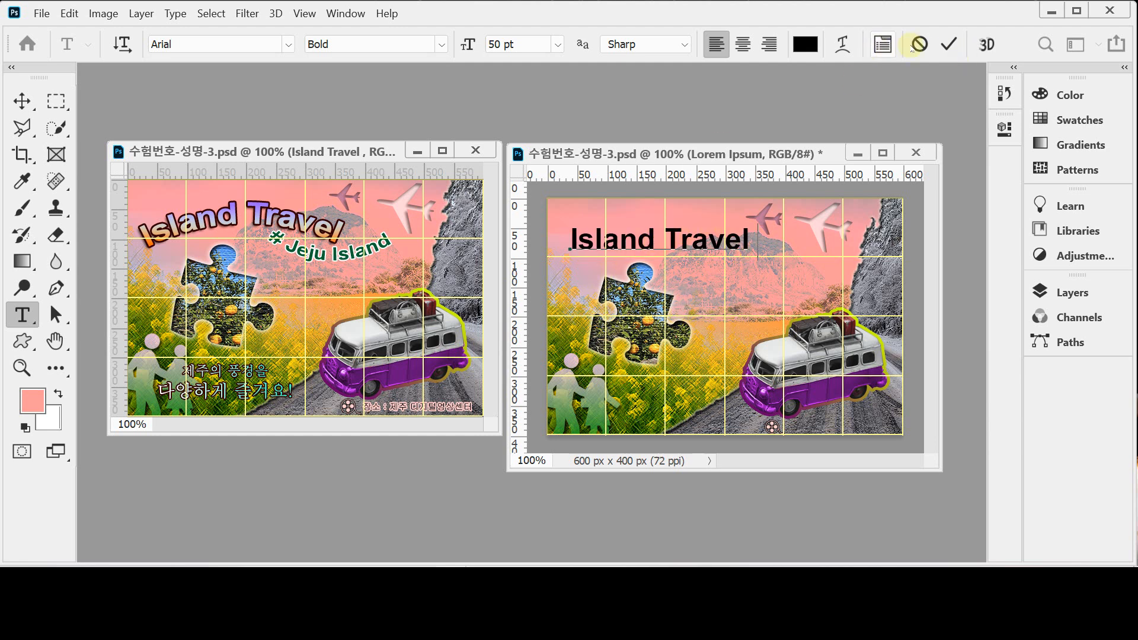
- Warp the "Island Travel" title with a horizontal Arc at 30% bend and move it slightly down
{"action": "left_click", "coordinate": [842, 44]}
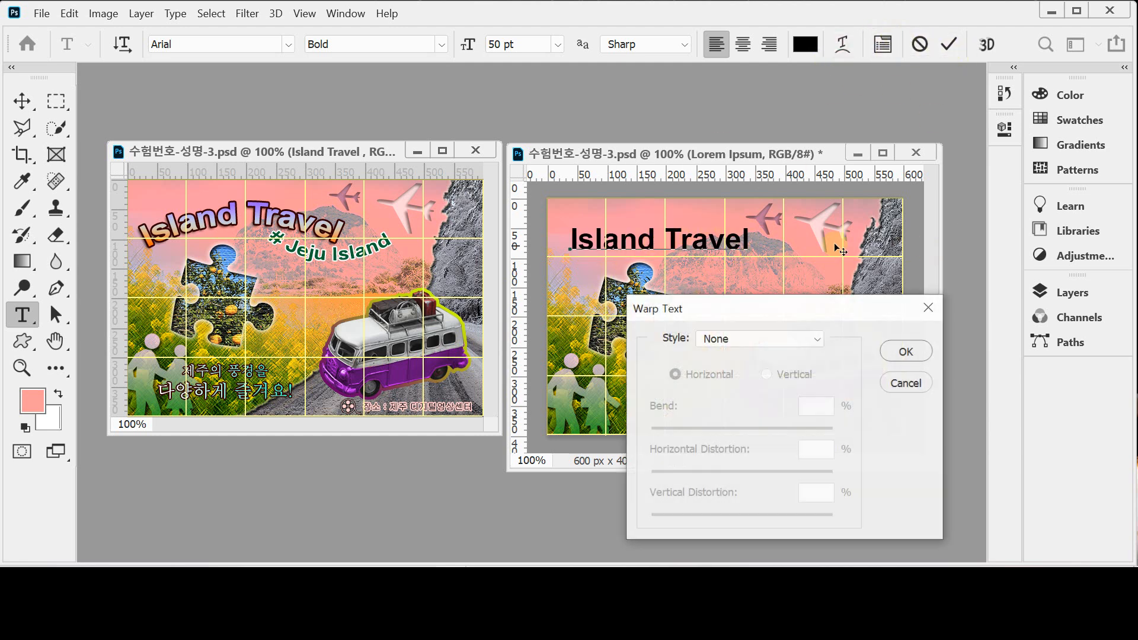
{"action": "left_click_drag", "start_coordinate": [748, 309], "coordinate": [750, 298]}
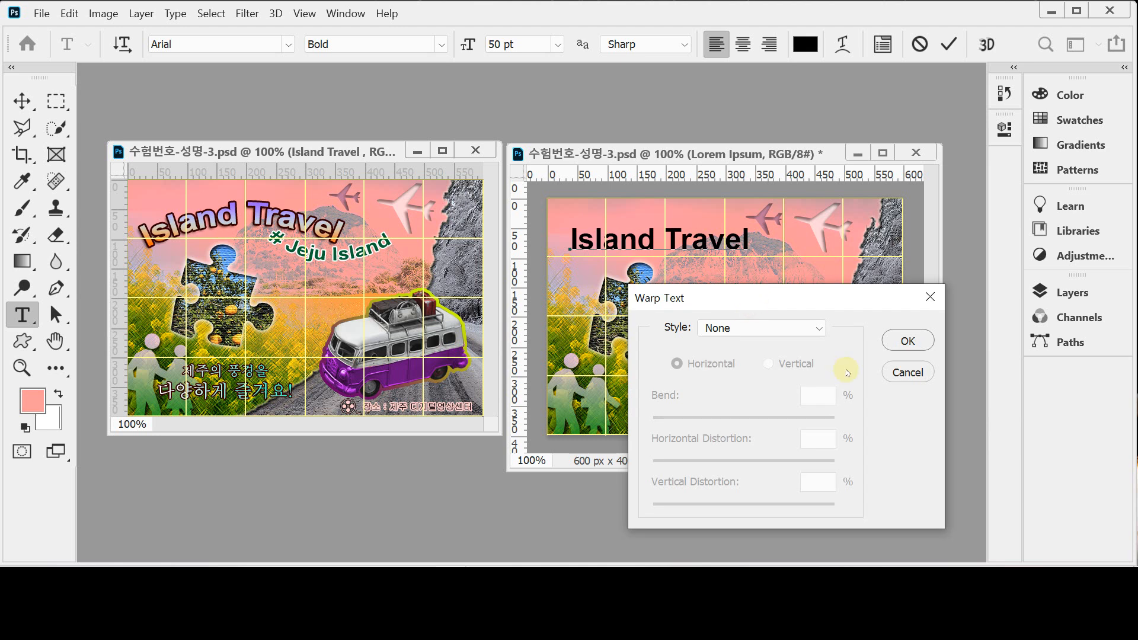
{"action": "left_click", "coordinate": [736, 330]}
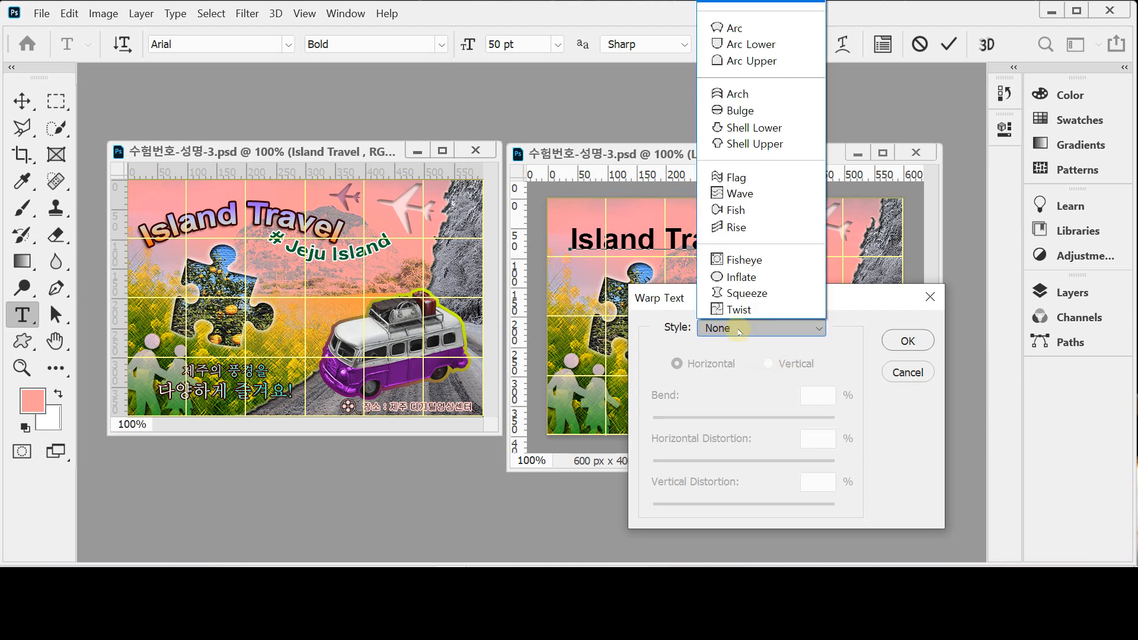
{"action": "left_click", "coordinate": [788, 32]}
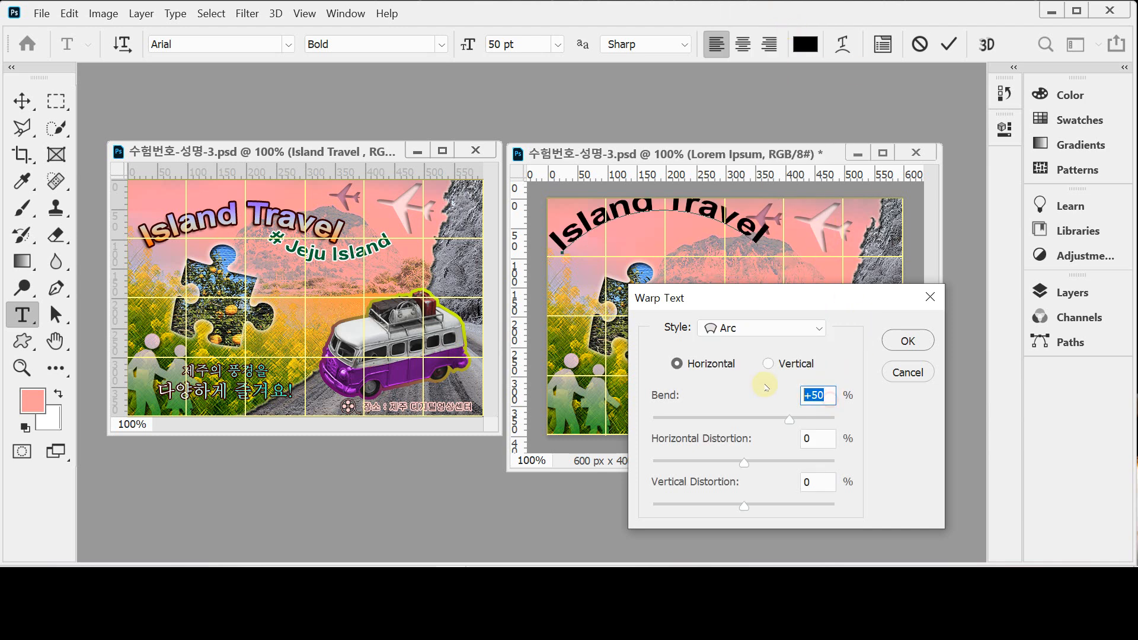
{"action": "type", "text": "0"}
{"action": "key", "text": "Return"}
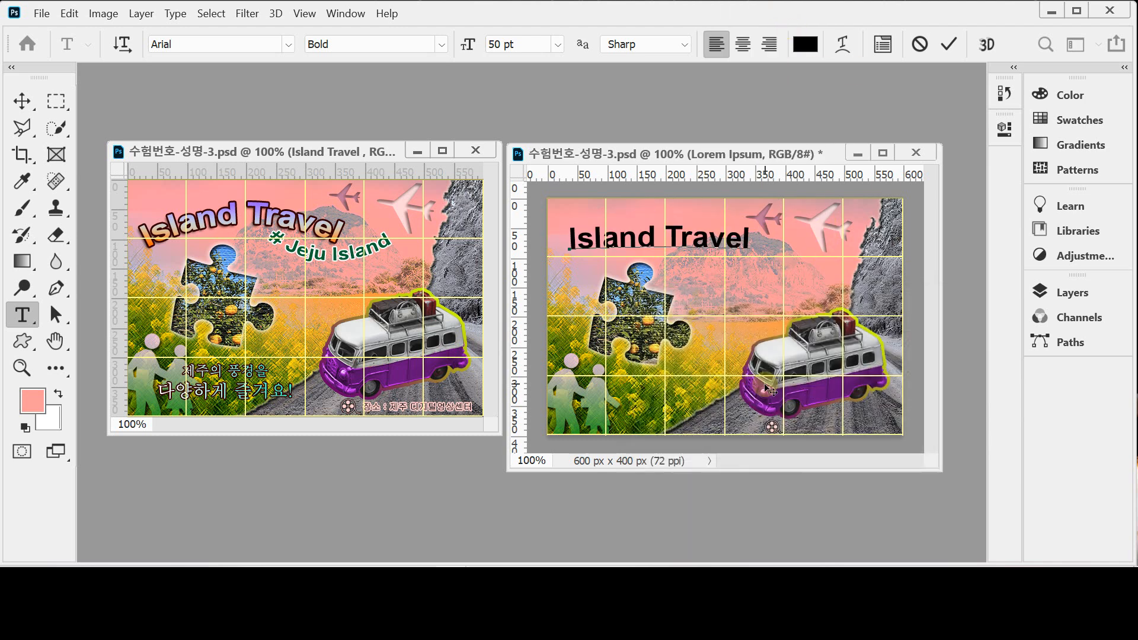
{"action": "left_click", "coordinate": [842, 44]}
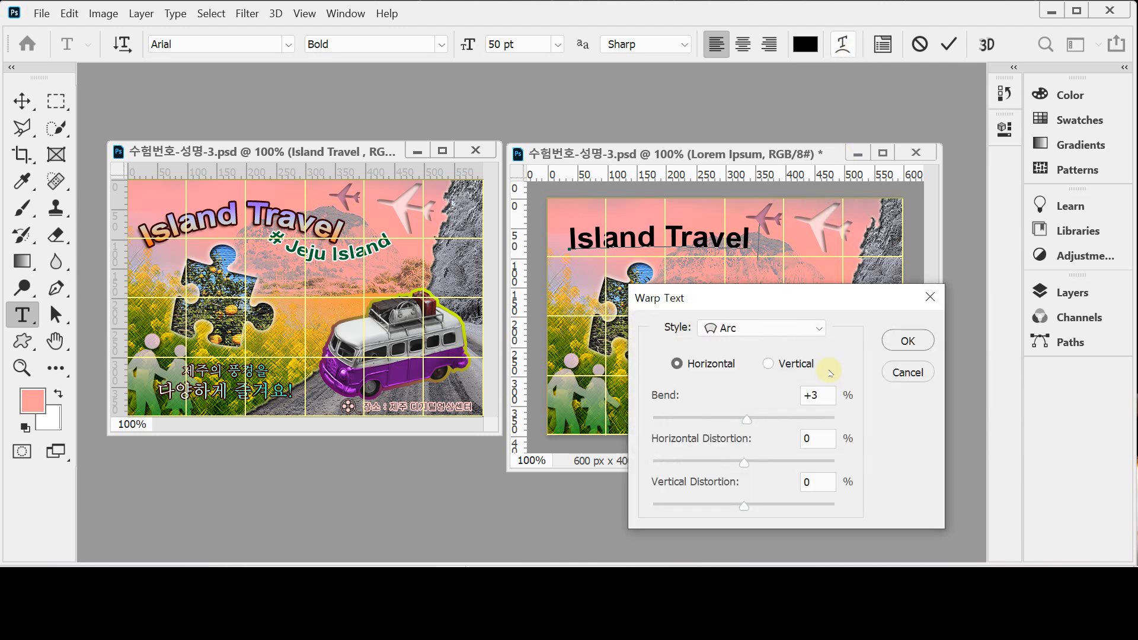
{"action": "left_click_drag", "start_coordinate": [820, 393], "coordinate": [781, 393]}
{"action": "type", "text": "30"}
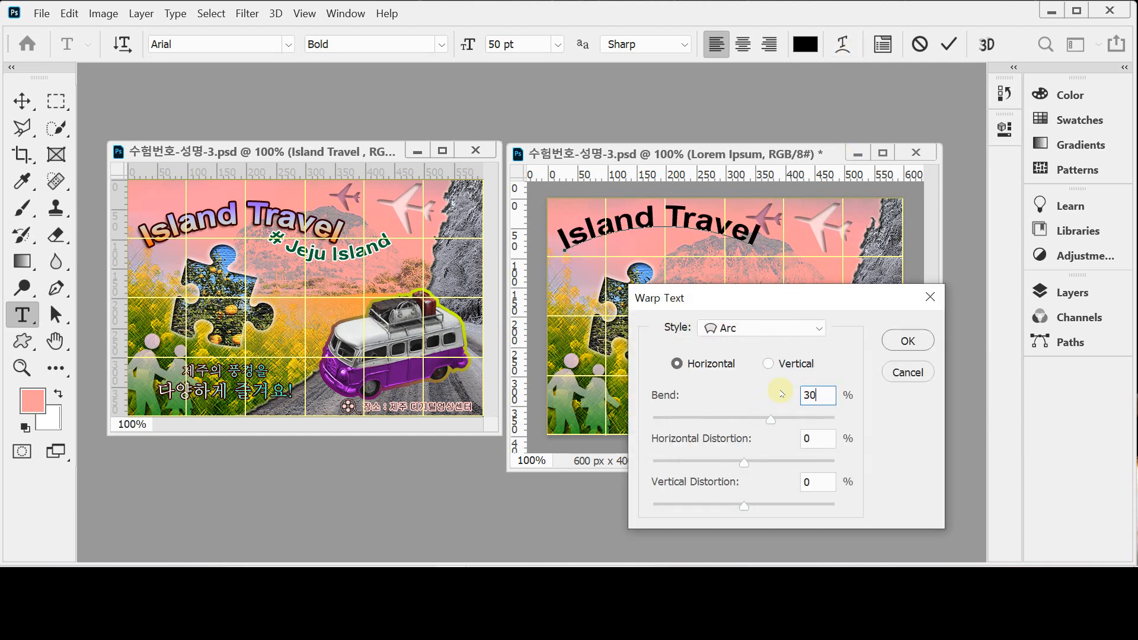
{"action": "key", "text": "Return"}
{"action": "left_click_drag", "start_coordinate": [751, 285], "coordinate": [752, 300]}
- Add a 3 px outside Stroke in color #300 to the "Island Travel" text layer
{"action": "left_click", "coordinate": [1108, 294]}
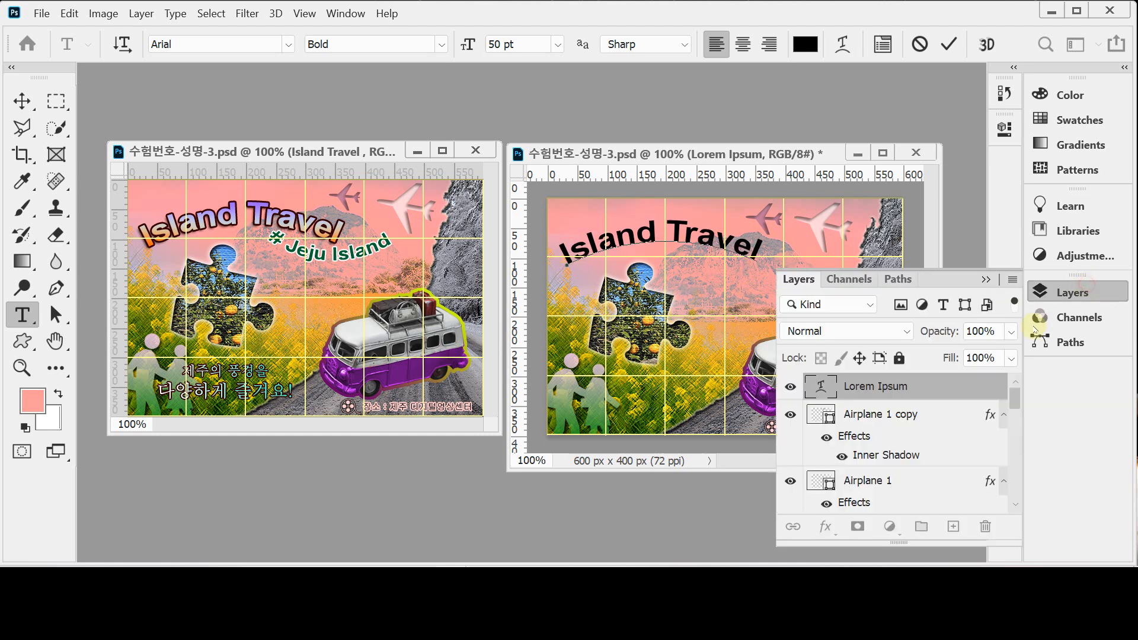
{"action": "left_click", "coordinate": [824, 532]}
{"action": "left_click", "coordinate": [825, 532]}
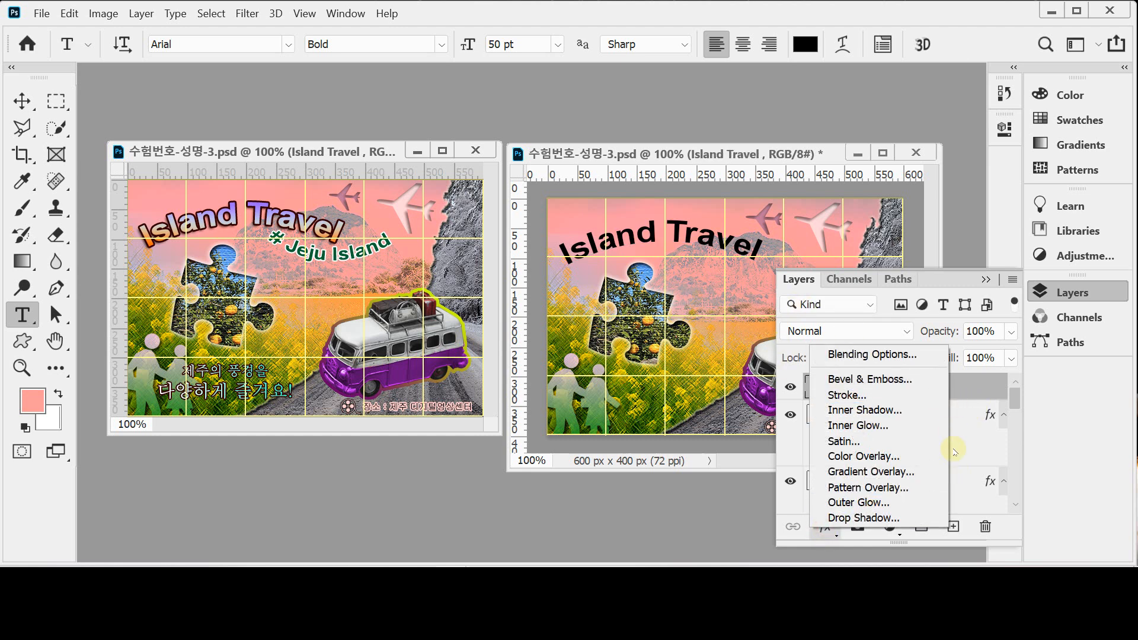
{"action": "left_click", "coordinate": [904, 394]}
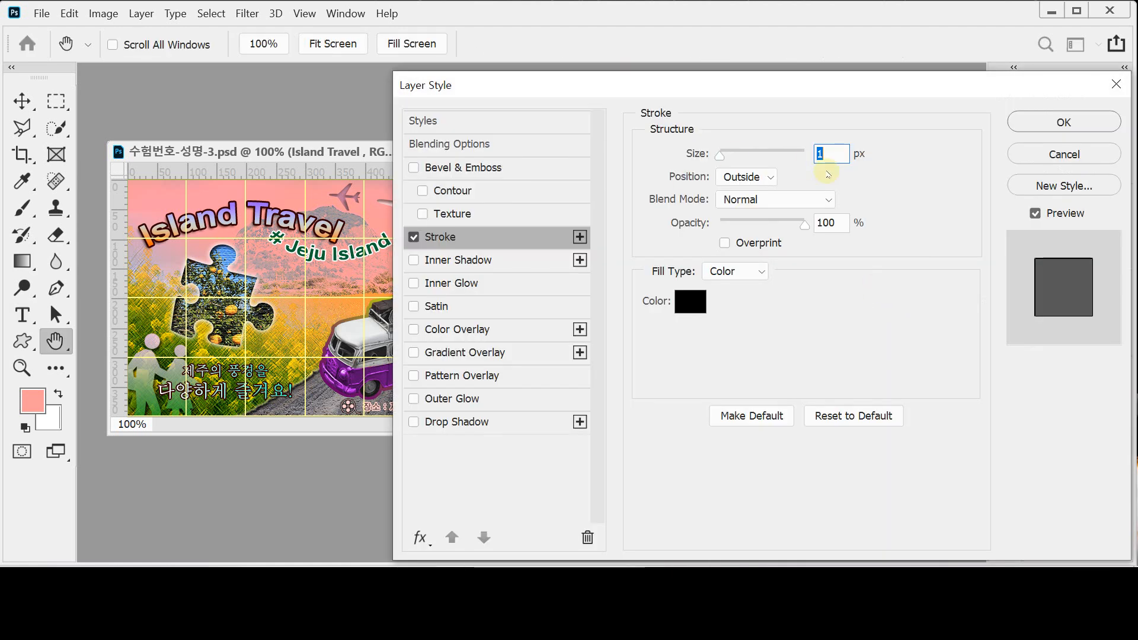
{"action": "type", "text": "3"}
{"action": "key", "text": "Tab"}
{"action": "key", "text": "Tab"}
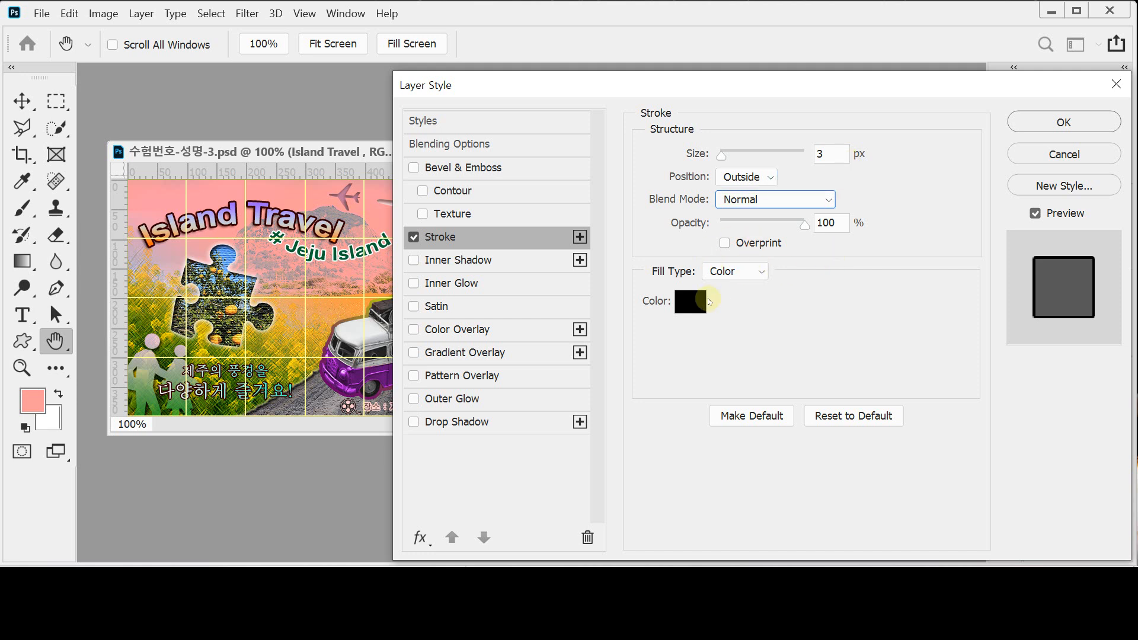
{"action": "left_click", "coordinate": [693, 303]}
{"action": "type", "text": "300"}
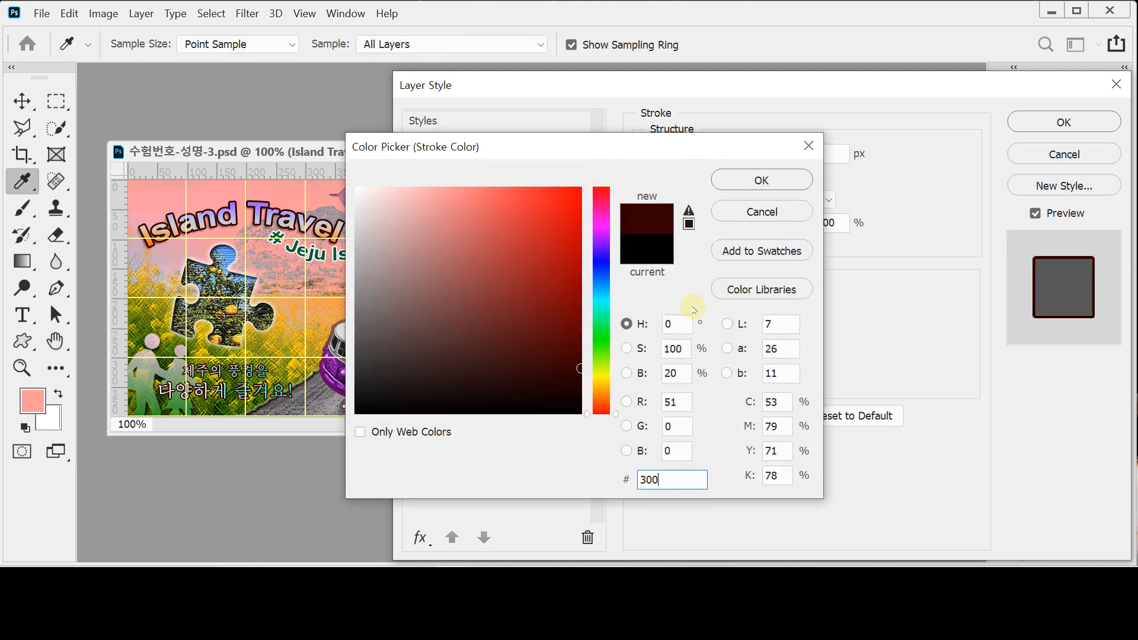
{"action": "key", "text": "Return"}
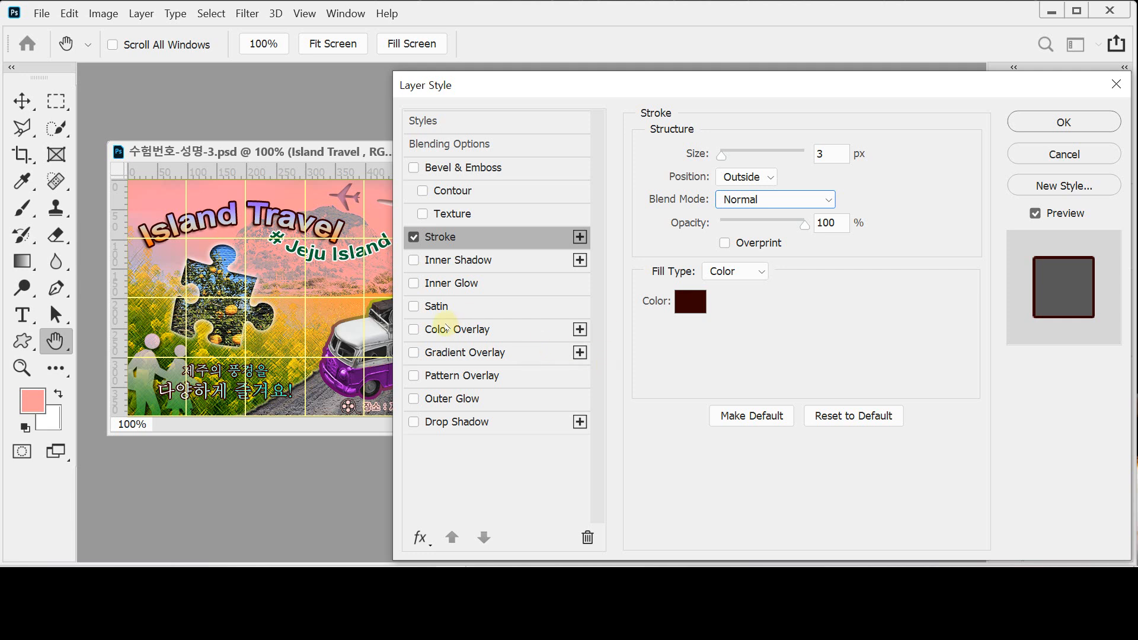
- Enable a Gradient Overlay on the "Island Travel" title and set the gradient's starting color stop to #ff6600
{"action": "left_click", "coordinate": [474, 359]}
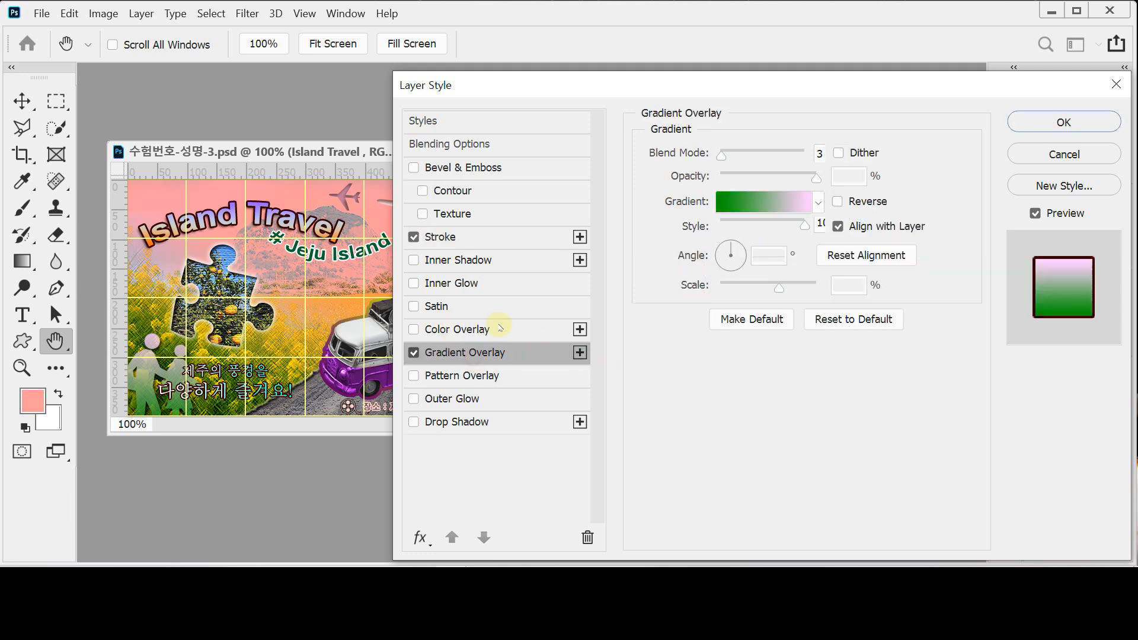
{"action": "left_click", "coordinate": [746, 202]}
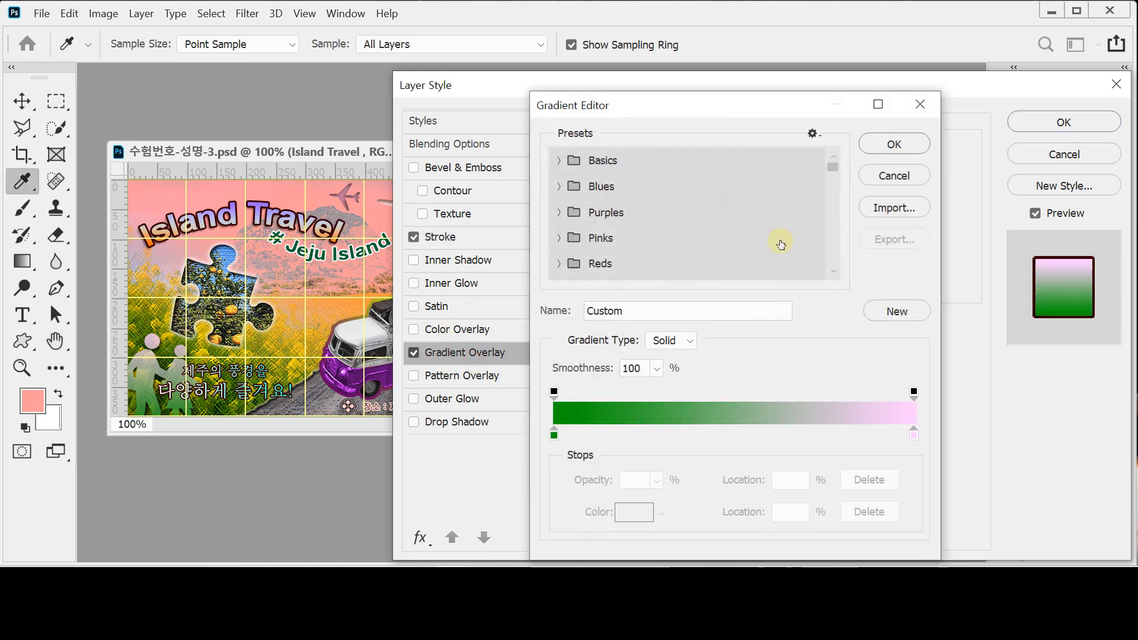
{"action": "double_click", "coordinate": [553, 436]}
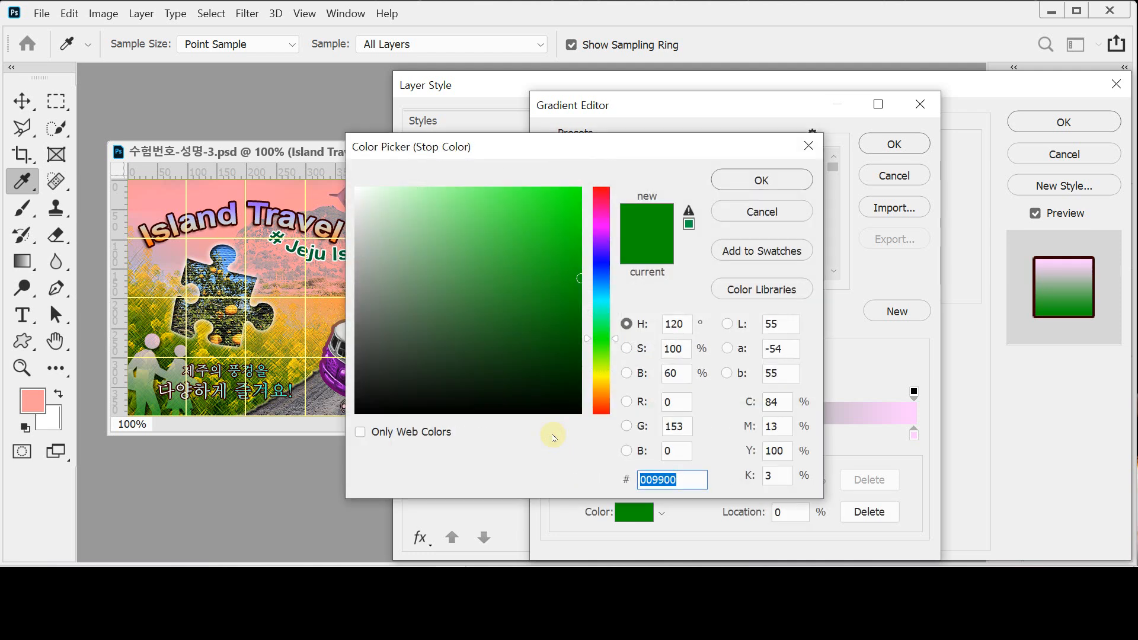
{"action": "type", "text": "f"}
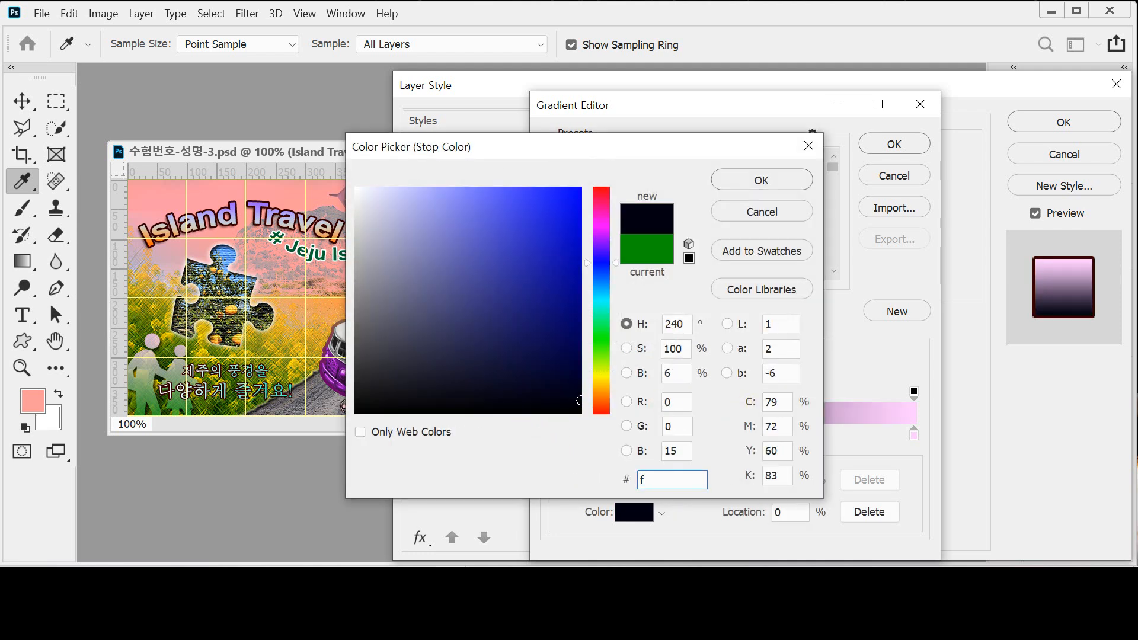
{"action": "type", "text": "f6600"}
{"action": "key", "text": "Return"}
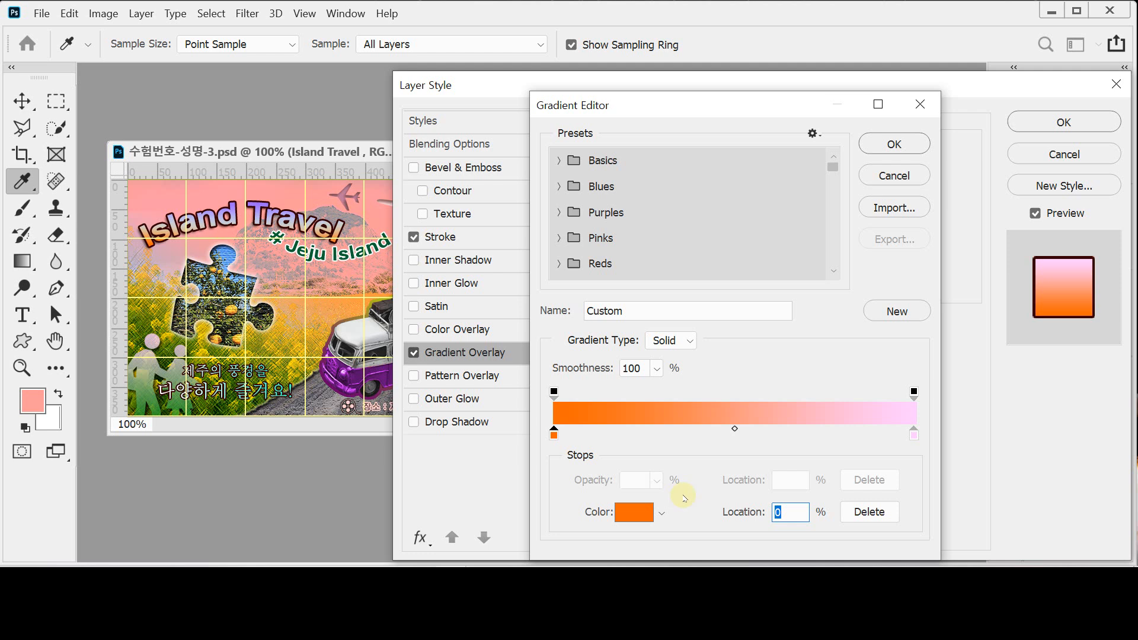
- Add a middle color stop at 51% to the title's gradient and color it #cccccc
{"action": "left_click", "coordinate": [739, 438]}
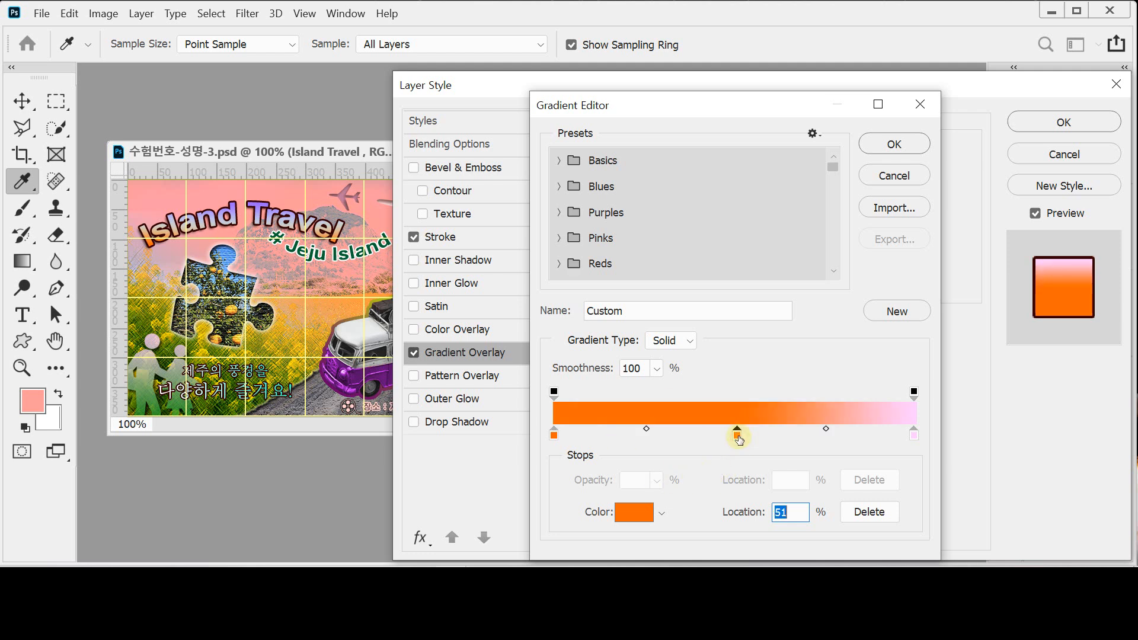
{"action": "double_click", "coordinate": [738, 436]}
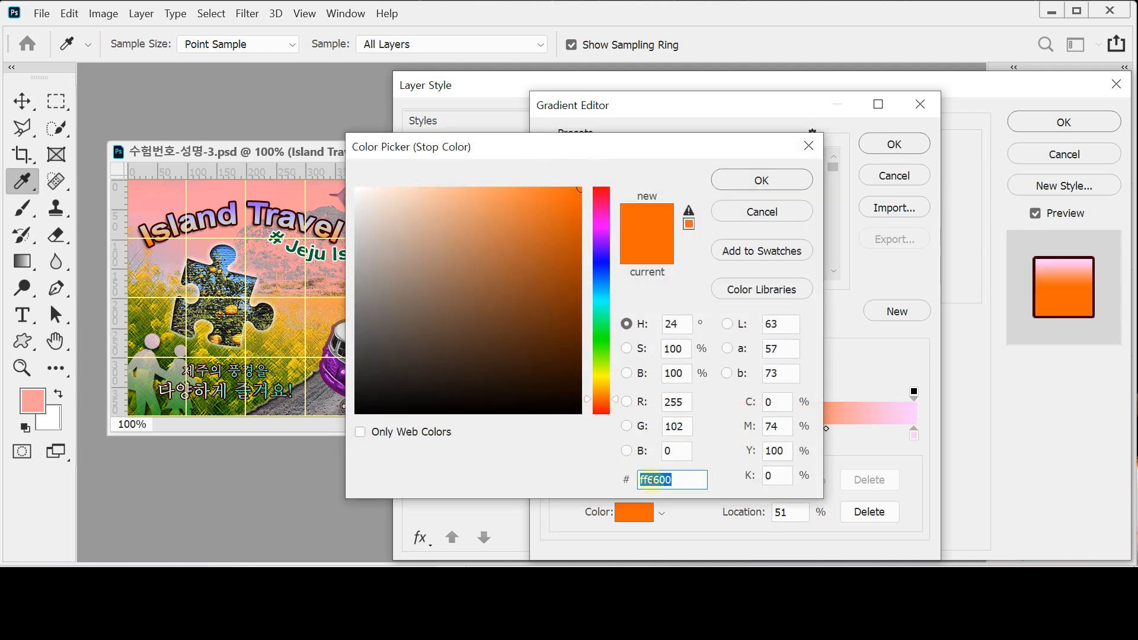
{"action": "type", "text": "cccccc"}
{"action": "key", "text": "Return"}
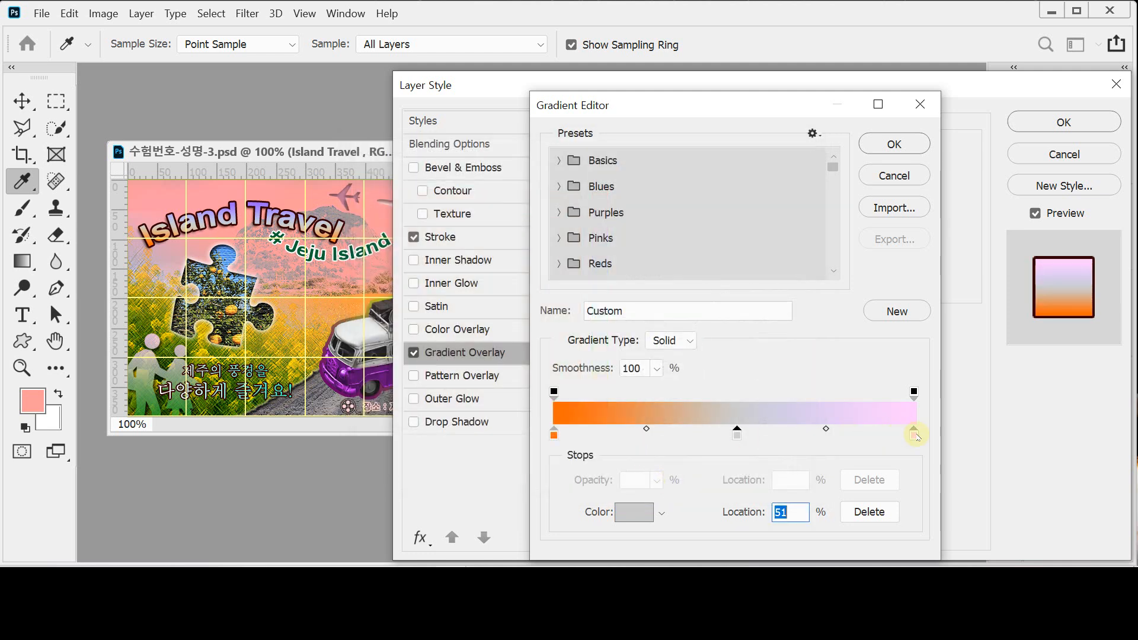
- Set the title gradient's end stop to #96f and apply the layer style to the "Island Travel" text
{"action": "double_click", "coordinate": [916, 435]}
{"action": "type", "text": "96f"}
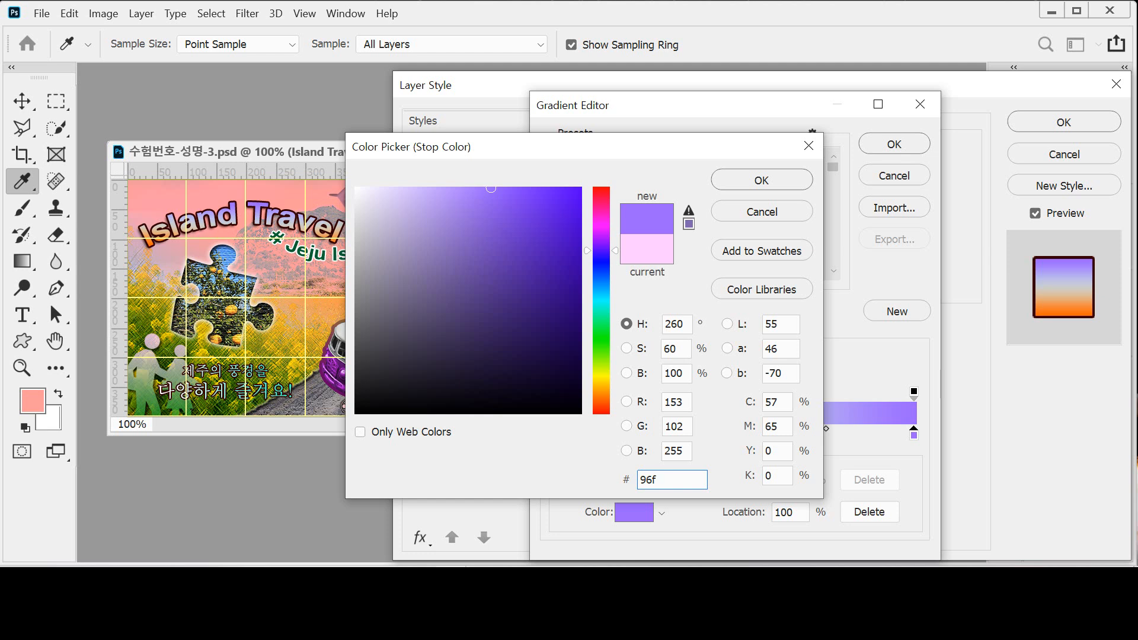
{"action": "key", "text": "Return"}
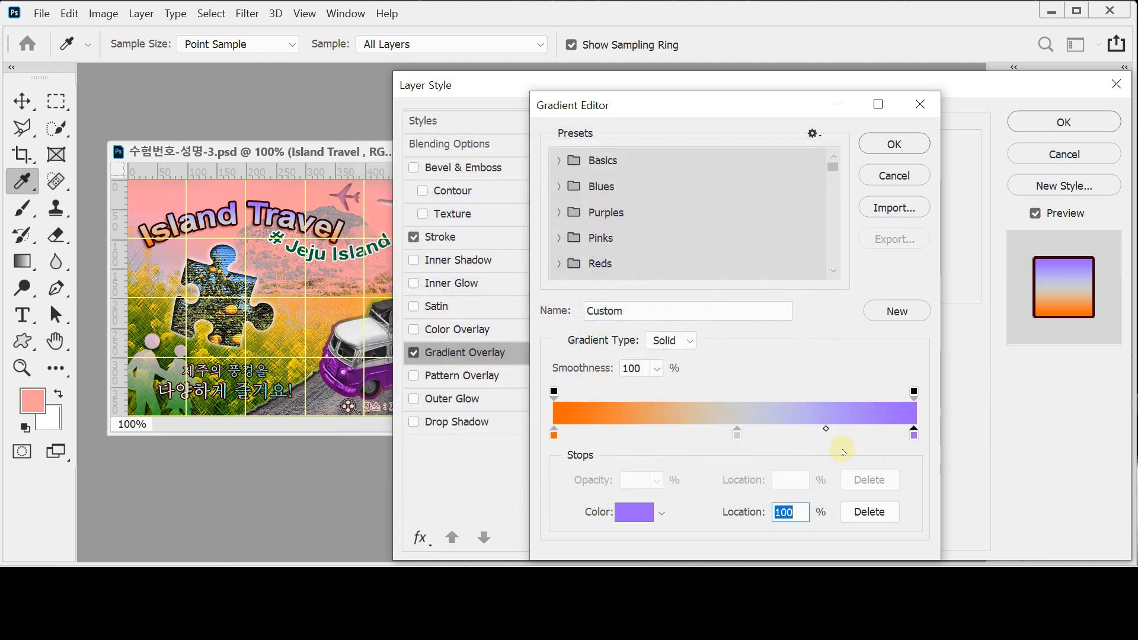
{"action": "left_click", "coordinate": [894, 143]}
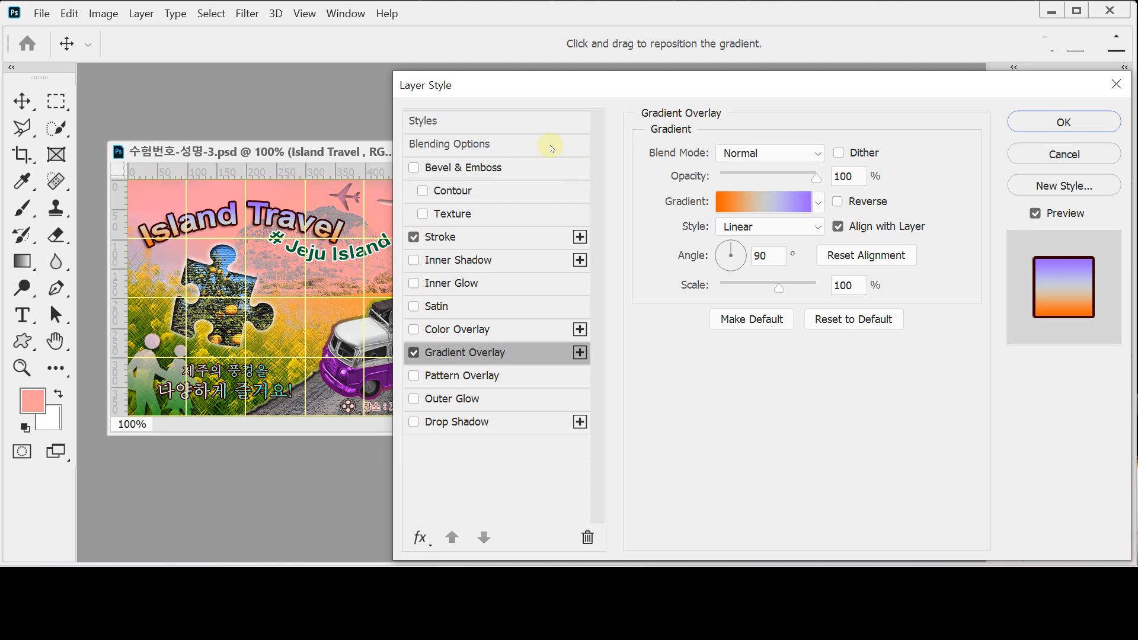
{"action": "left_click_drag", "start_coordinate": [554, 89], "coordinate": [633, 283]}
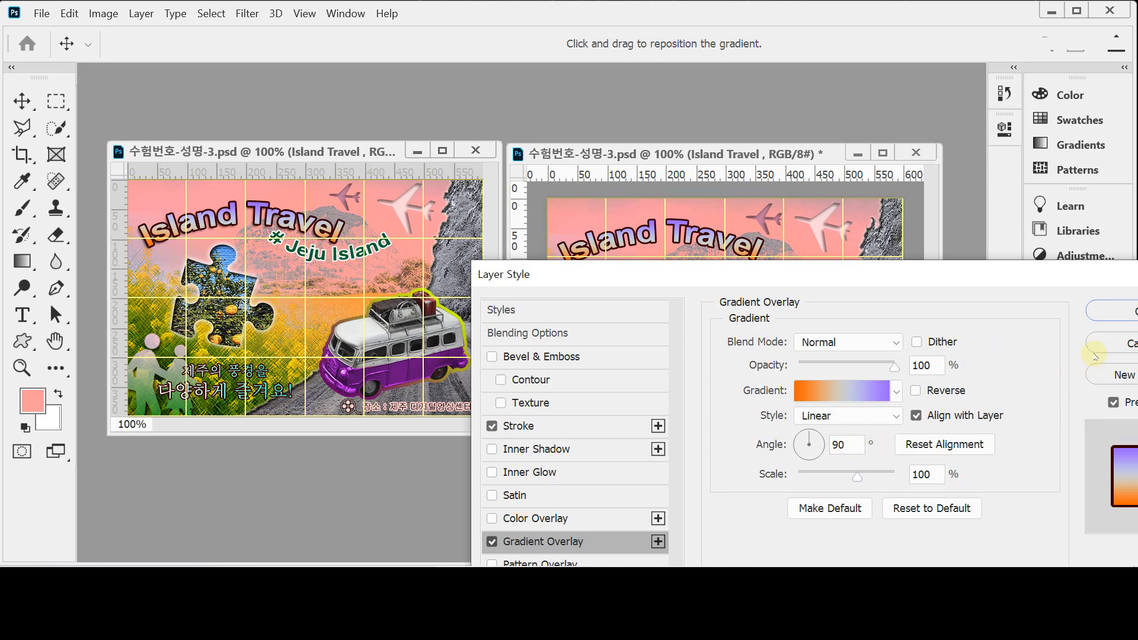
{"action": "left_click", "coordinate": [1119, 311]}
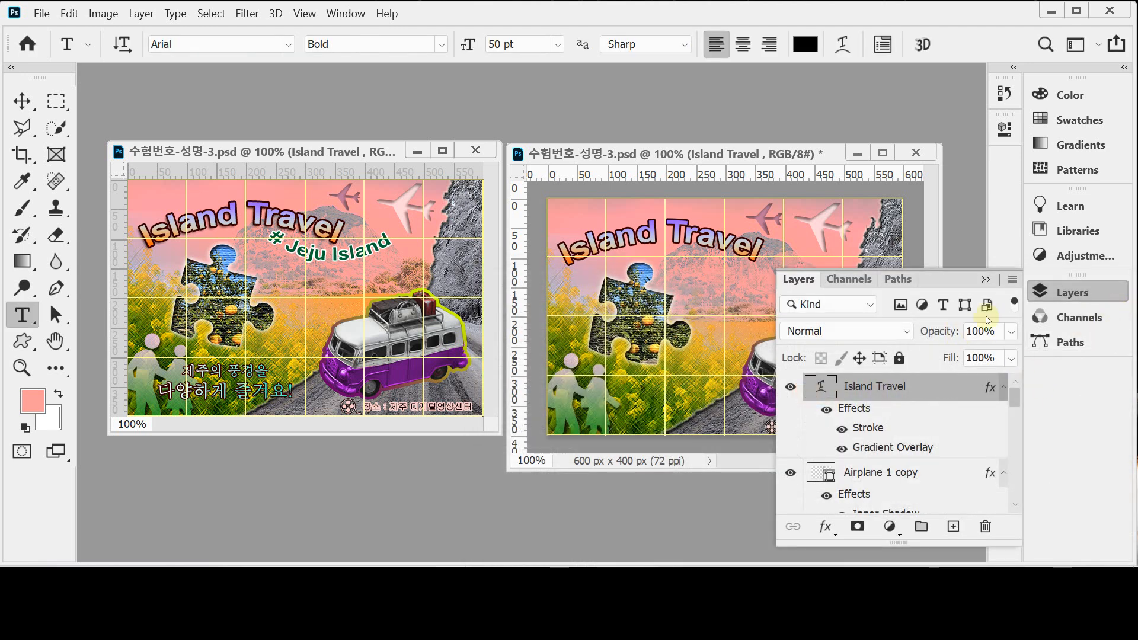
{"action": "left_click", "coordinate": [1056, 292]}
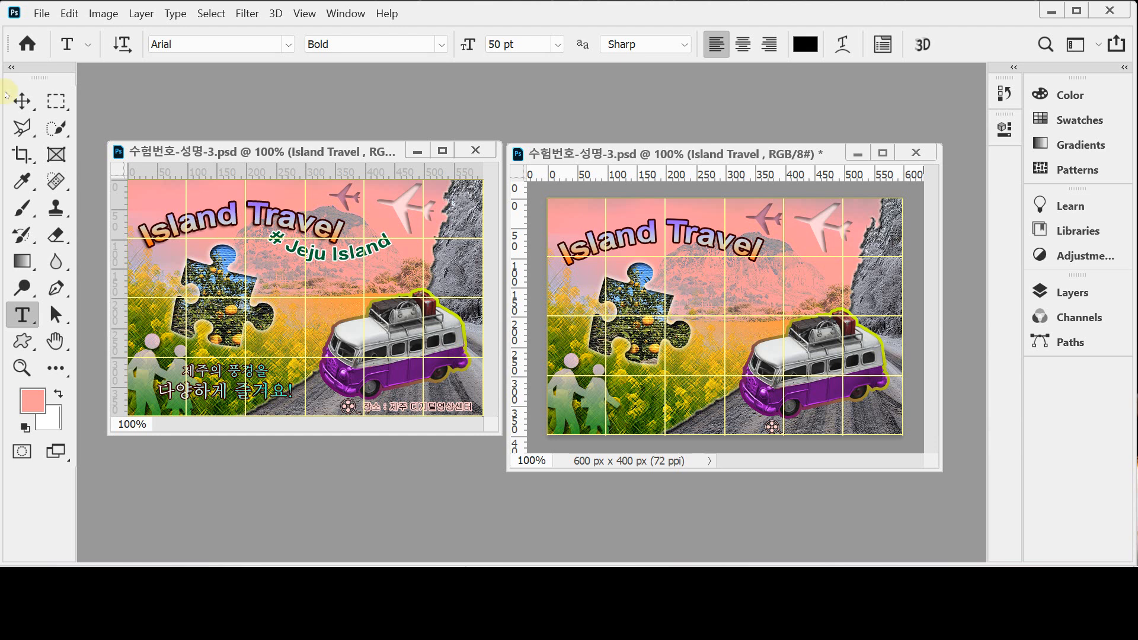
- Copy the "# Jeju Island" text from the reference document into the working poster, just below the end of the title
{"action": "left_click", "coordinate": [317, 254]}
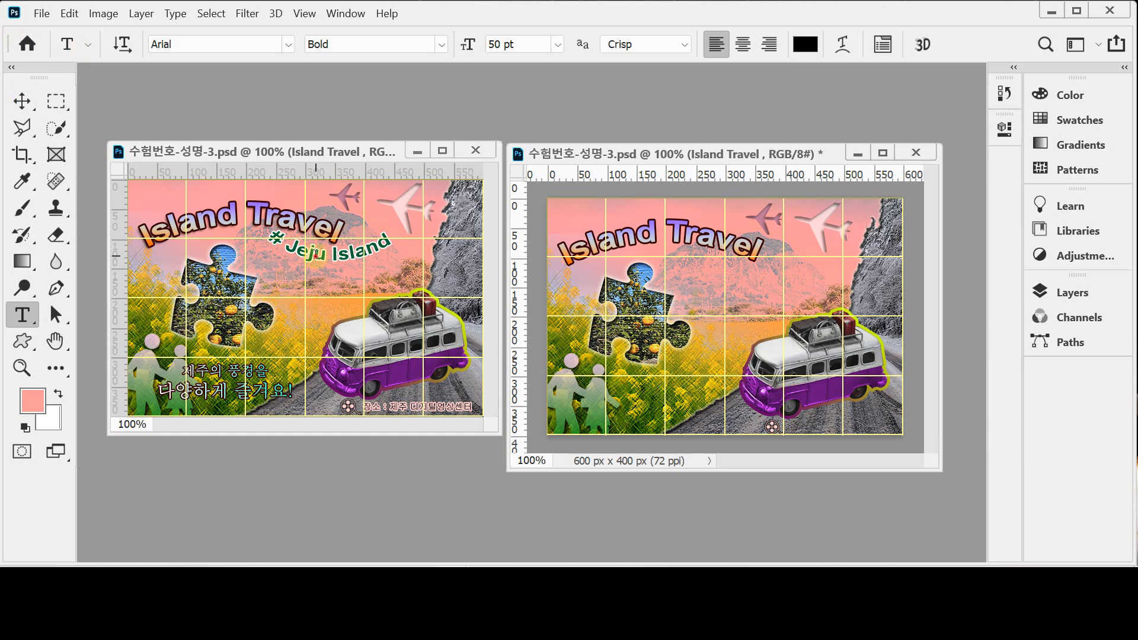
{"action": "left_click", "coordinate": [22, 101]}
{"action": "left_click_drag", "start_coordinate": [298, 266], "coordinate": [735, 280]}
- Examine the font, size, color and warp settings of the "# Jeju Island" text
{"action": "double_click", "coordinate": [735, 279]}
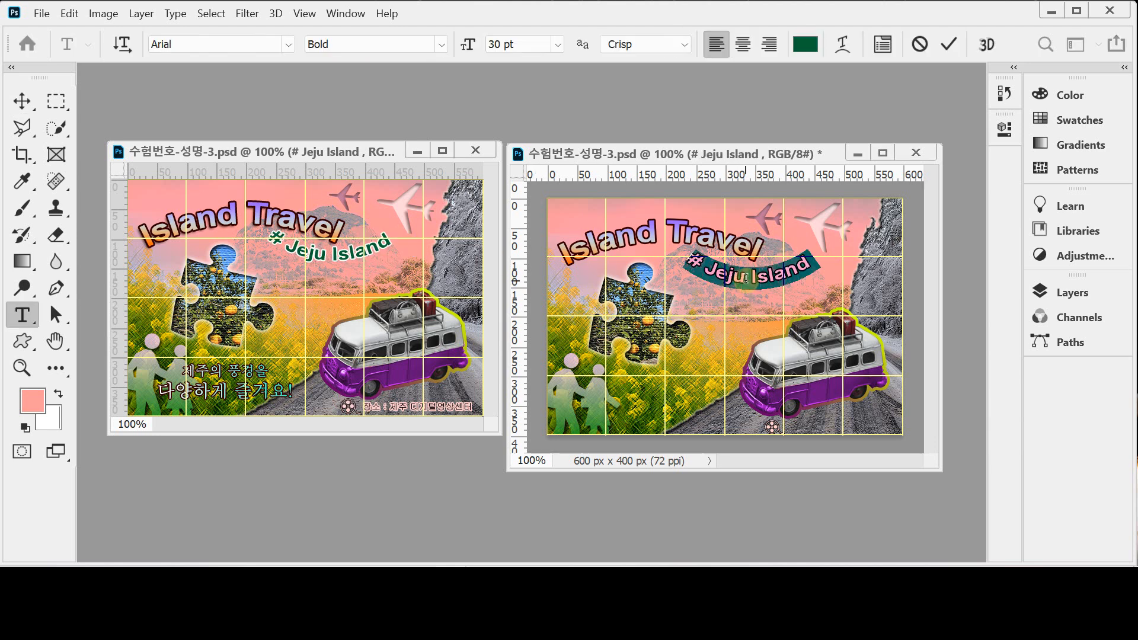
{"action": "left_click", "coordinate": [843, 44]}
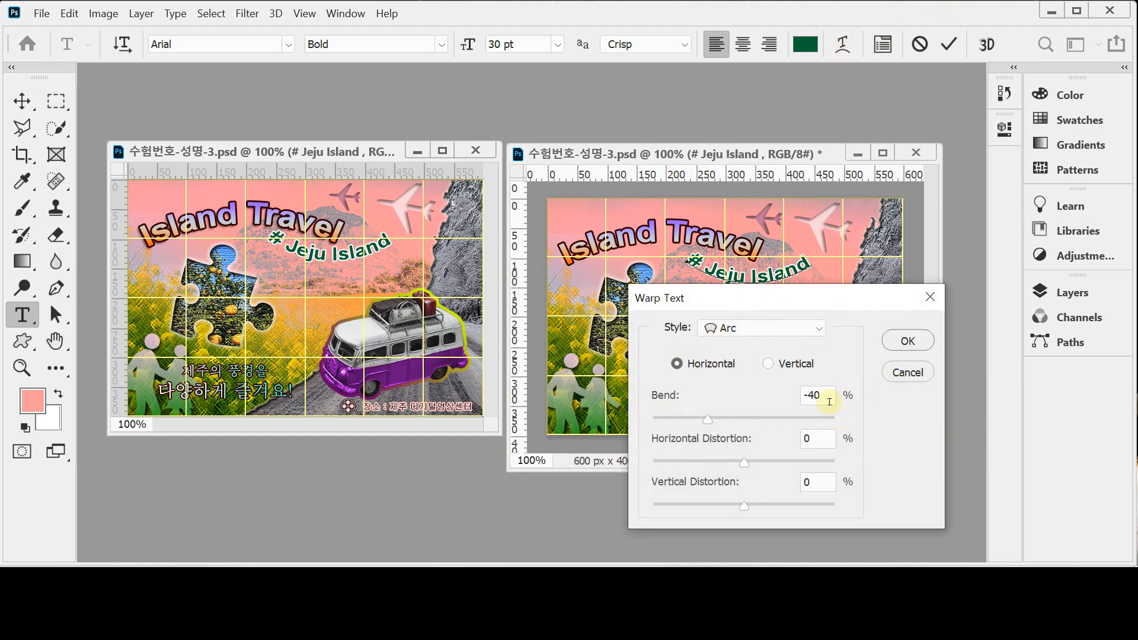
{"action": "left_click_drag", "start_coordinate": [809, 297], "coordinate": [811, 323]}
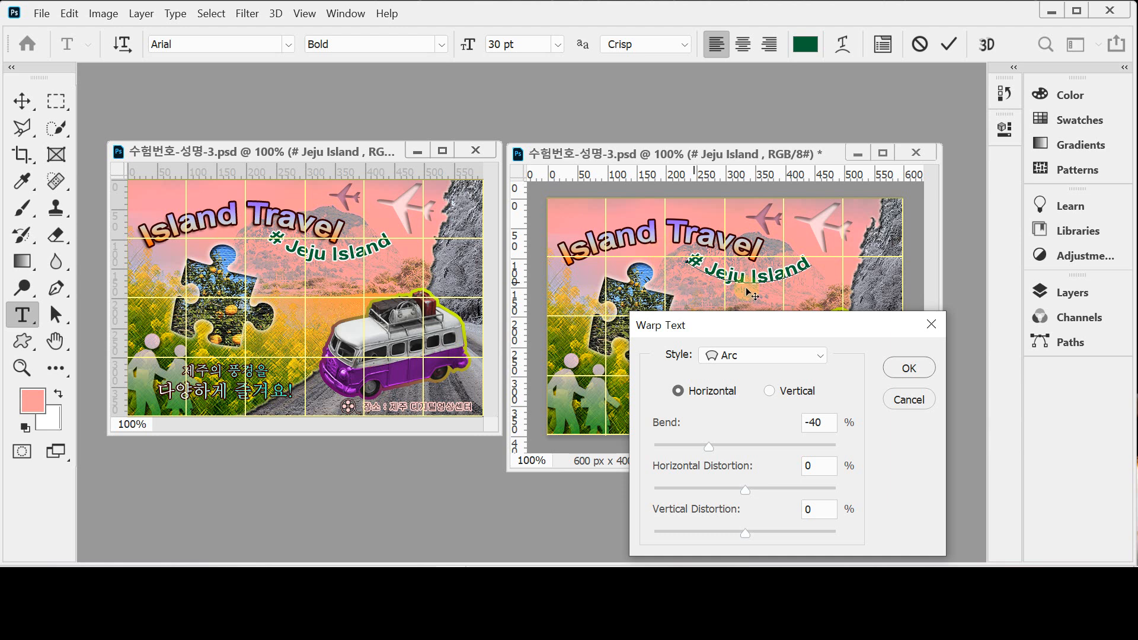
{"action": "left_click", "coordinate": [909, 368]}
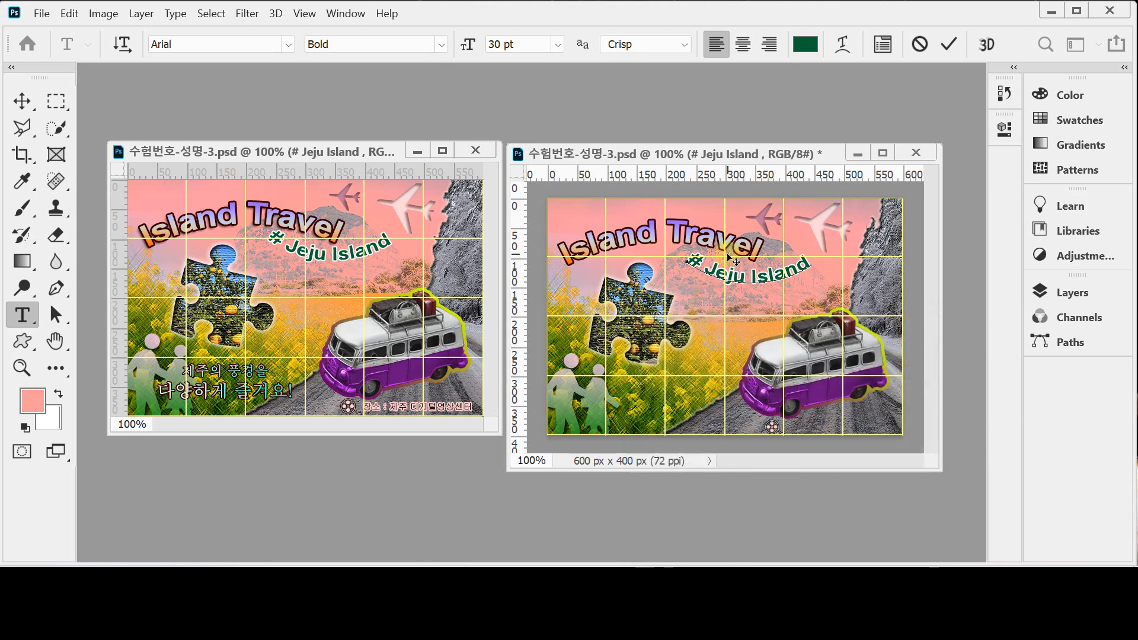
- Copy the "제주의 풍경을 다양하게 즐겨요!" slogan from the reference document onto the yellow flower field in the working poster
{"action": "left_click", "coordinate": [246, 392]}
{"action": "key", "text": "ctrl+Return"}
{"action": "key", "text": "v"}
{"action": "key", "text": "v"}
{"action": "left_click_drag", "start_coordinate": [234, 391], "coordinate": [616, 422]}
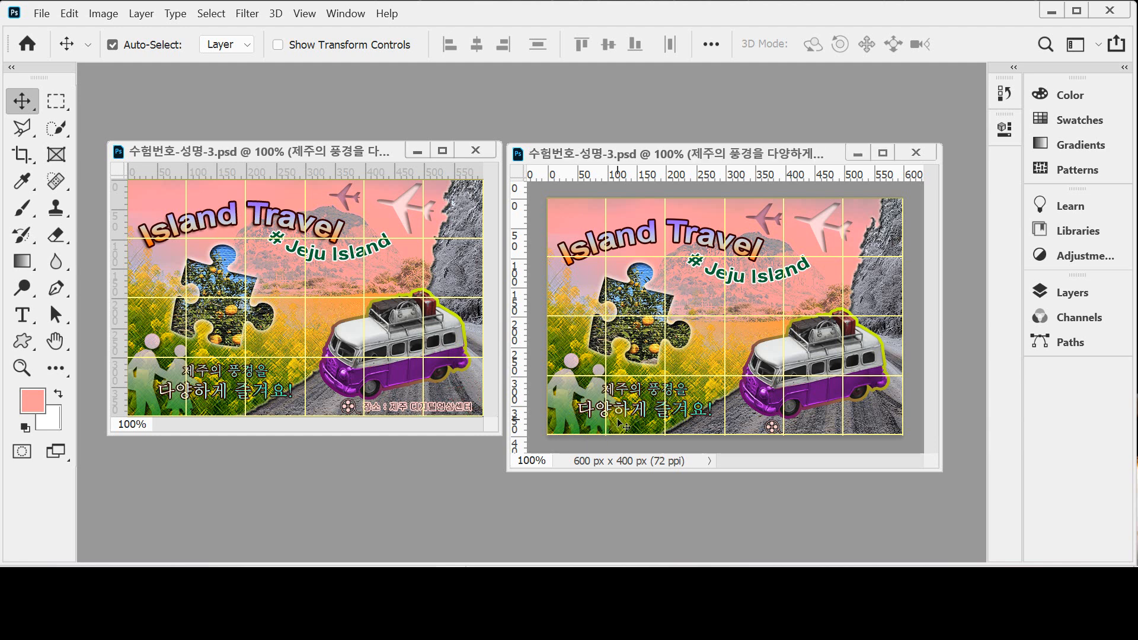
- Examine the two-line Korean slogan's font, alignment, second-line size and layer effects
{"action": "key", "text": "t"}
{"action": "left_click", "coordinate": [642, 411]}
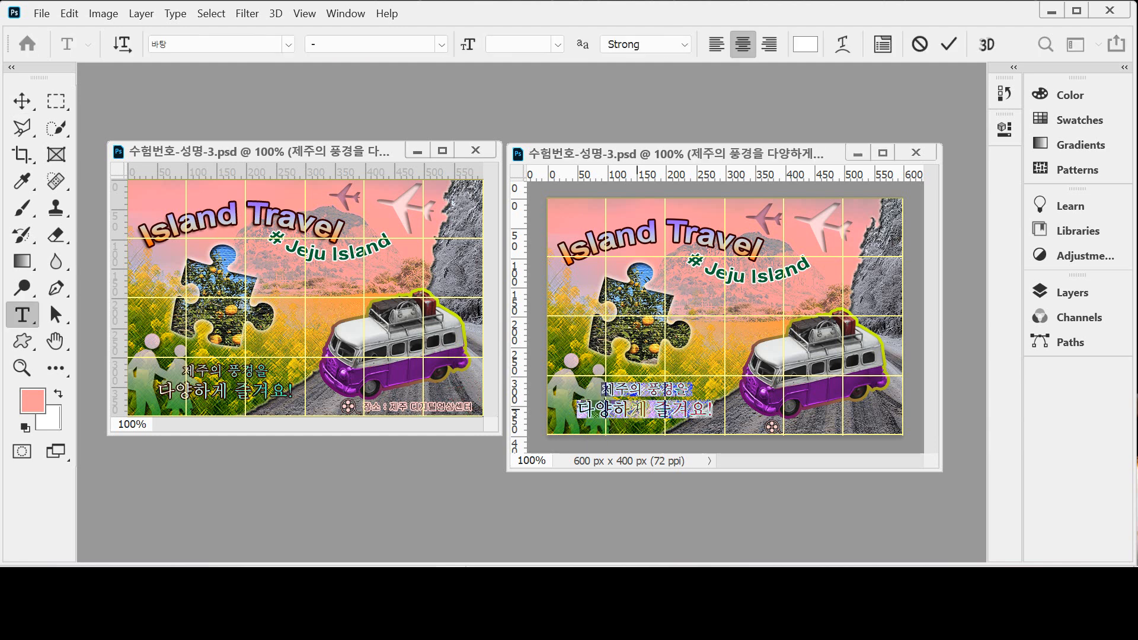
{"action": "left_click", "coordinate": [650, 414]}
{"action": "left_click_drag", "start_coordinate": [605, 389], "coordinate": [717, 418]}
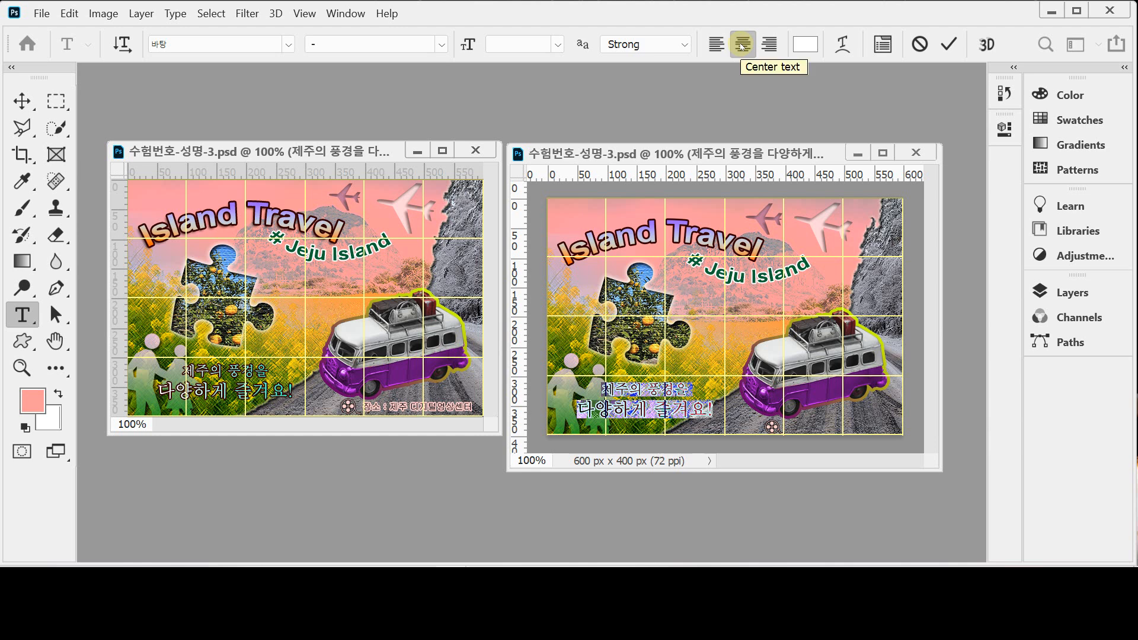
{"action": "left_click", "coordinate": [652, 408]}
{"action": "triple_click", "coordinate": [625, 408]}
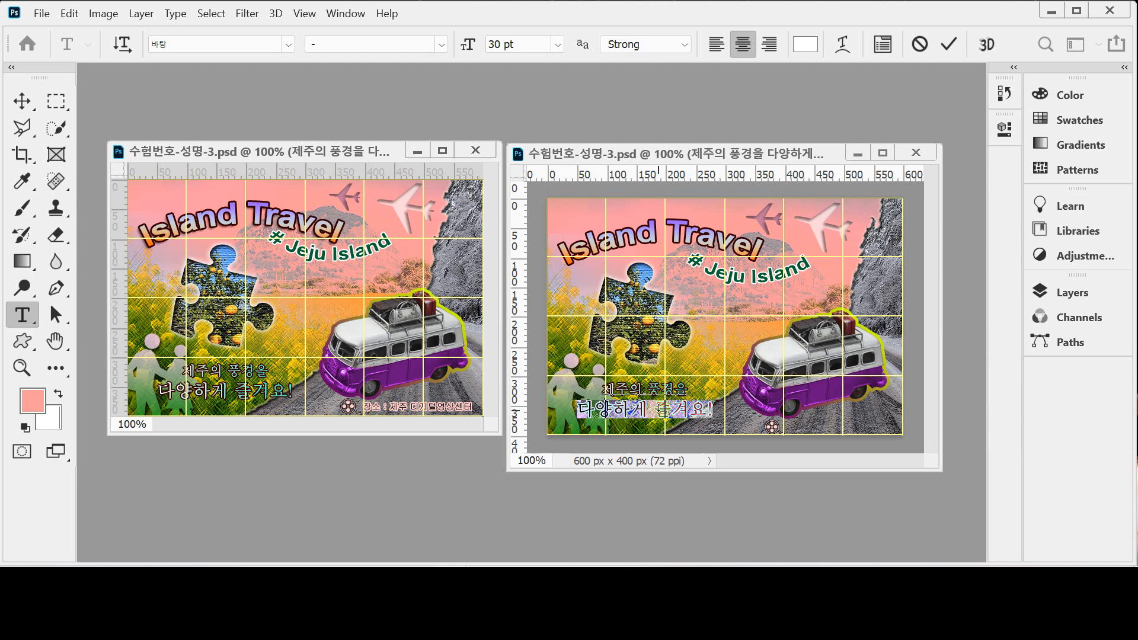
{"action": "left_click", "coordinate": [524, 48]}
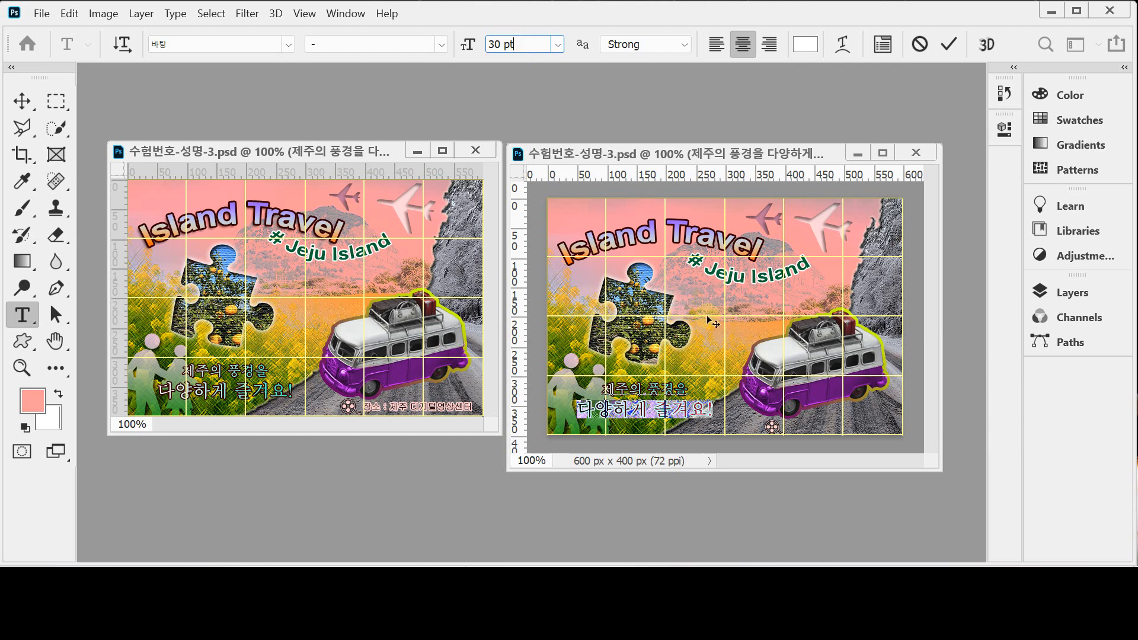
{"action": "left_click", "coordinate": [1067, 292]}
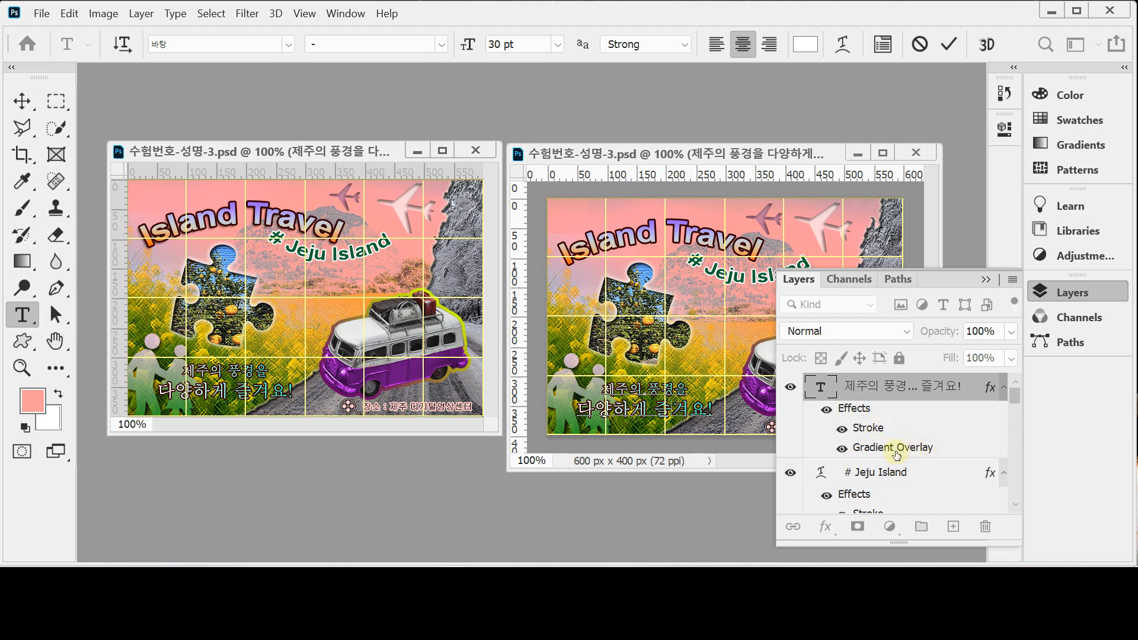
{"action": "left_click", "coordinate": [1076, 293]}
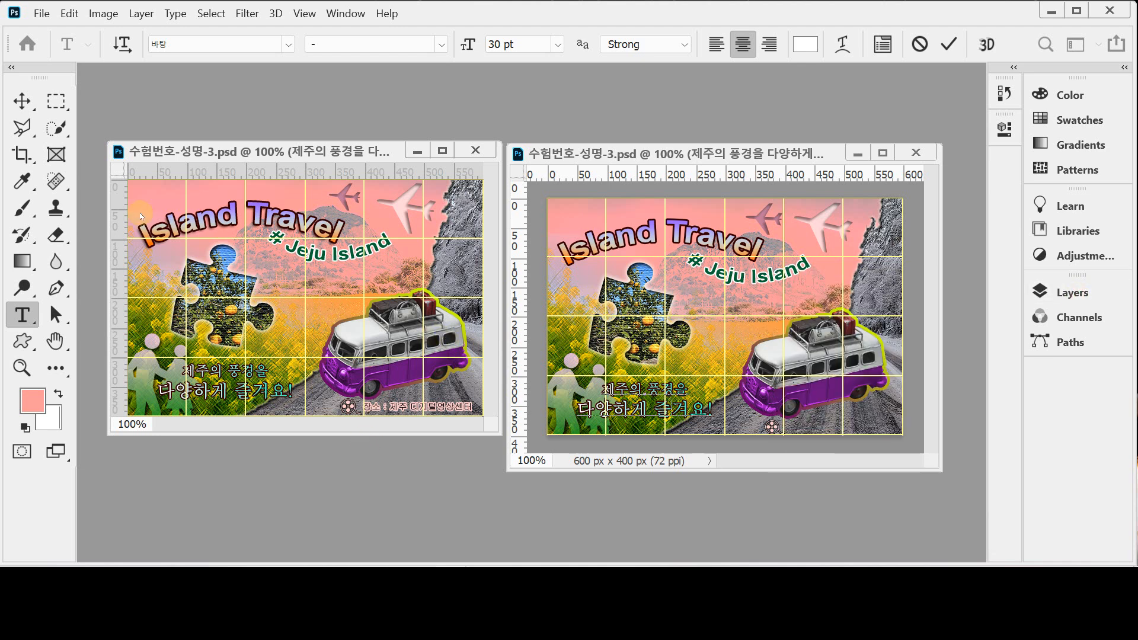
- Copy the "장소 : 제주 디지털영상센터" text from the reference document to beside the small ornament below the van
{"action": "left_click", "coordinate": [24, 102]}
{"action": "left_click", "coordinate": [402, 410]}
{"action": "left_click_drag", "start_coordinate": [408, 417], "coordinate": [824, 422]}
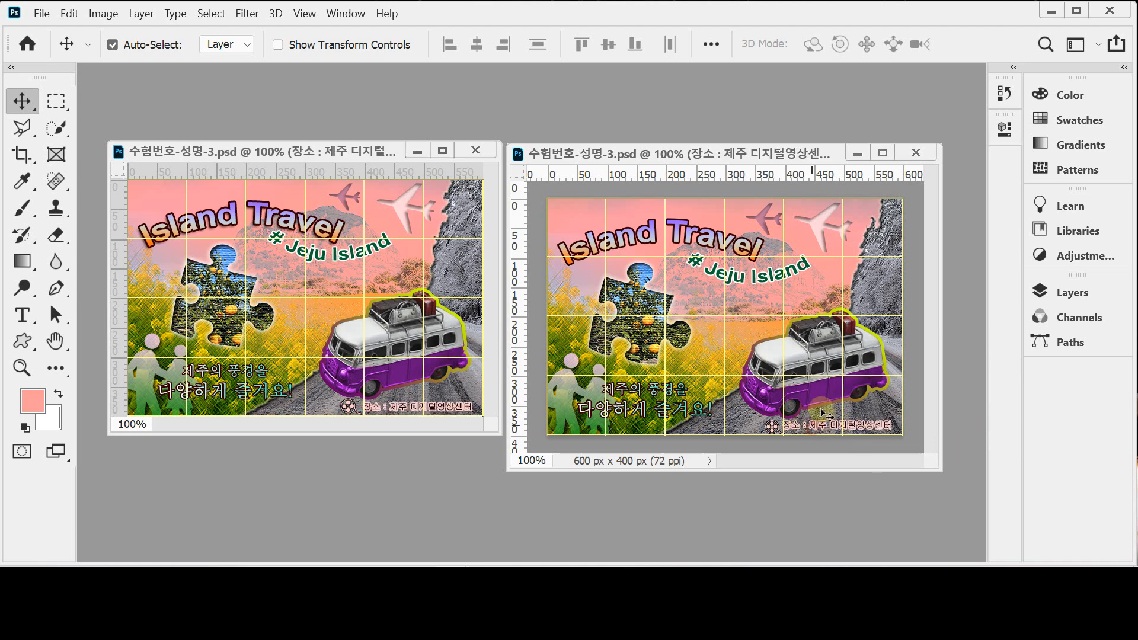
- Examine the venue text's font settings and its Stroke size and color without changing them
{"action": "left_click", "coordinate": [22, 314]}
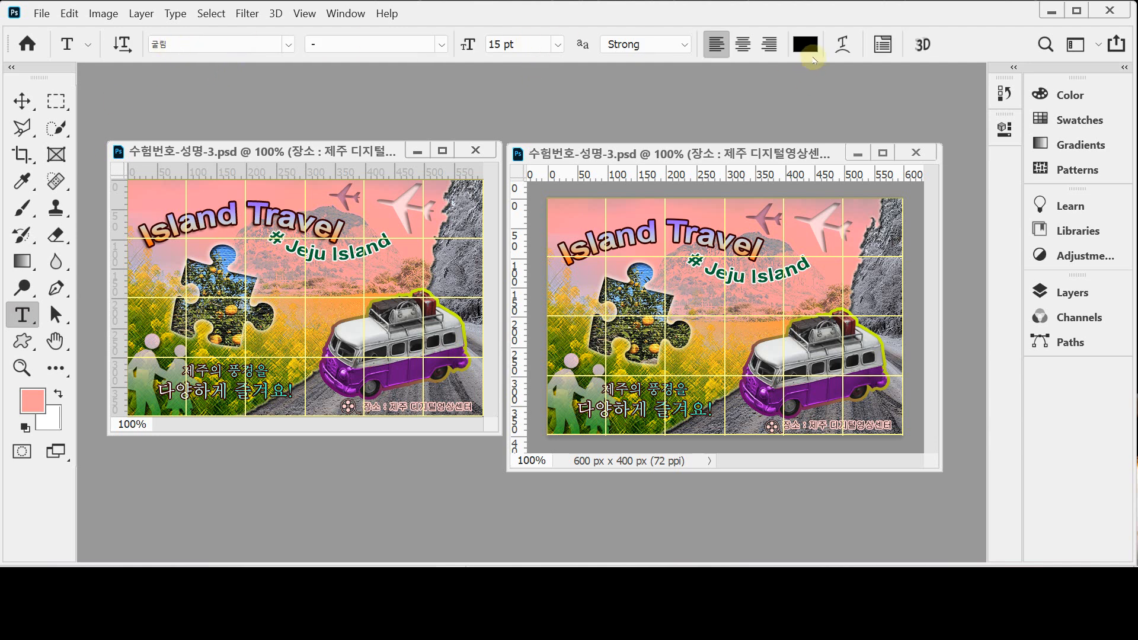
{"action": "left_click", "coordinate": [1067, 292]}
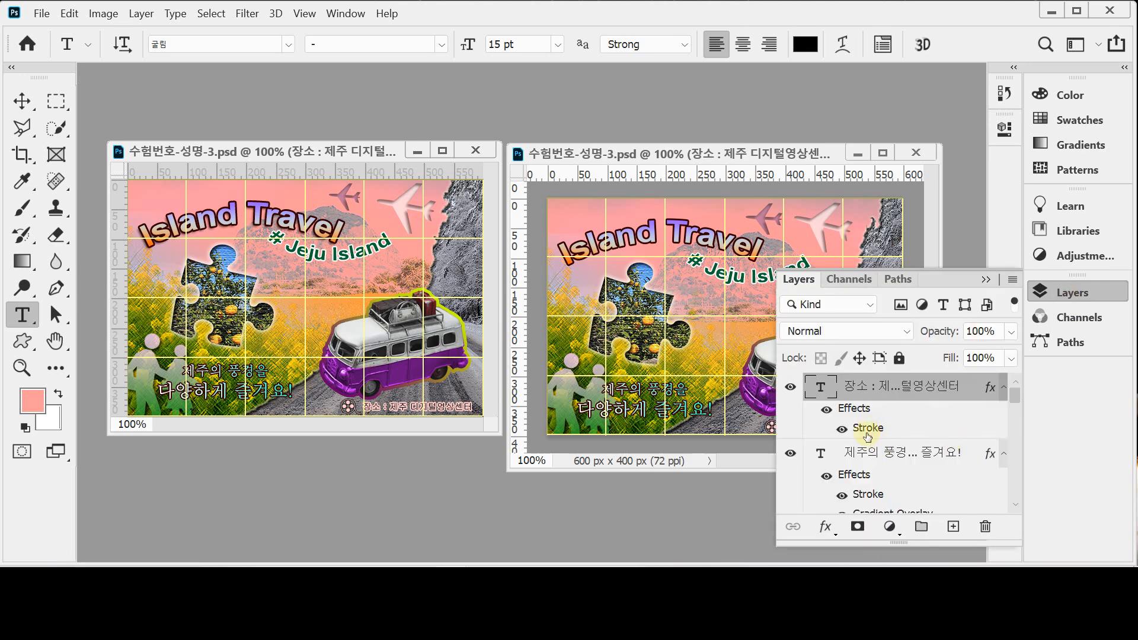
{"action": "double_click", "coordinate": [867, 428]}
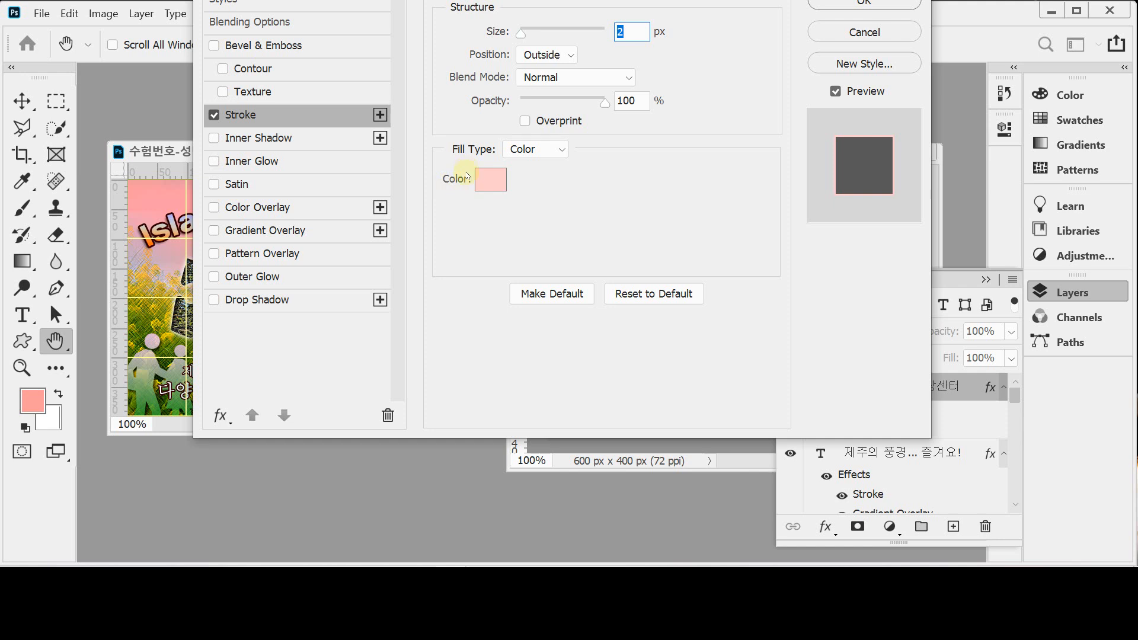
{"action": "left_click", "coordinate": [490, 180]}
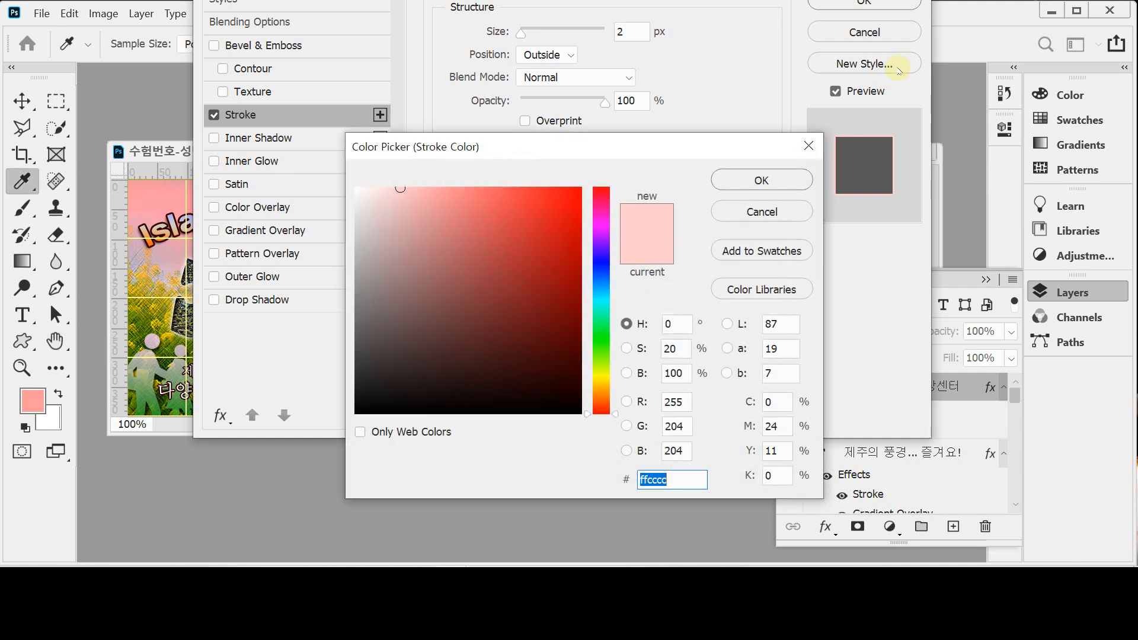
{"action": "left_click", "coordinate": [809, 145]}
{"action": "left_click", "coordinate": [832, 30]}
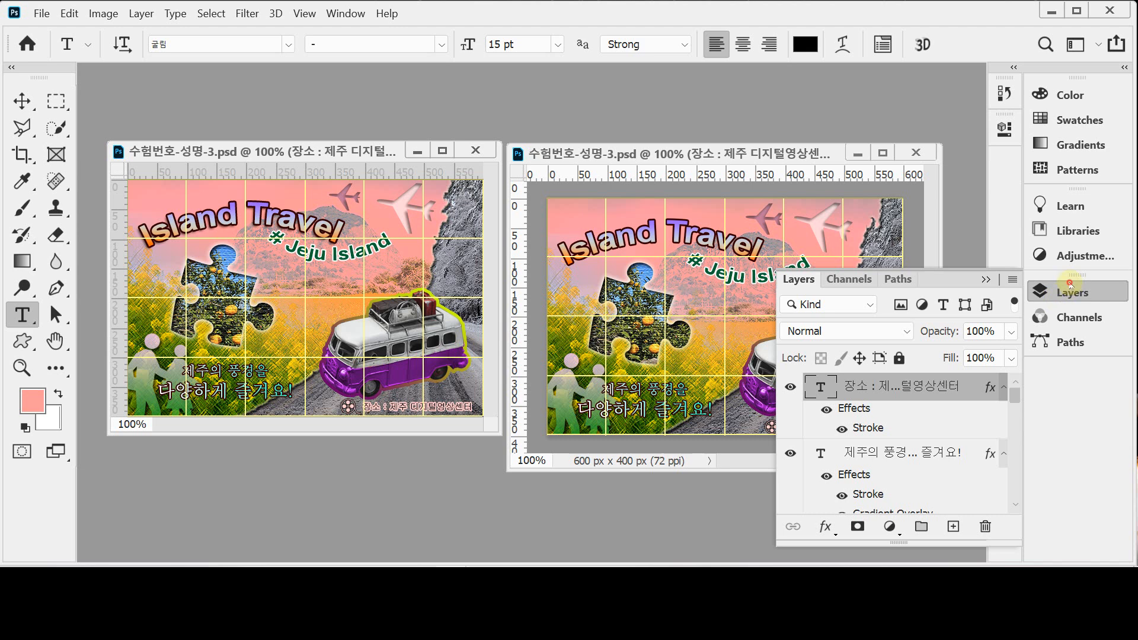
{"action": "left_click", "coordinate": [1071, 288]}
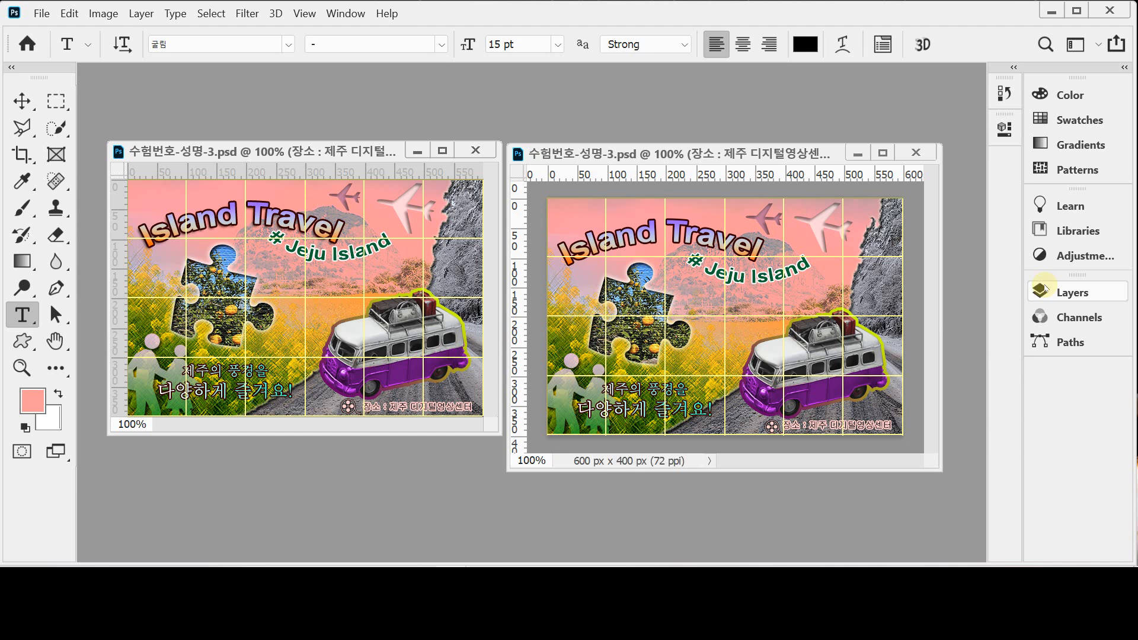
- Turn off the grid display over the working poster
{"action": "key", "text": "ctrl+apostrophe"}
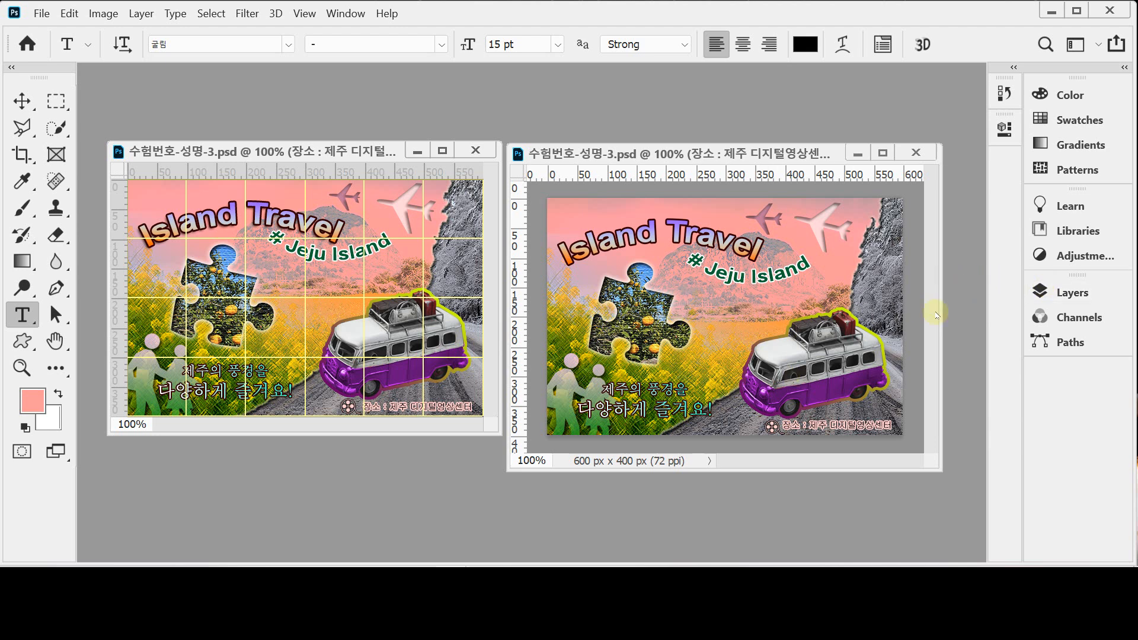
{"action": "left_click", "coordinate": [302, 14]}
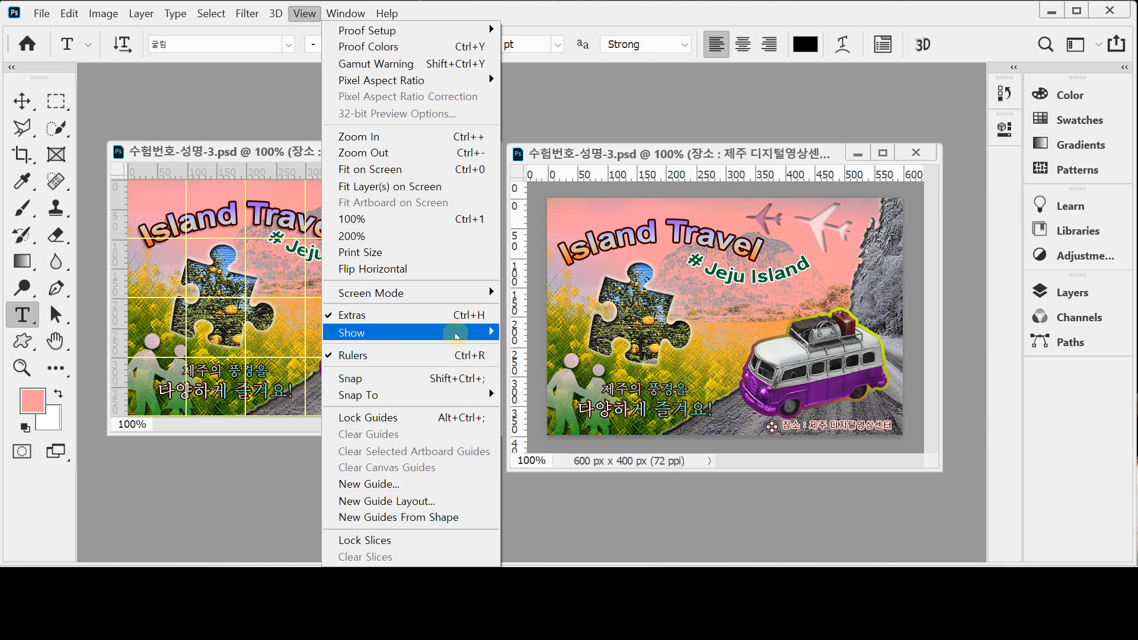
{"action": "mouse_move", "coordinate": [454, 332]}
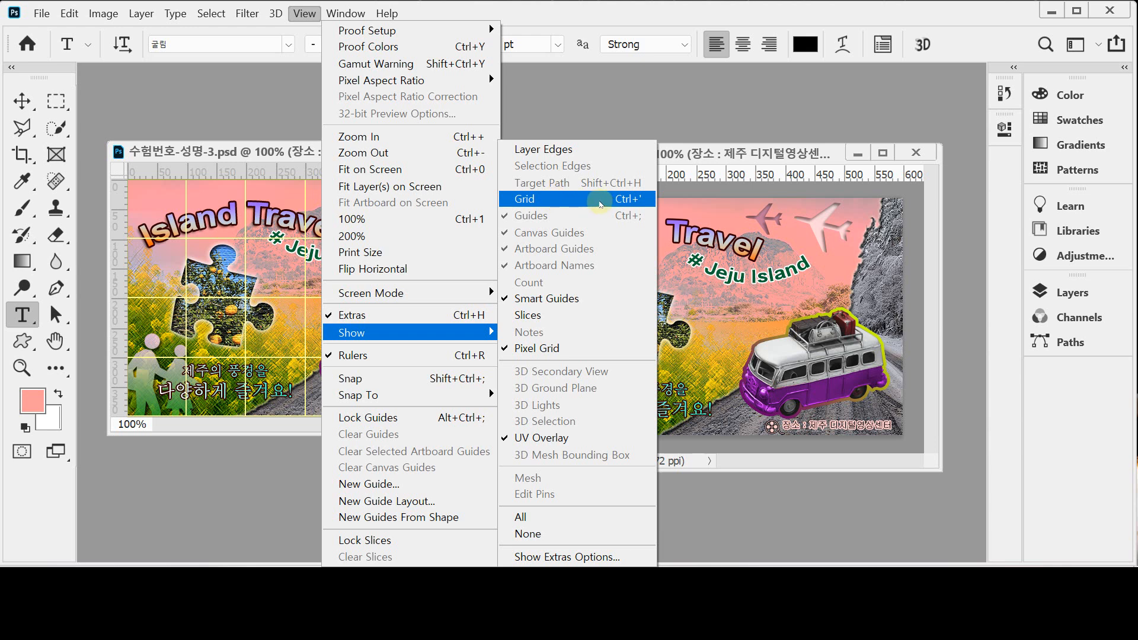
{"action": "left_click", "coordinate": [600, 204]}
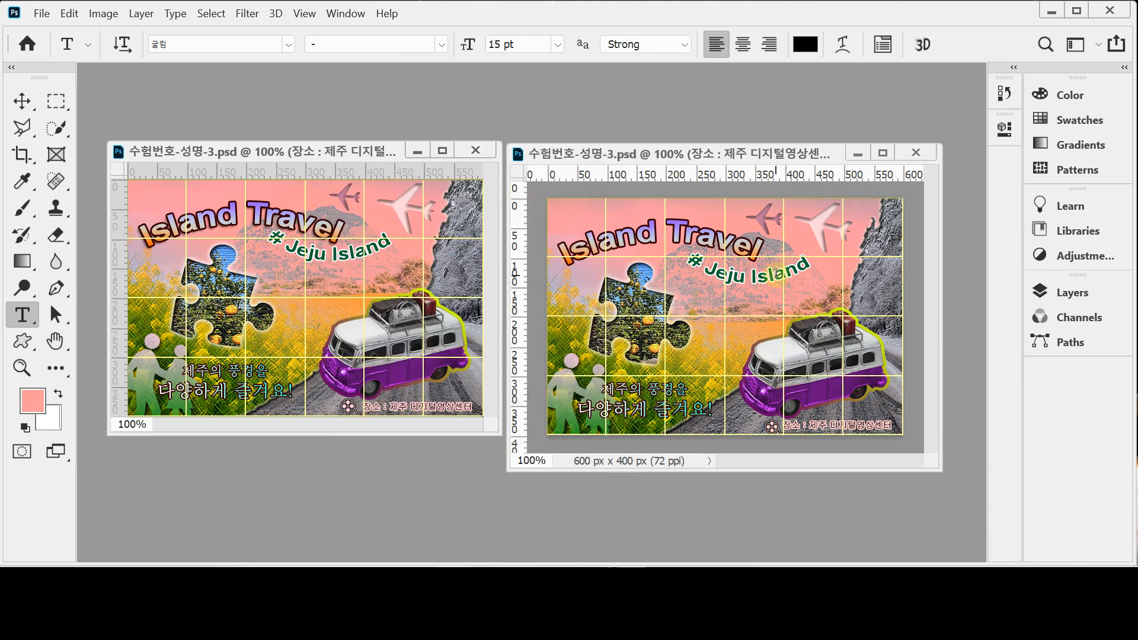
{"action": "key", "text": "ctrl+apostrophe"}
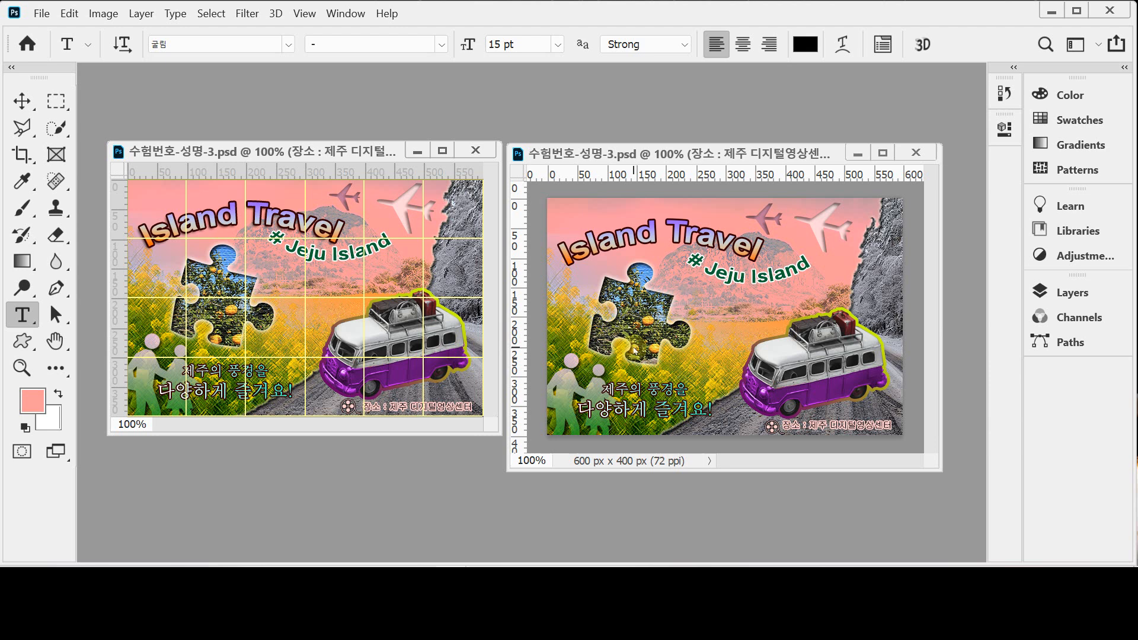
- Start saving the poster under a new location and choose the GTQ folder inside 문서 as the destination
{"action": "key", "text": "ctrl+shift+s"}
{"action": "left_click_drag", "start_coordinate": [92, 1], "coordinate": [308, 48]}
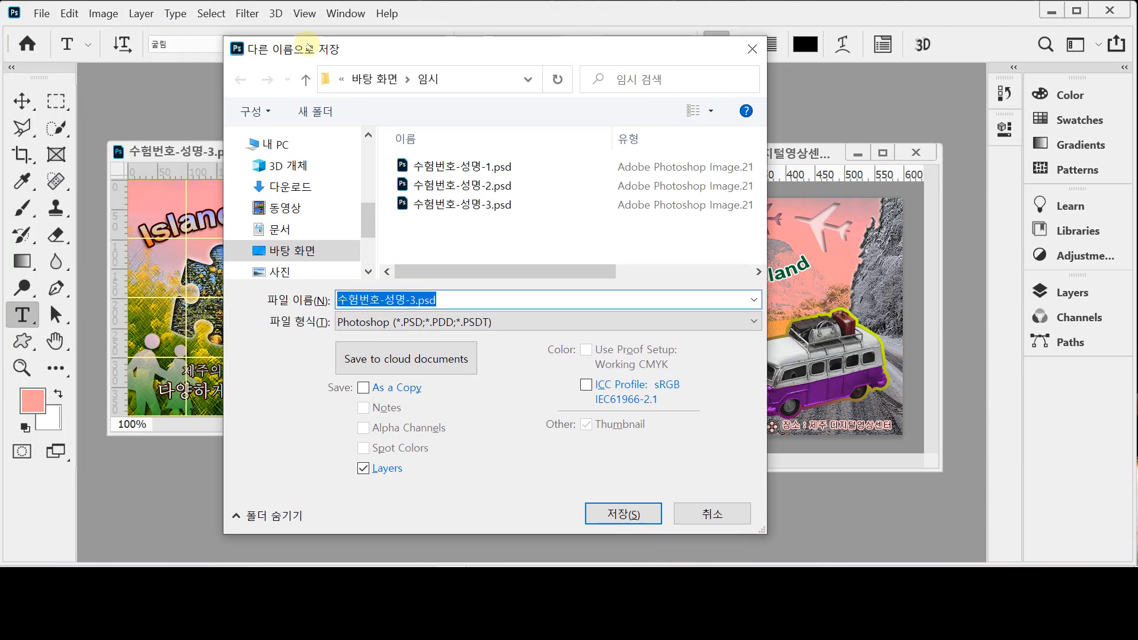
{"action": "left_click", "coordinate": [278, 252]}
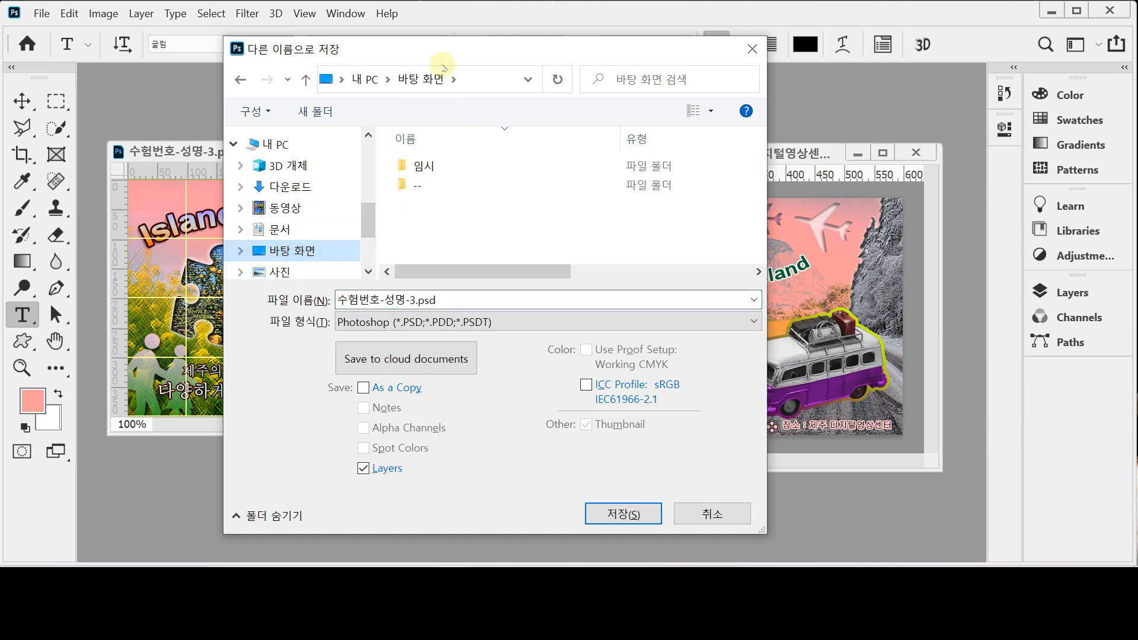
{"action": "left_click_drag", "start_coordinate": [436, 54], "coordinate": [454, 110]}
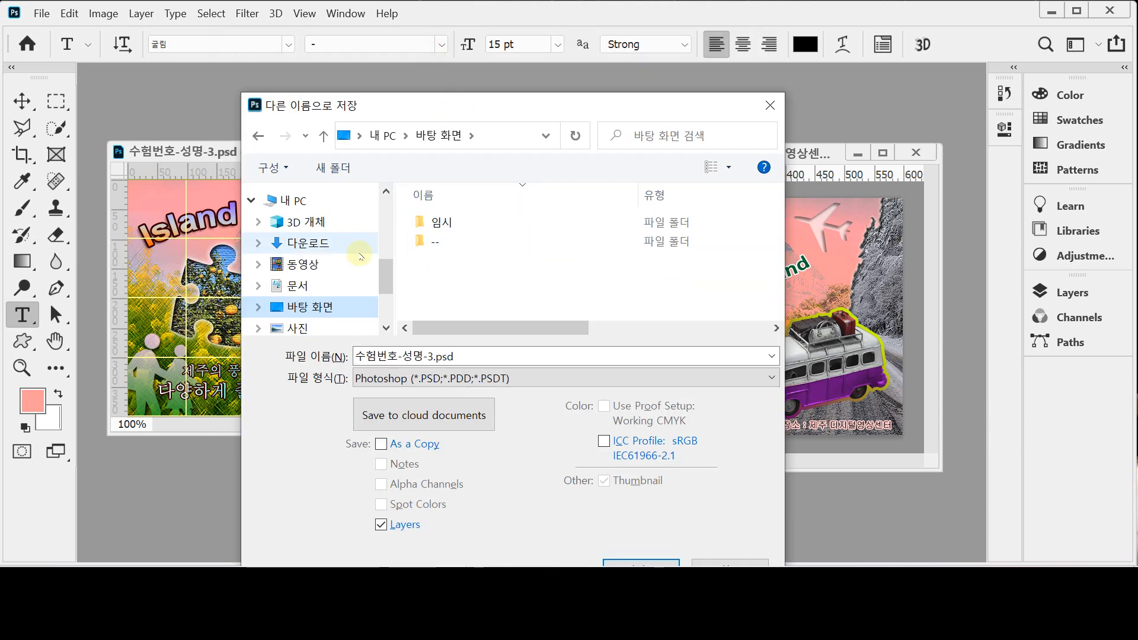
{"action": "left_click", "coordinate": [305, 288]}
{"action": "scroll", "coordinate": [686, 292], "scroll_direction": "down", "scroll_amount": 2}
{"action": "double_click", "coordinate": [483, 307]}
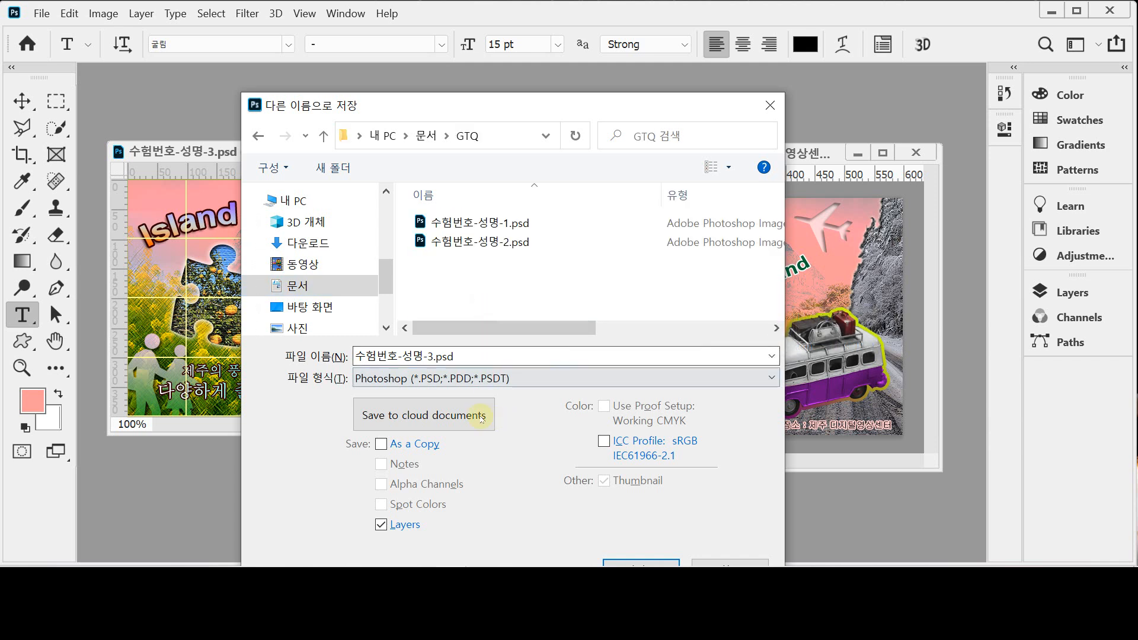
{"action": "left_click_drag", "start_coordinate": [539, 119], "coordinate": [535, 86]}
{"action": "left_click", "coordinate": [530, 74]}
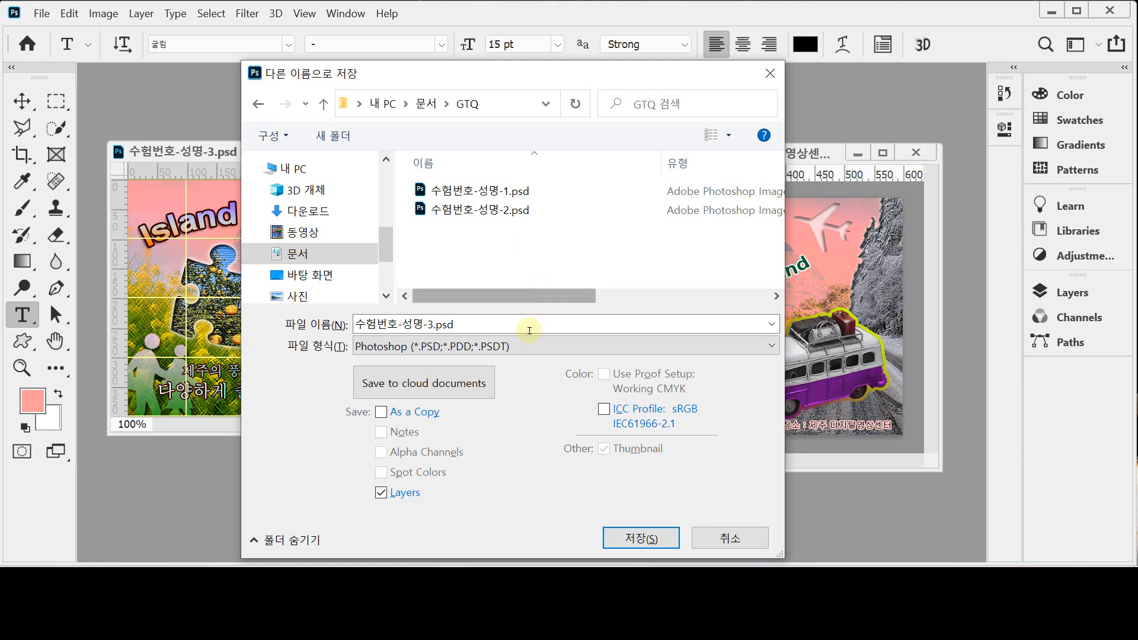
- Save the full-size poster as the JPEG 수험번호-성명-3.jpg with quality 8
{"action": "left_click", "coordinate": [474, 347]}
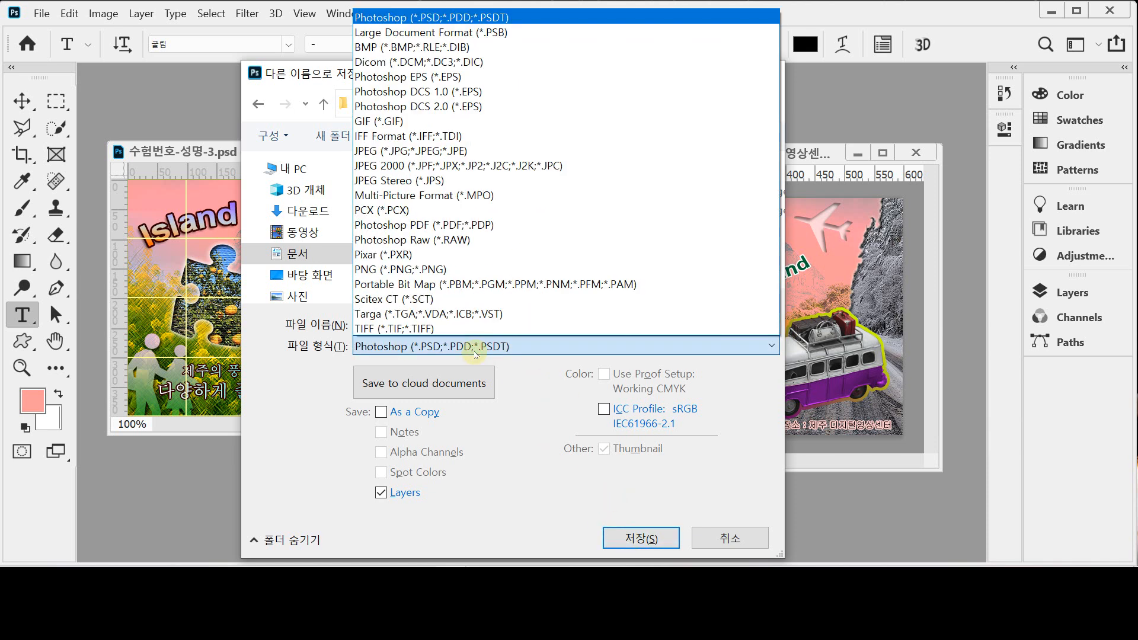
{"action": "left_click", "coordinate": [469, 151]}
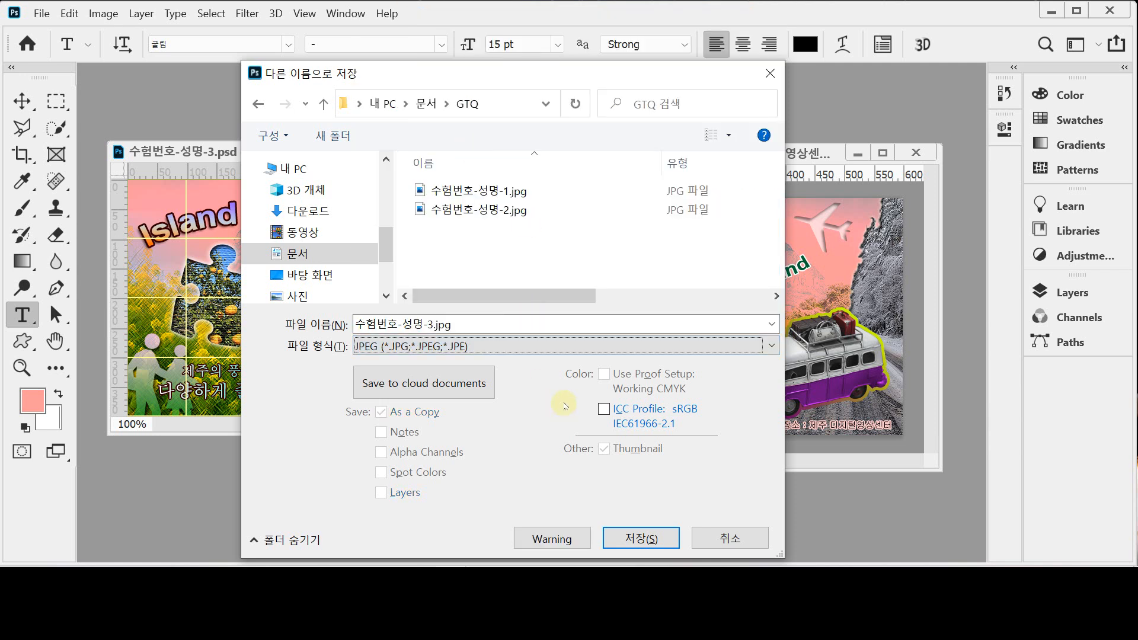
{"action": "left_click", "coordinate": [641, 539]}
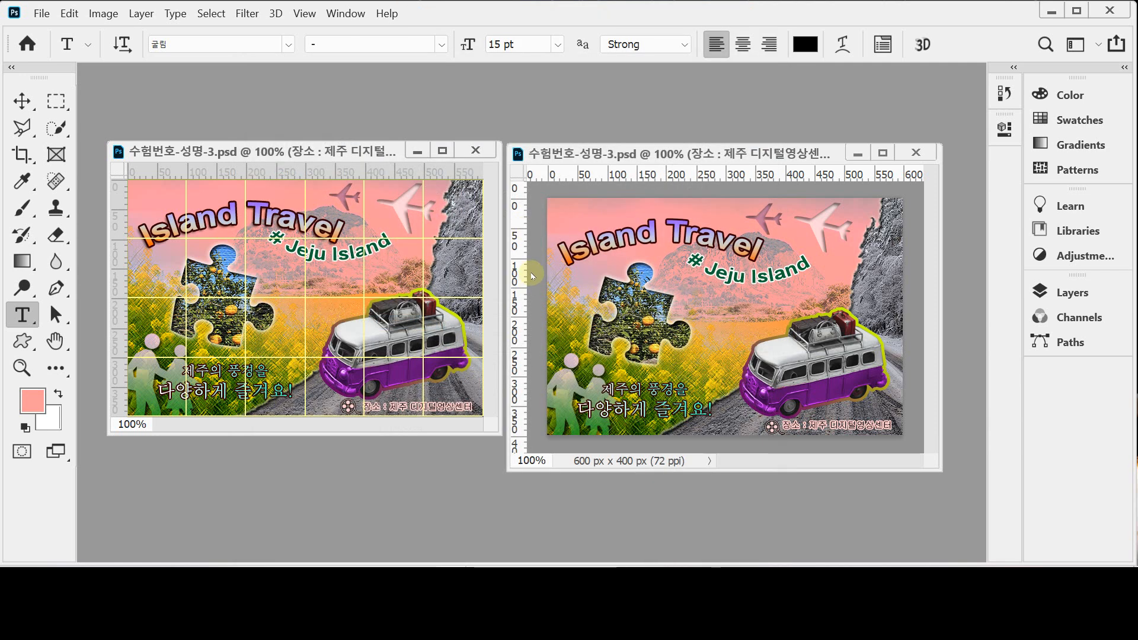
{"action": "type", "text": "8"}
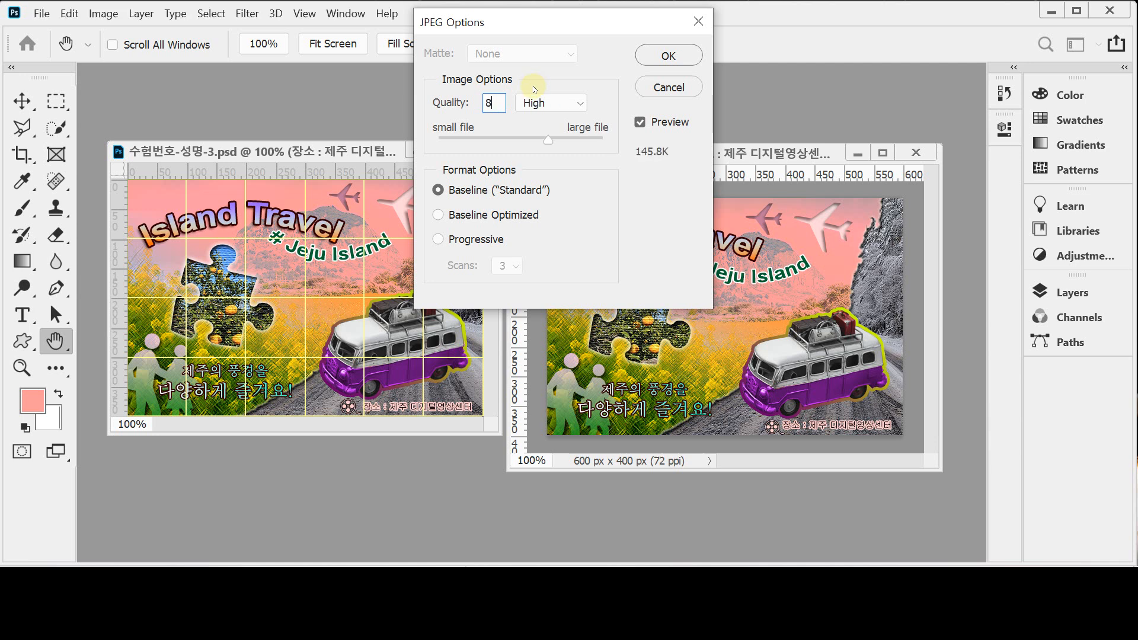
{"action": "key", "text": "Return"}
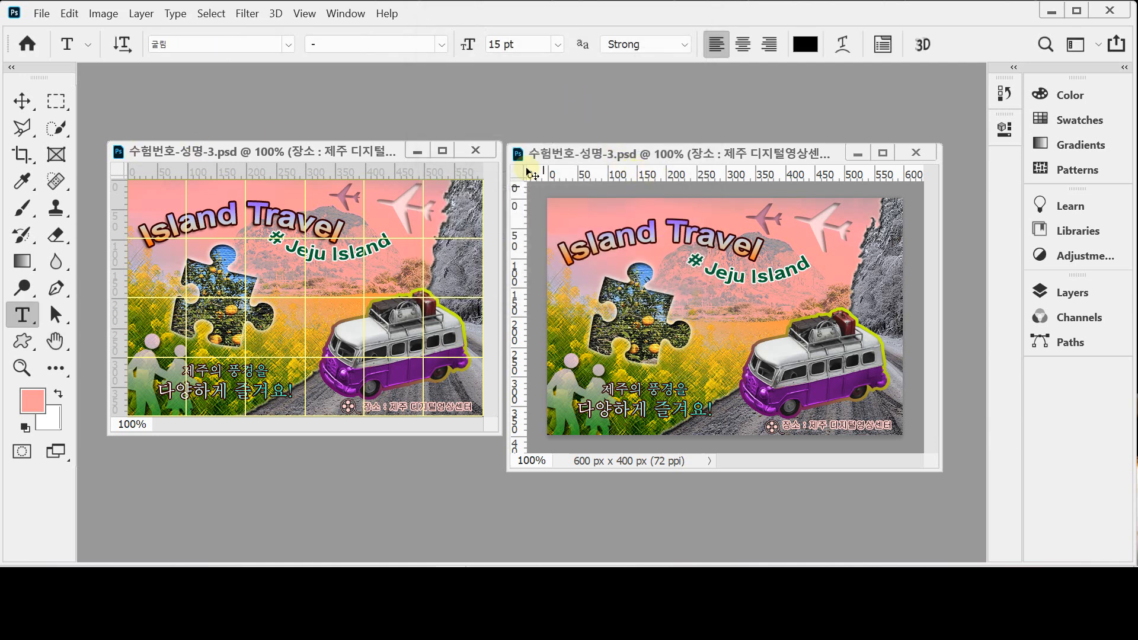
- Resize the working poster to 60 × 40 px, keeping its proportions and the 72 pixels/inch resolution
{"action": "left_click", "coordinate": [103, 13]}
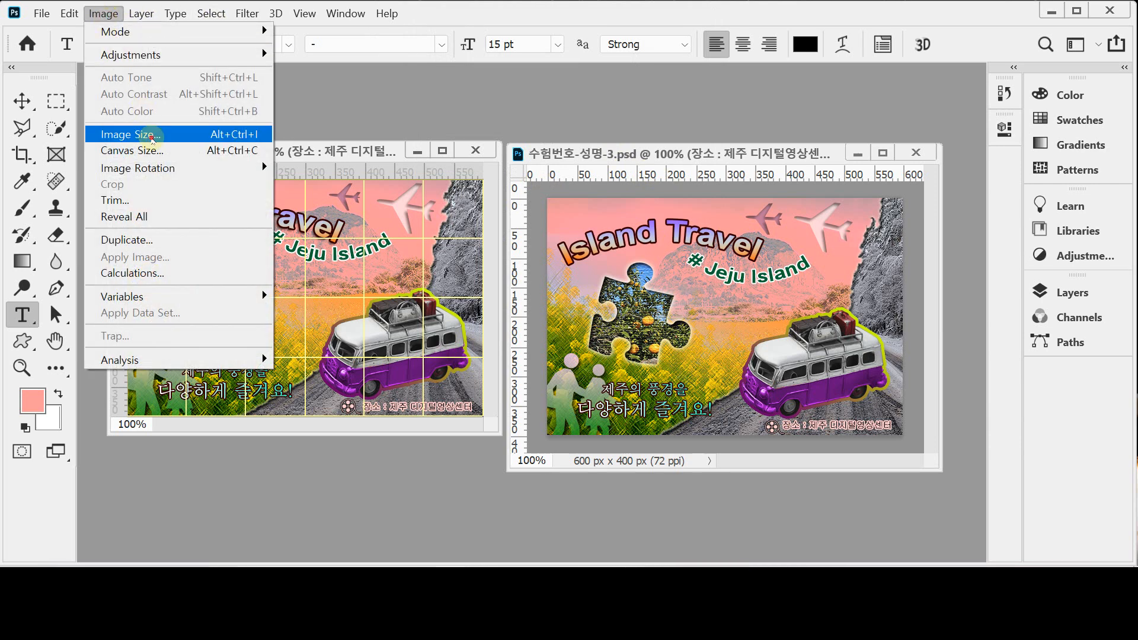
{"action": "left_click", "coordinate": [153, 136]}
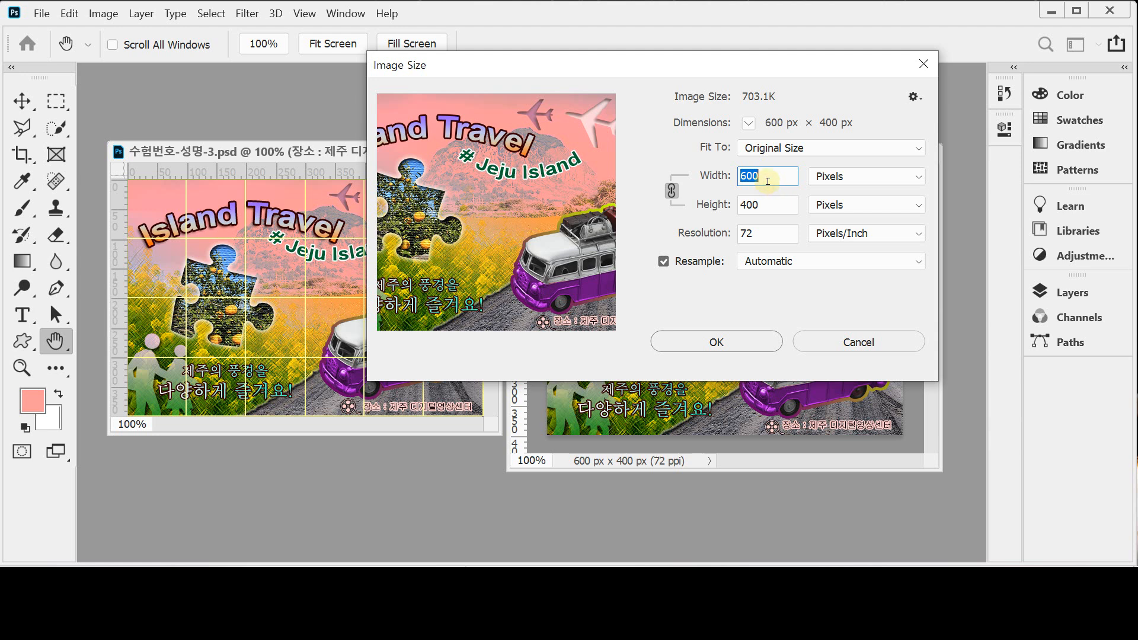
{"action": "type", "text": "60"}
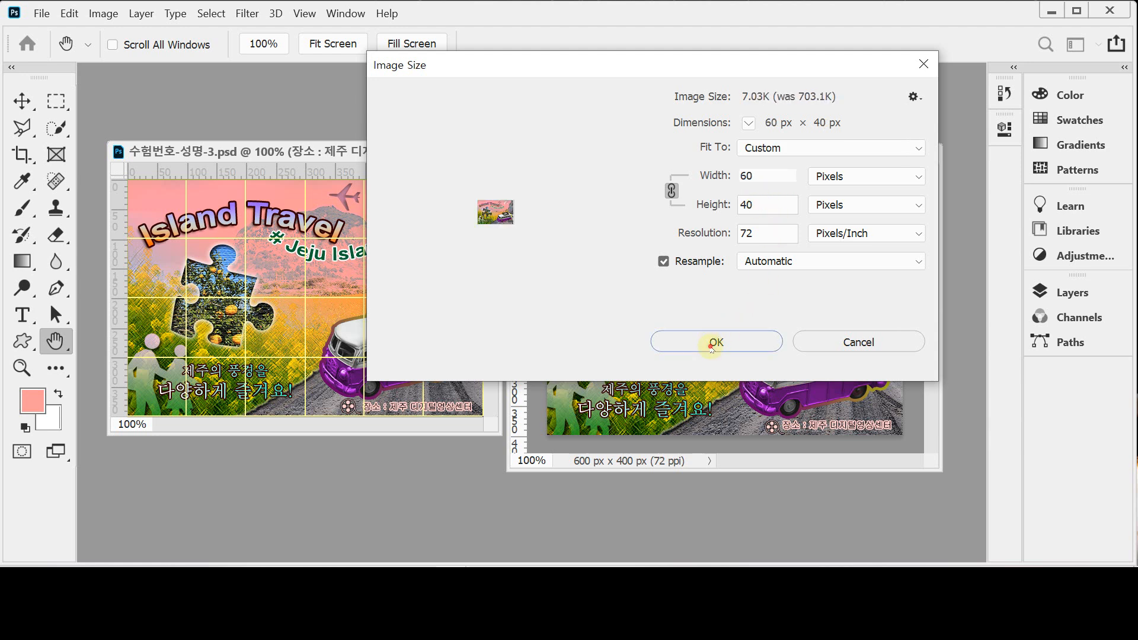
{"action": "left_click", "coordinate": [712, 345]}
{"action": "key", "text": "t"}
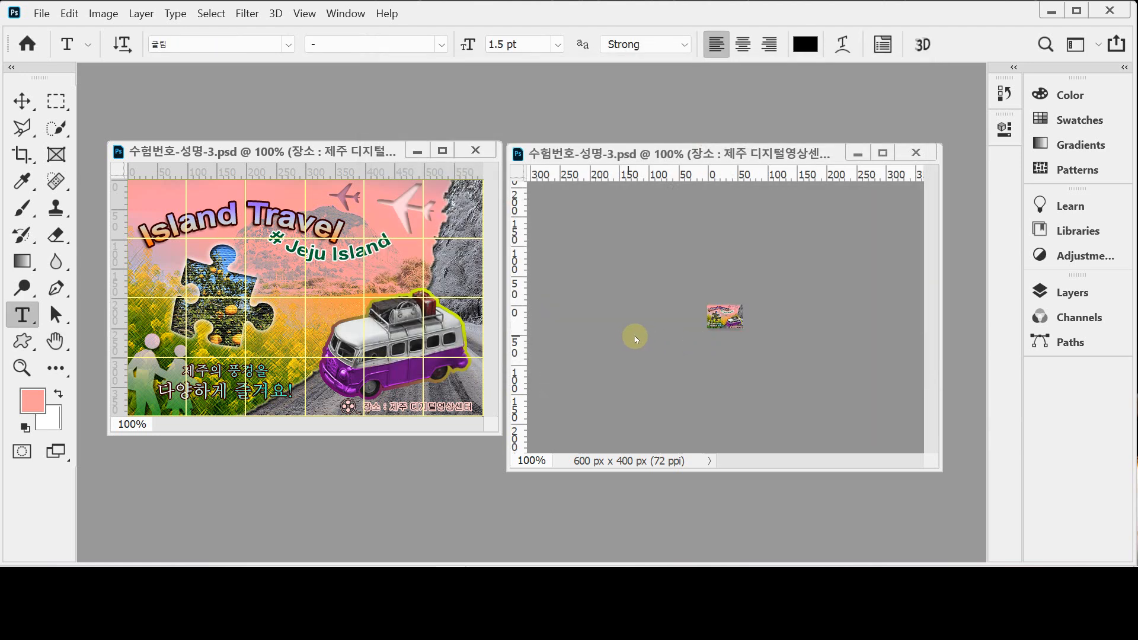
- Save the reduced poster as the layered Photoshop file 수험번호-성명-3.psd in the GTQ folder inside 문서
{"action": "key", "text": "ctrl+shift+s"}
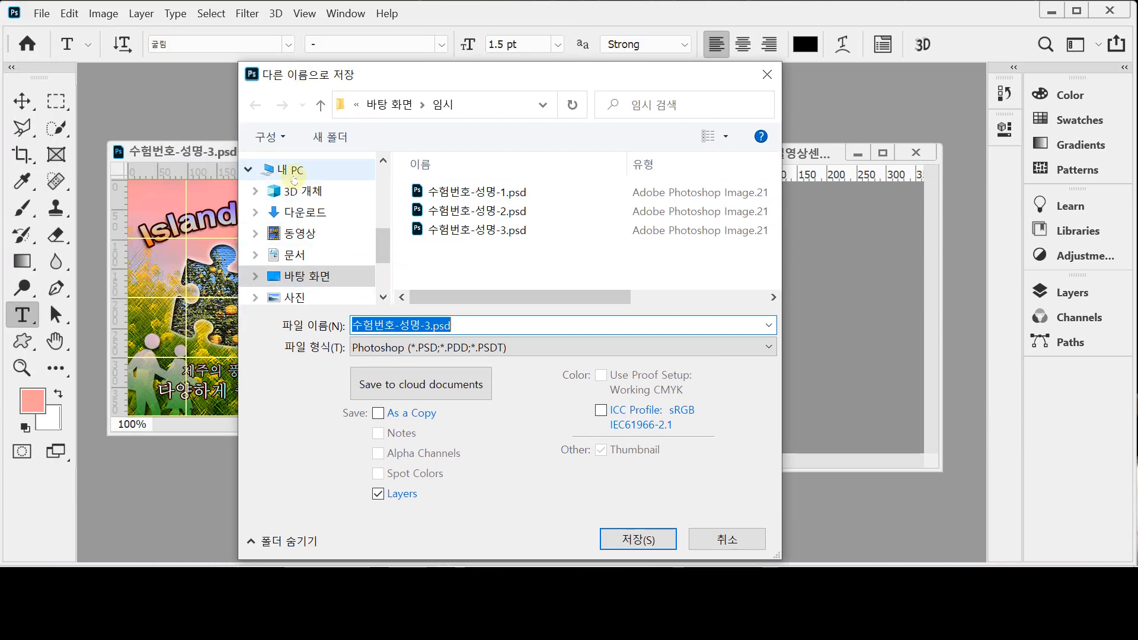
{"action": "left_click", "coordinate": [295, 255]}
{"action": "double_click", "coordinate": [468, 280]}
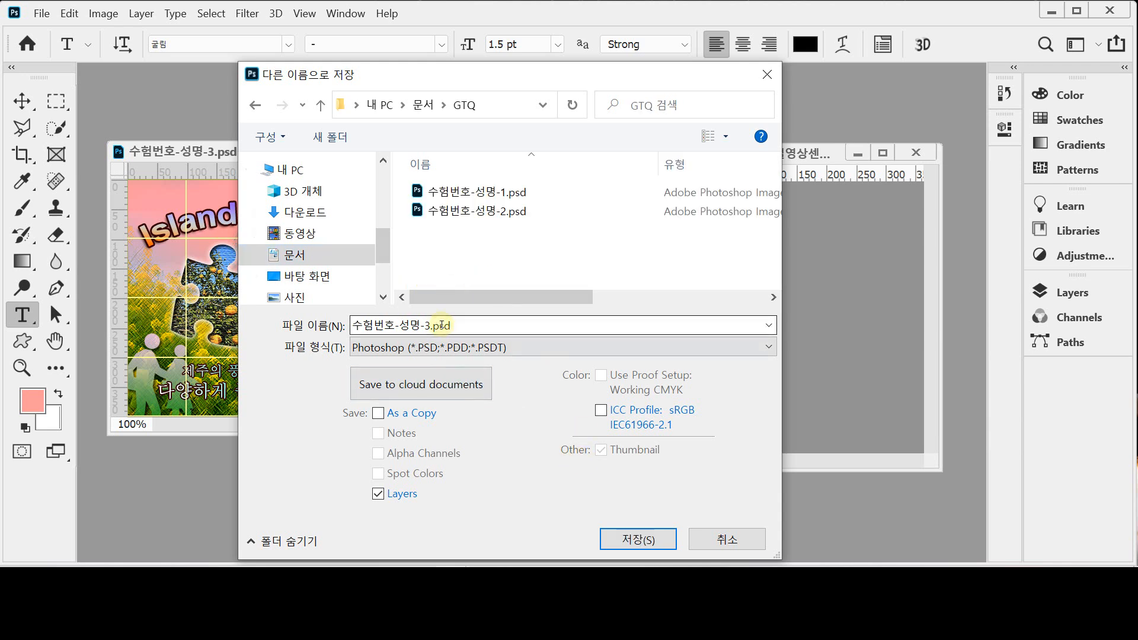
{"action": "left_click", "coordinate": [638, 540]}
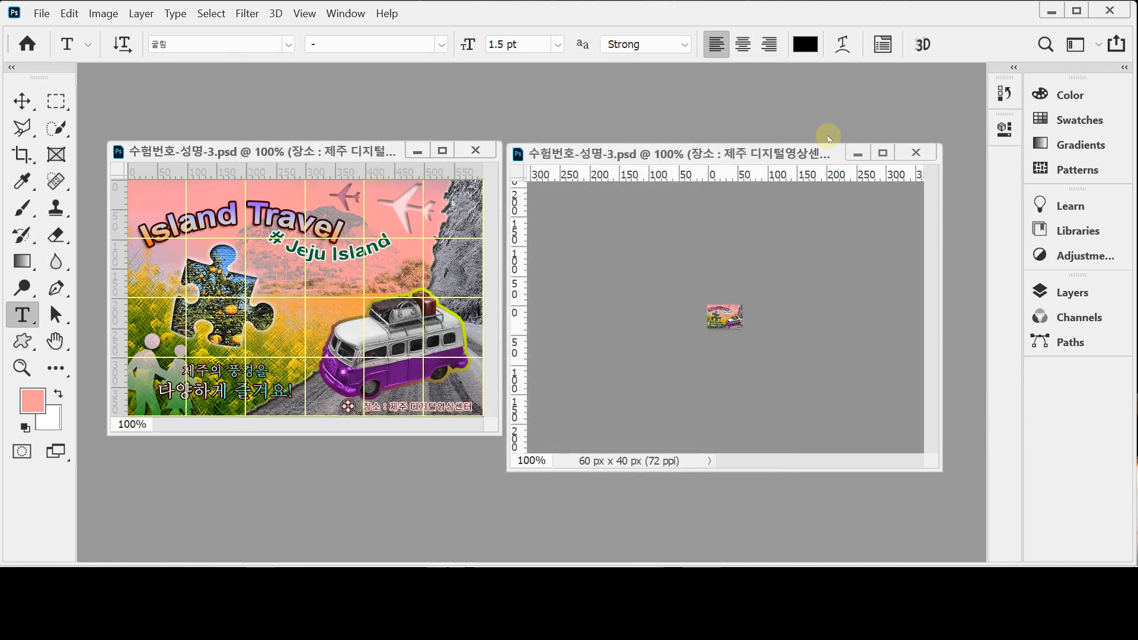